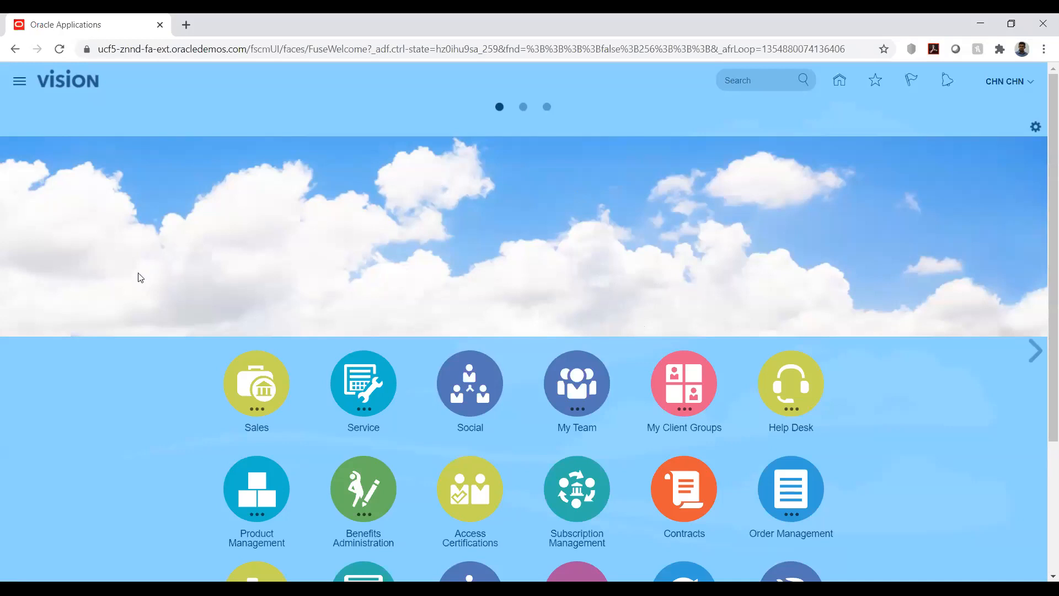
Step: Open the Setup and Maintenance work area
scroll(123, 289, down, 2)
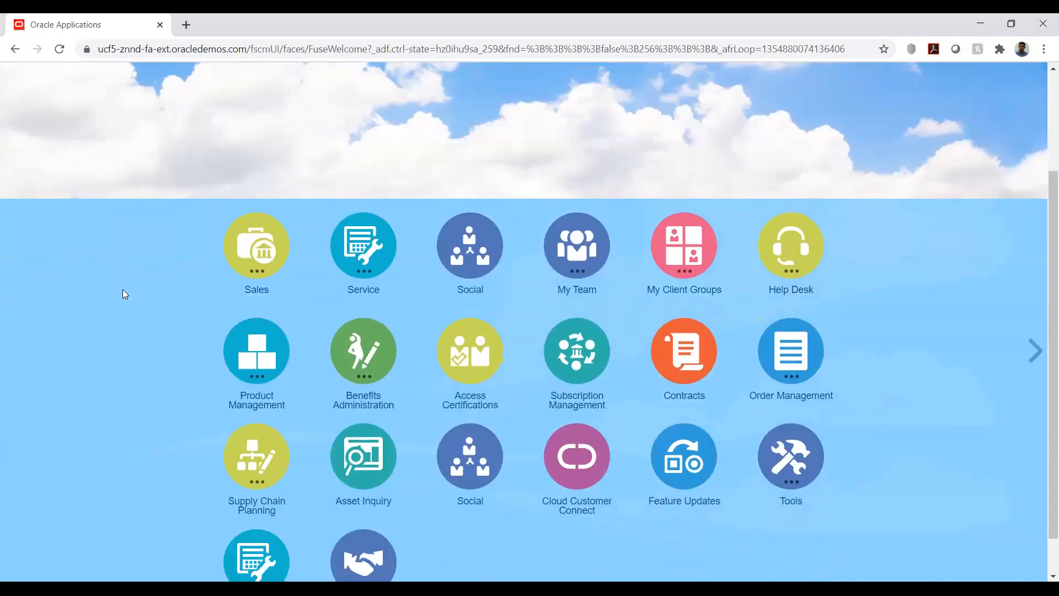
scroll(123, 289, down, 1)
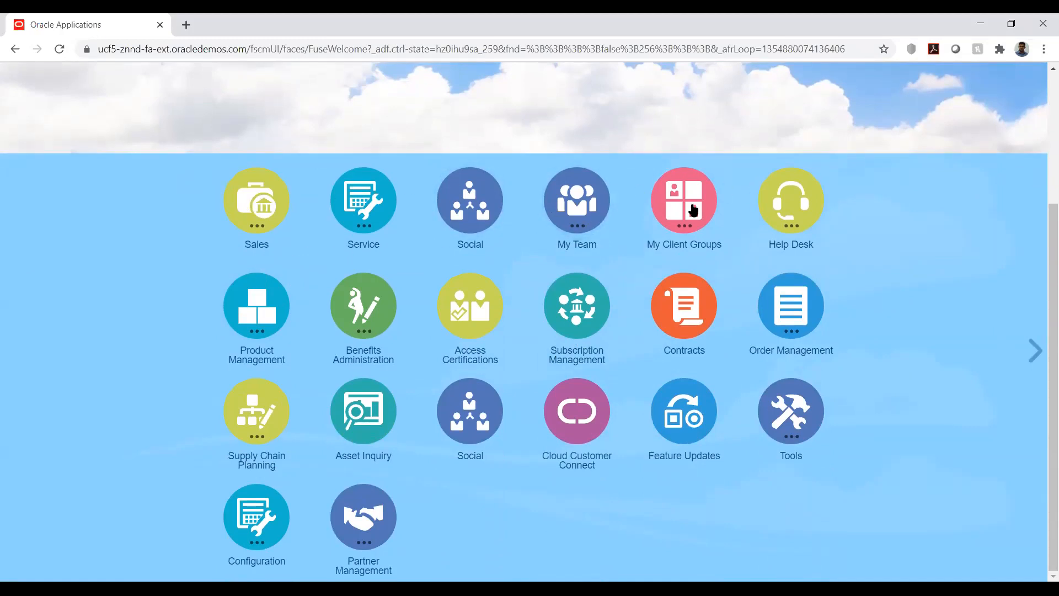
scroll(895, 289, up, 3)
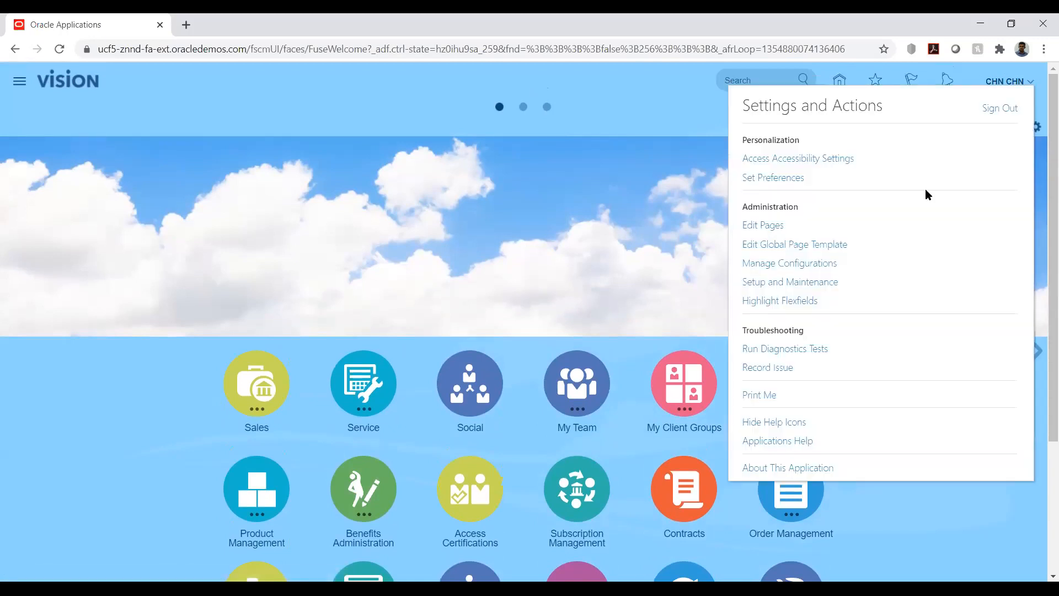
click(815, 284)
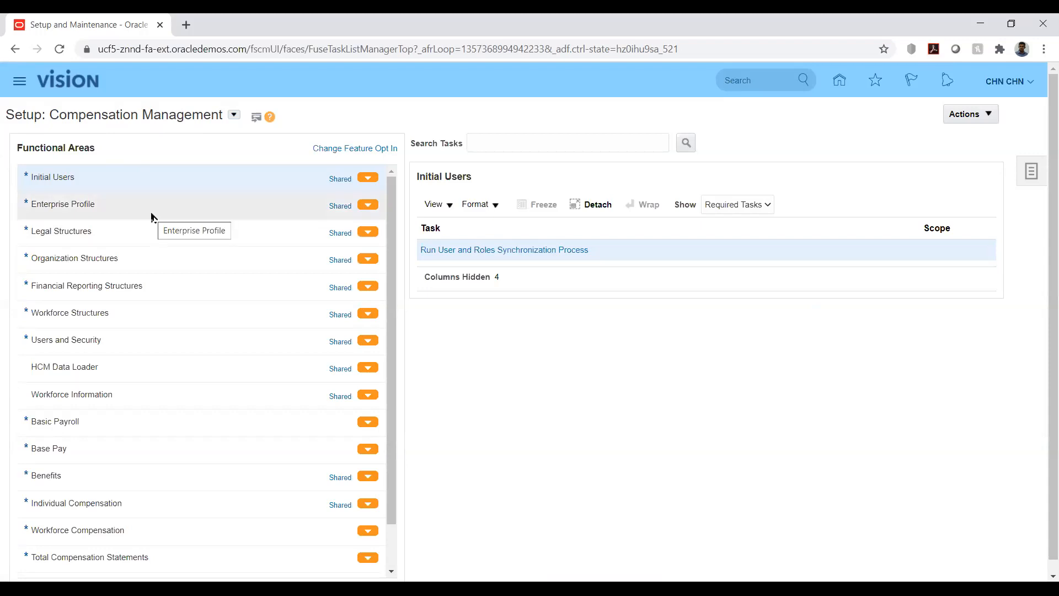
Step: Switch the setup offering to Procurement and review its functional areas
click(234, 115)
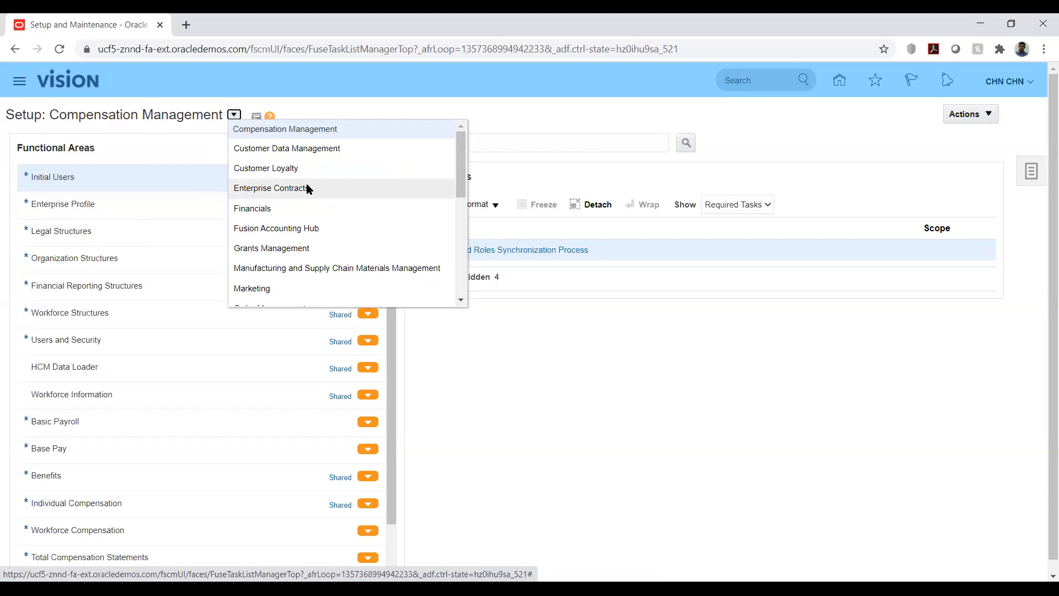
scroll(343, 202, down, 1)
click(279, 259)
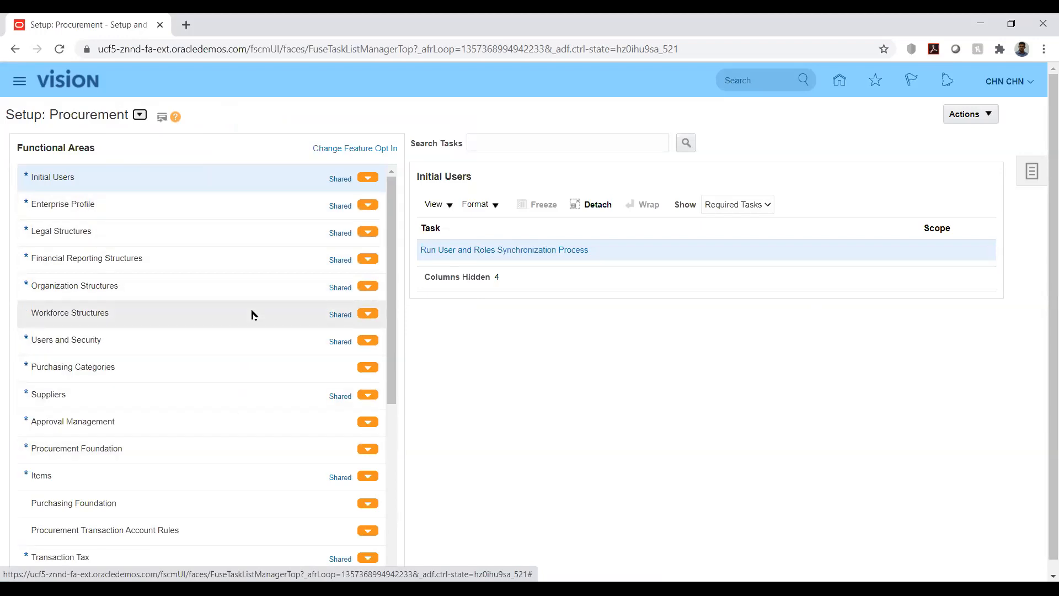
scroll(252, 315, down, 5)
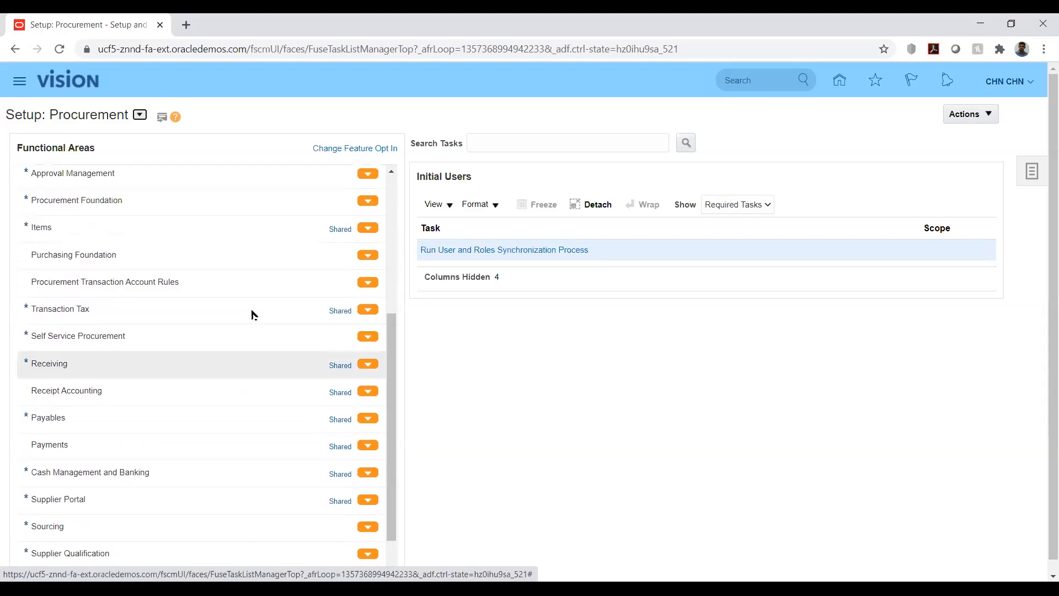
scroll(252, 314, up, 3)
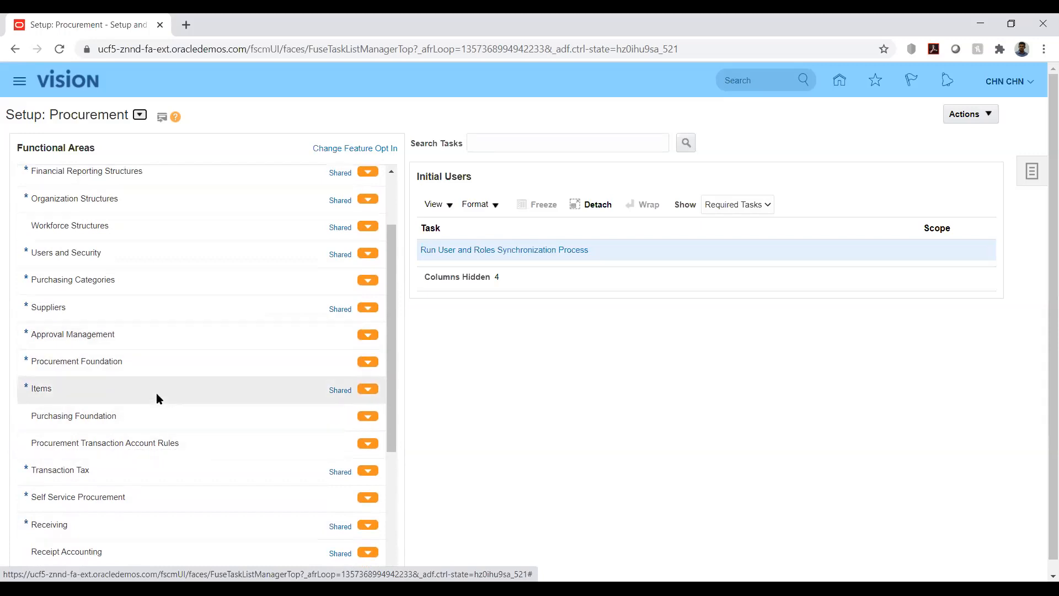
scroll(224, 389, up, 2)
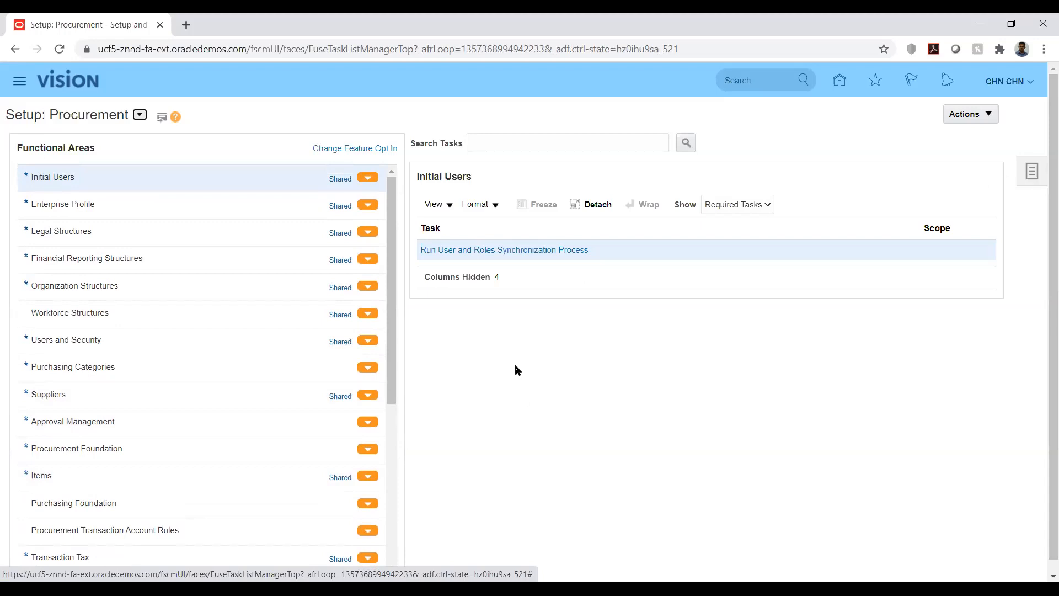
click(1032, 175)
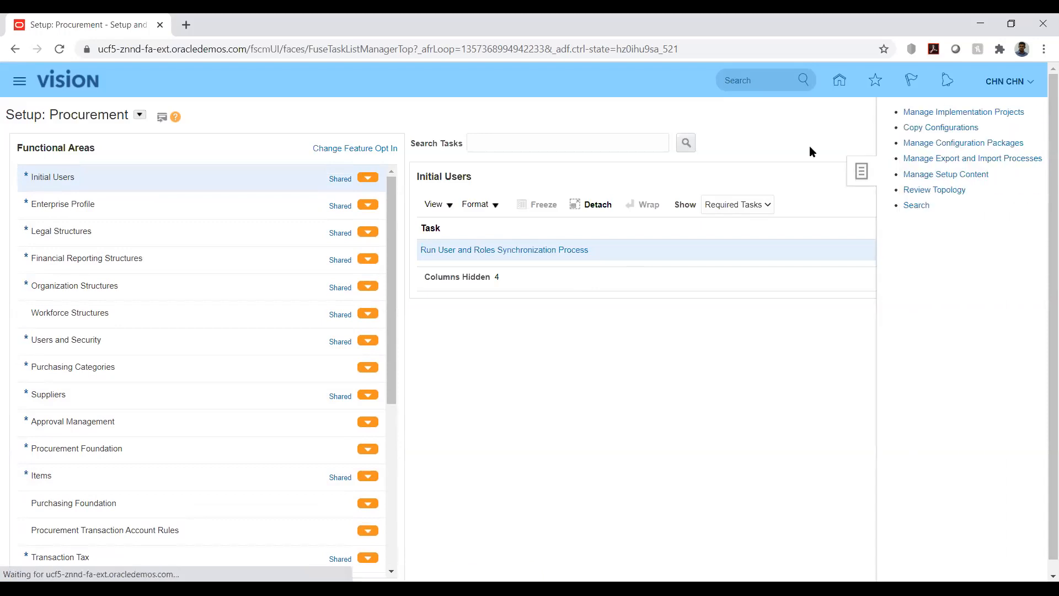
click(910, 206)
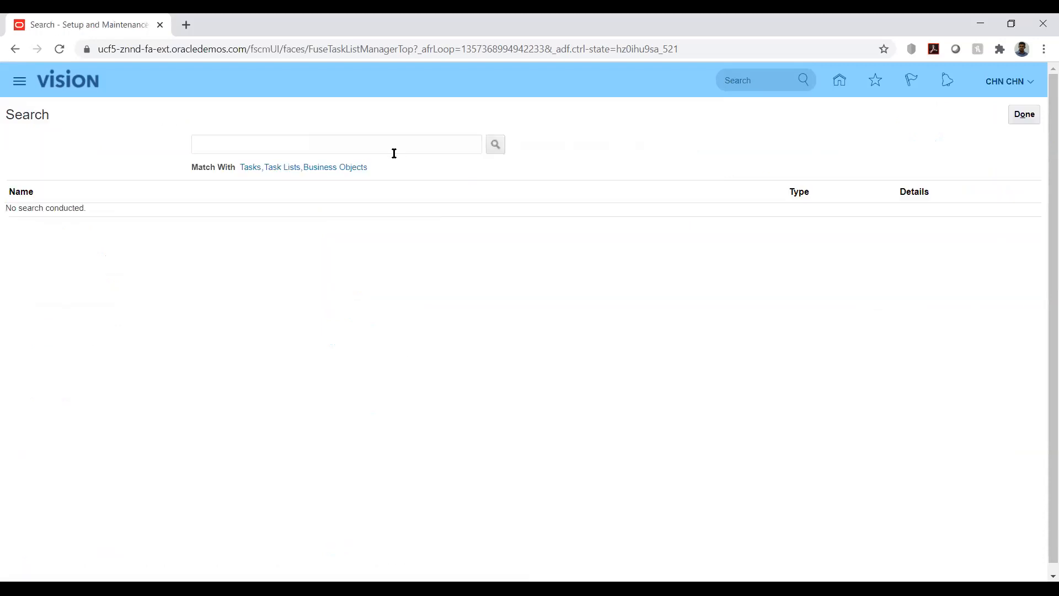
click(228, 144)
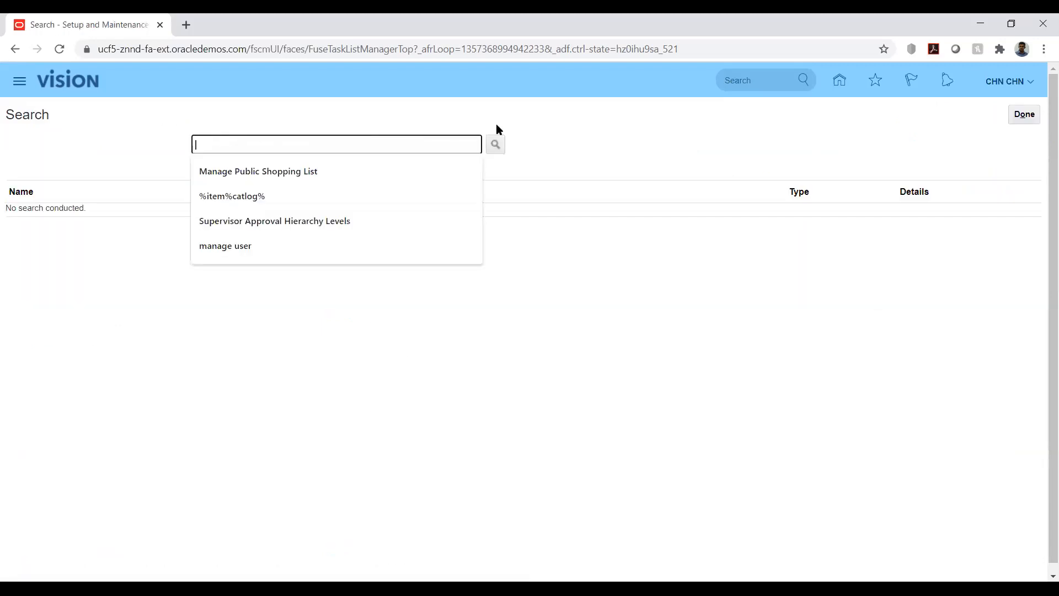
click(637, 130)
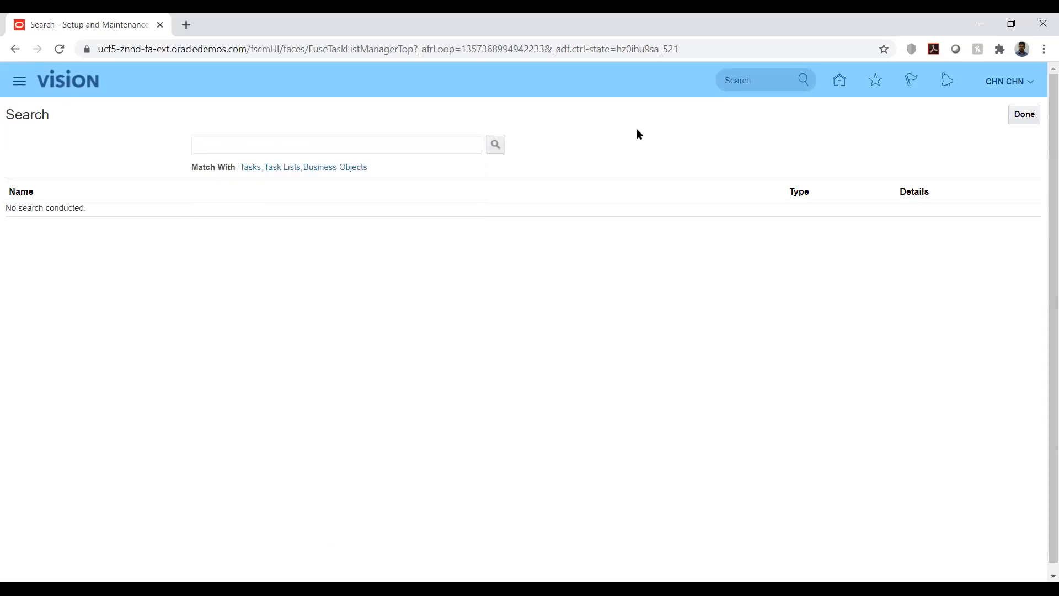
click(1023, 115)
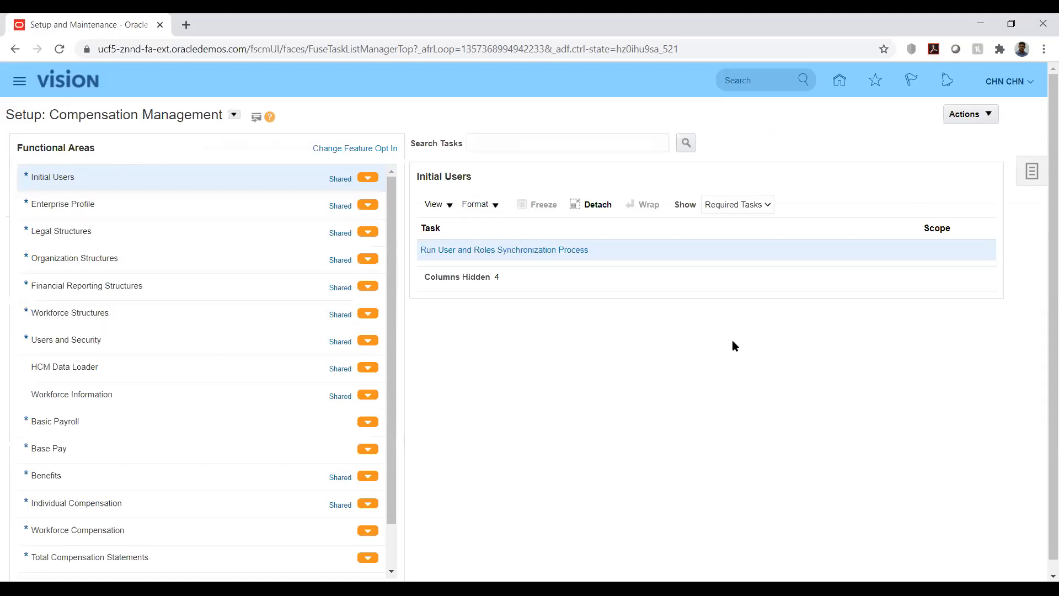
Step: Start creating a new project in Manage Implementation Projects
click(1035, 169)
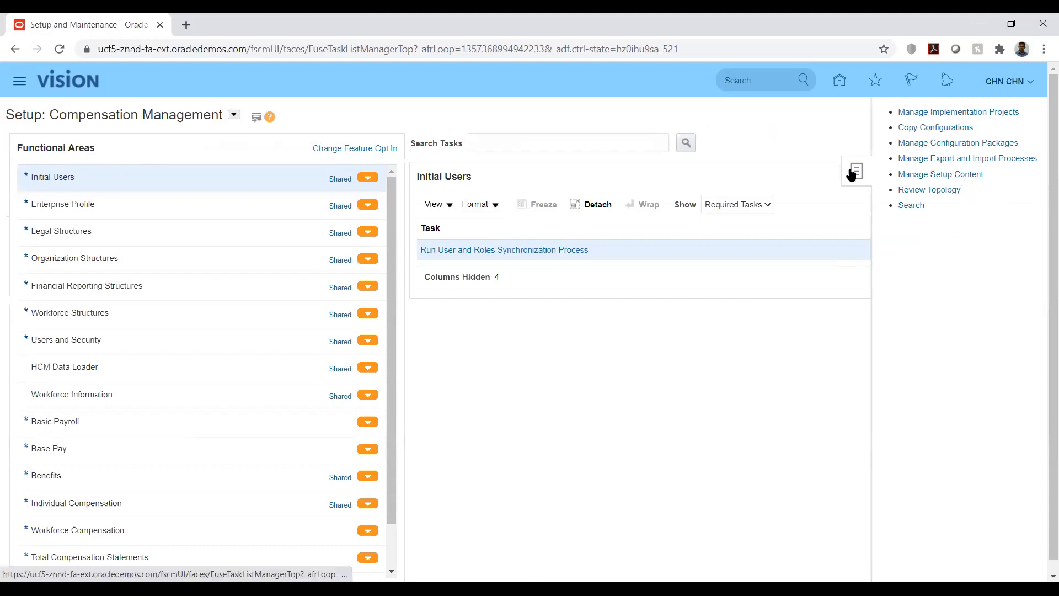
click(912, 114)
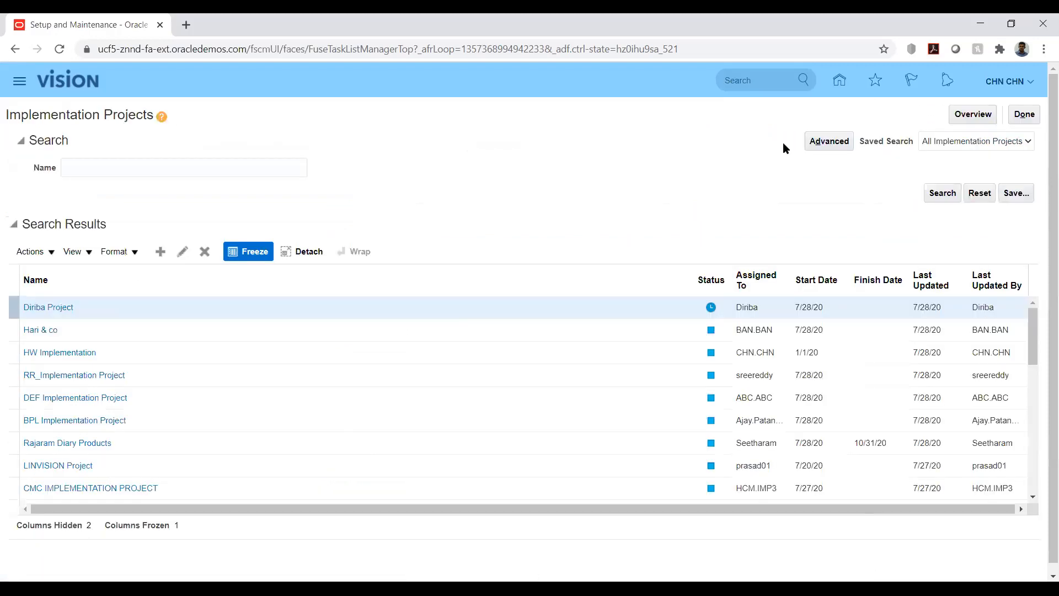
click(160, 252)
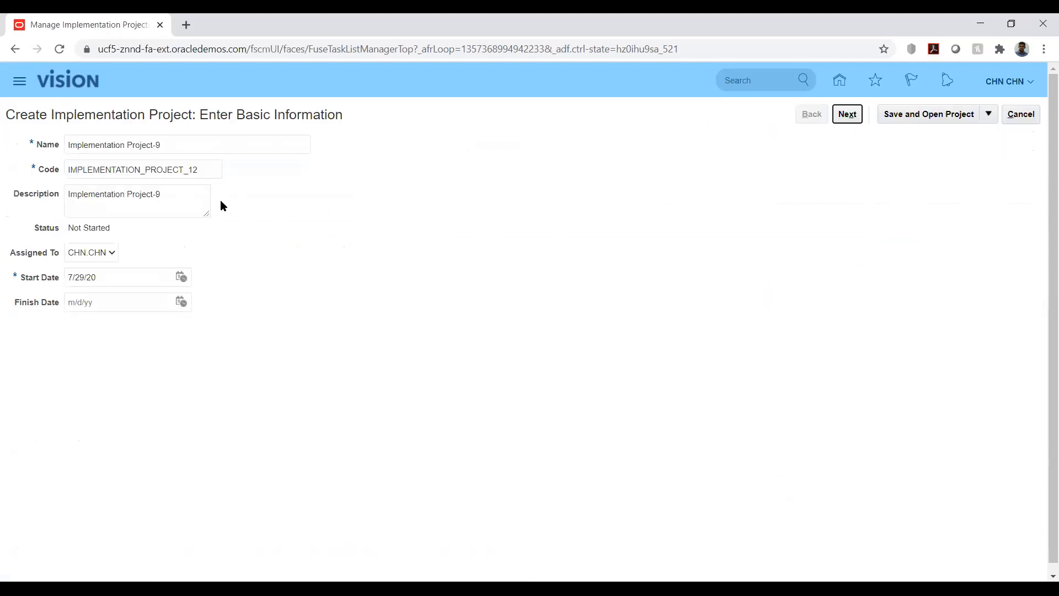
Step: Name the new implementation project TEST Project
click(224, 136)
key(ctrl+a)
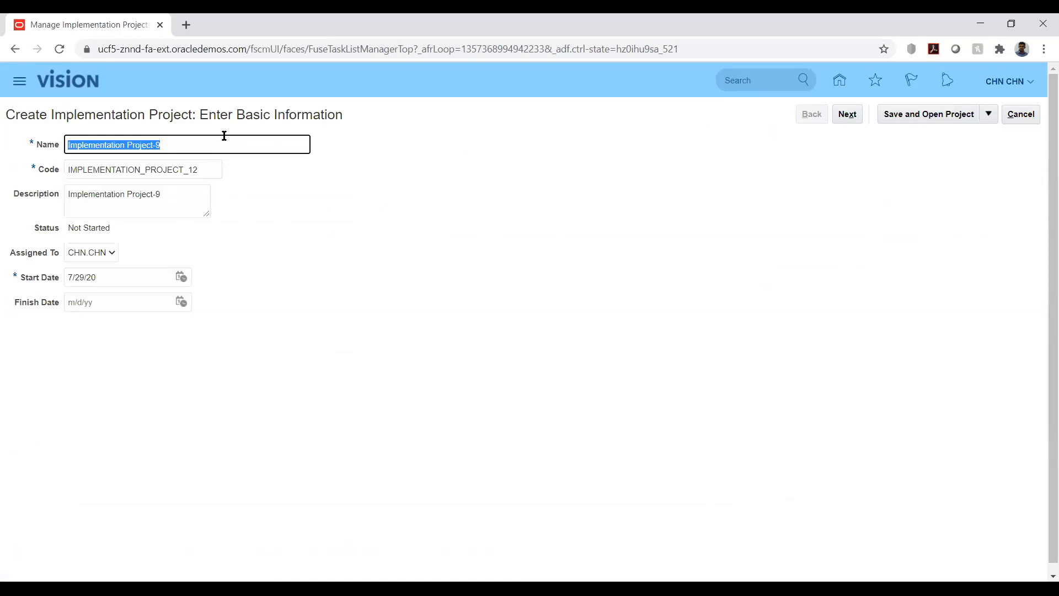
text(TEST)
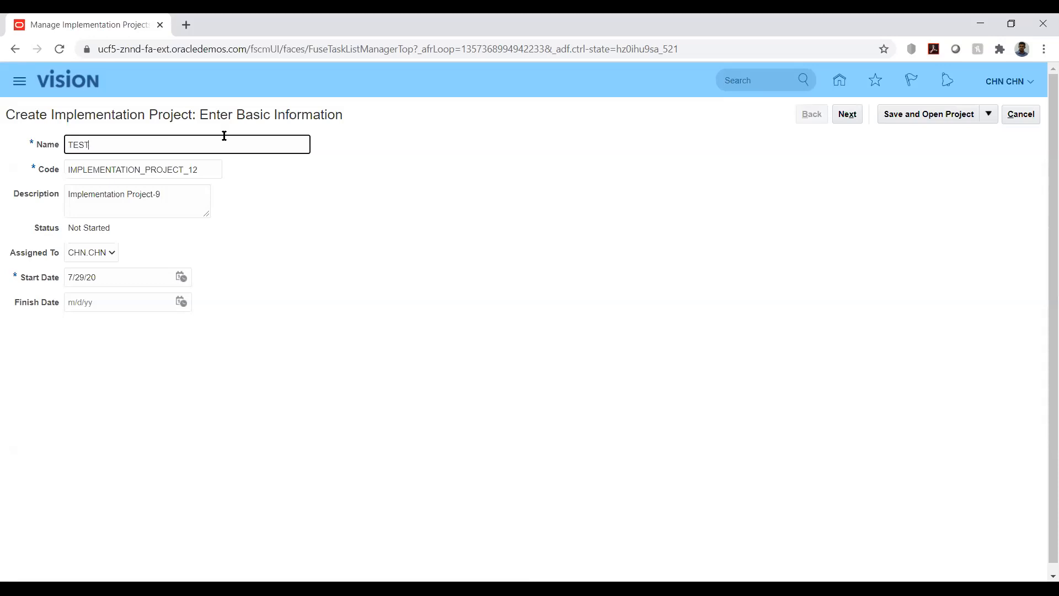
text( Project)
key(ctrl+a)
key(Tab)
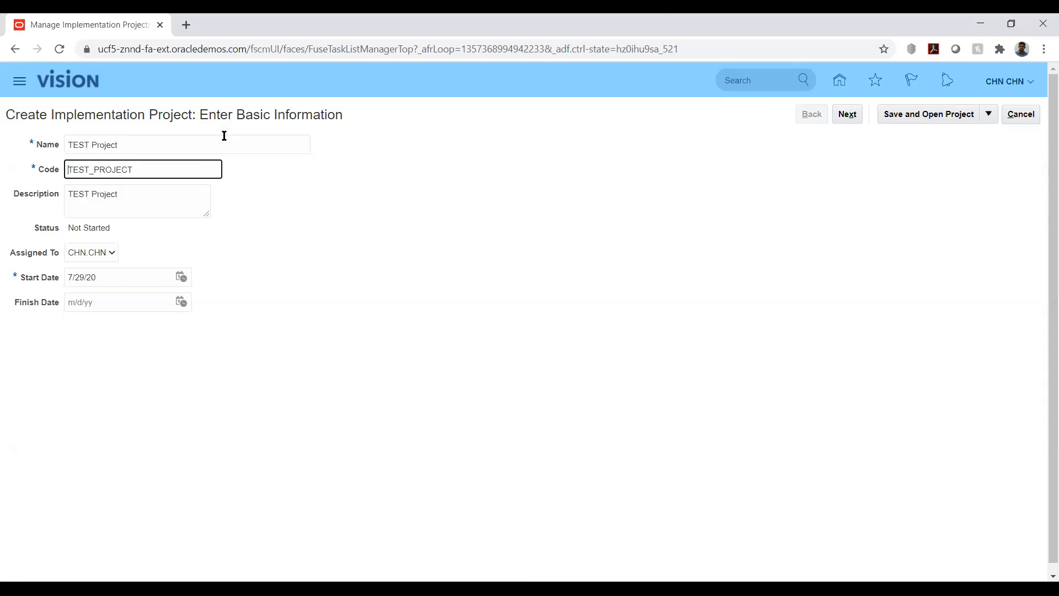
Step: Set the project's start date to 7/1/20 and continue to offering selection
click(262, 237)
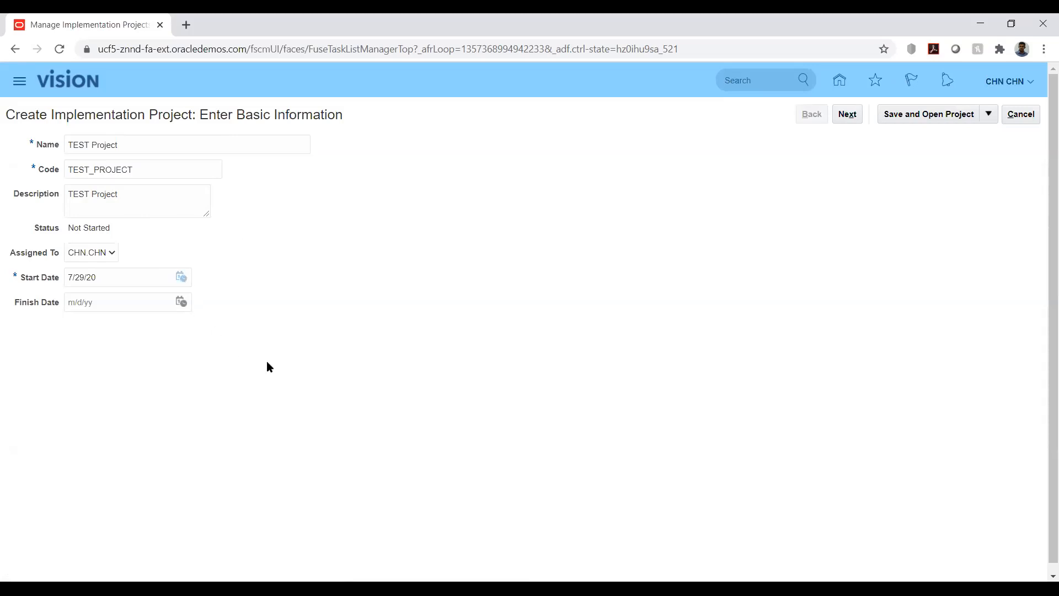
click(282, 336)
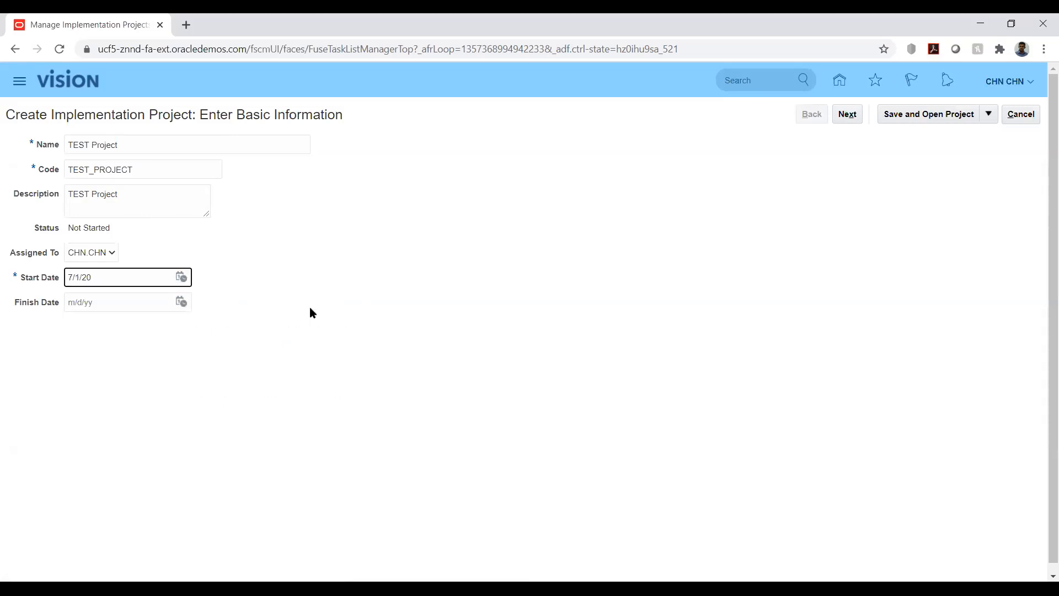
click(310, 308)
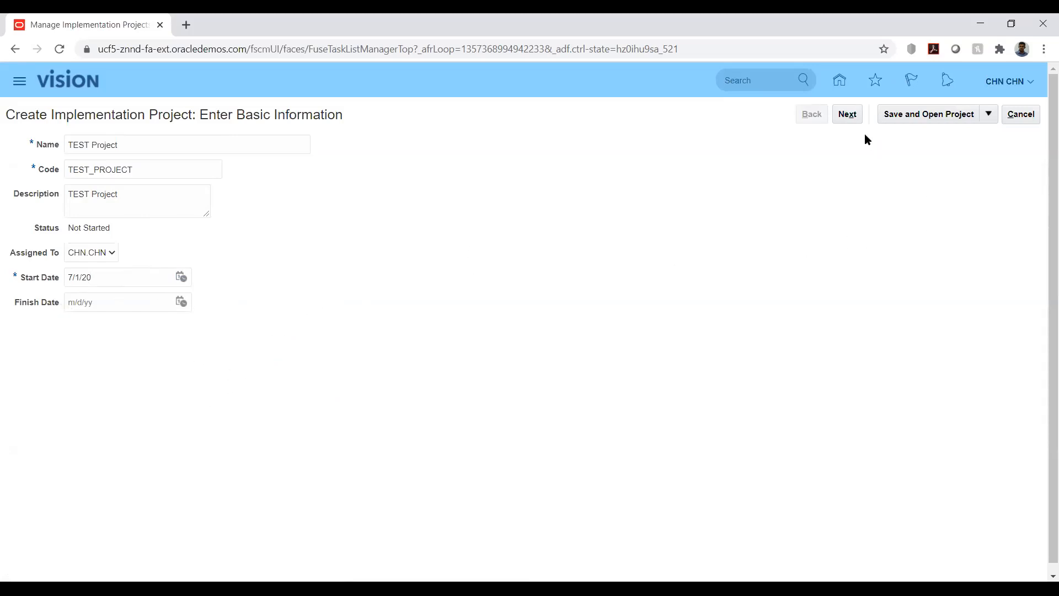
click(848, 115)
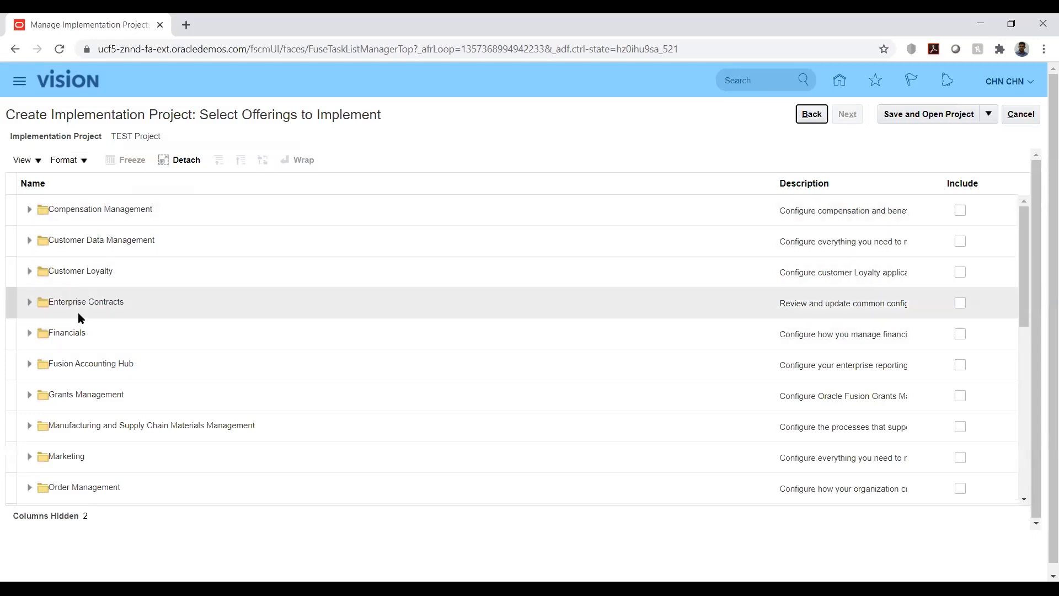
Step: Include Order Management with Pricing, Order Management and Logistics Business Intelligence Analytics in the project
scroll(156, 294, down, 3)
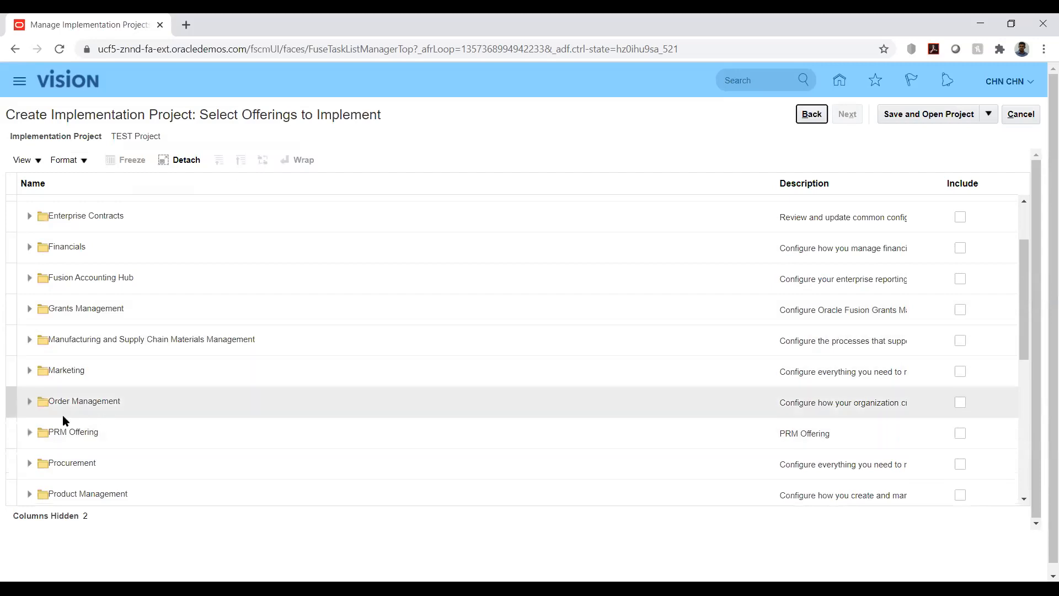
click(960, 403)
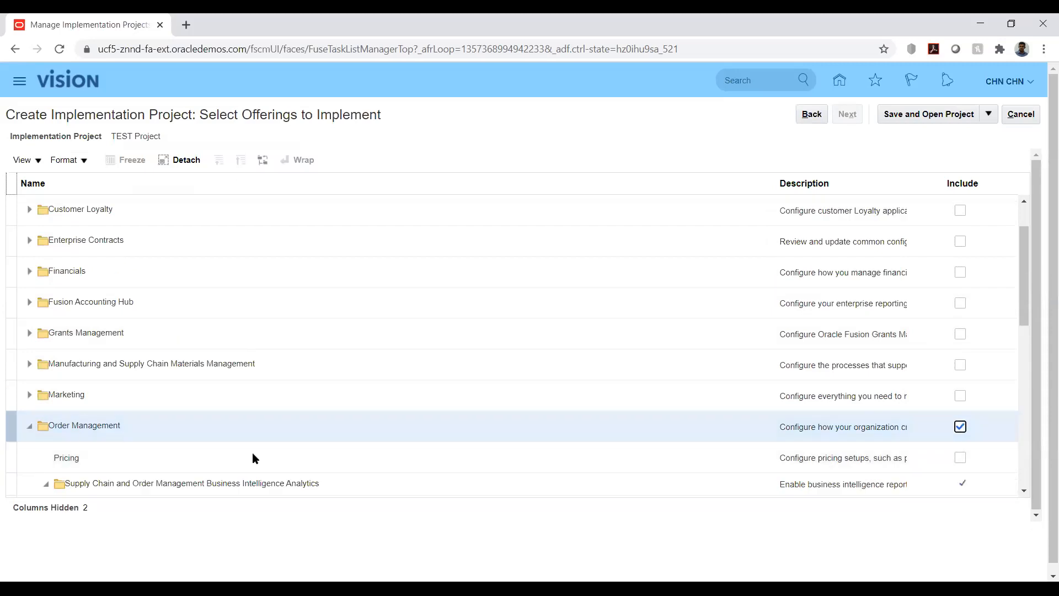
scroll(198, 356, down, 3)
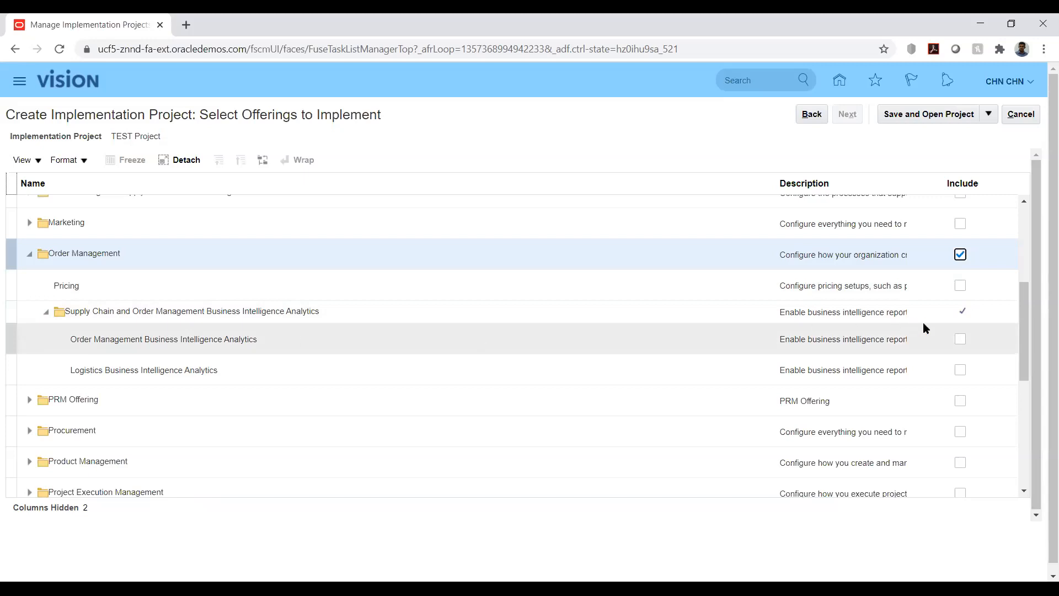
click(960, 287)
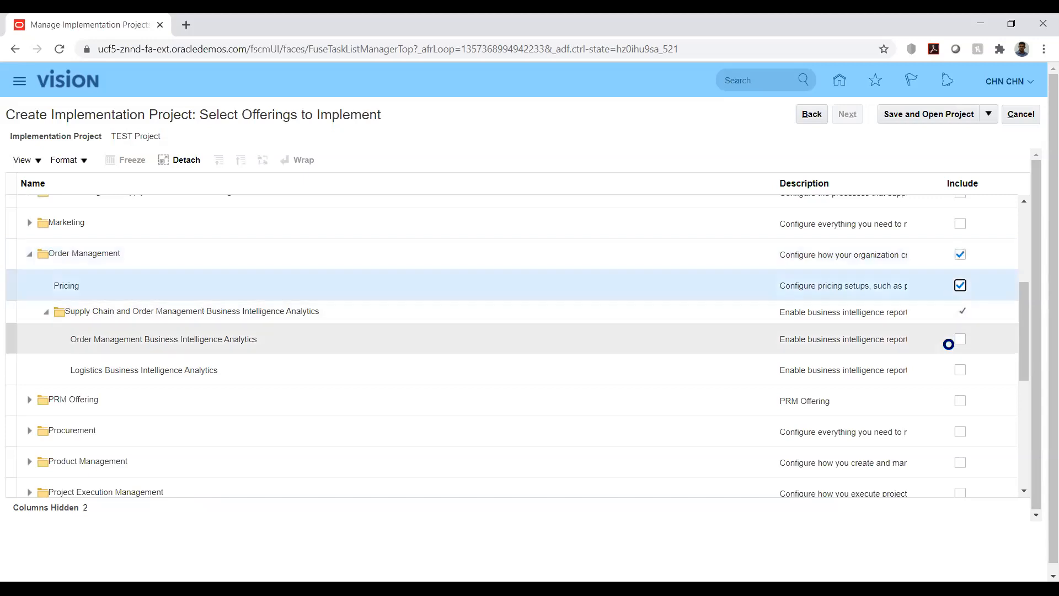
click(960, 340)
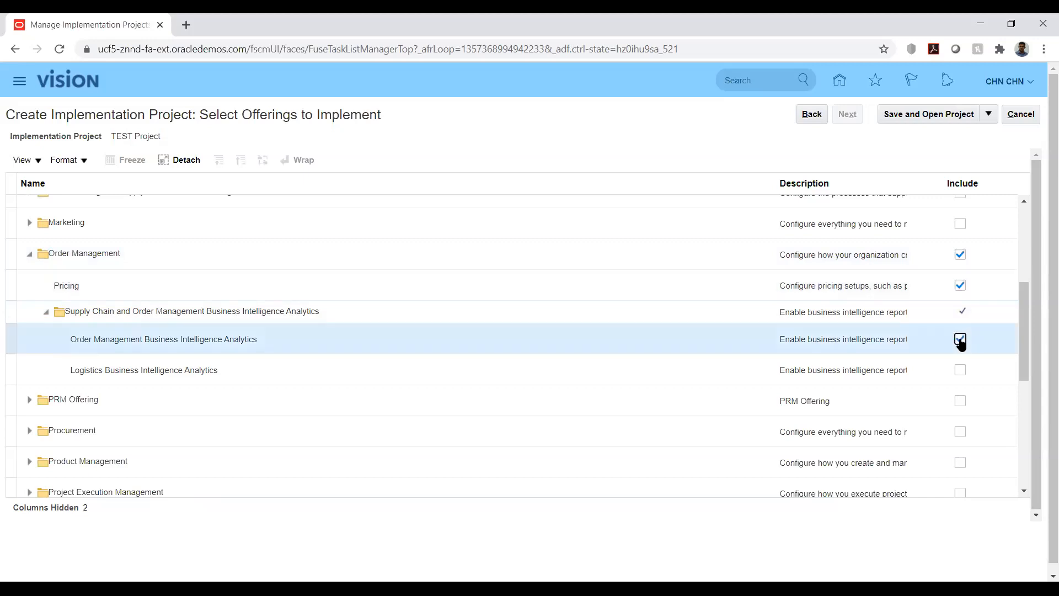
click(961, 371)
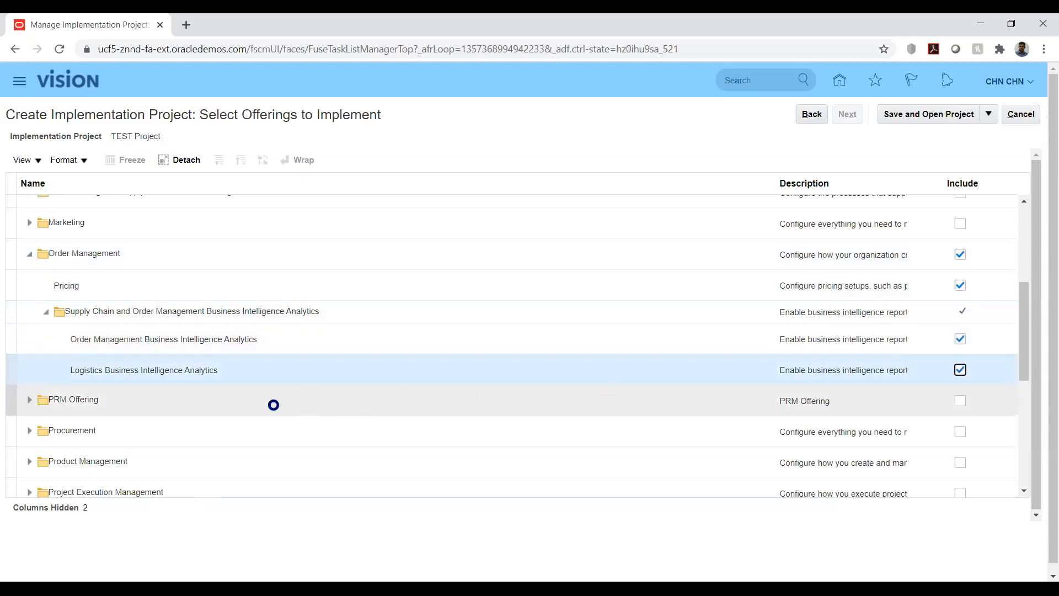
Step: Include the Procurement offering with Purchasing and Supplier Portal
click(960, 432)
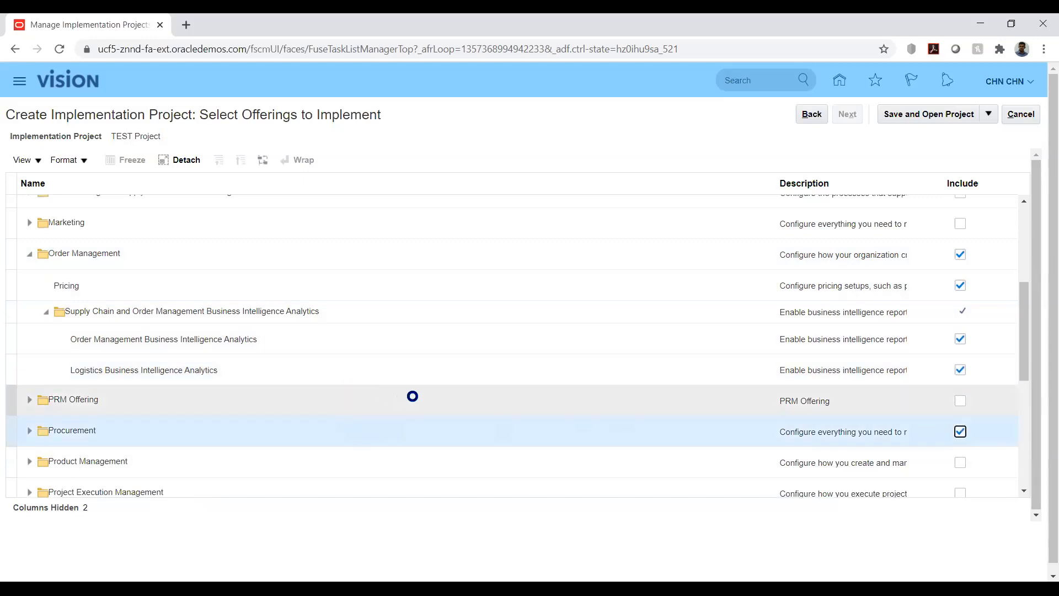
scroll(785, 383, down, 3)
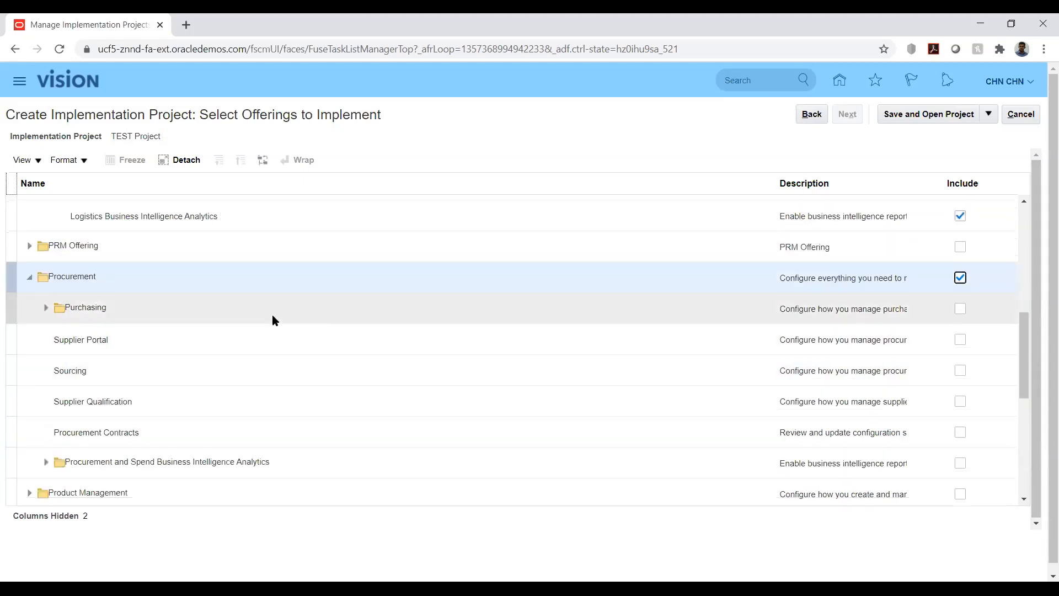
click(960, 310)
click(960, 340)
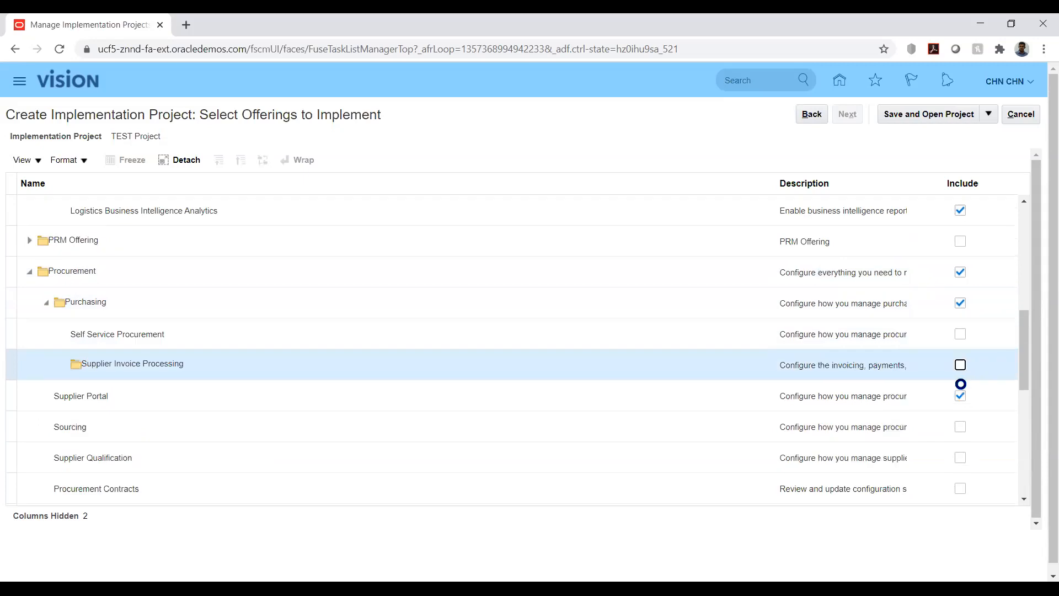
Step: Include Supplier Invoice Processing, Self Service Procurement, Sourcing and Supplier Qualification under Procurement
click(961, 365)
click(960, 338)
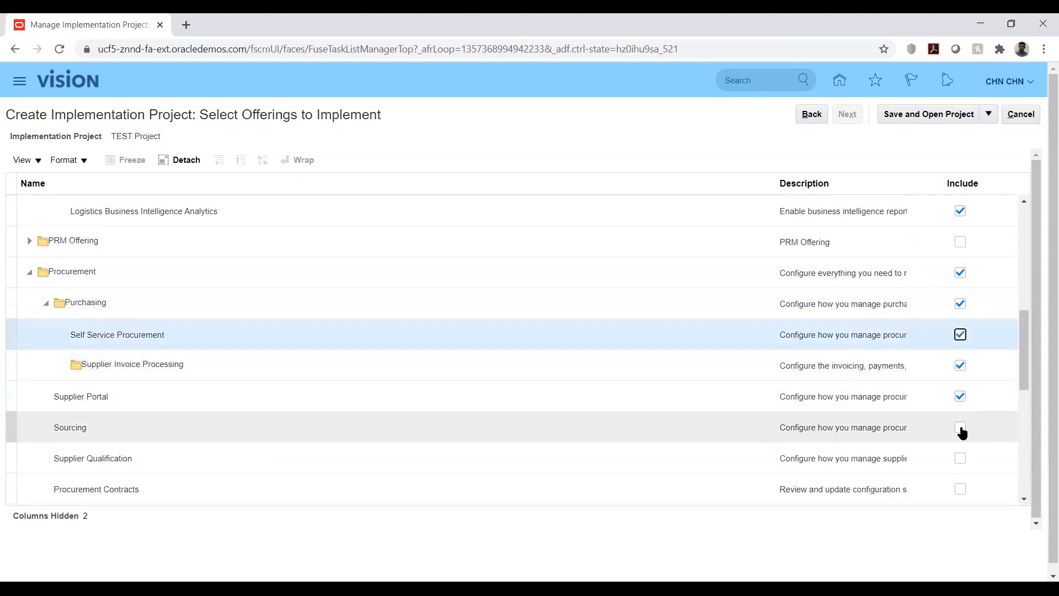
click(961, 428)
click(961, 461)
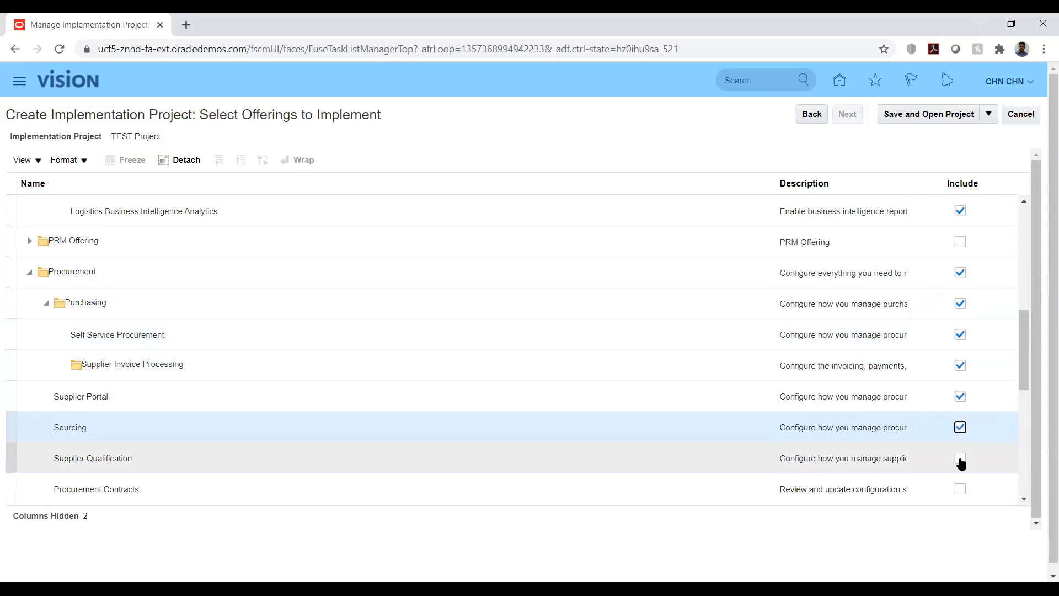
Step: Include Procurement Contracts and Procurement and Spend Business Intelligence Analytics with Sourcing and Procurement Business Intelligence Analytics
scroll(943, 381, down, 2)
click(960, 403)
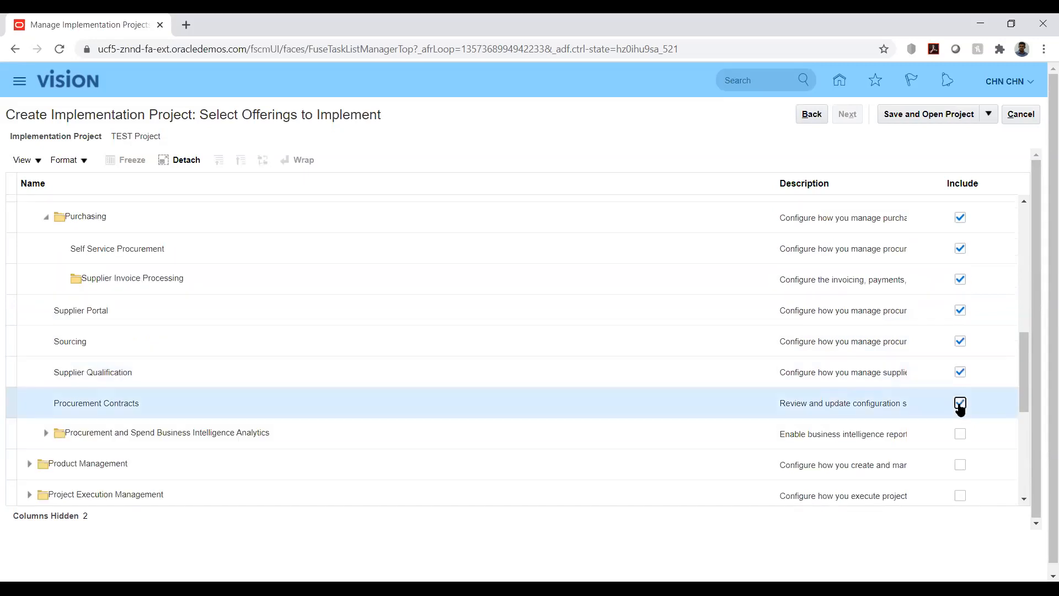
click(960, 435)
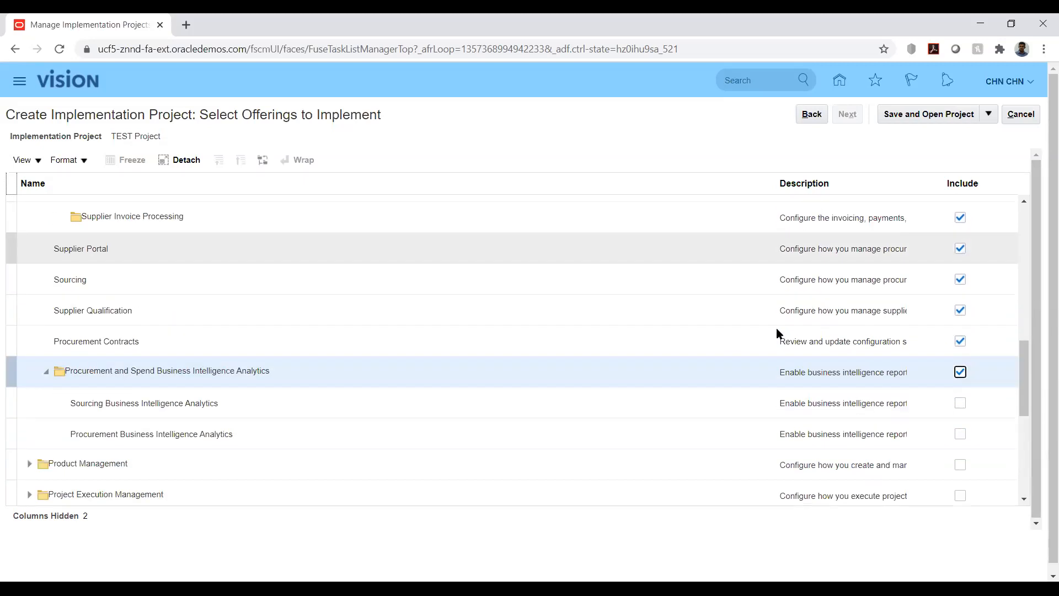
scroll(948, 331, down, 2)
click(960, 317)
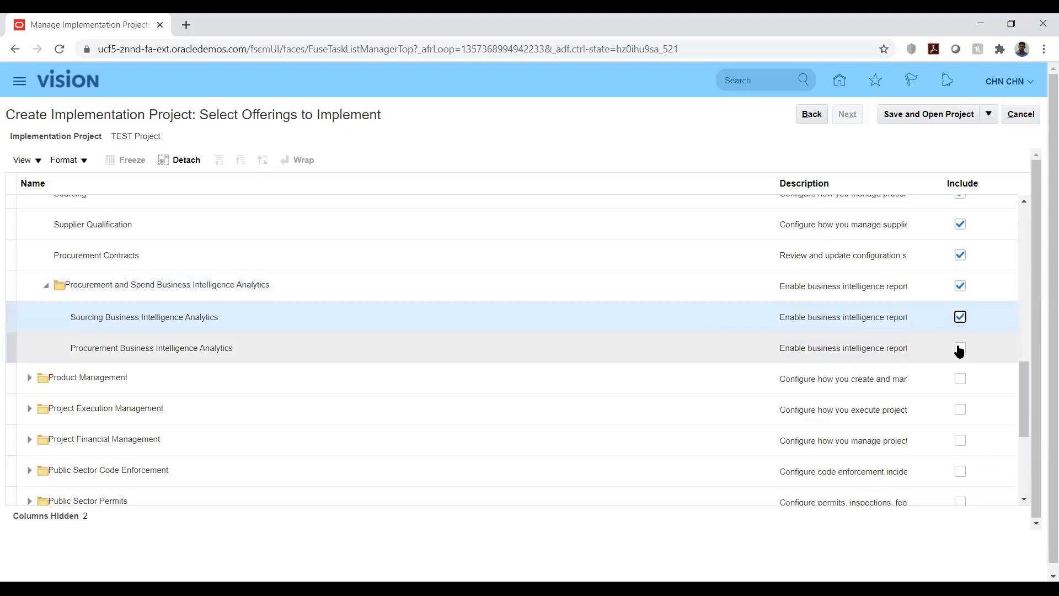
click(960, 349)
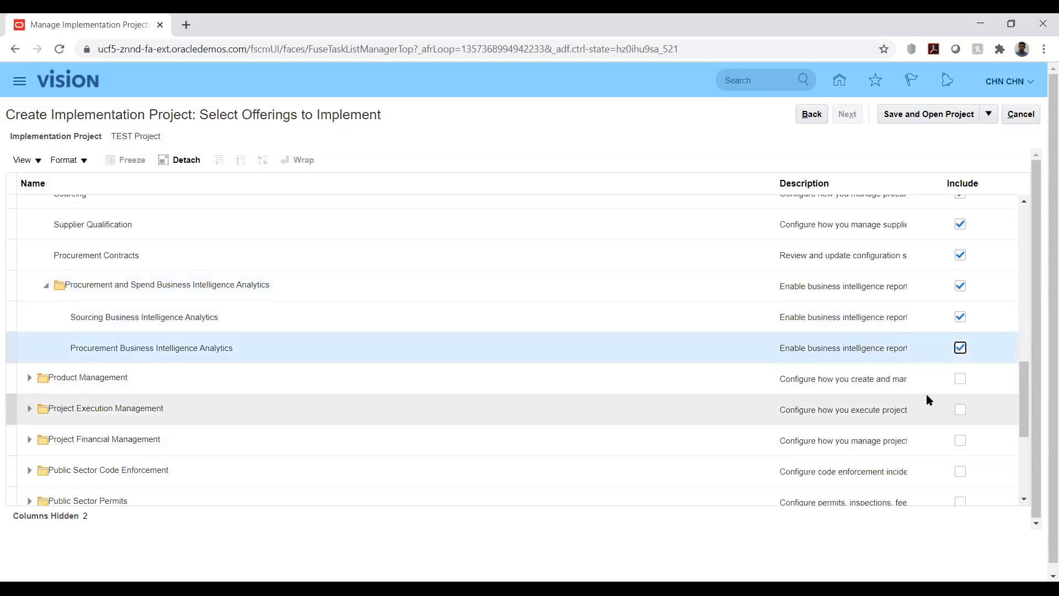
Step: Include Product Management with Product Information Management, and save and open the project
click(961, 378)
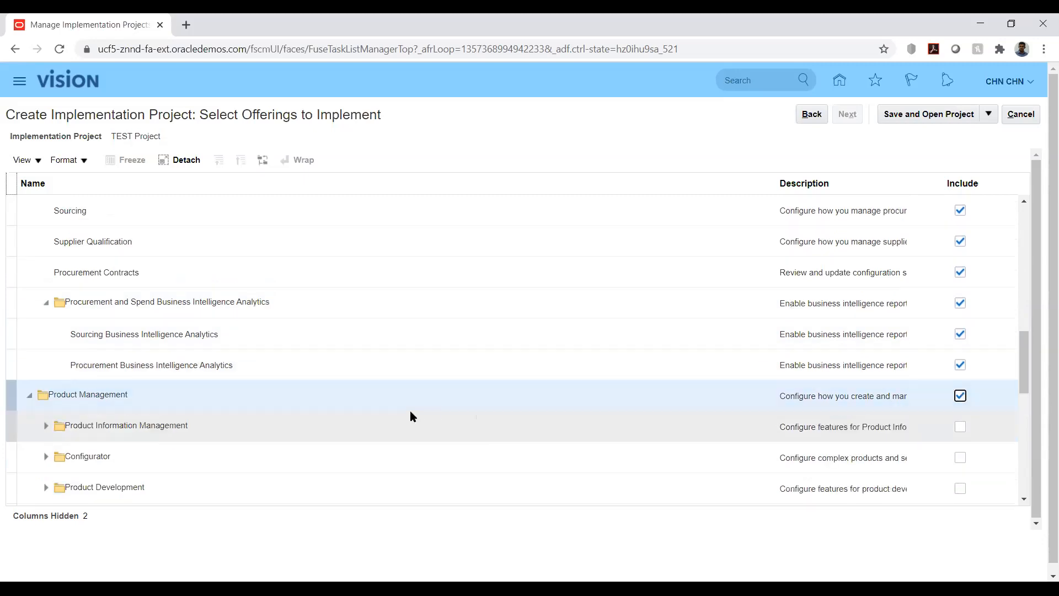
click(960, 427)
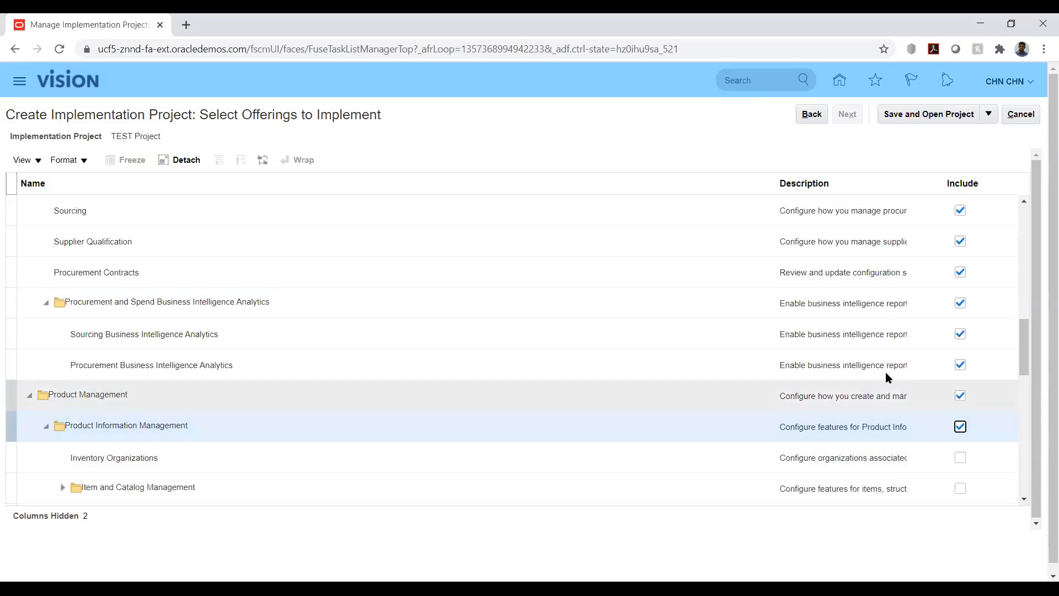
scroll(797, 346, up, 5)
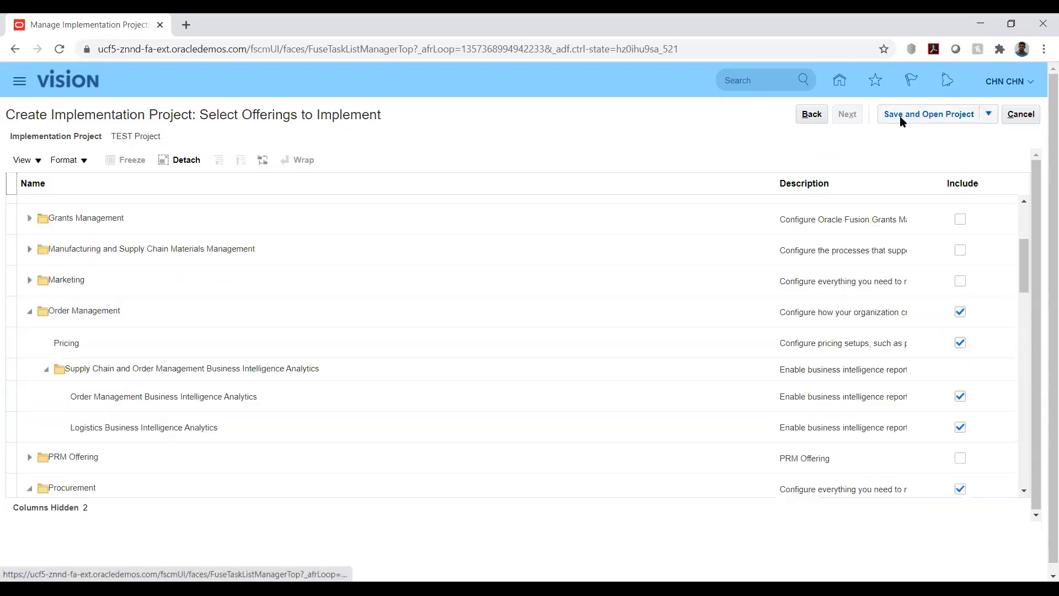
click(900, 117)
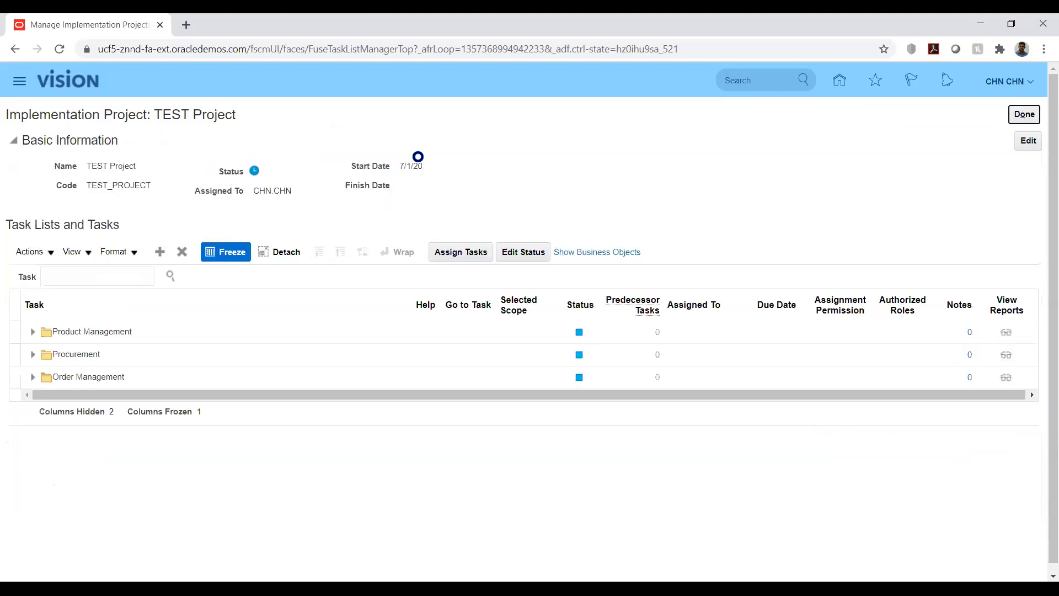
click(90, 334)
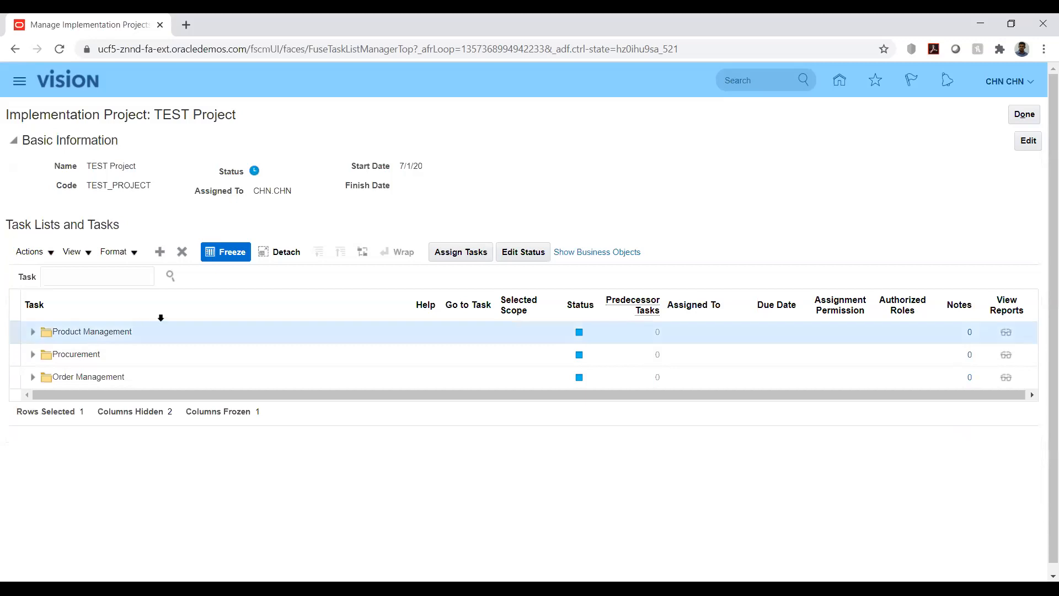
click(448, 257)
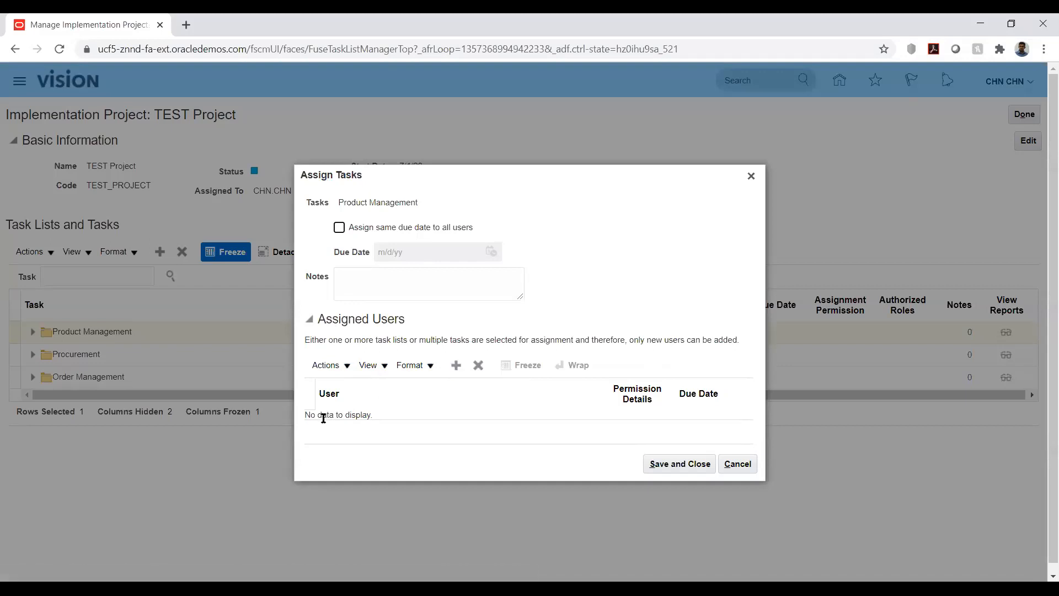
click(739, 464)
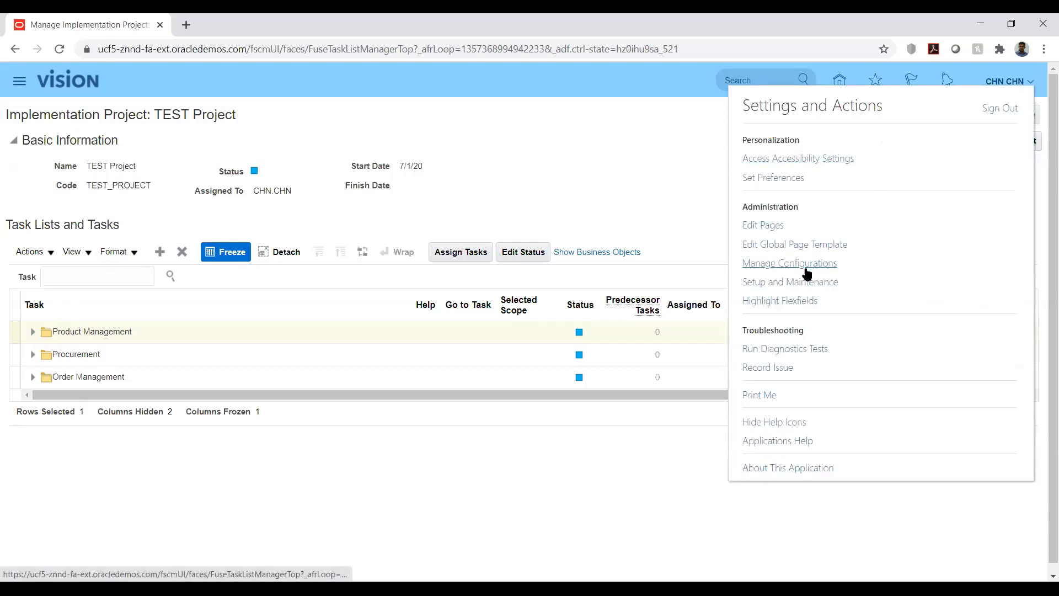
Step: Go to the implementation projects list in Setup and Maintenance and open the HW Implementation project
click(797, 282)
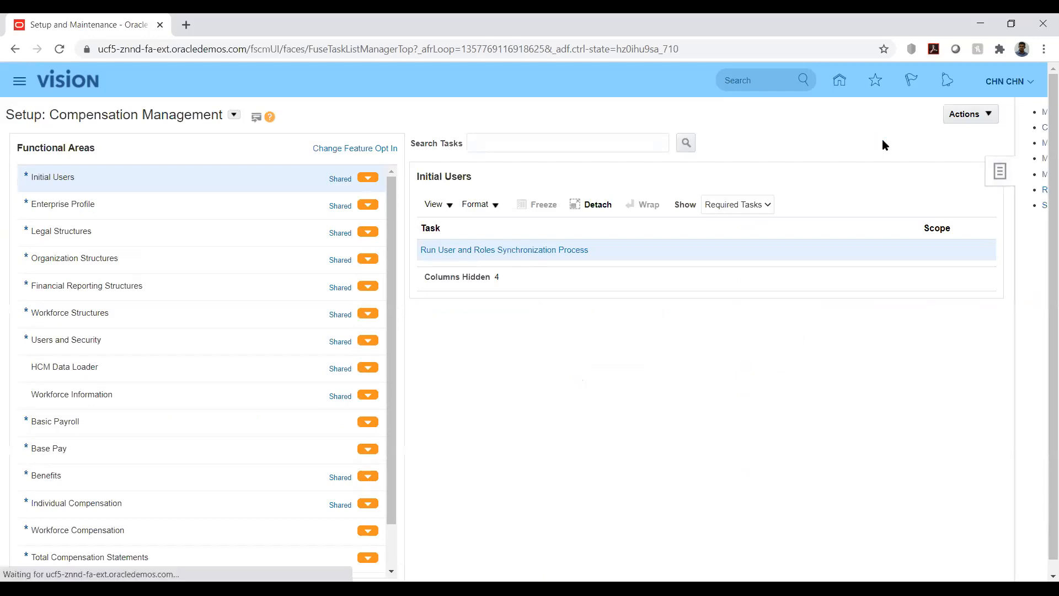
click(934, 113)
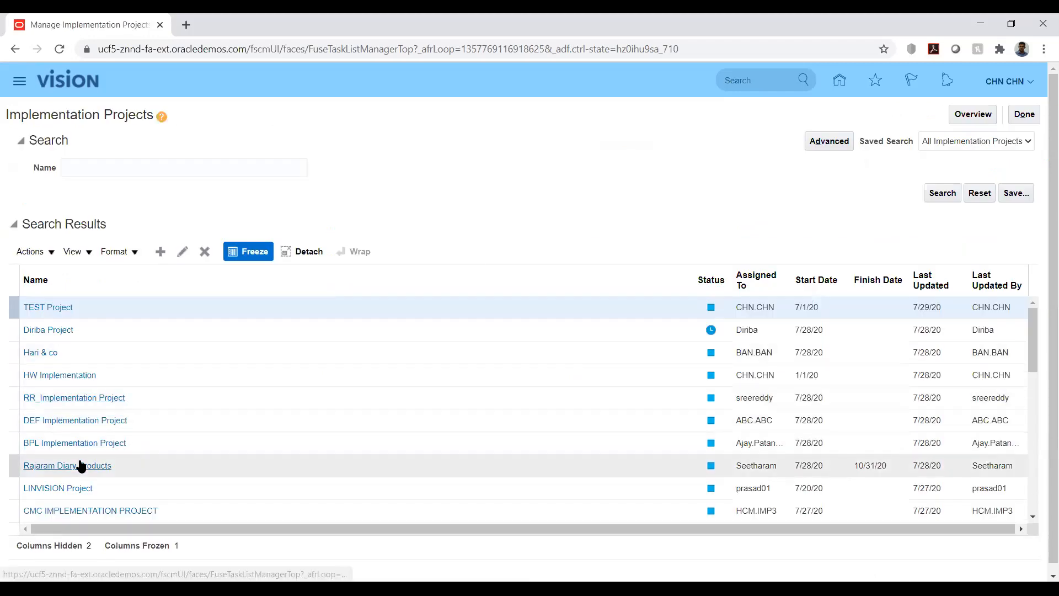
scroll(111, 419, down, 2)
scroll(109, 418, down, 2)
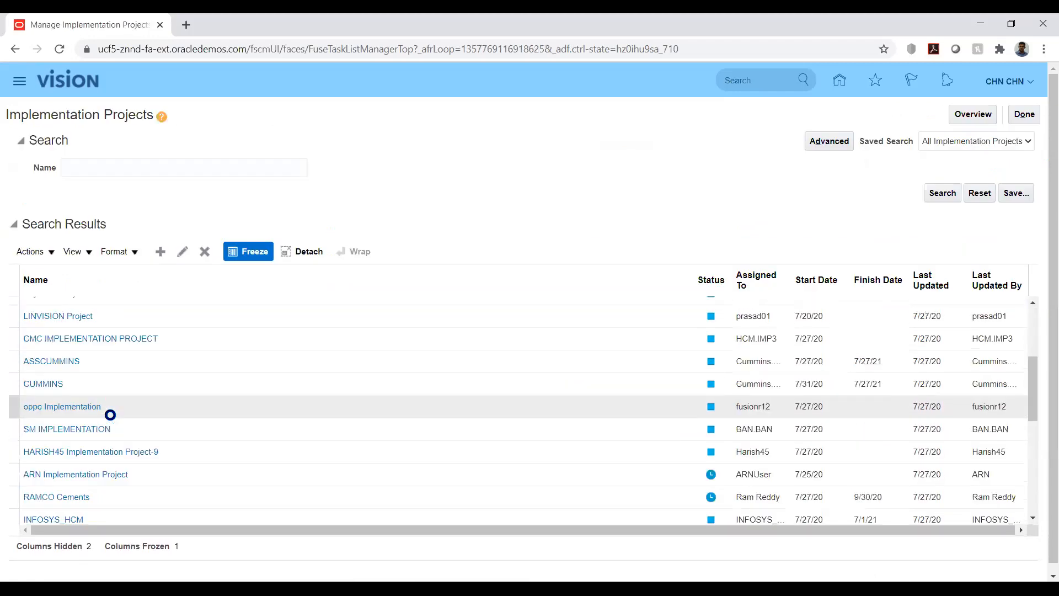
scroll(109, 417, up, 4)
click(80, 375)
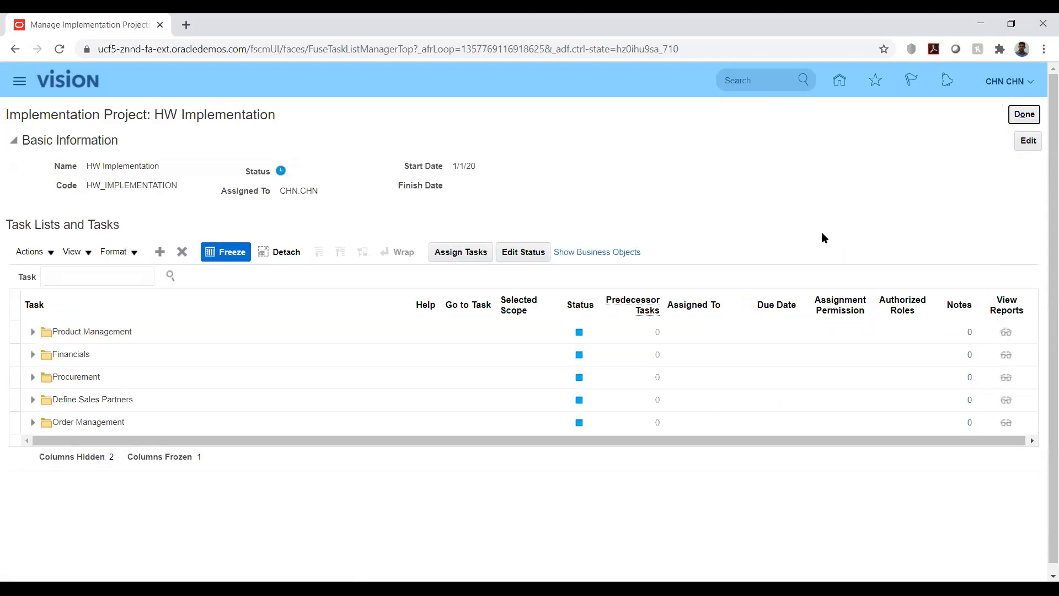
Step: Expand Product Management down to Define Item Organizations for Product Management and open the Manage Item Organizations task
click(32, 334)
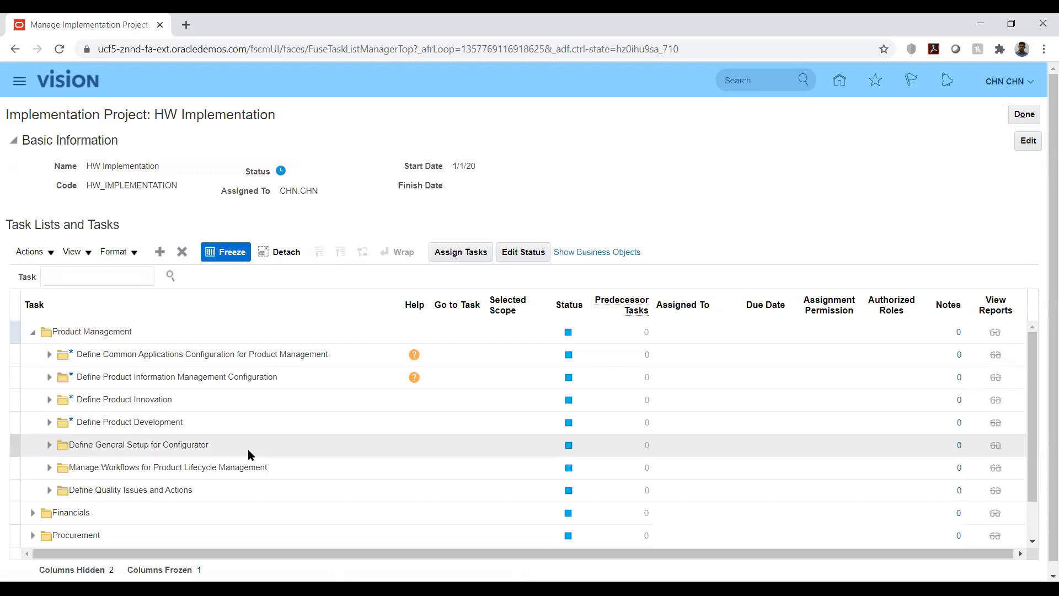
click(49, 377)
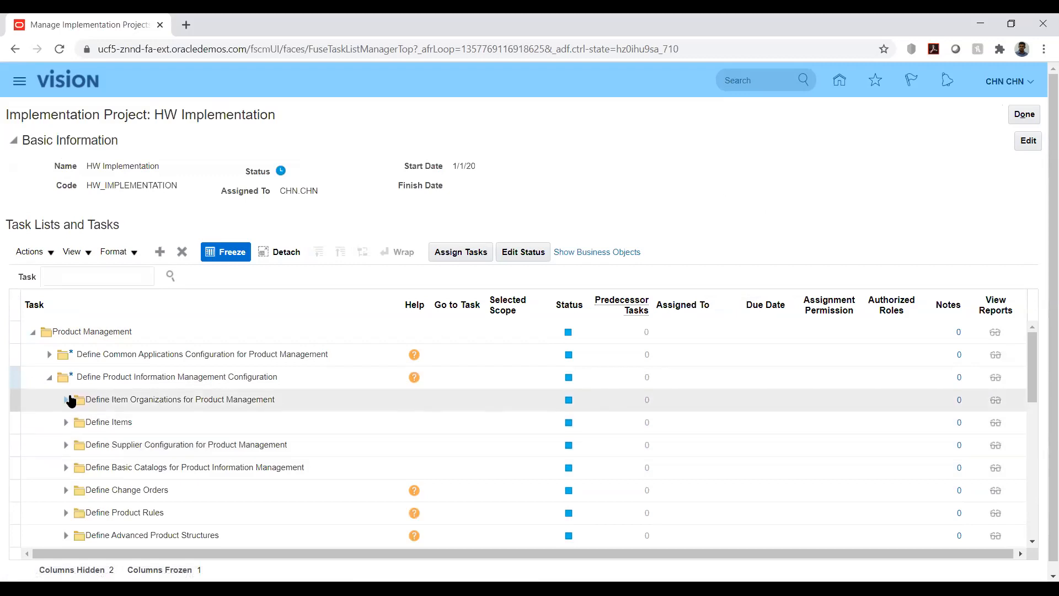
click(67, 401)
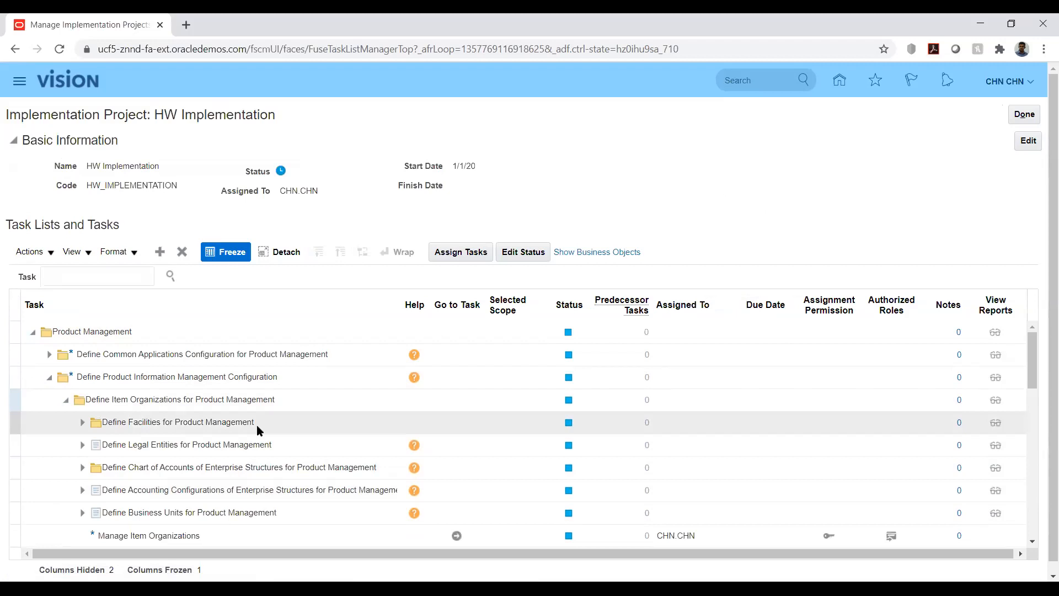
scroll(273, 425, down, 2)
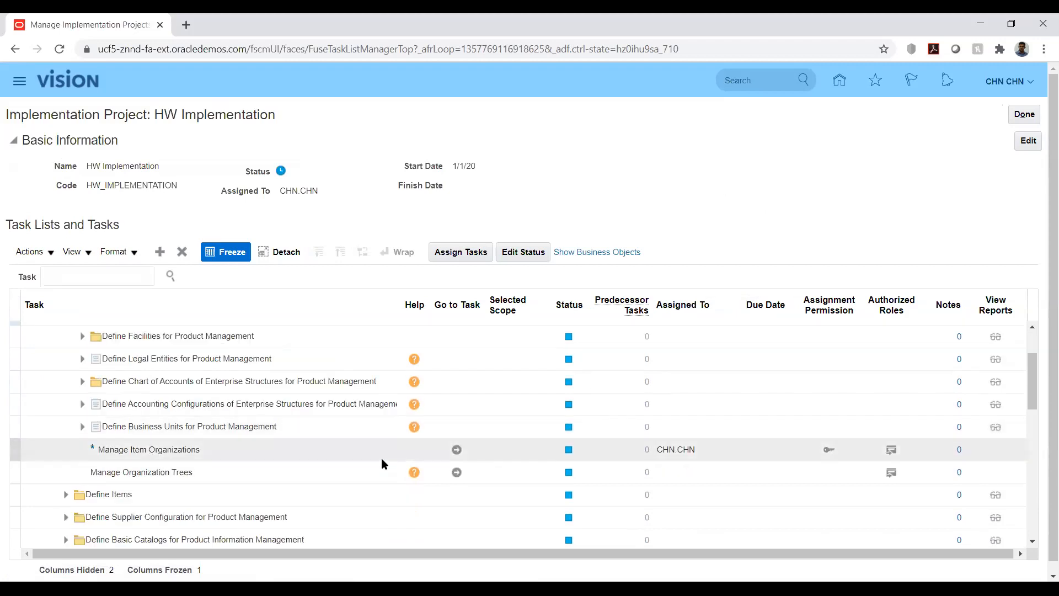
click(456, 450)
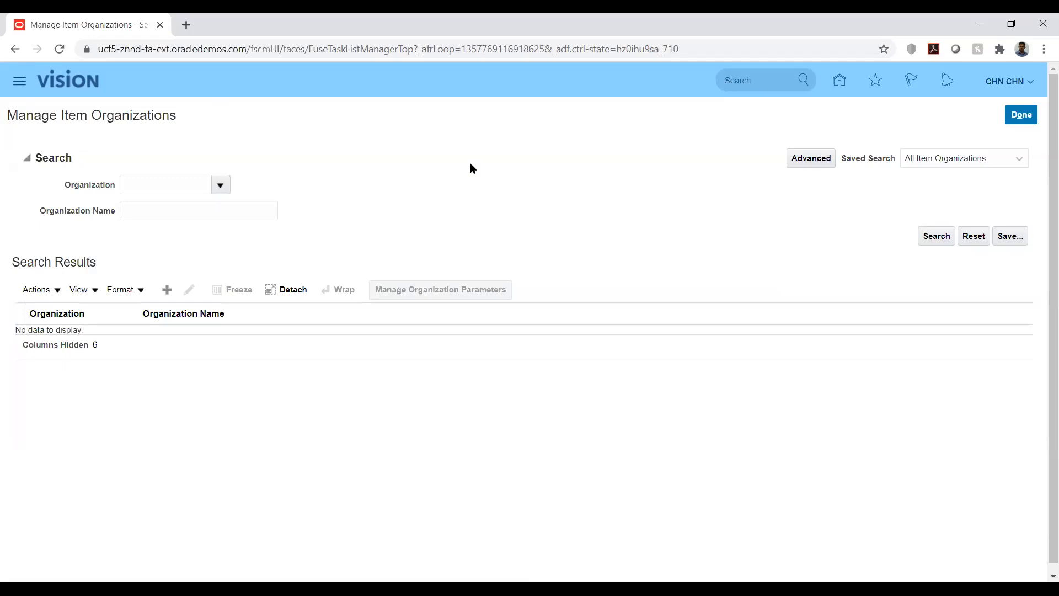
Step: Create a new item organization named AK_ITMORG with organization code AKITMORG
click(167, 289)
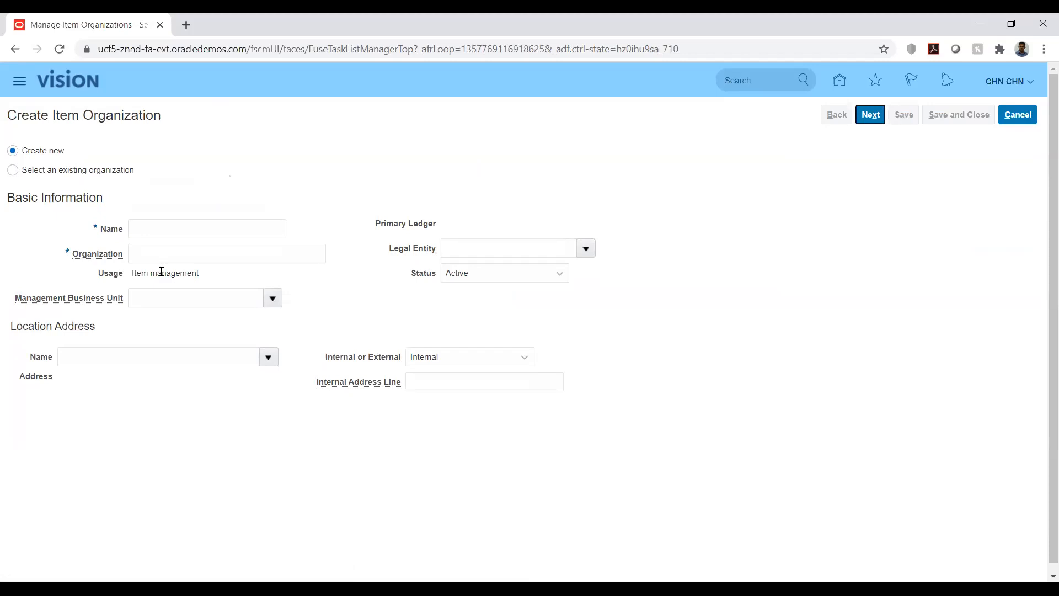
click(186, 222)
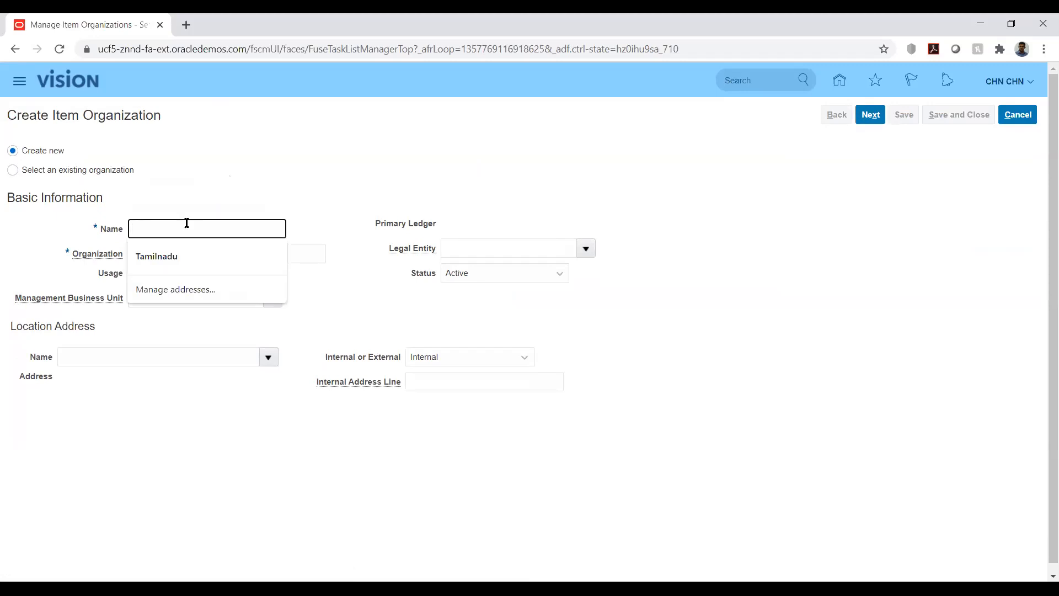
text(AK)
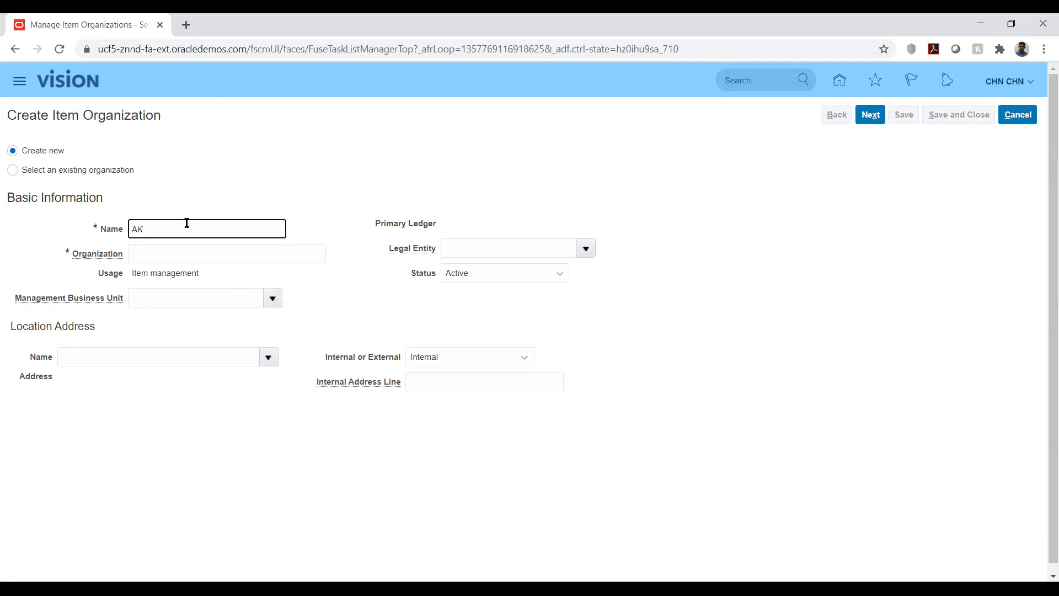
text(_ITMORG)
key(Tab)
text(AKITMORG)
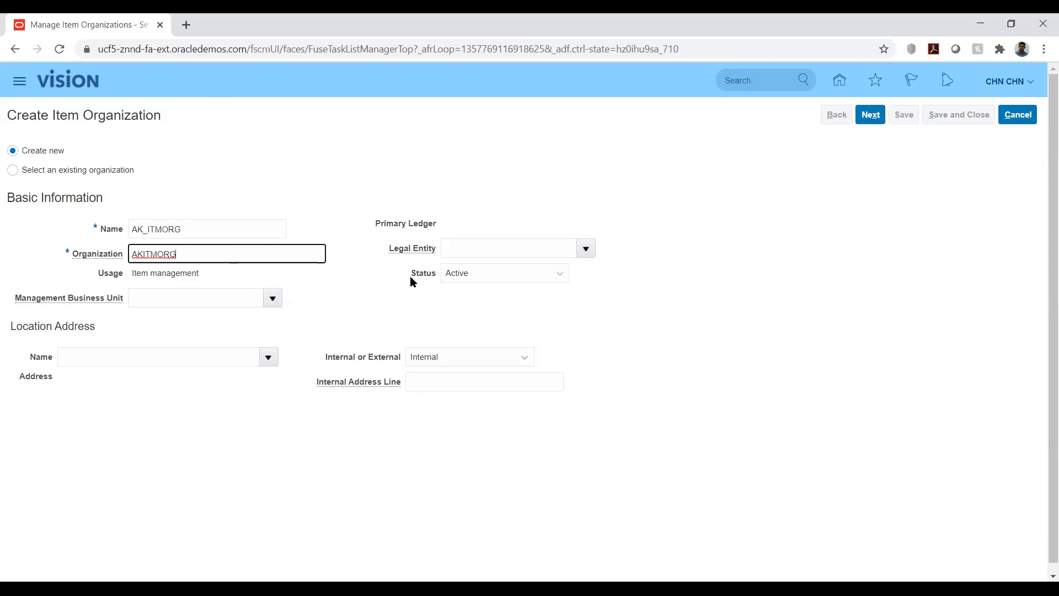
Step: Set the management business unit to HW_BU1 and the legal entity to HW_LE
click(179, 297)
text(hw)
key(Tab)
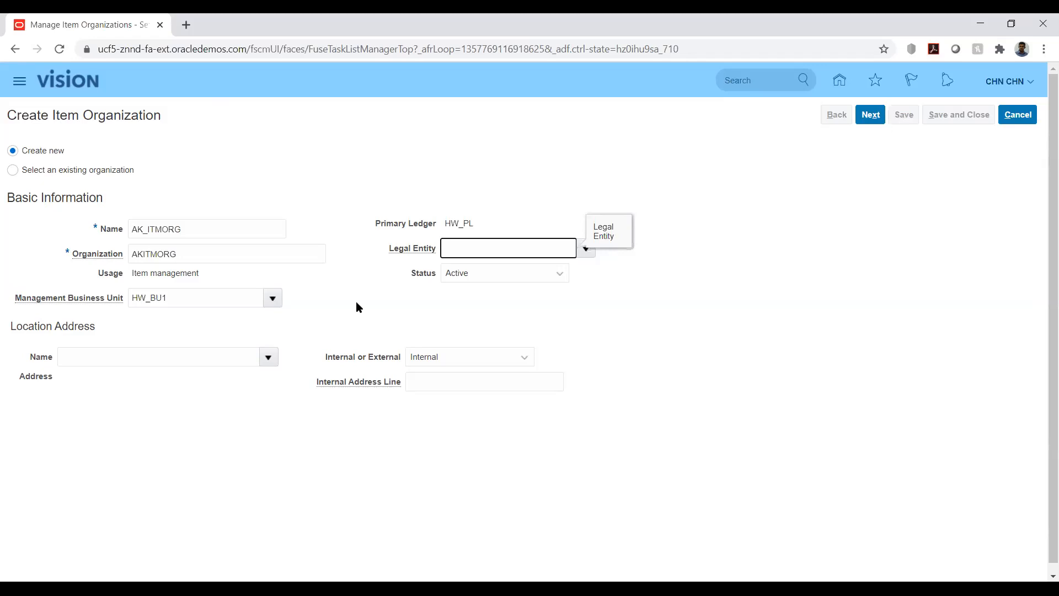
text(hw)
key(Tab)
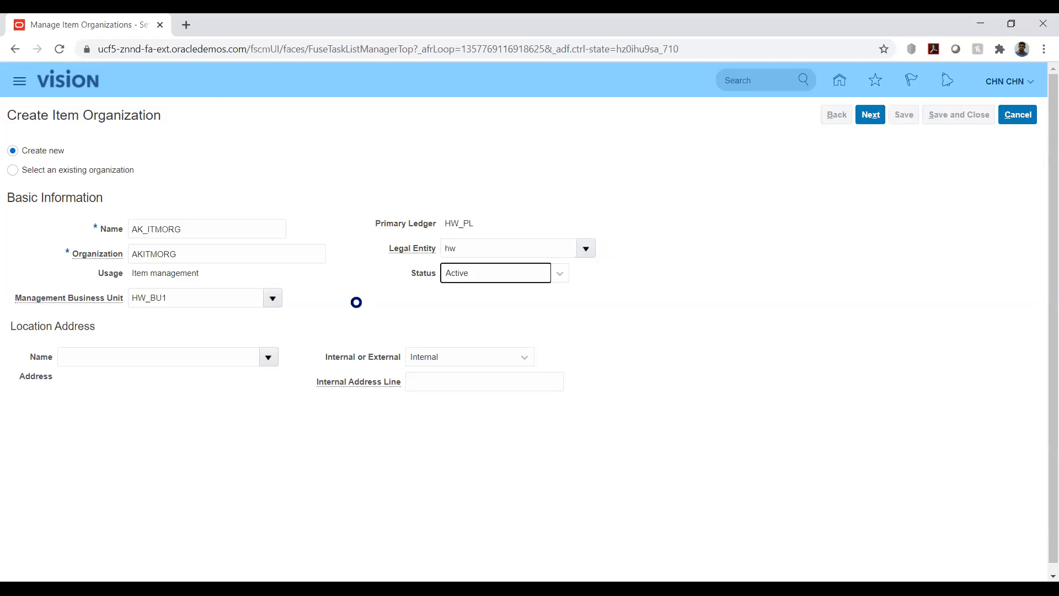
click(297, 322)
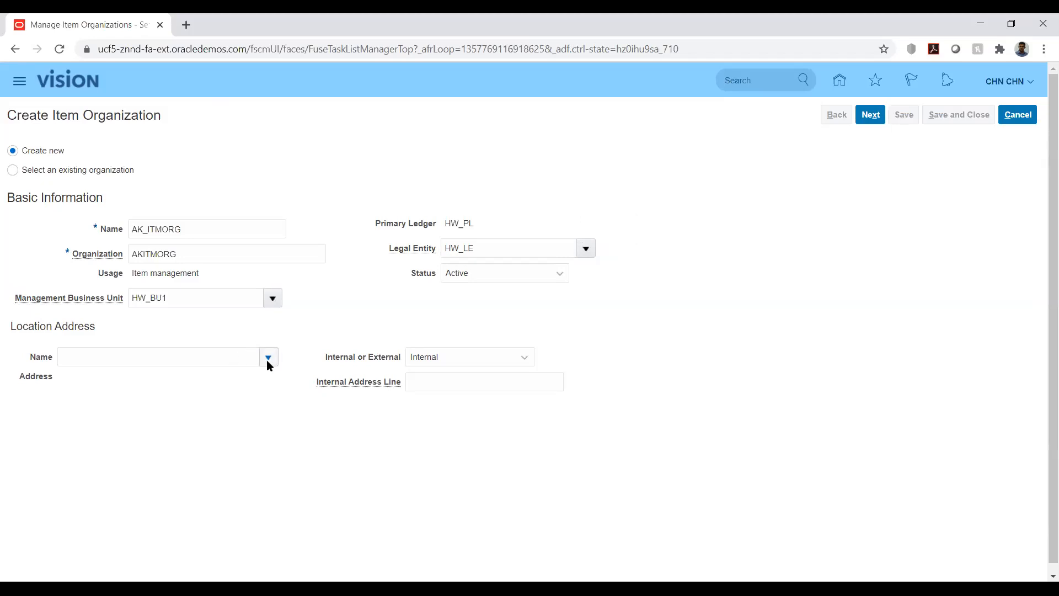
Step: Search locations for VAN and select Vancouver as the location address
click(75, 410)
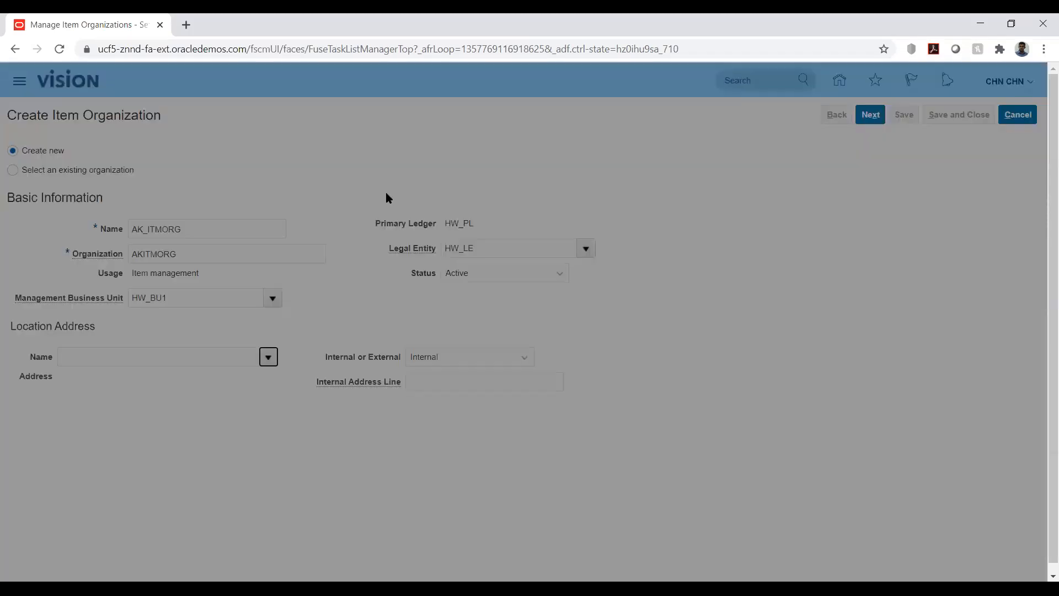
click(478, 291)
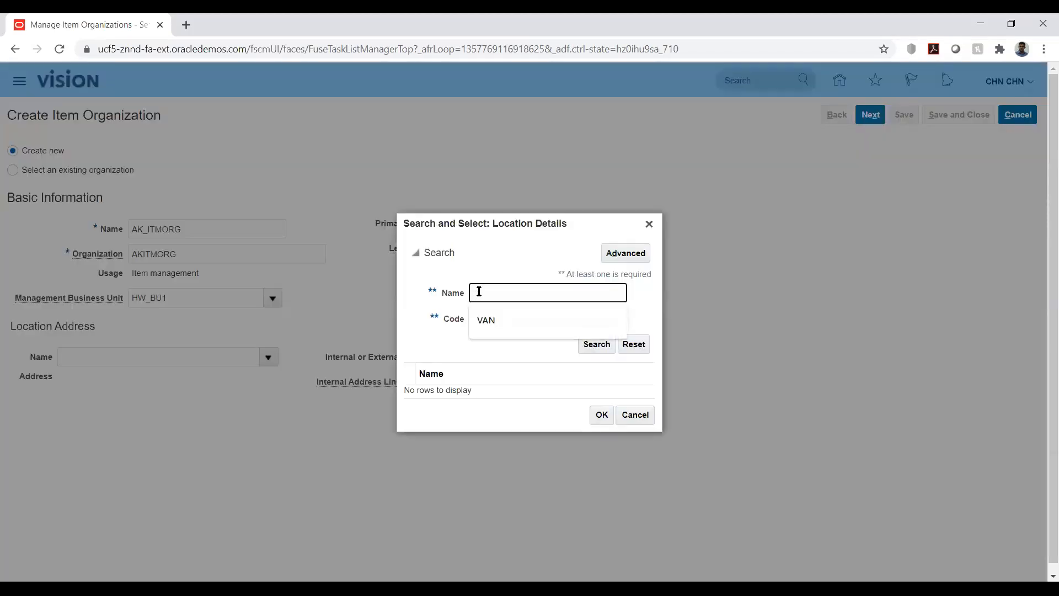
text(VAN)
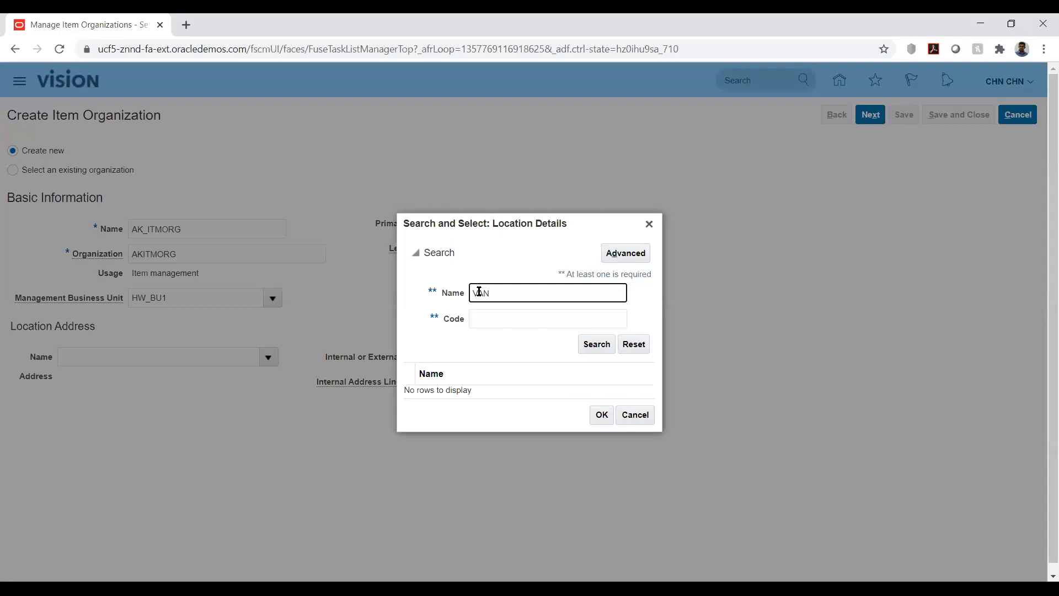
click(594, 345)
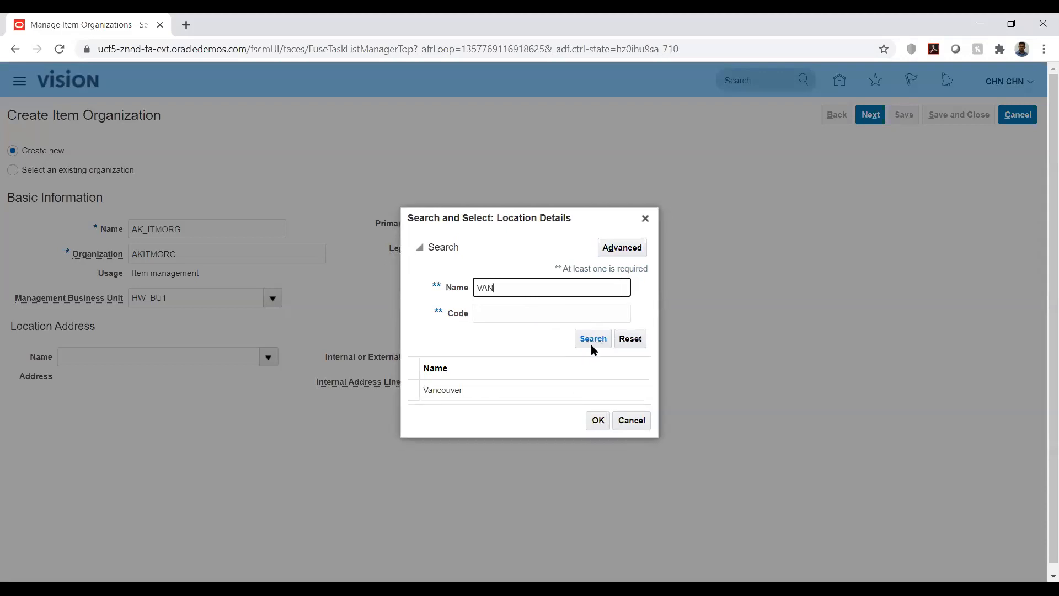
click(432, 391)
click(600, 424)
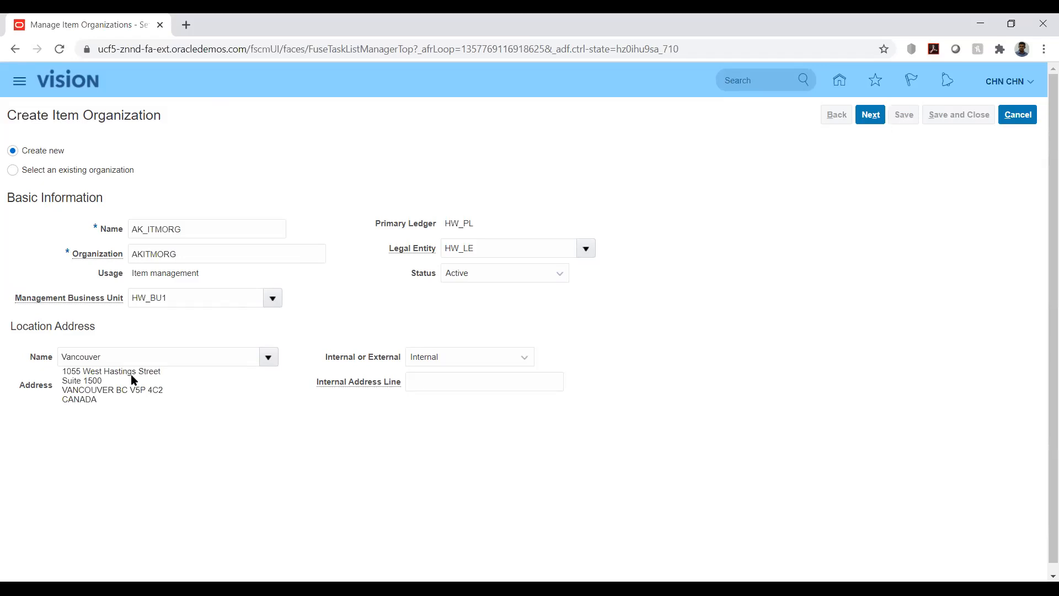
Step: Continue to the organization parameters and set the Item Master Organization to AK_ITMORG
click(871, 114)
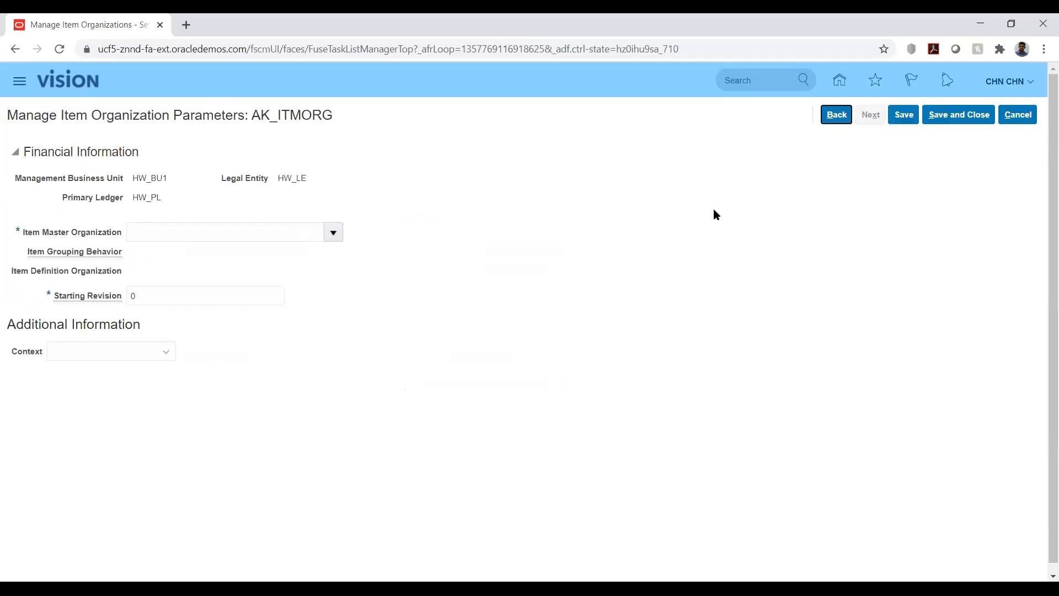
click(288, 230)
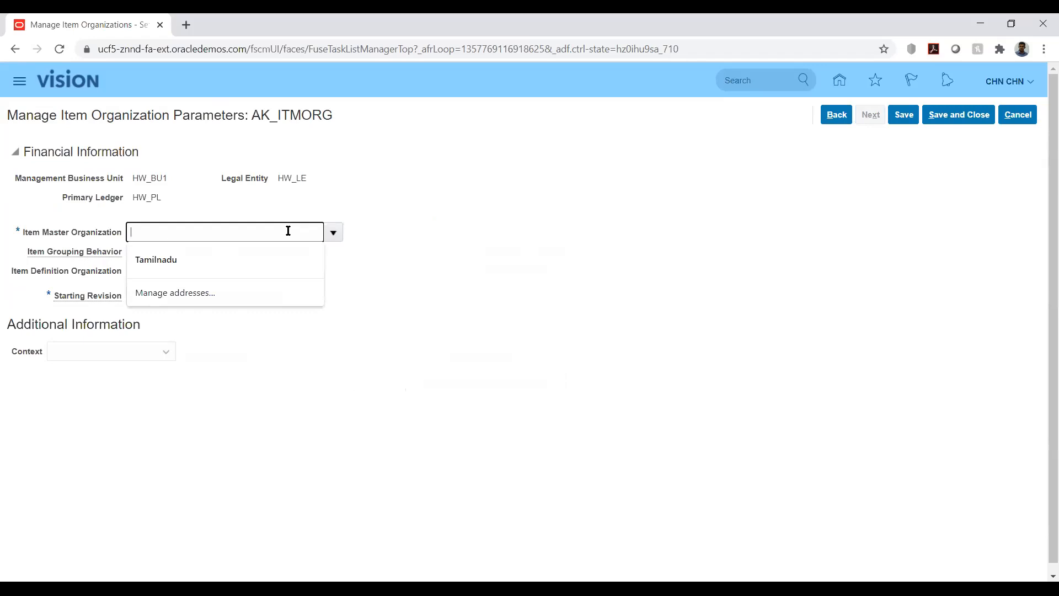
text(H)
key(BackSpace)
text(ak)
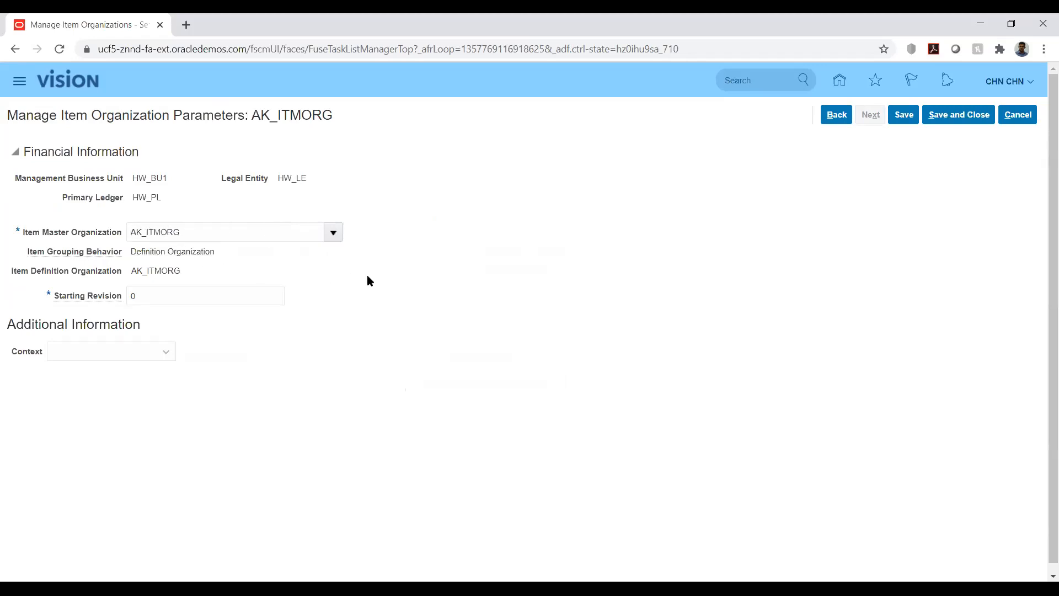
Step: Save the AK_ITMORG organization parameters, close them, and return to the HW Implementation project
click(904, 119)
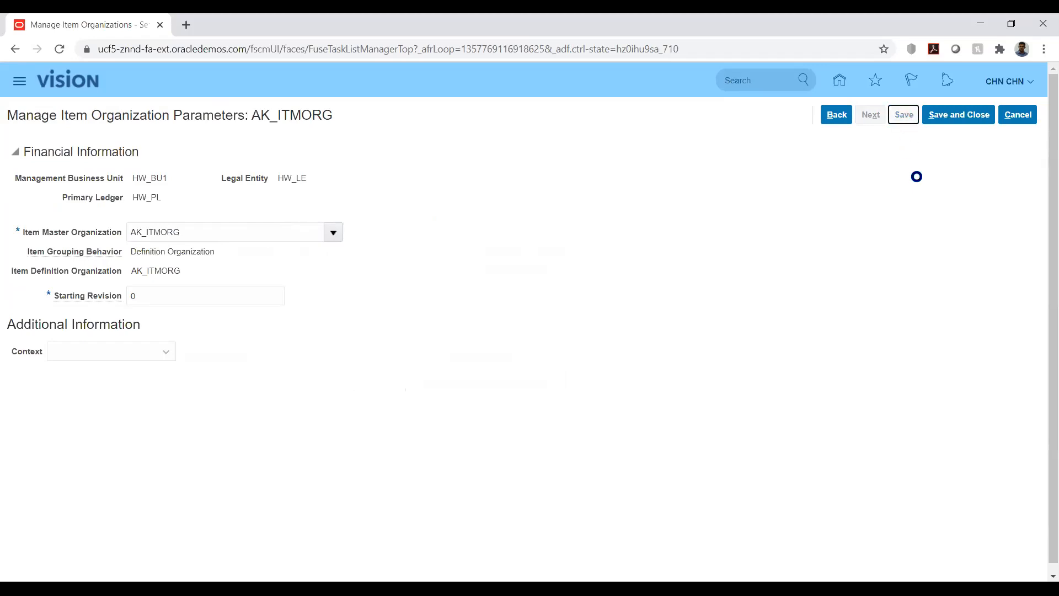
click(945, 117)
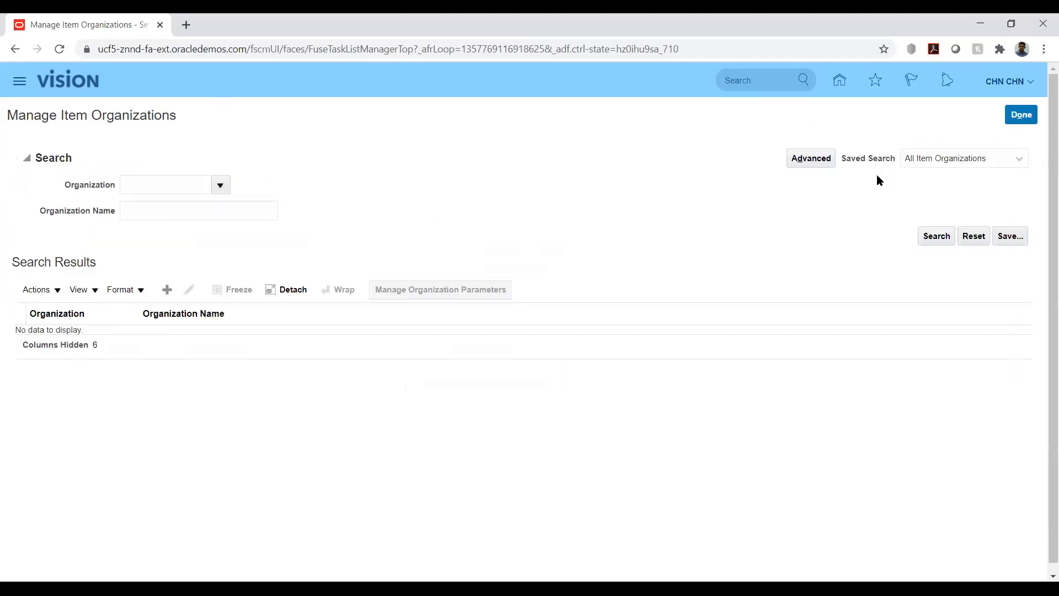
click(1021, 115)
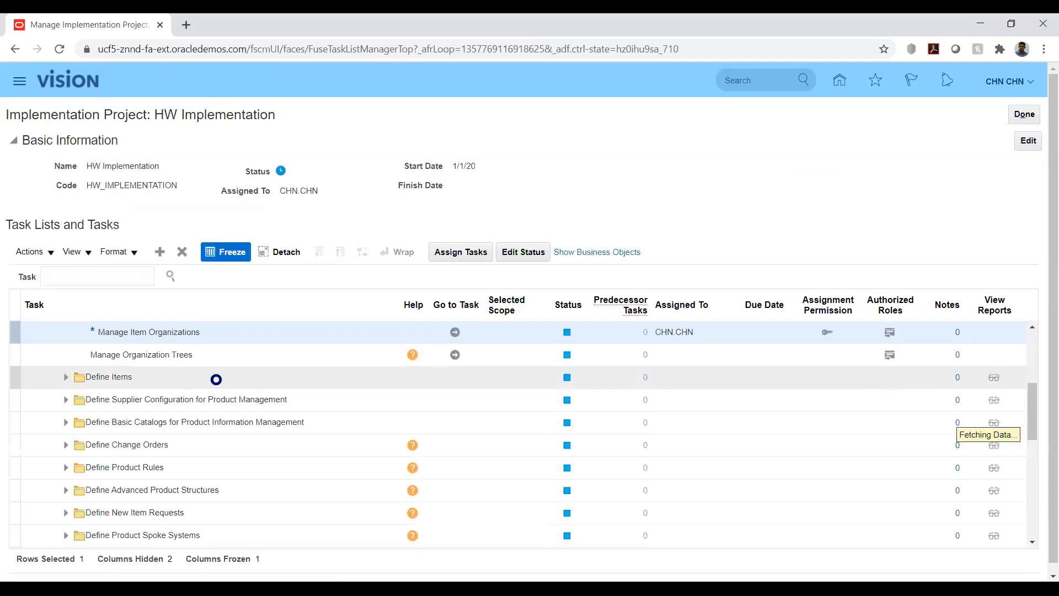
Step: Search the project's task list for %inv%org%
scroll(226, 393, down, 2)
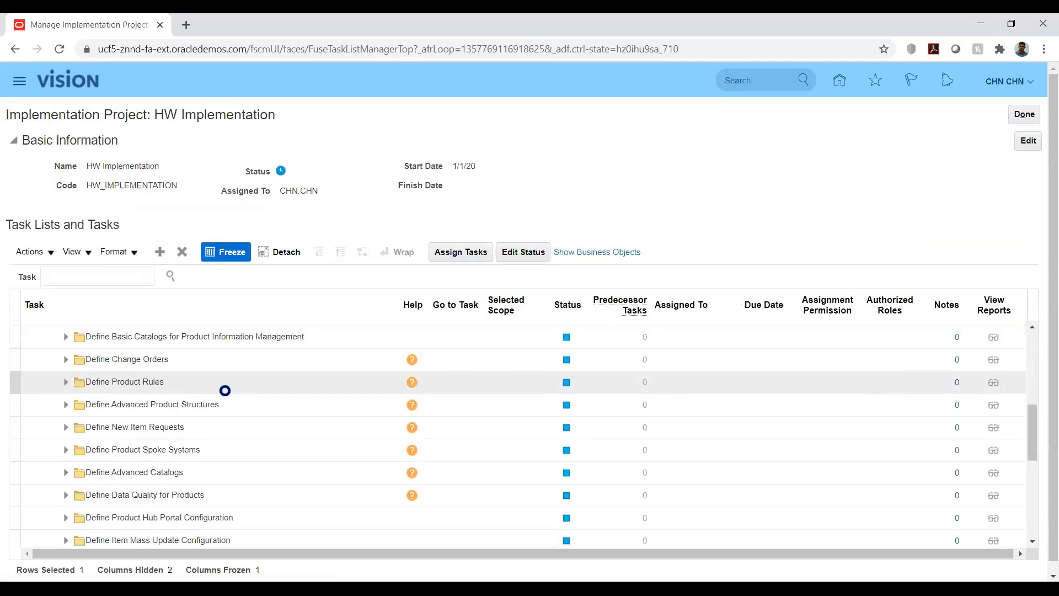
scroll(225, 392, down, 2)
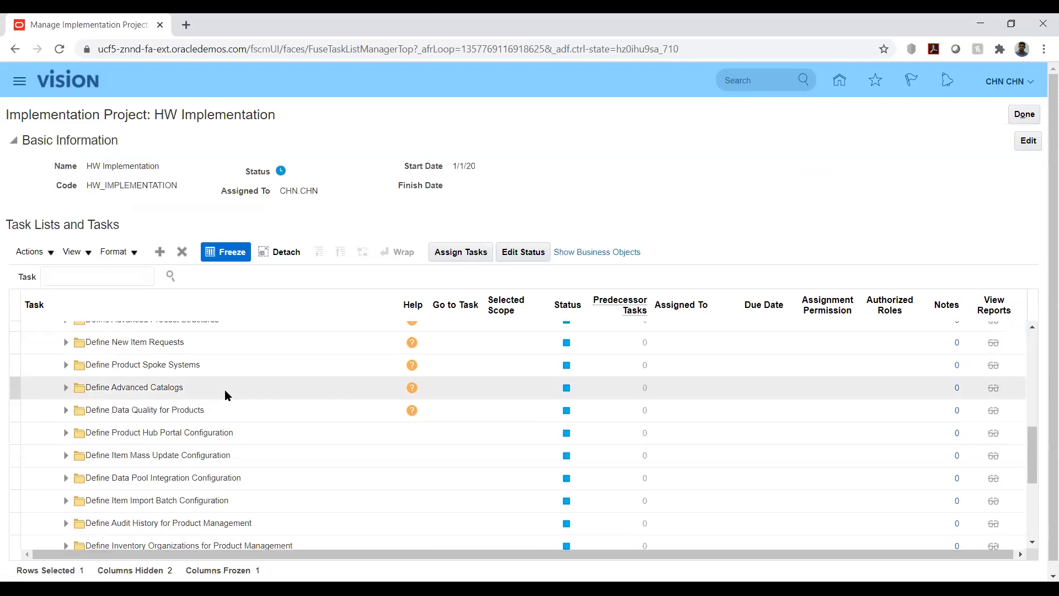
scroll(226, 392, down, 2)
scroll(225, 390, down, 2)
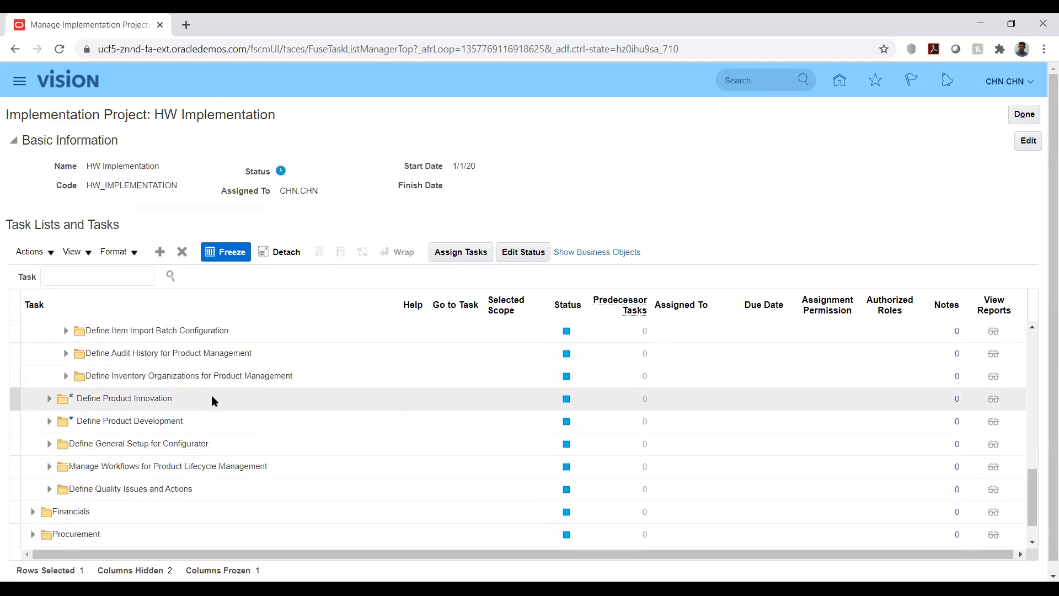
scroll(213, 403, up, 2)
scroll(213, 397, up, 2)
click(99, 275)
text(%i)
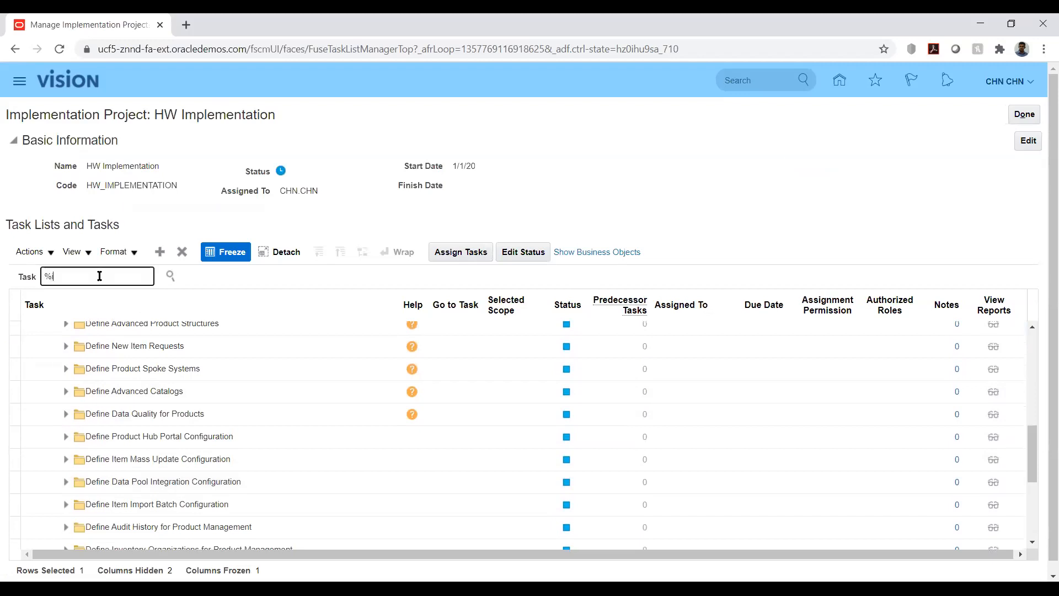
text(nv%org%)
key(Return)
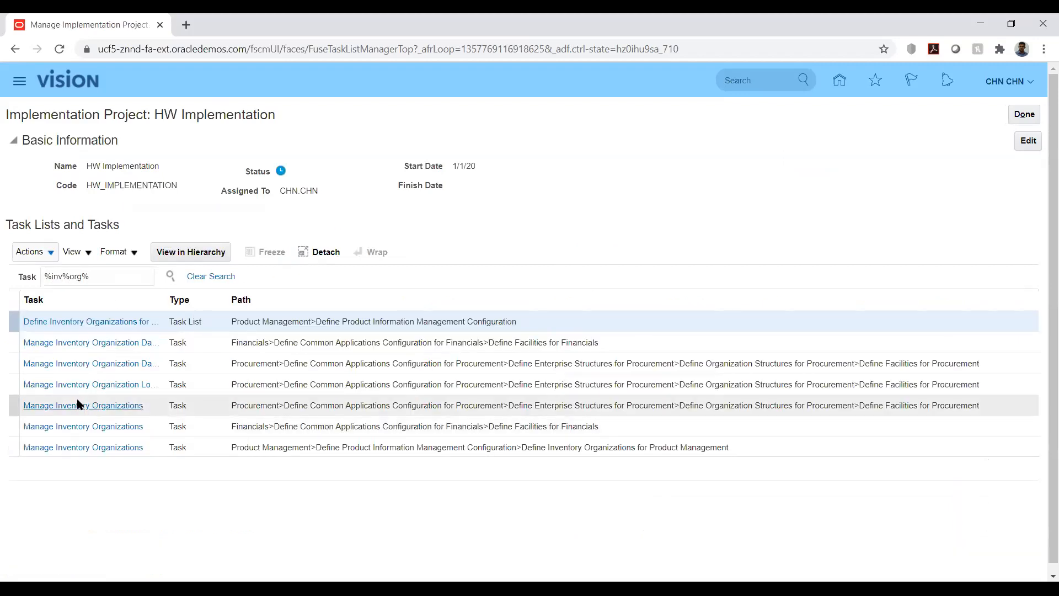
Step: Open the Manage Inventory Organizations task under Product Management and return to the project
click(85, 445)
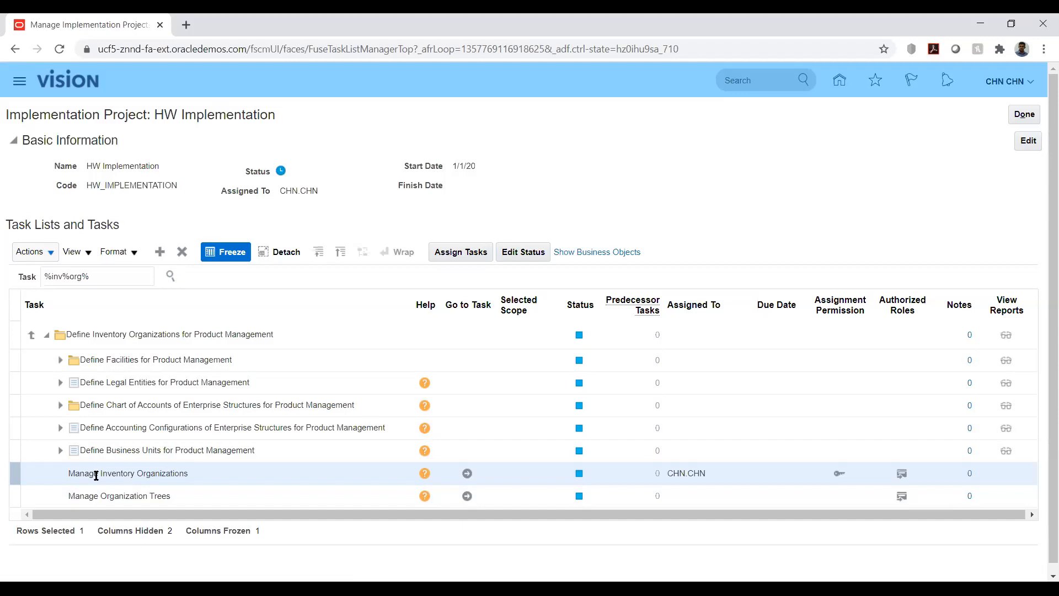
click(467, 473)
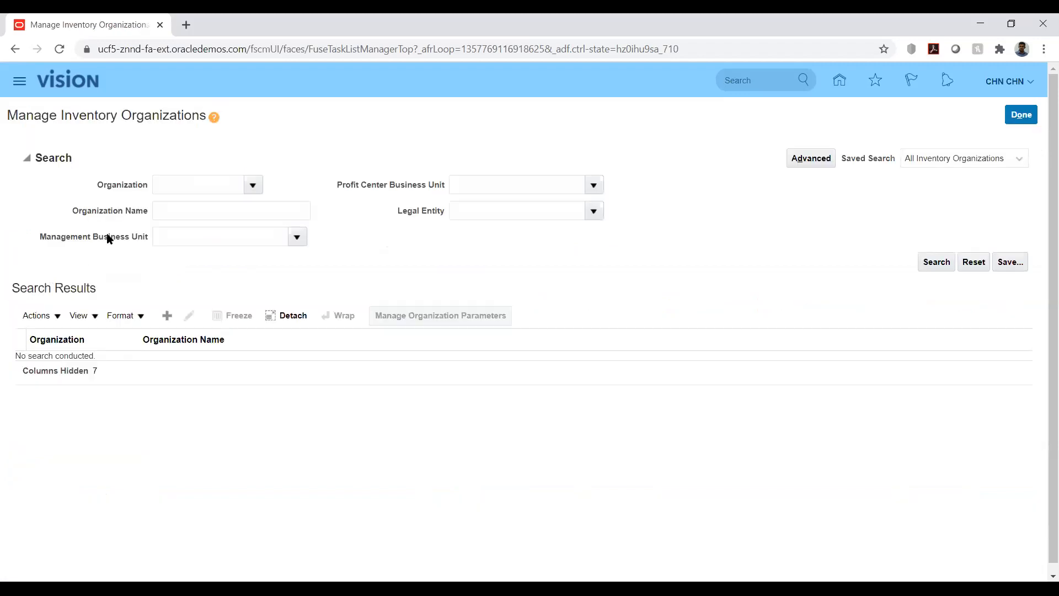
click(1021, 115)
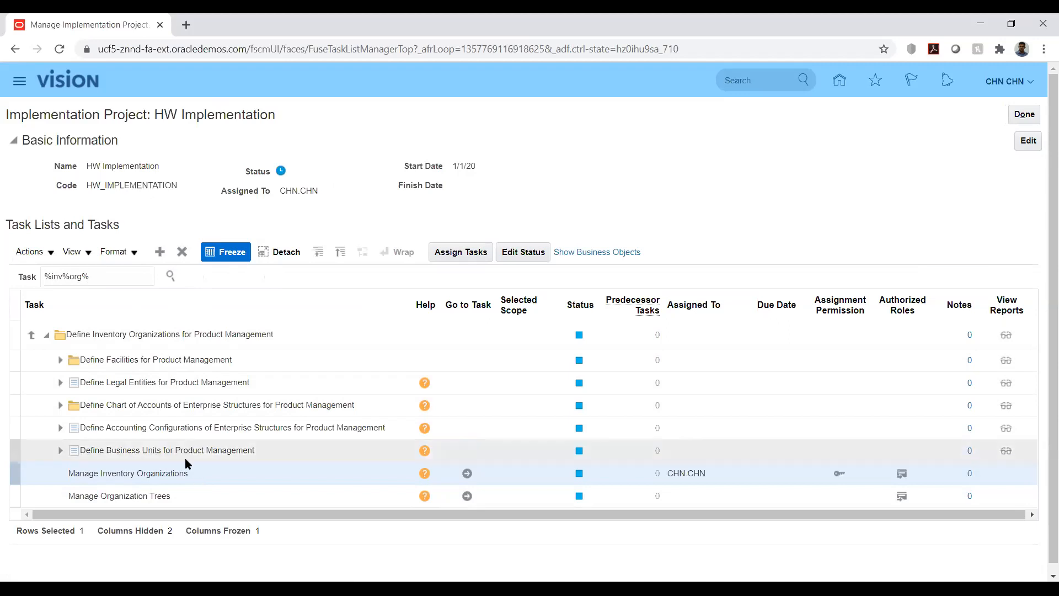
click(32, 335)
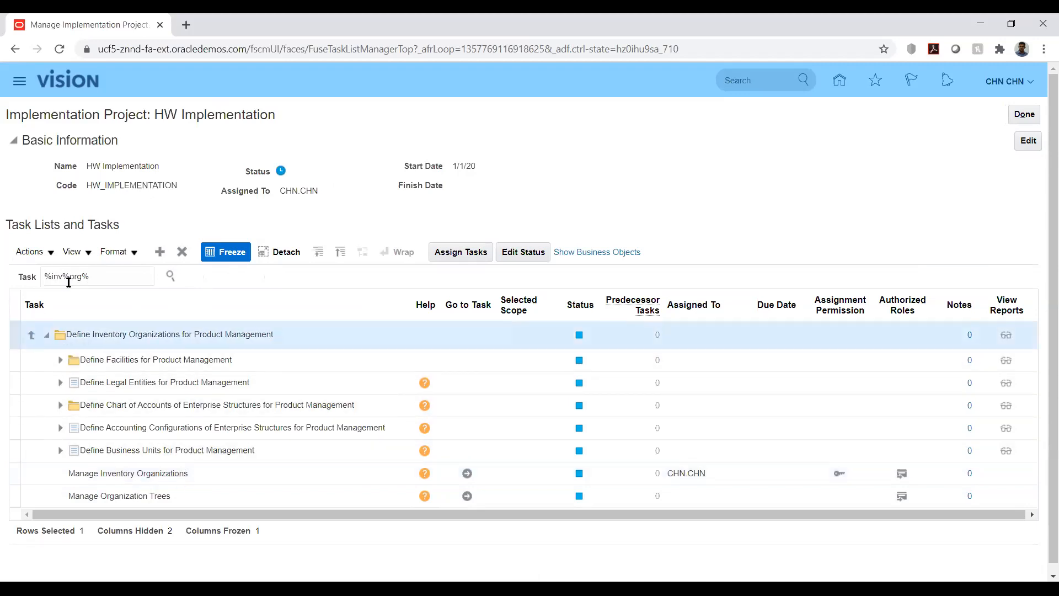
click(32, 336)
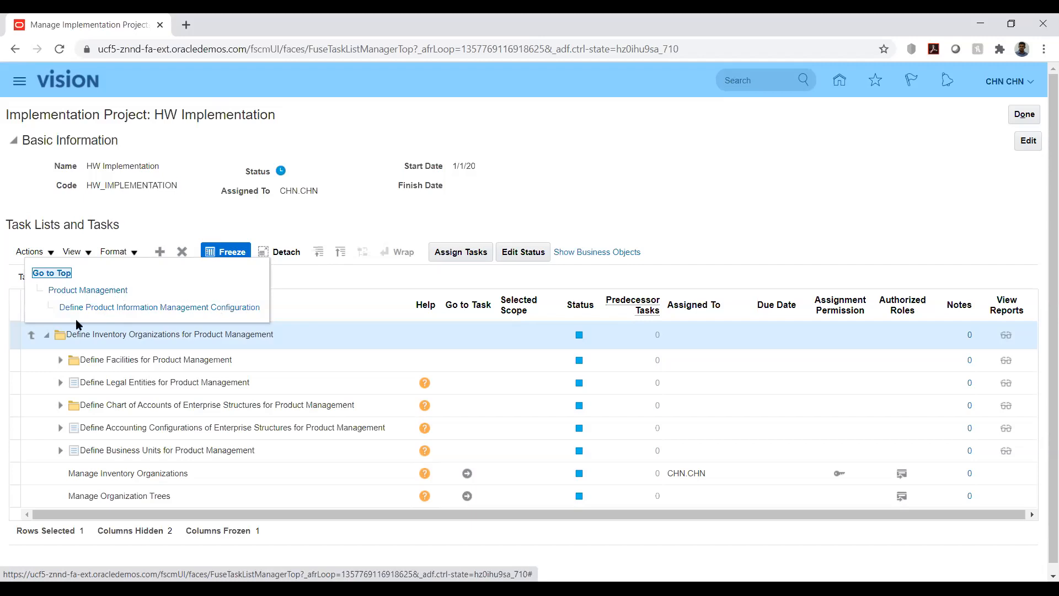
click(359, 201)
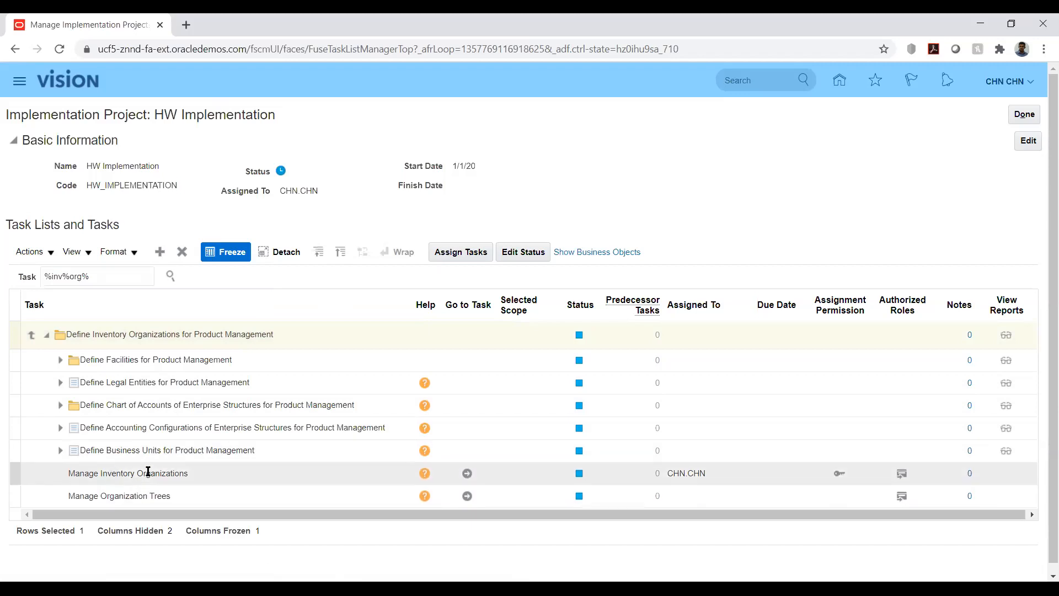
Step: Open Manage Inventory Organizations and create a new inventory organization named AK_INV_ORG with organization code AKINVORG
click(467, 473)
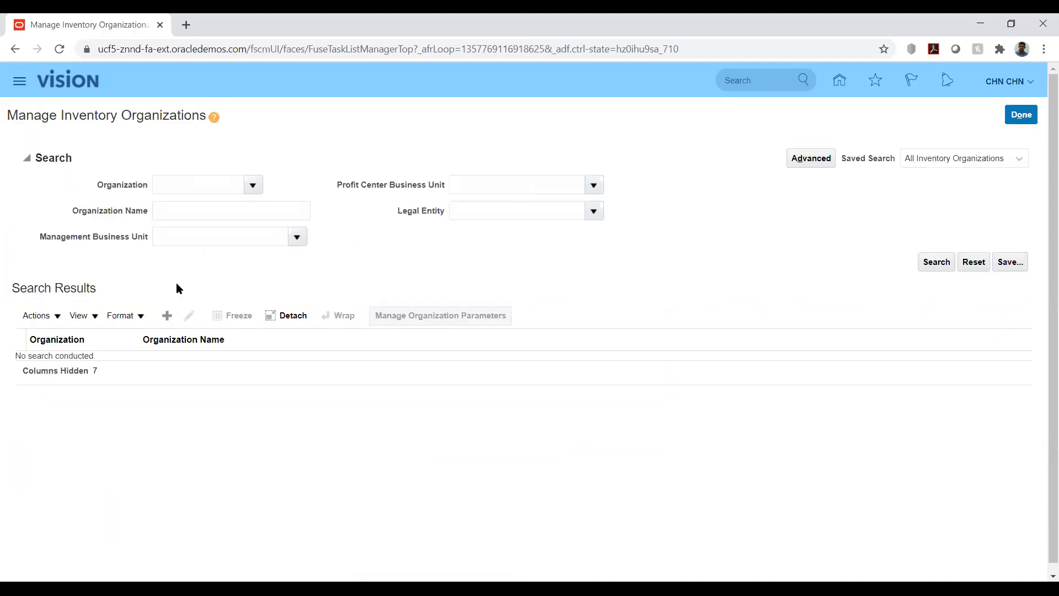
click(168, 316)
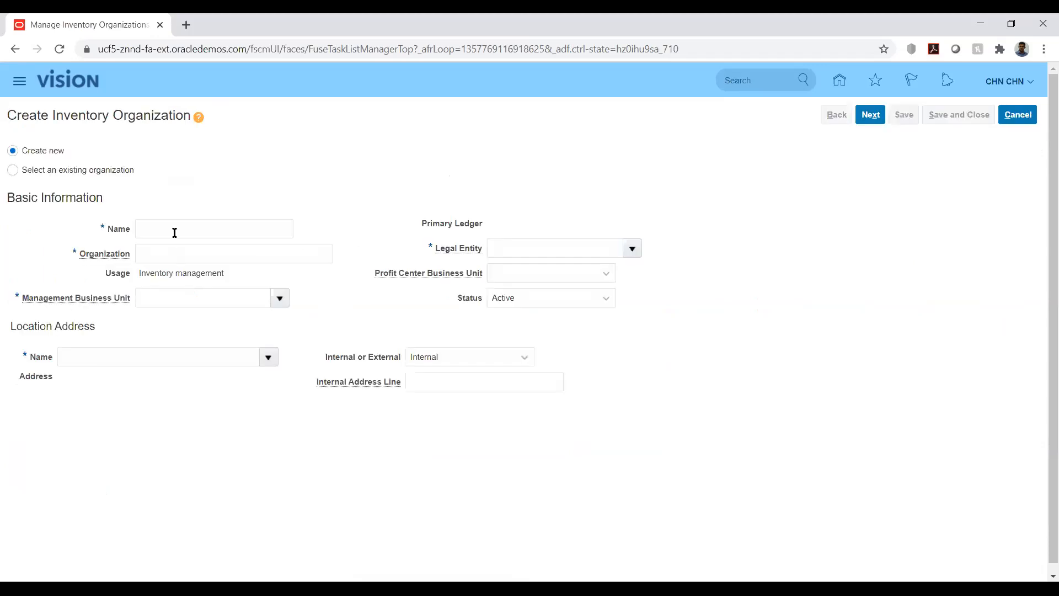
click(174, 228)
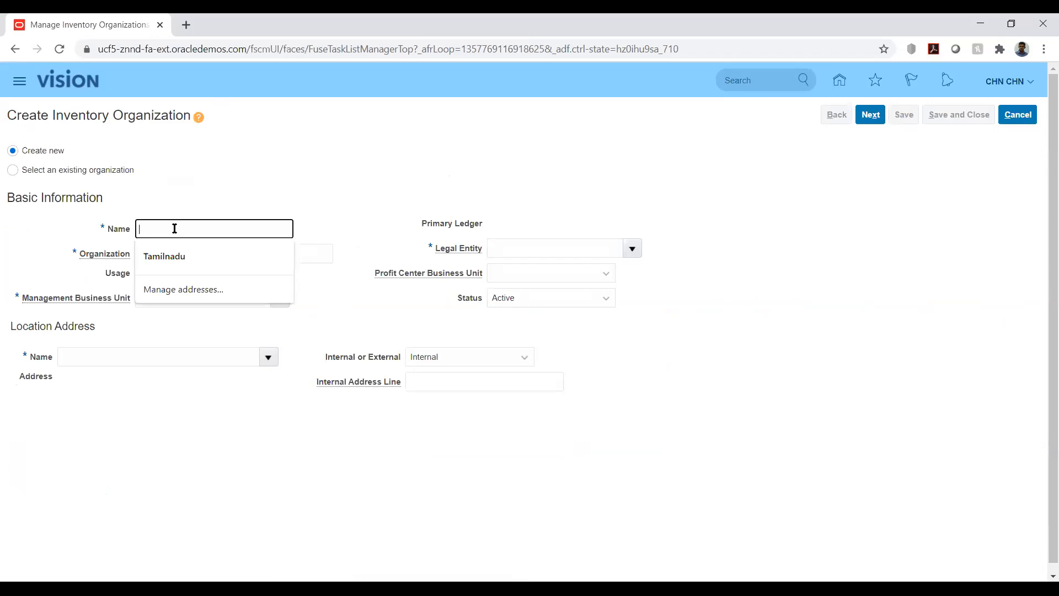
text(HW)
text(_IN)
key(BackSpace)
key(BackSpace)
key(BackSpace)
key(BackSpace)
key(BackSpace)
text(AK_INV_ORG)
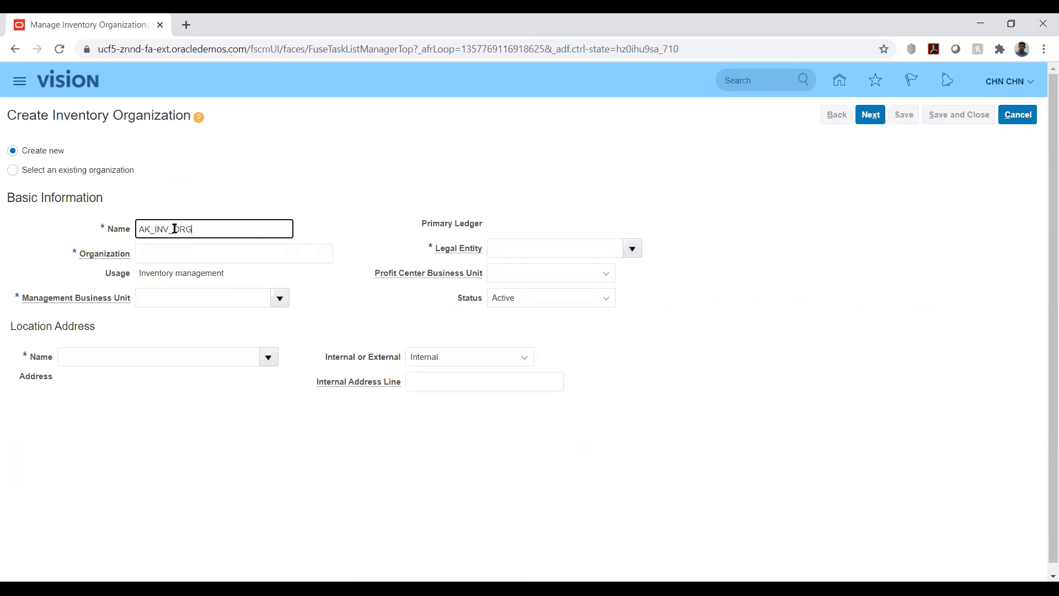
key(Tab)
text(AKIN)
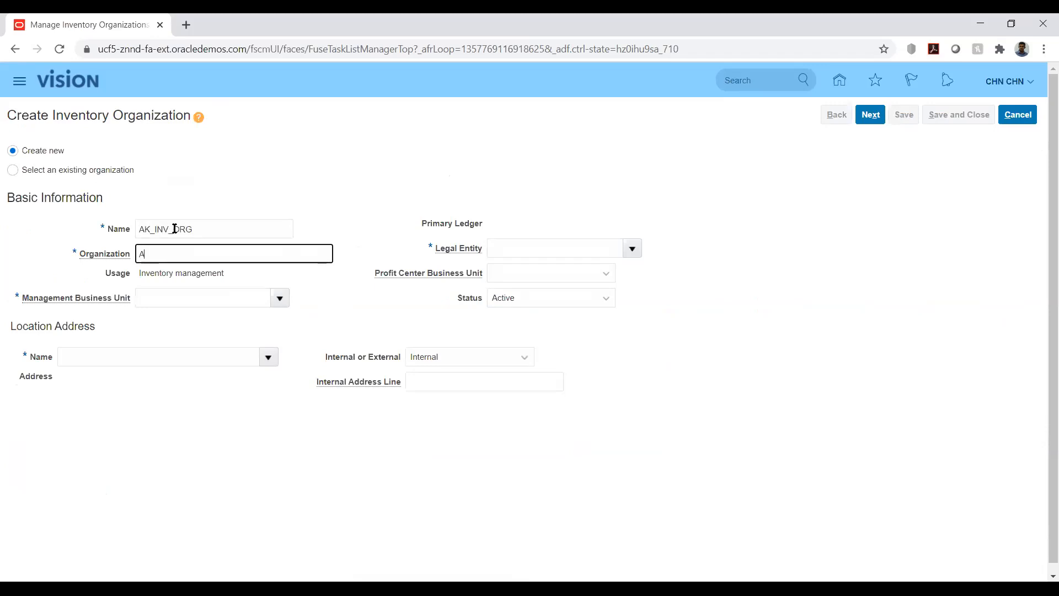
text(ORG)
Step: Set the management business unit to HW_BU1 and the legal entity to HW_LE
click(158, 300)
text(HW_BU1)
key(Tab)
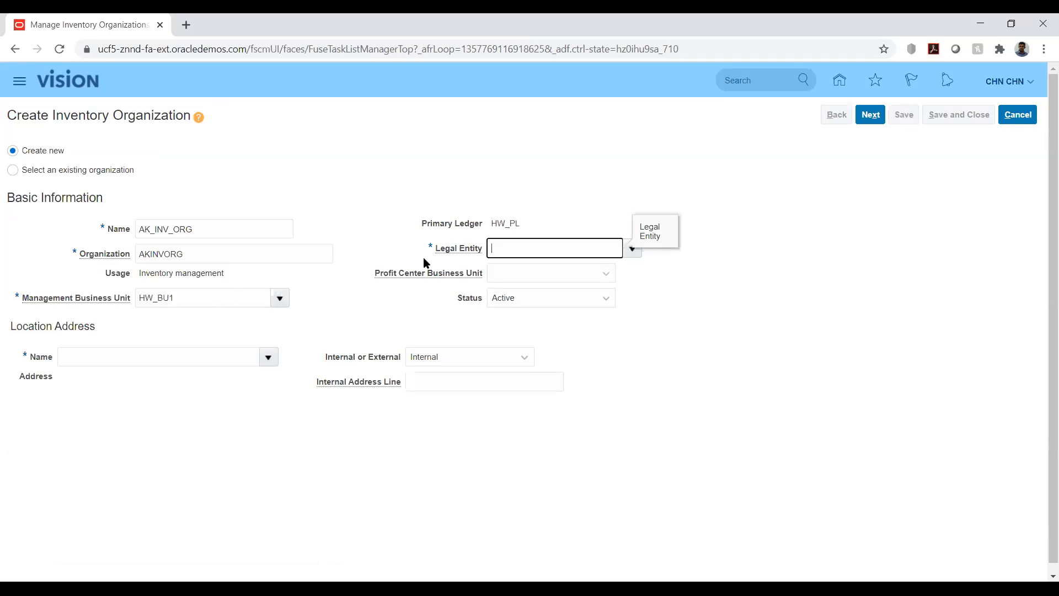
text(hw)
key(Tab)
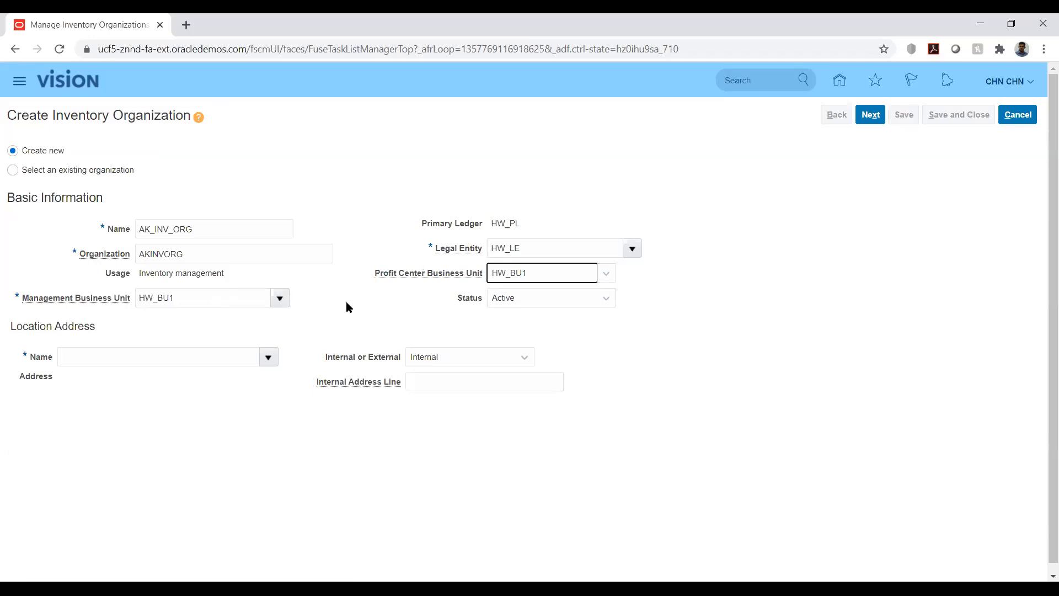
Step: Search locations for VAN and select Vancouver as the location address
click(268, 357)
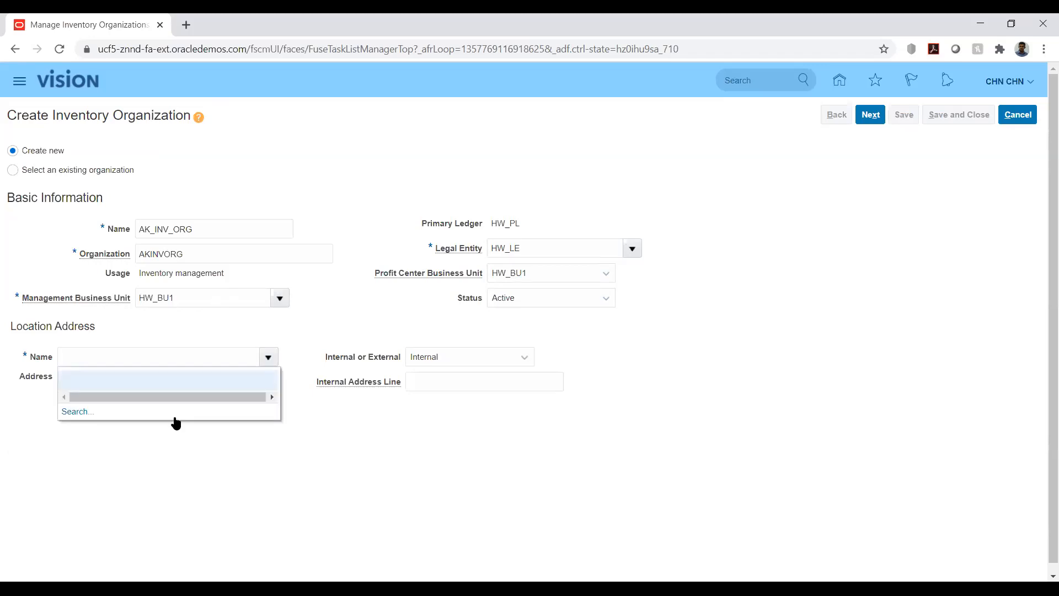
click(78, 412)
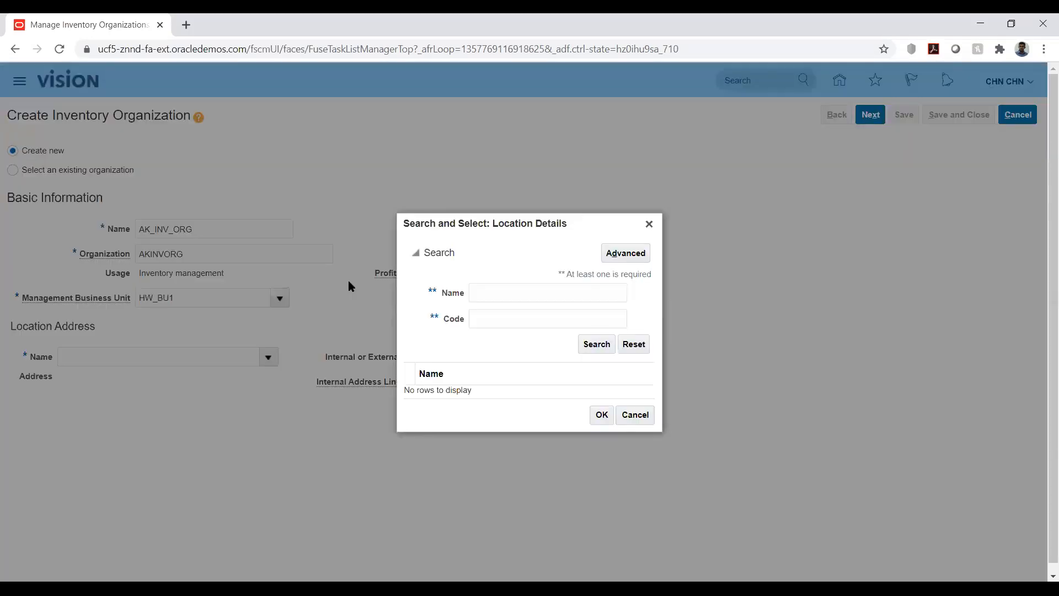
click(523, 288)
text(hw)
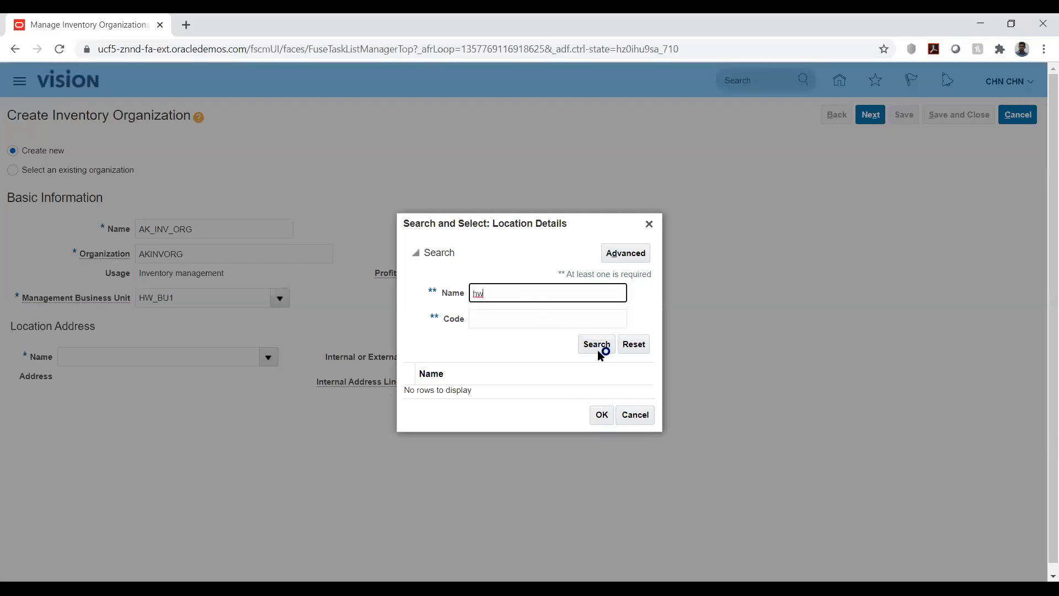
double_click(522, 291)
click(526, 293)
double_click(525, 294)
text(ak)
double_click(526, 294)
text(ha)
double_click(538, 293)
text(VAN)
click(597, 344)
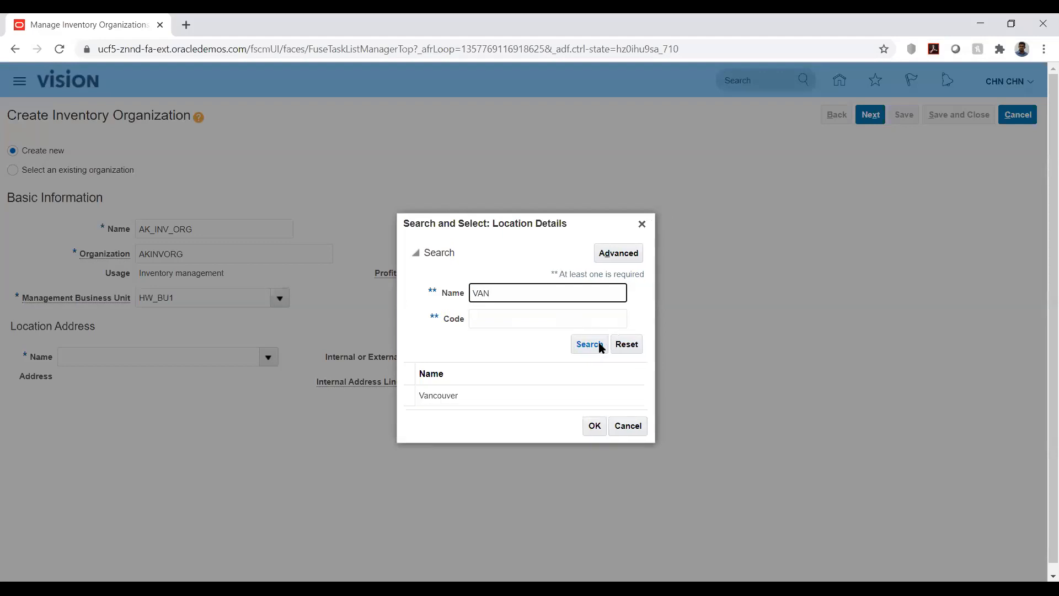
click(535, 398)
double_click(535, 397)
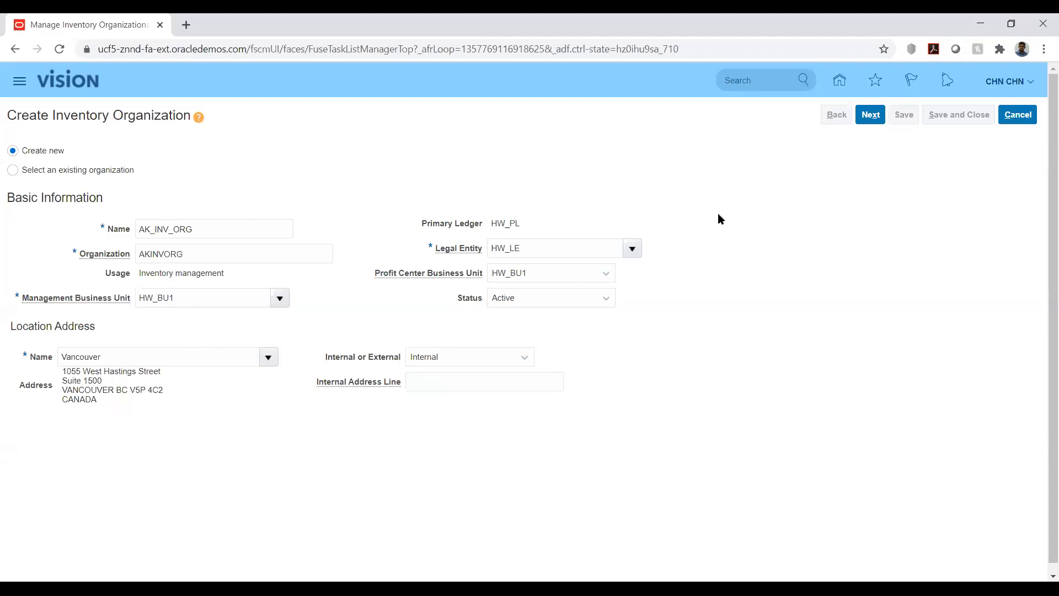
Step: Continue to the organization parameters and set the Item Master Organization to AK_ITMORG
click(871, 115)
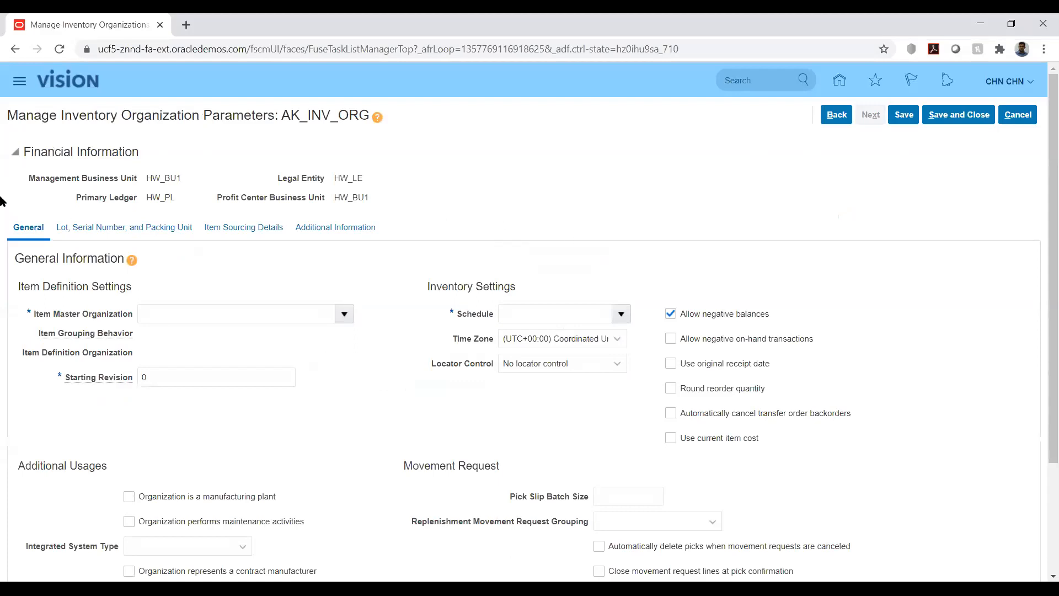
scroll(1, 201, down, 1)
scroll(2, 201, up, 1)
scroll(303, 295, down, 3)
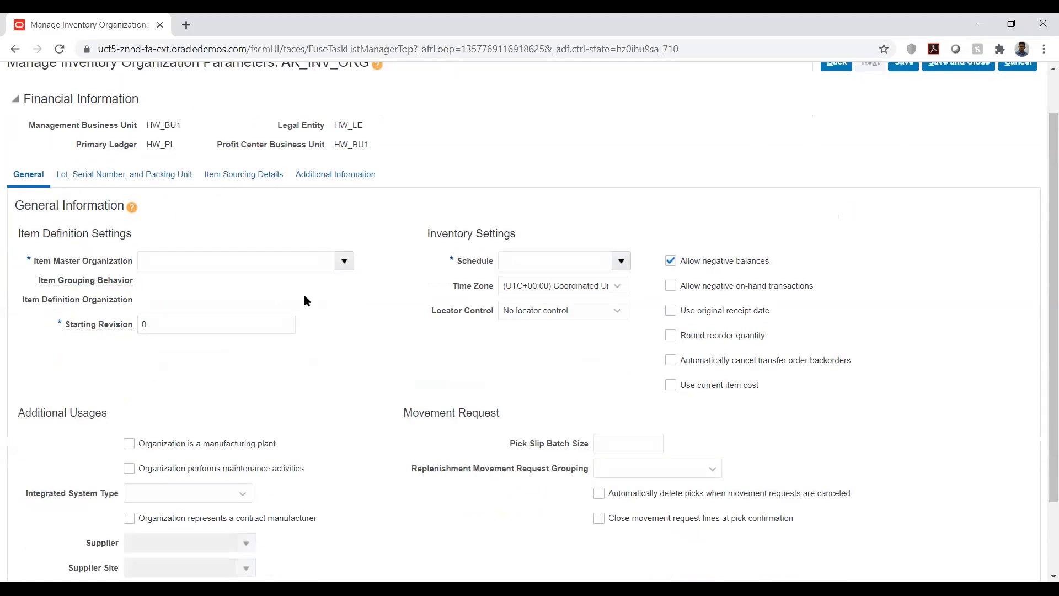
scroll(283, 277, up, 3)
click(122, 232)
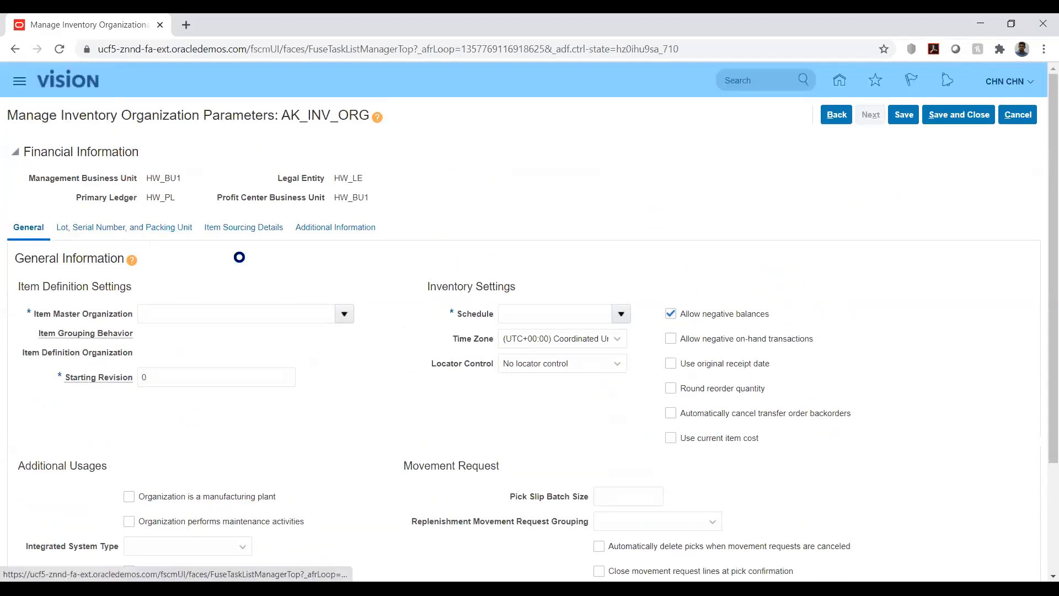
click(260, 232)
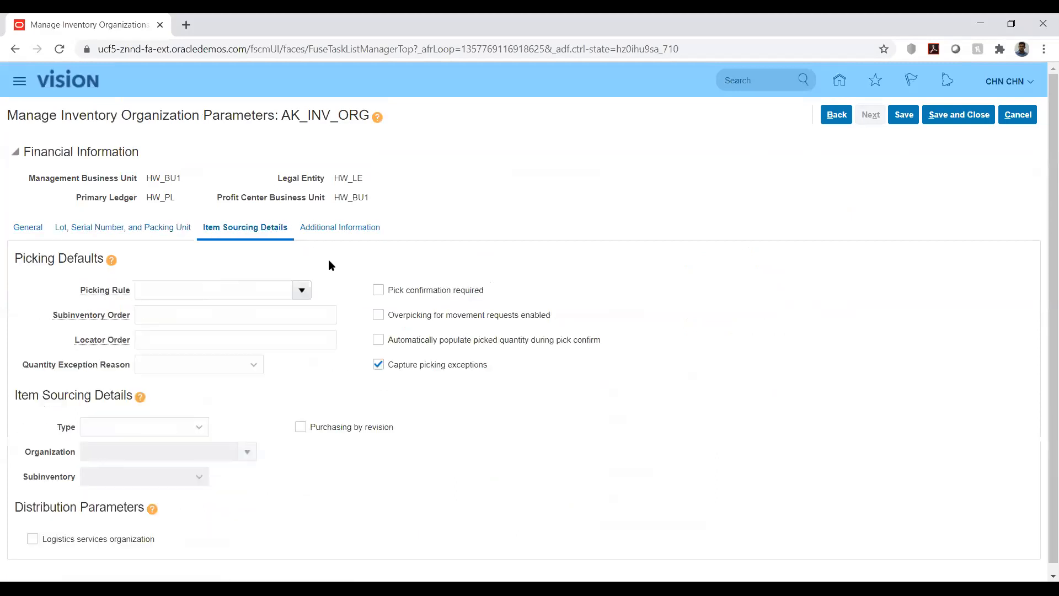
click(32, 229)
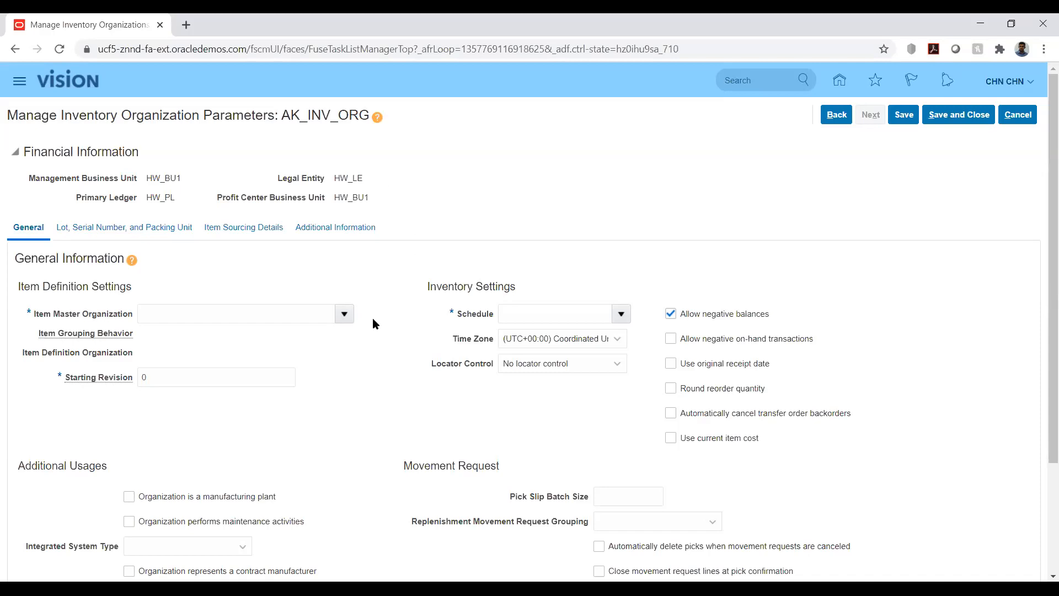
click(303, 317)
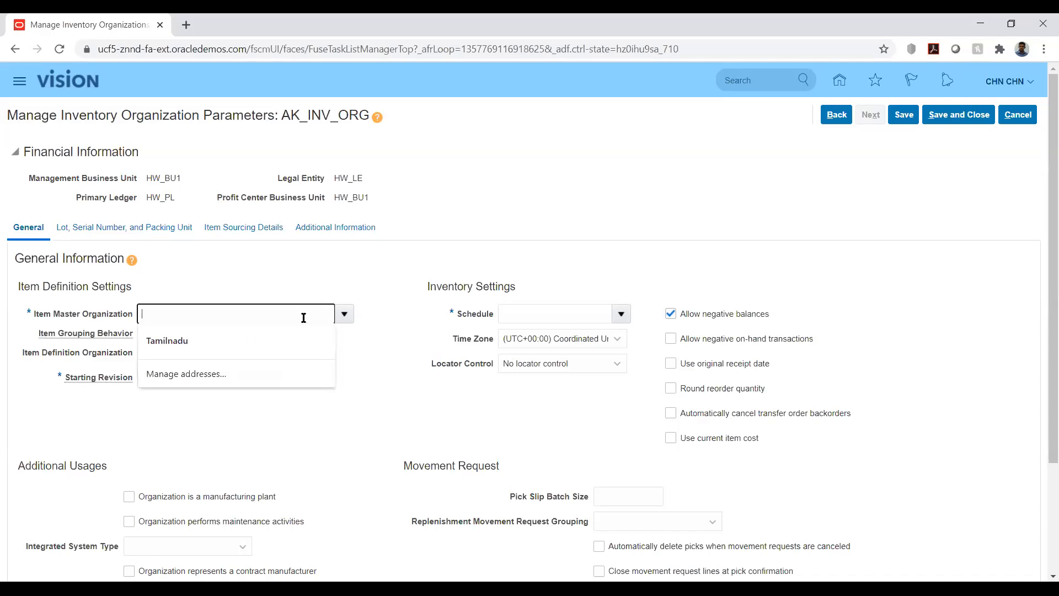
text(ak)
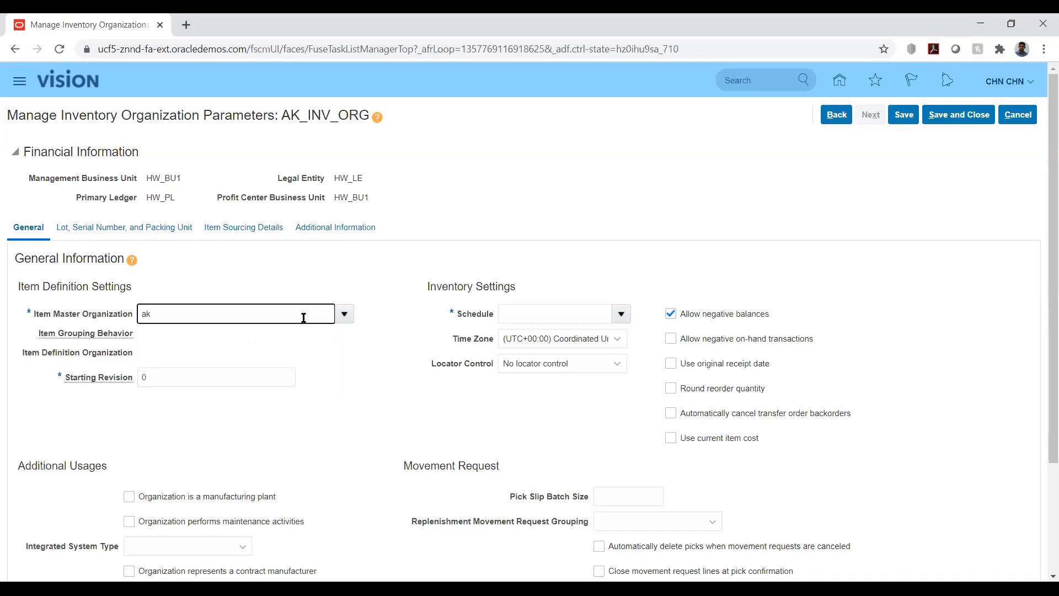
key(Tab)
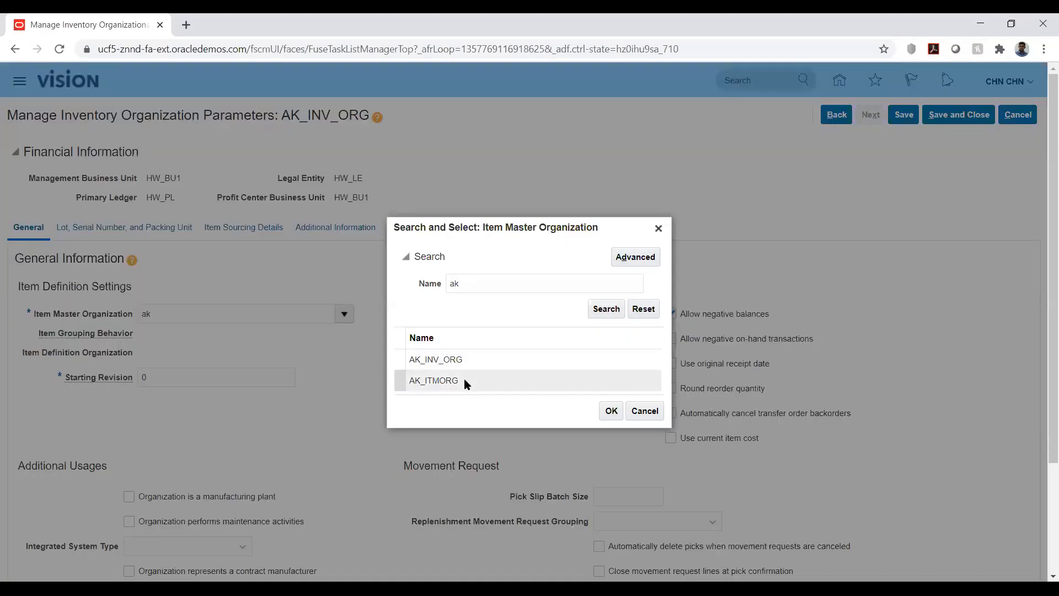
click(429, 380)
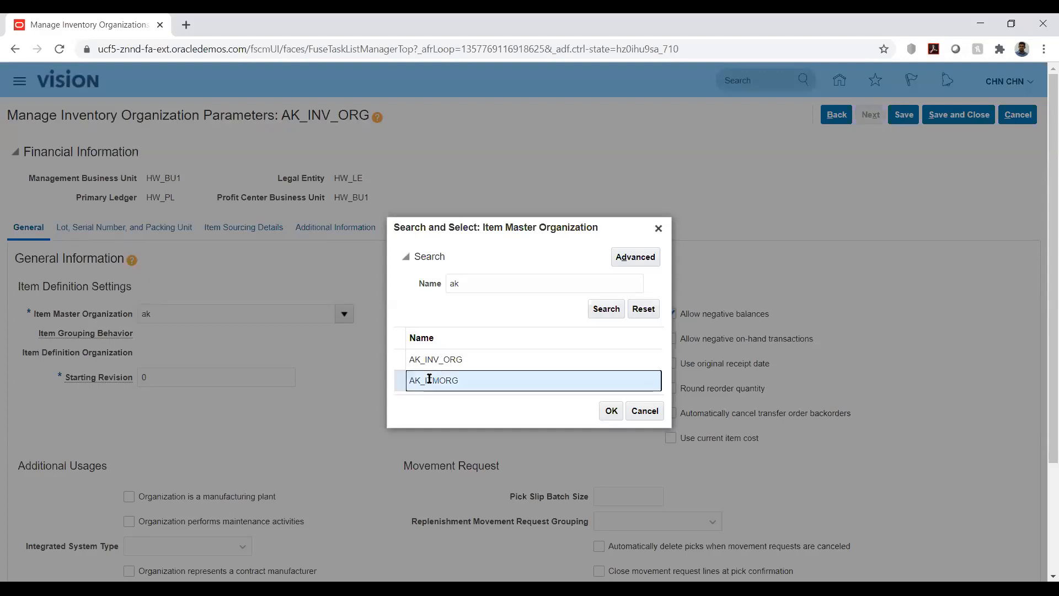
click(611, 413)
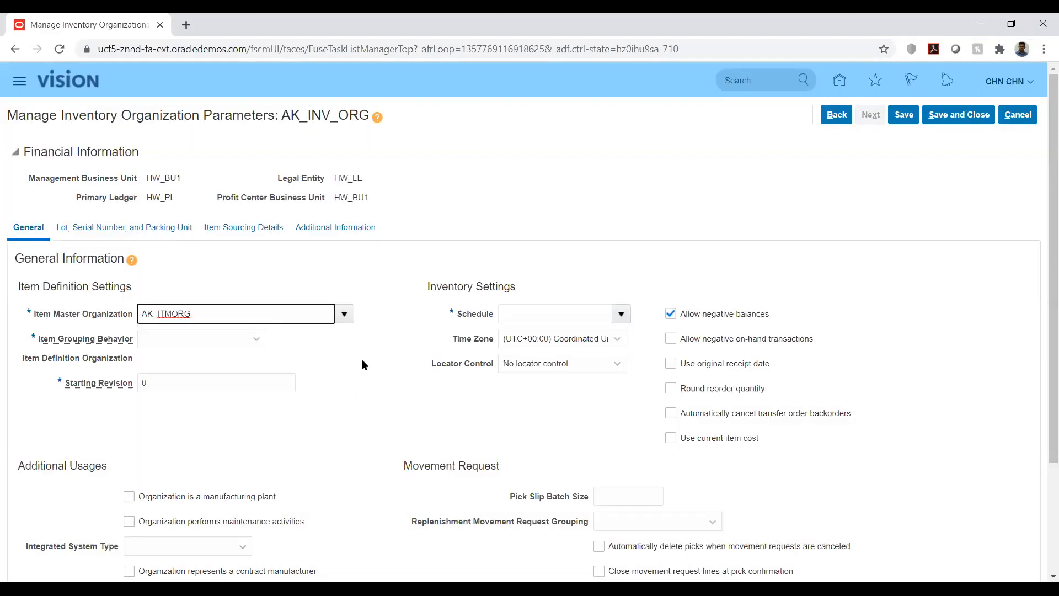
Step: Set the item grouping behavior to Definition Organization and the schedule to 12 Hour Monday Start
click(254, 339)
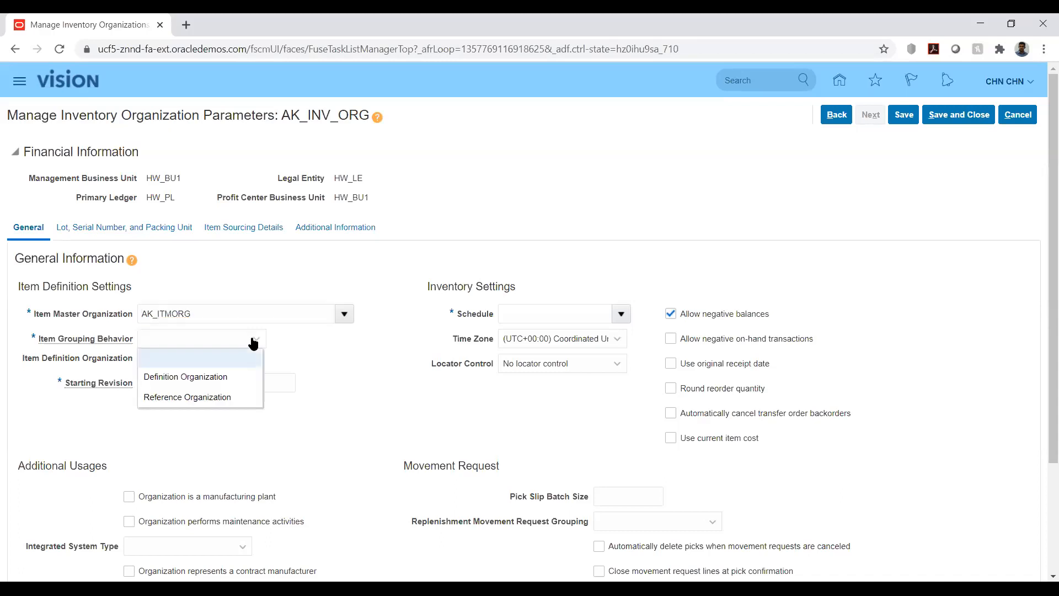
click(186, 376)
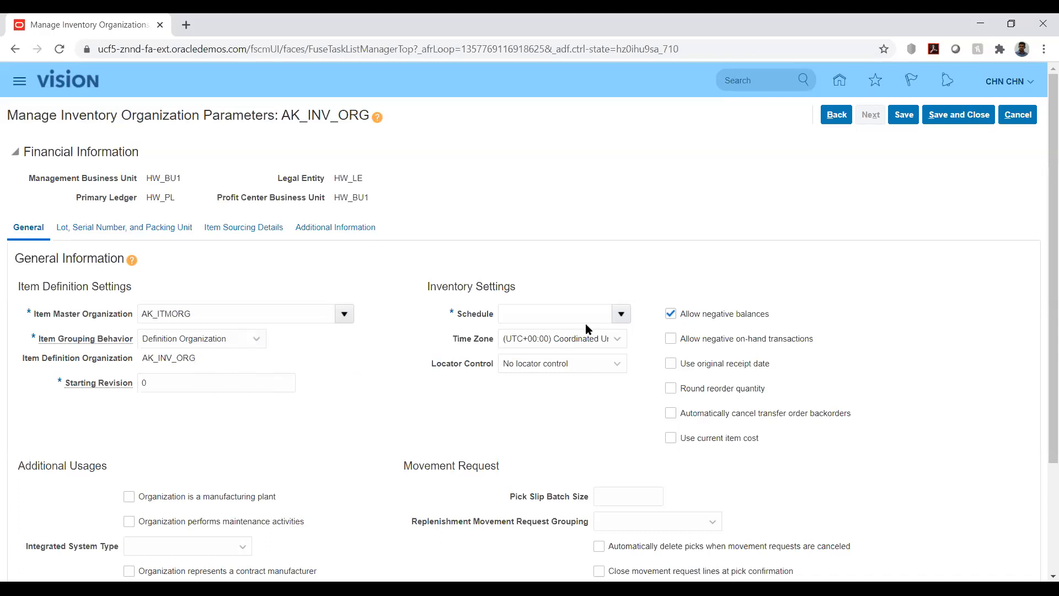
click(622, 315)
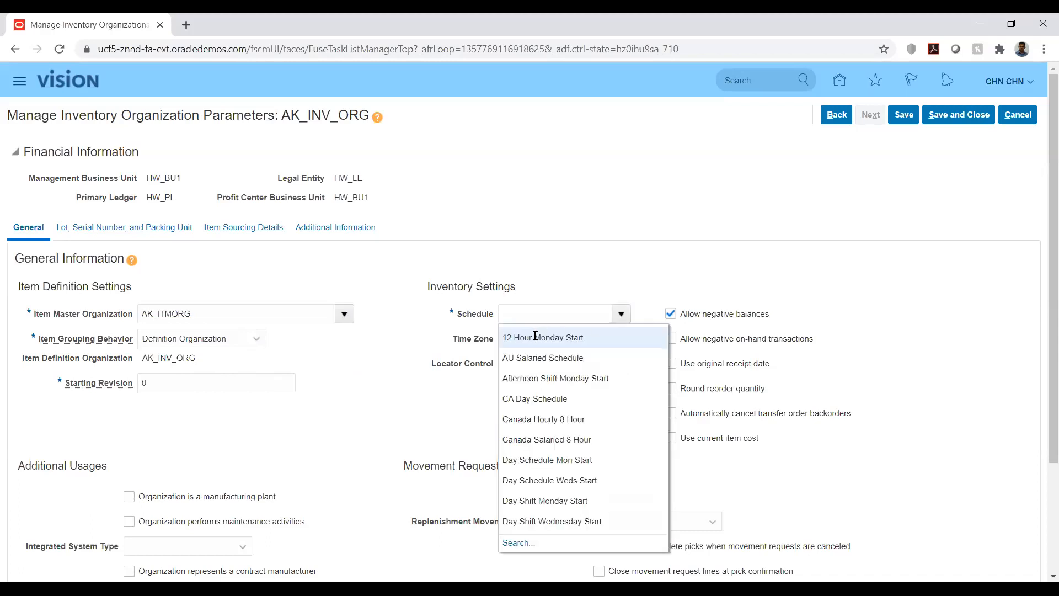
click(534, 337)
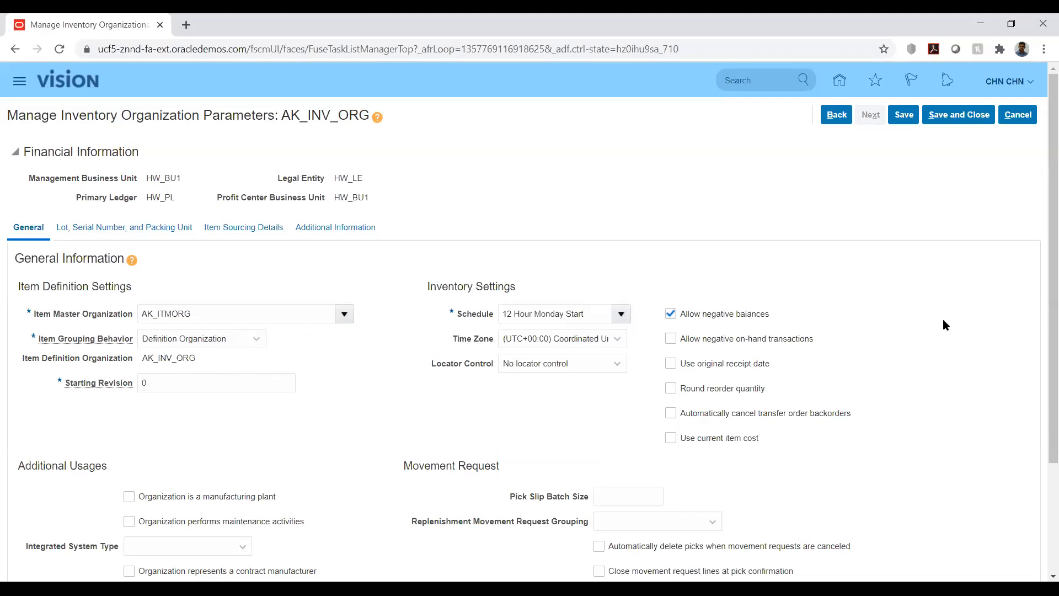
Step: Review the General, Lot, Serial Number, and Packing Unit, and Item Sourcing Details parameter tabs
scroll(944, 325, down, 1)
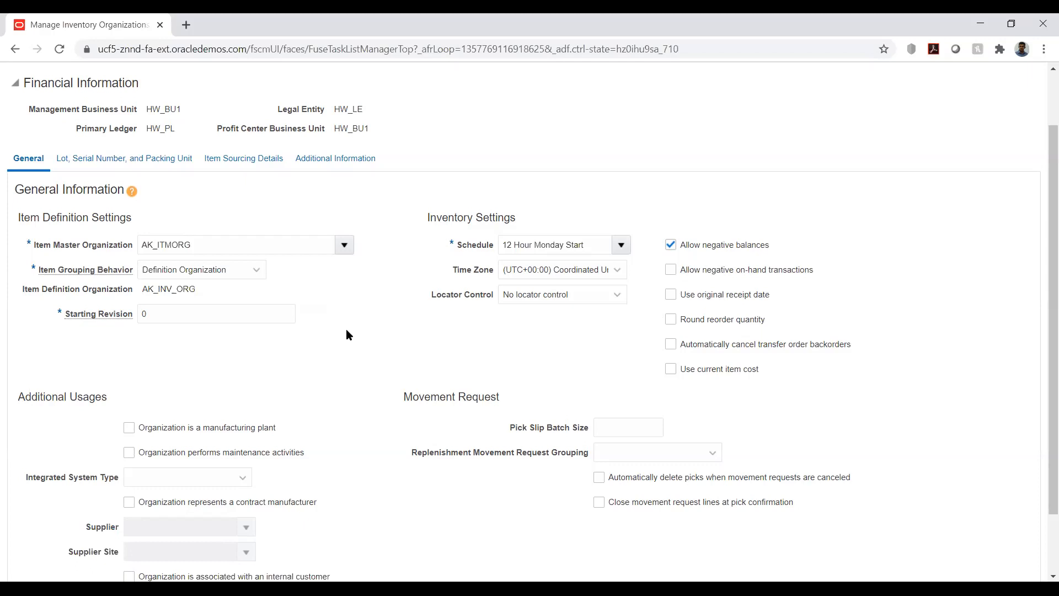
scroll(345, 333, down, 2)
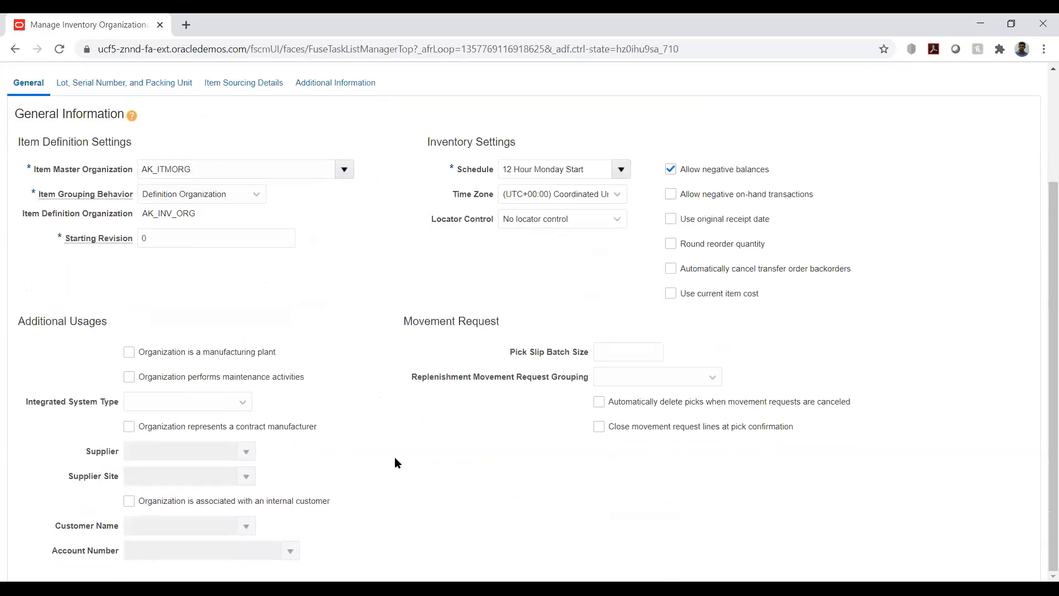
scroll(395, 458, up, 3)
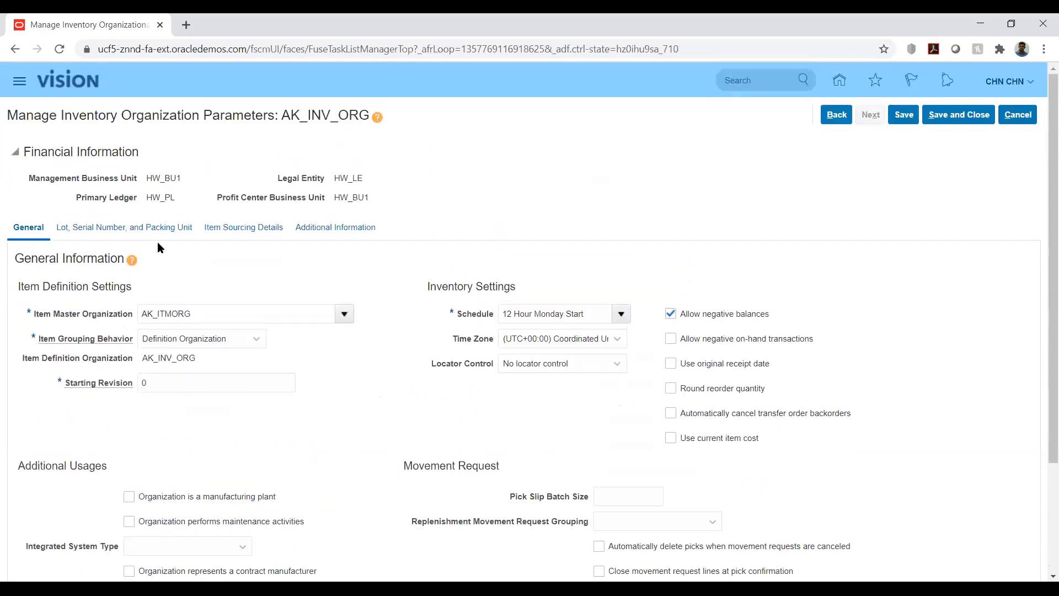
click(87, 231)
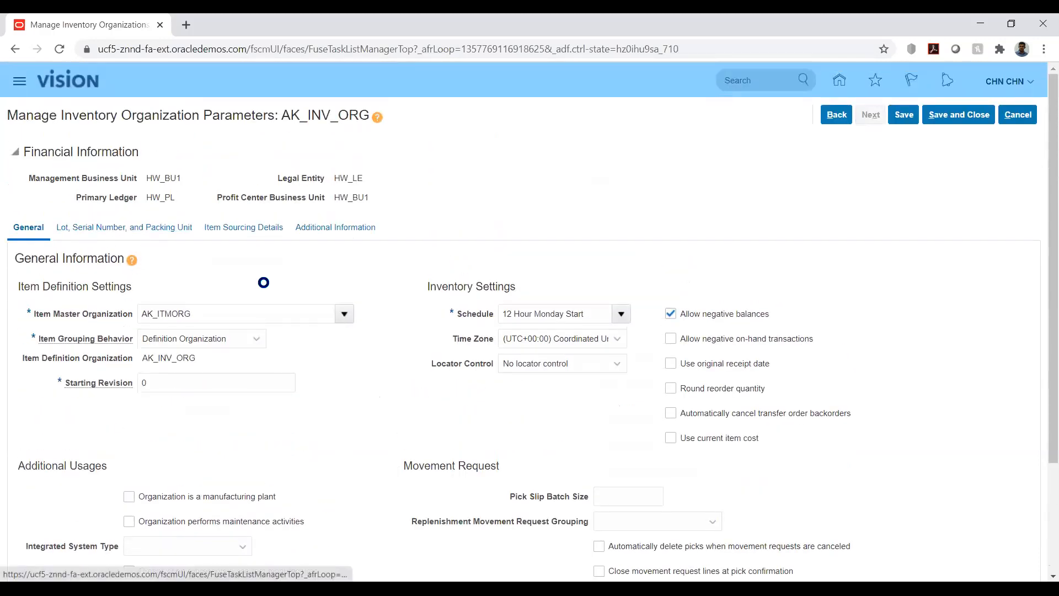
scroll(459, 365, down, 3)
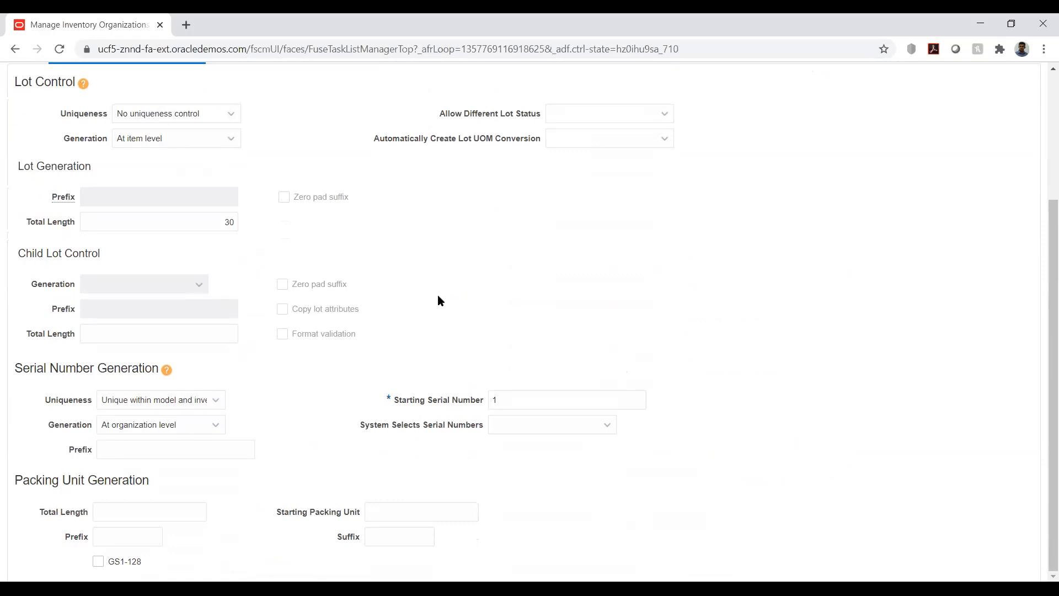
scroll(438, 296, up, 3)
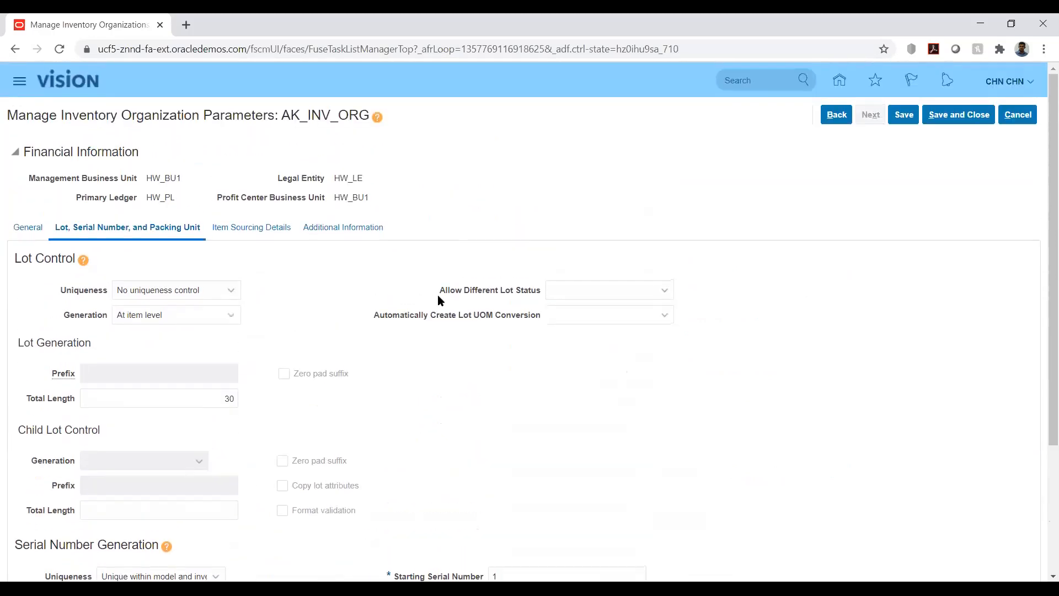
click(228, 227)
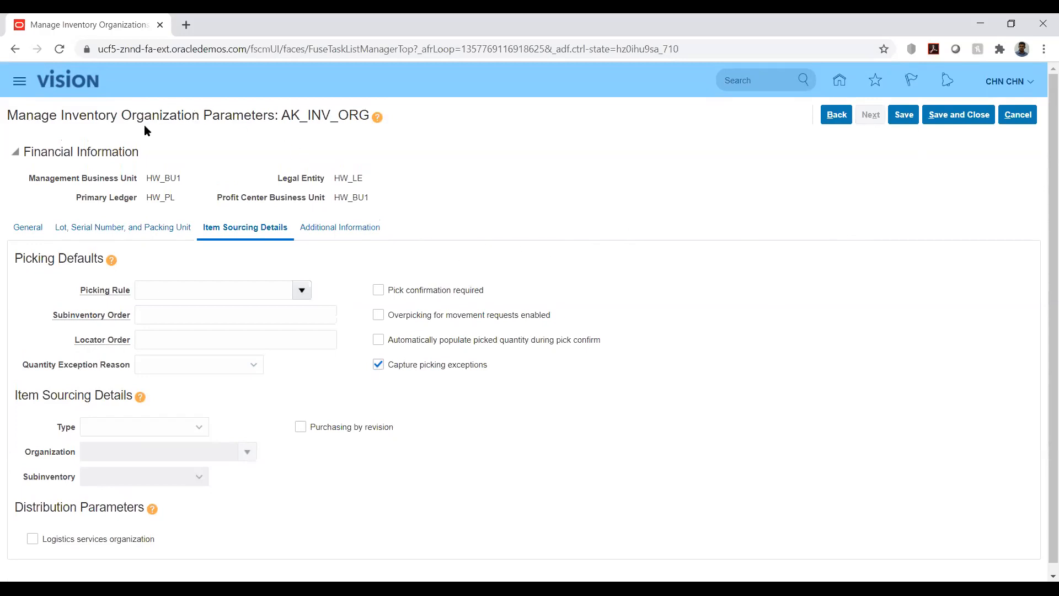
Step: Save and close the AK_INV_ORG organization parameters and return to the implementation project
drag(137, 115, 224, 133)
click(448, 132)
click(902, 116)
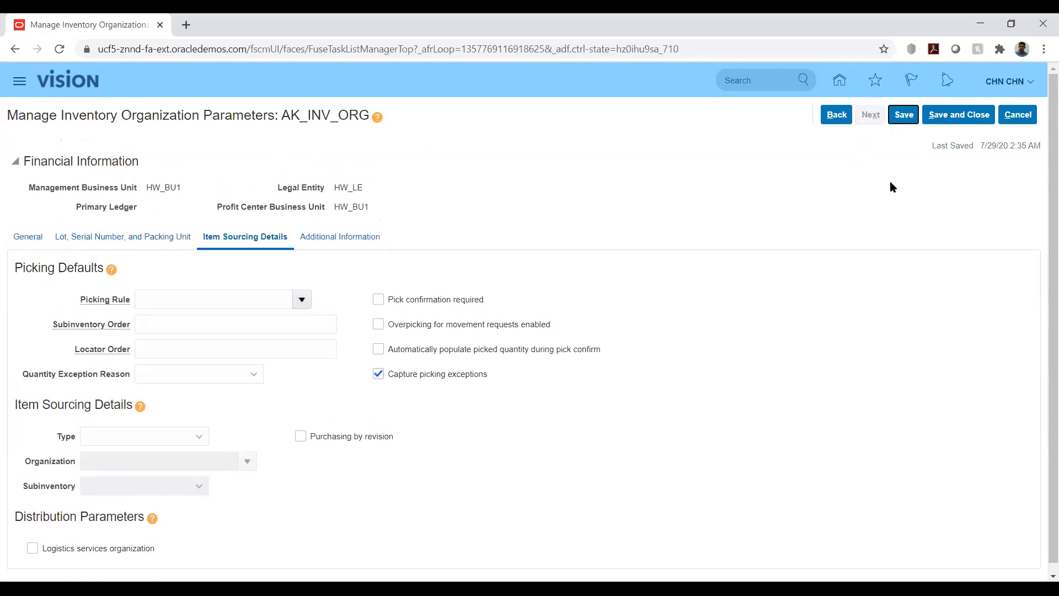
click(943, 117)
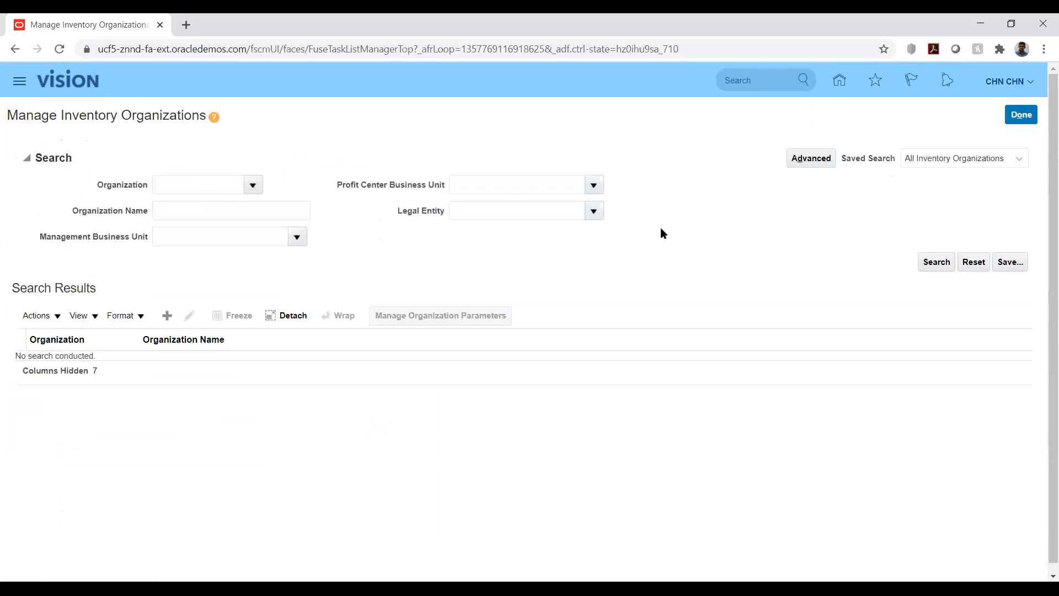
click(1024, 114)
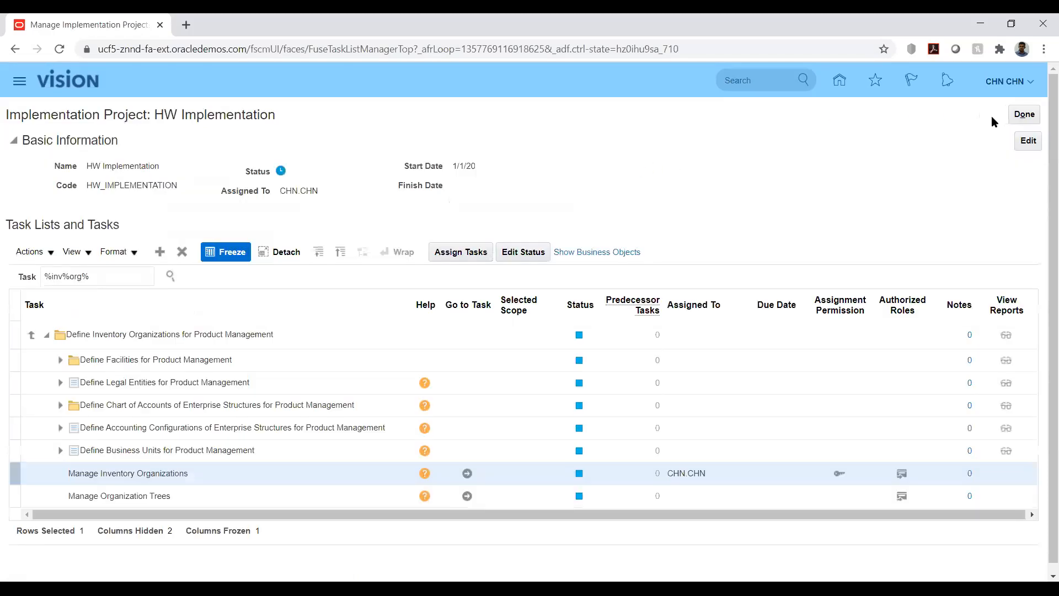
Step: Search the project tasks for %item%clas% and show the Manage Item Classes task in the hierarchy
triple_click(126, 274)
text(%item%clas%)
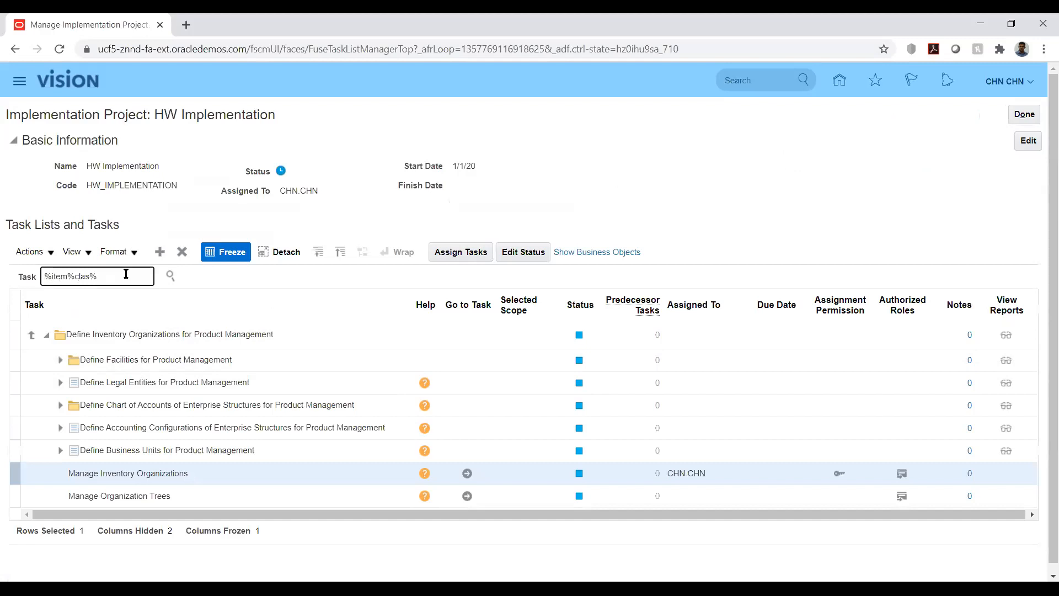
key(Return)
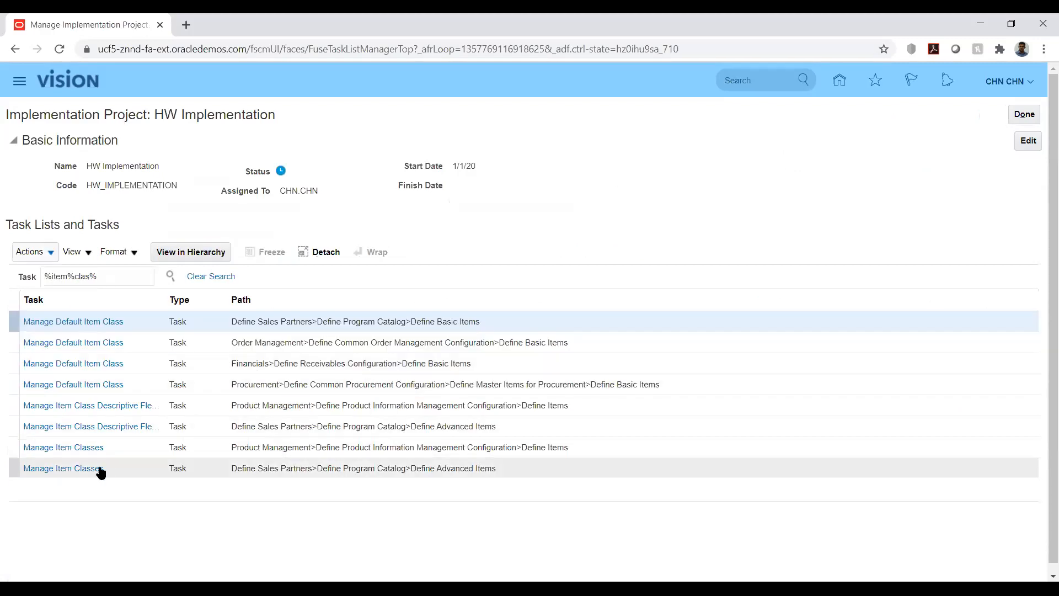
click(53, 447)
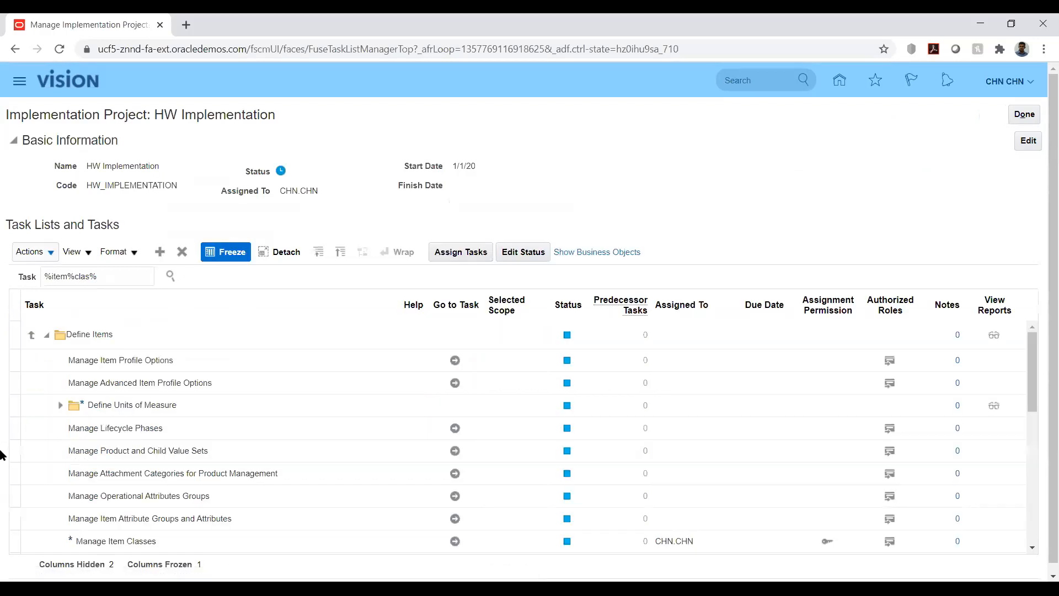
Step: Go to the Manage Item Classes task under Product Management's Define Items task list
scroll(411, 474, down, 2)
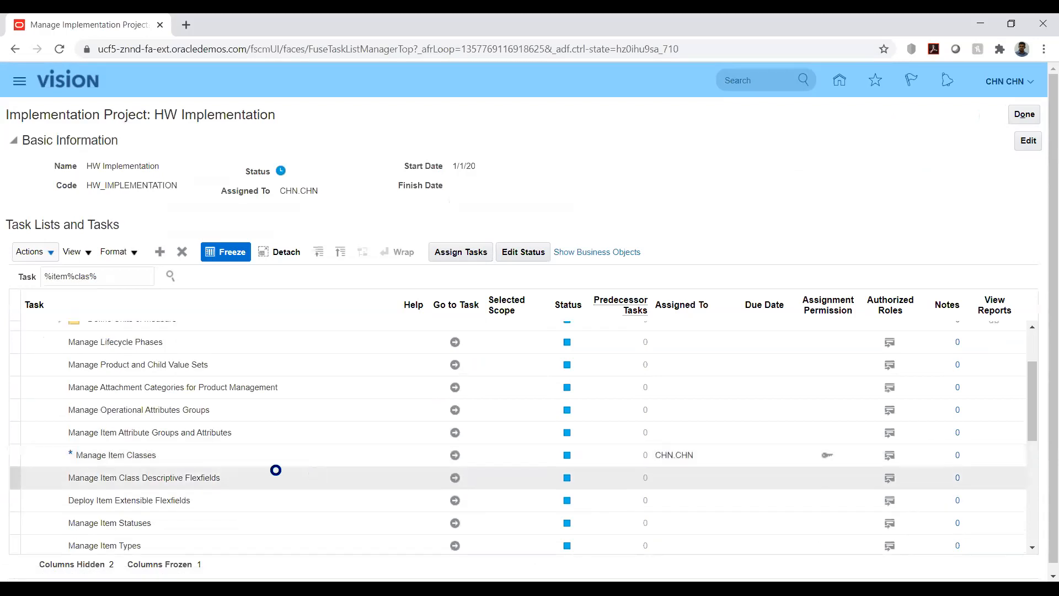
click(455, 456)
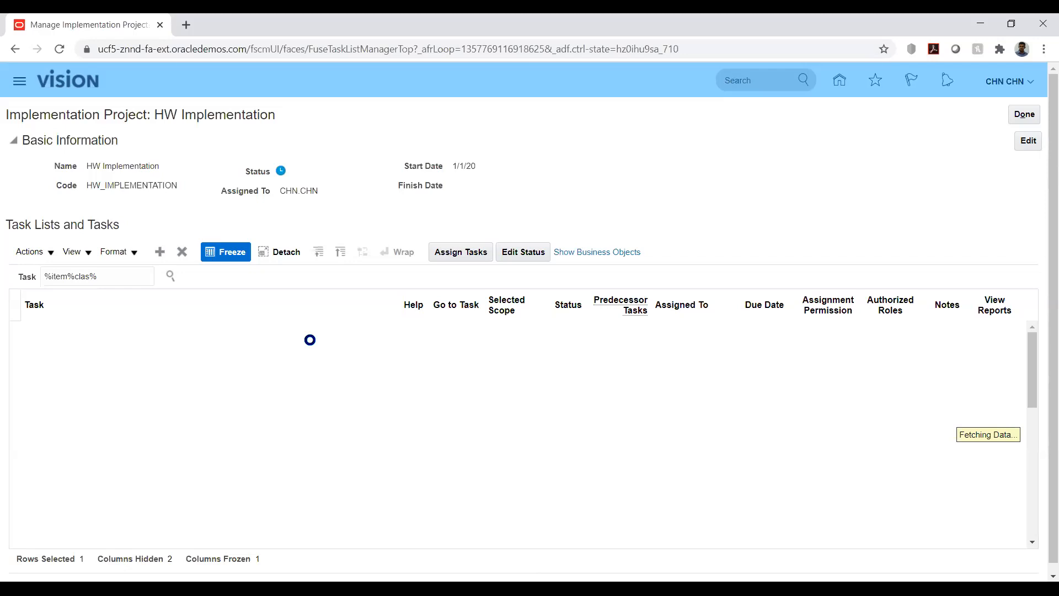
triple_click(123, 275)
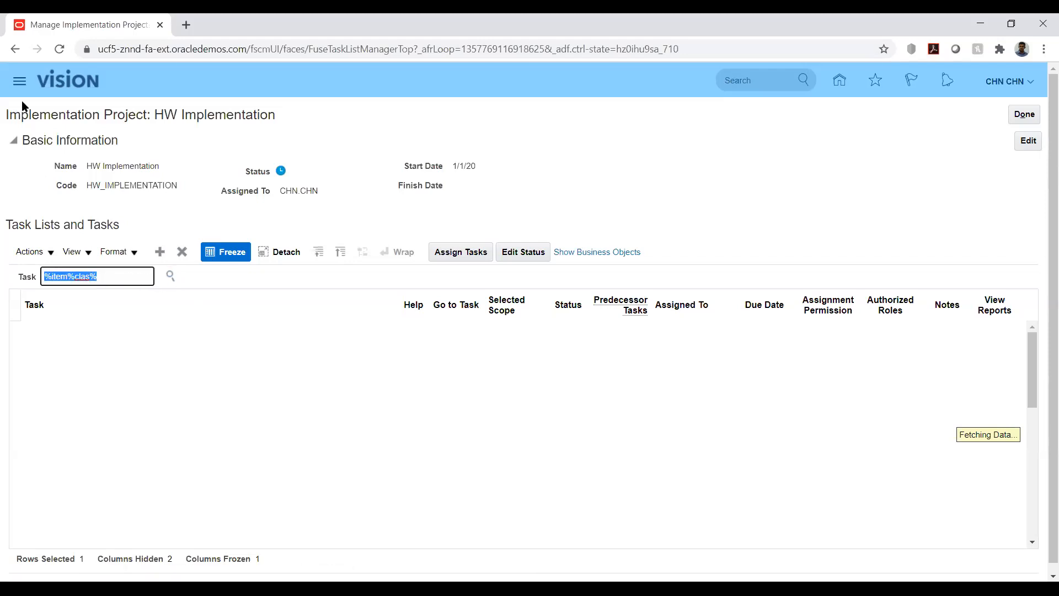
key(BackSpace)
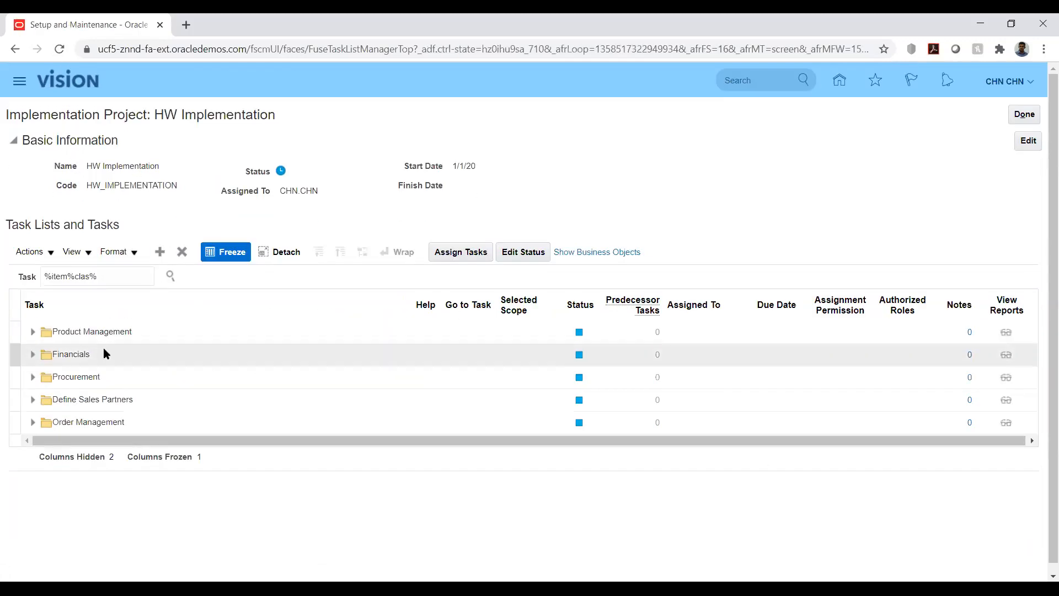
click(33, 332)
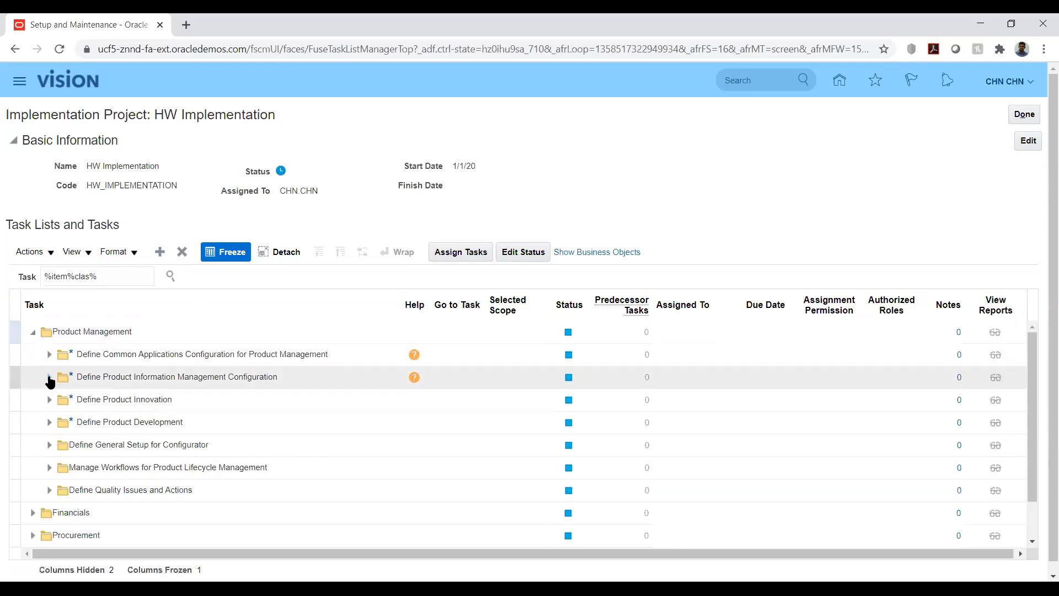
click(49, 378)
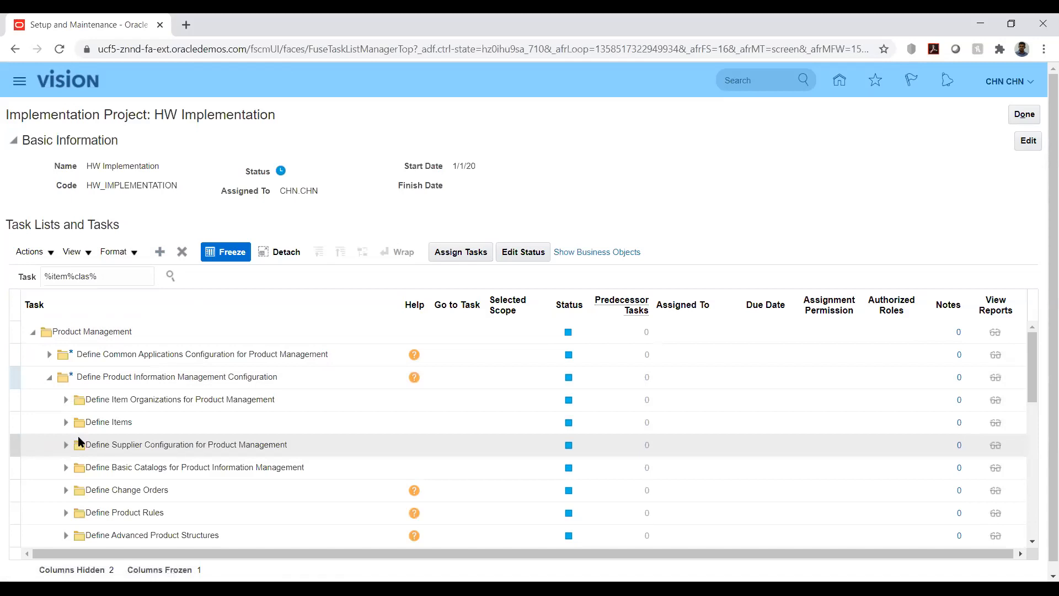
click(66, 425)
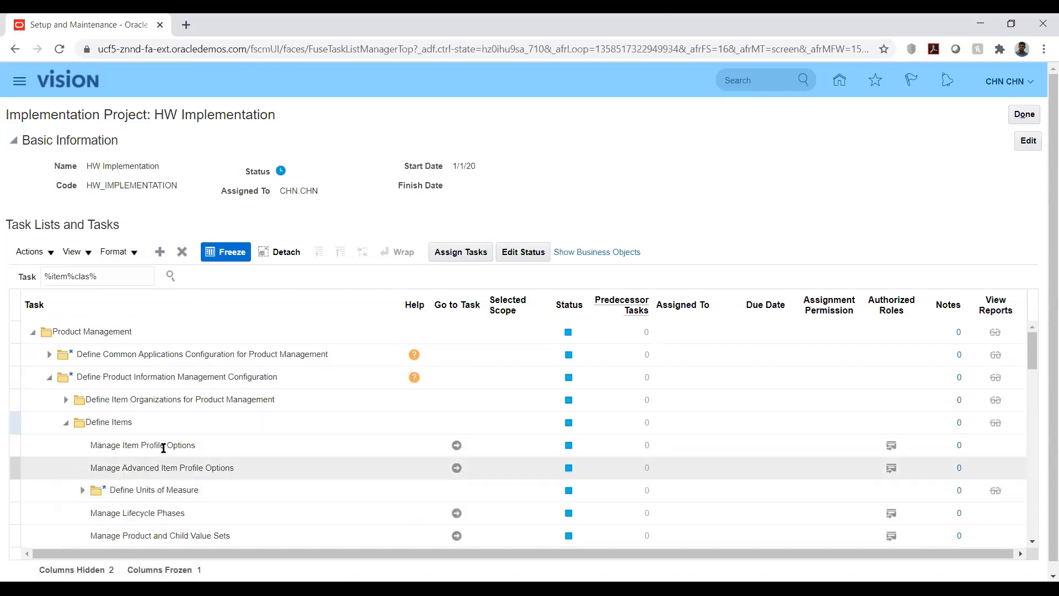
scroll(164, 444, down, 3)
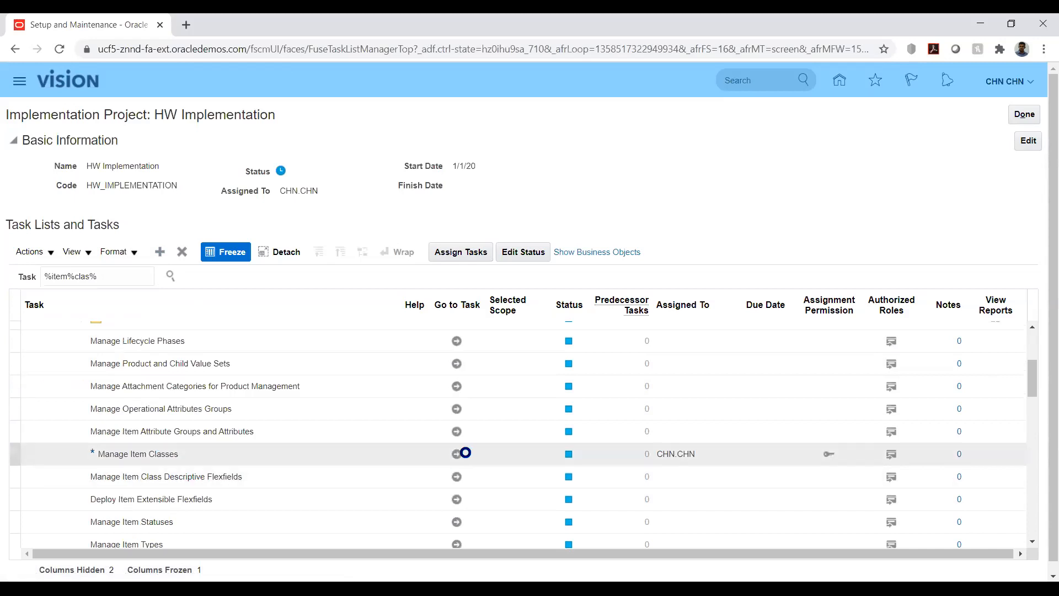
click(459, 454)
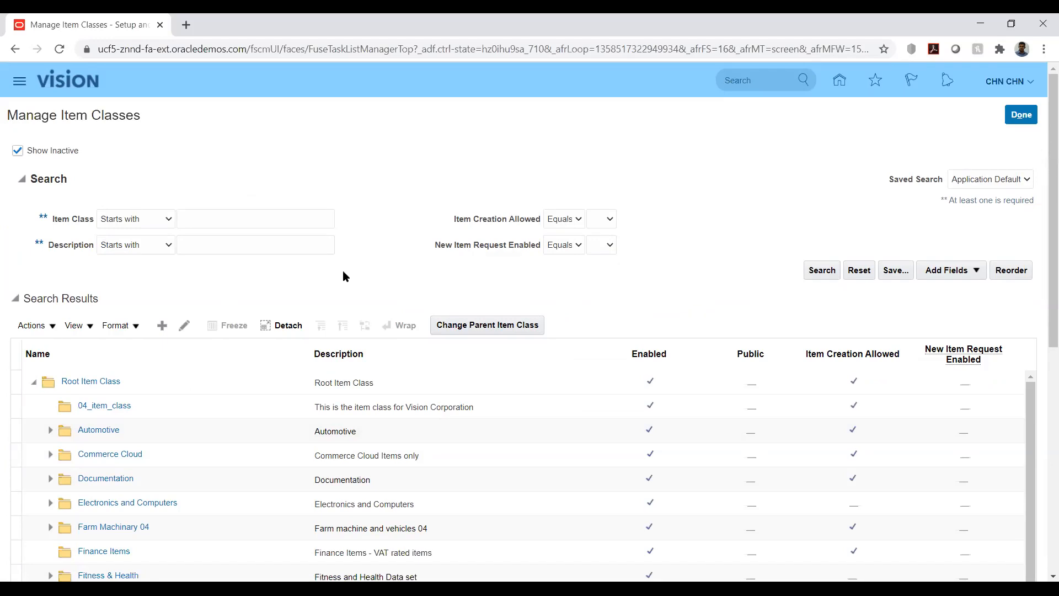
Step: Create an item class under Root Item Class named AK_ITMCLASS, with the same internal name and description
click(163, 326)
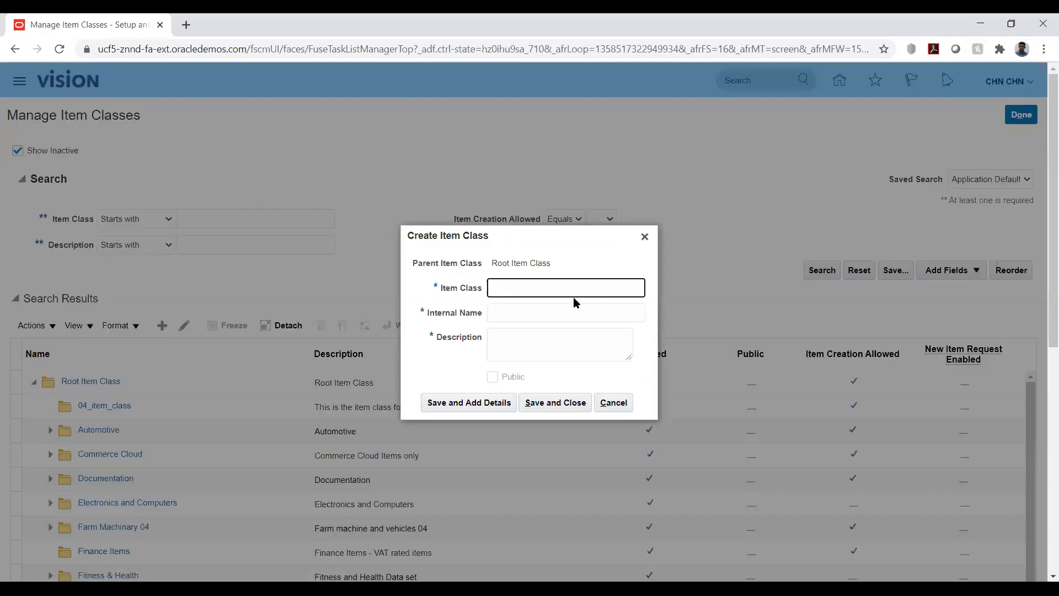
text(AK_ITMCLASS)
key(ctrl+a)
key(ctrl+c)
key(Tab)
key(ctrl+v)
key(Tab)
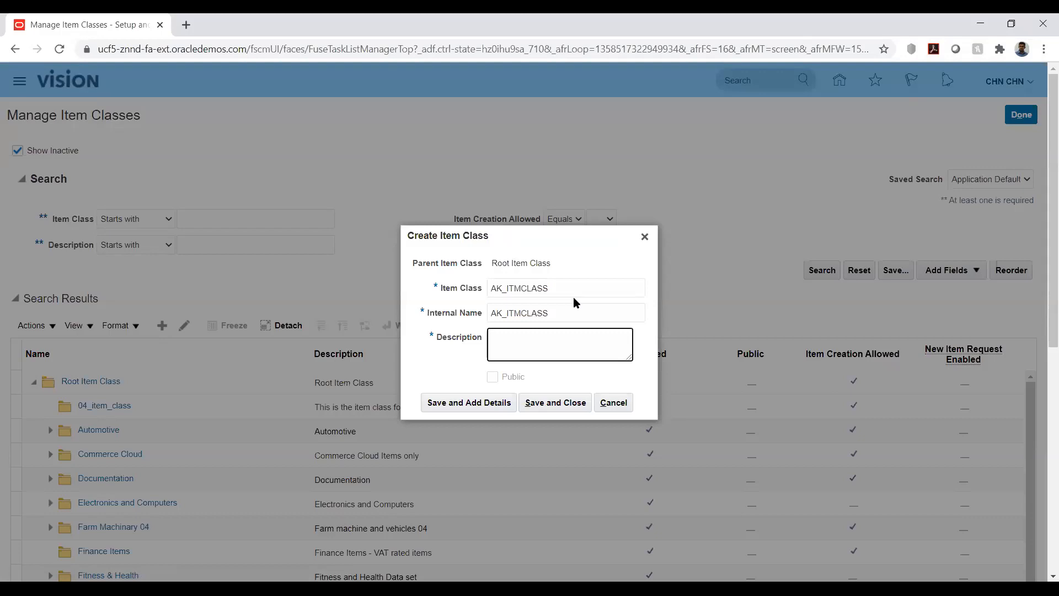
key(ctrl+v)
click(550, 406)
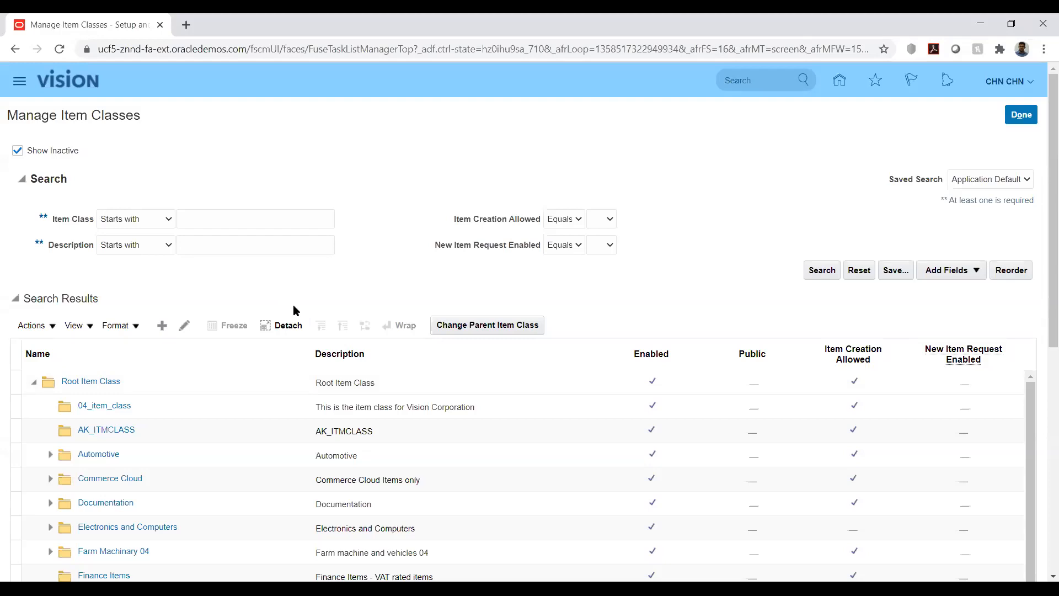
Step: Open the AK_ITMCLASS item class and review its basic details
scroll(524, 272, down, 3)
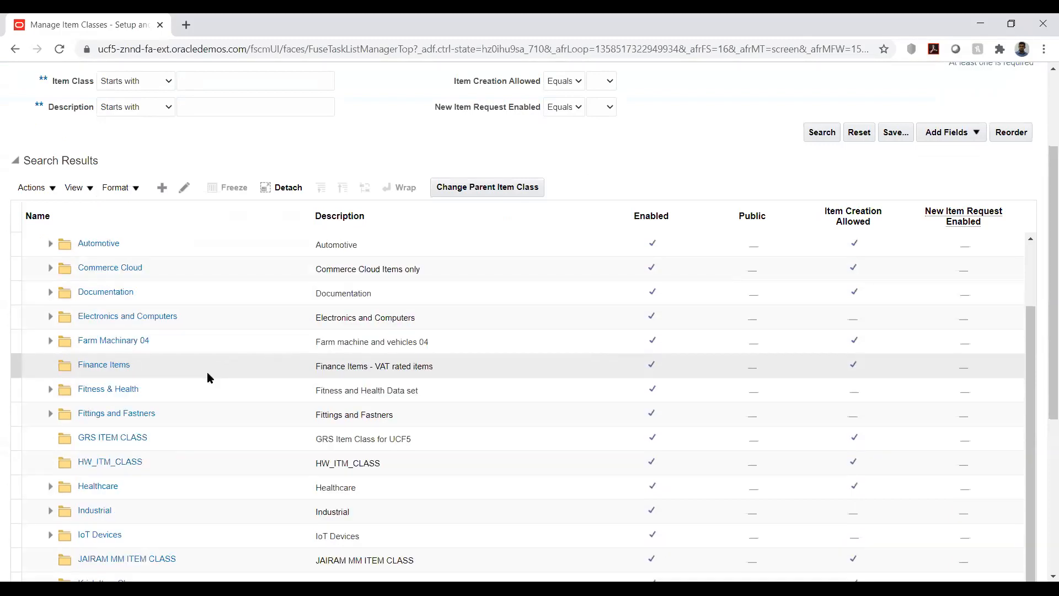
scroll(207, 372, up, 5)
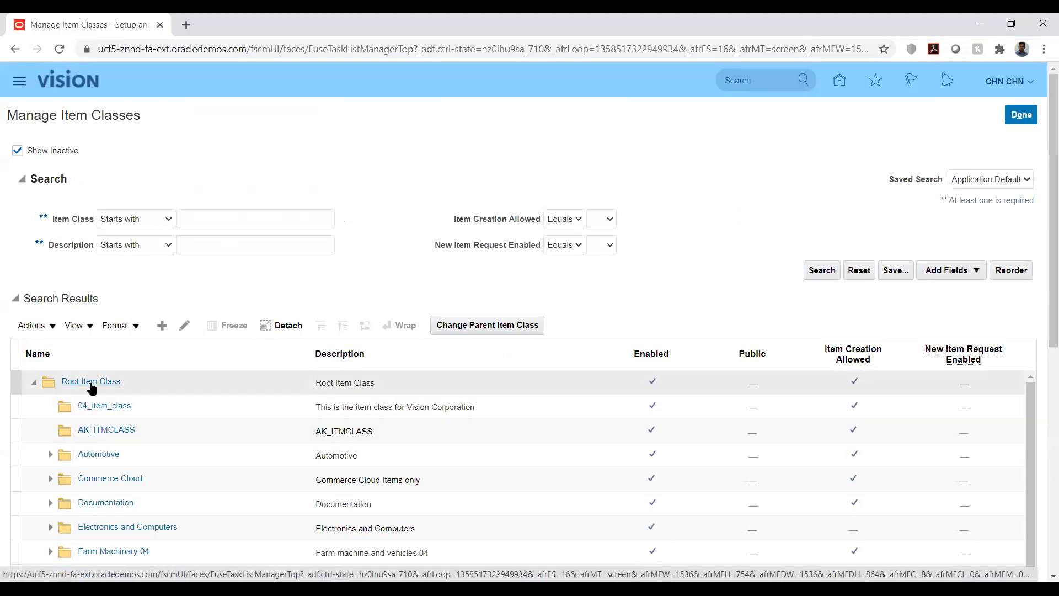
click(98, 433)
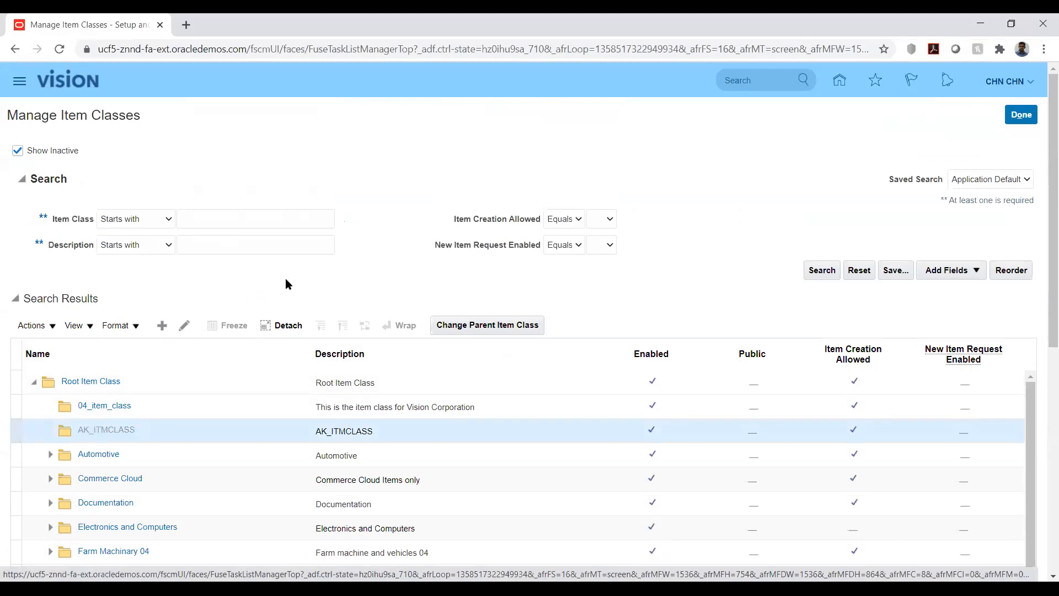
scroll(160, 406, down, 5)
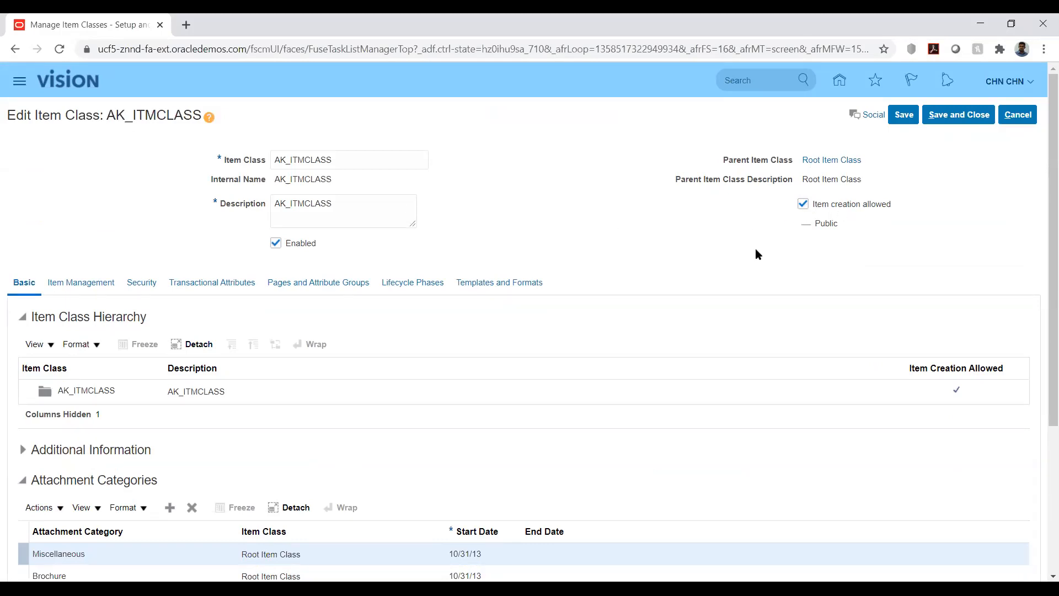
drag(815, 223, 839, 223)
click(711, 228)
scroll(64, 257, down, 1)
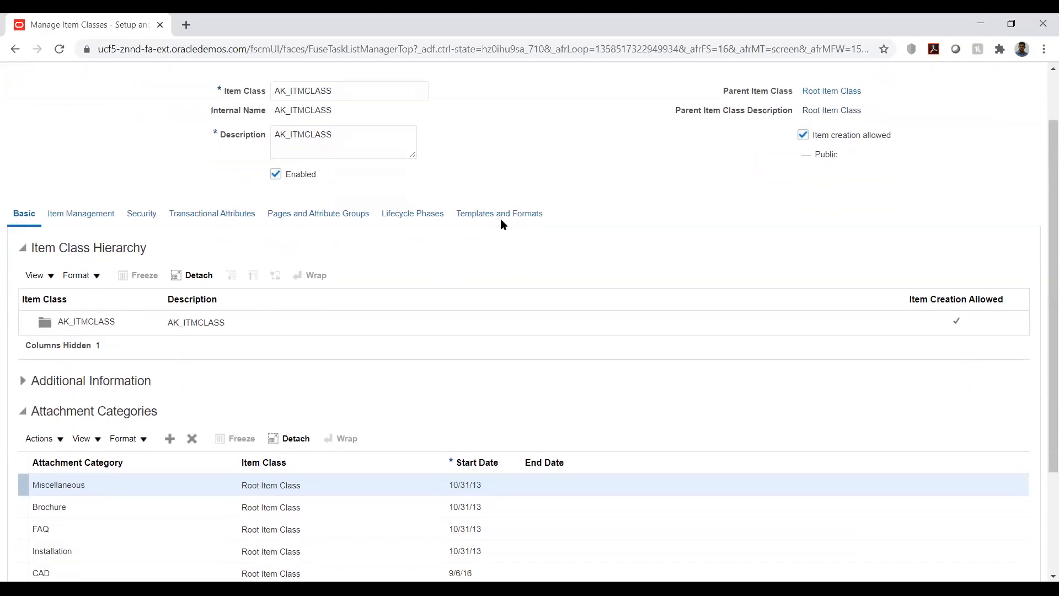
Step: Review the item class's Templates and Formats and Security tabs
click(501, 215)
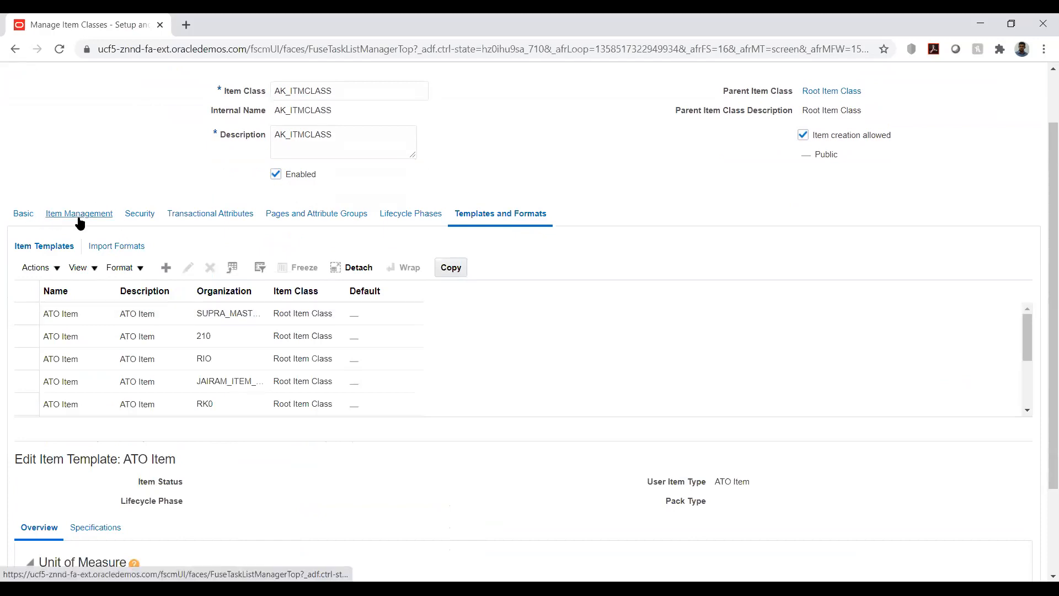
click(271, 310)
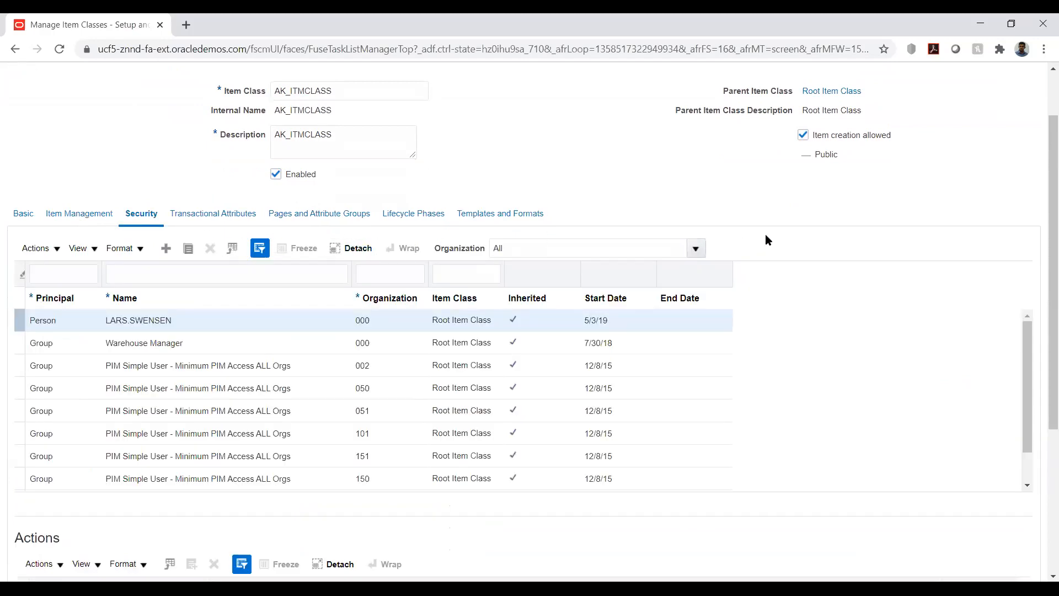
scroll(769, 239, up, 1)
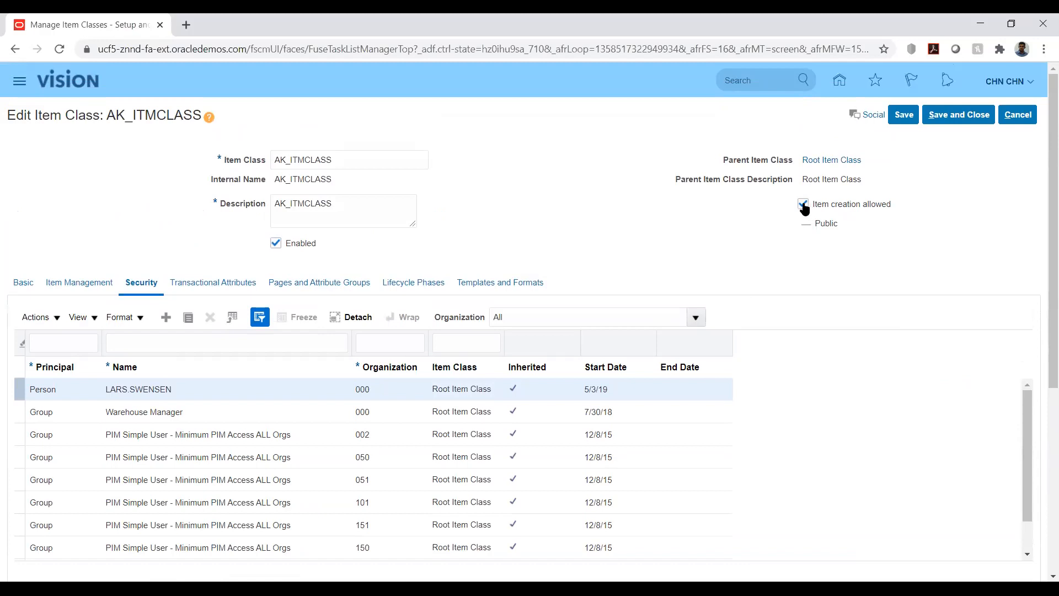
drag(816, 223, 839, 222)
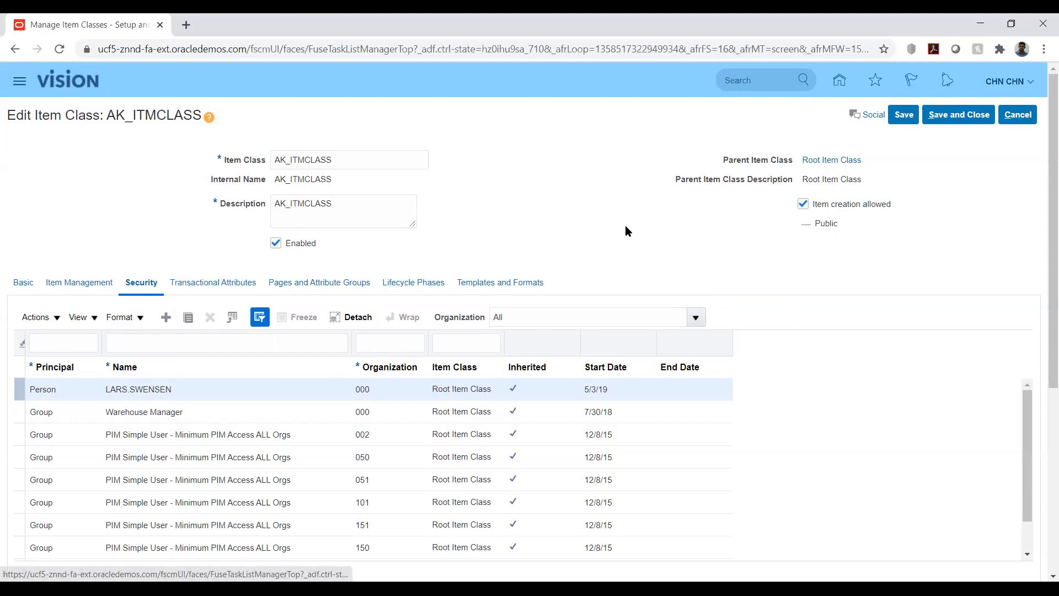
scroll(625, 225, down, 3)
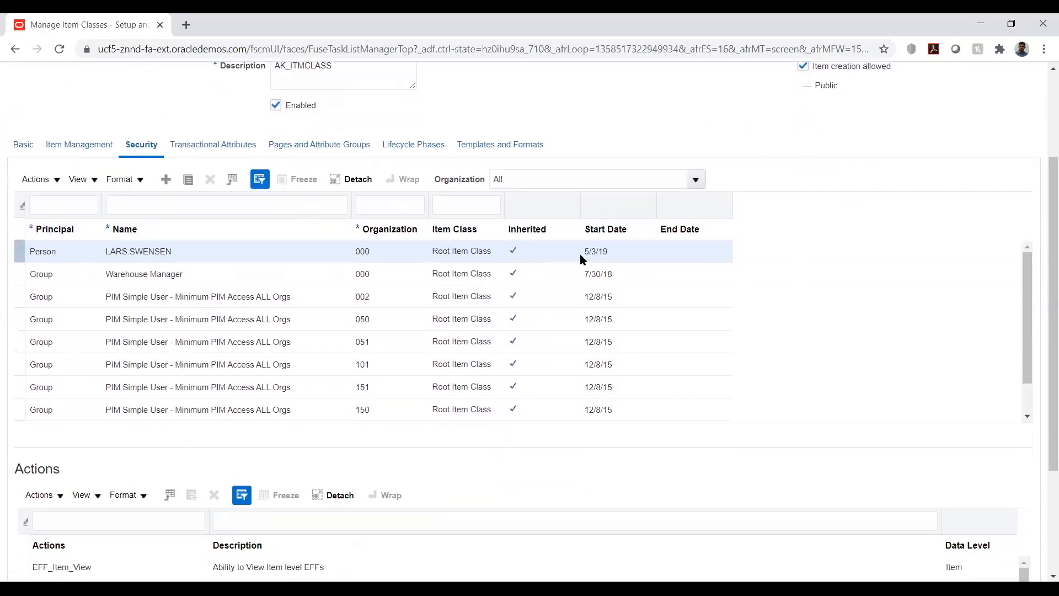
scroll(580, 258, up, 1)
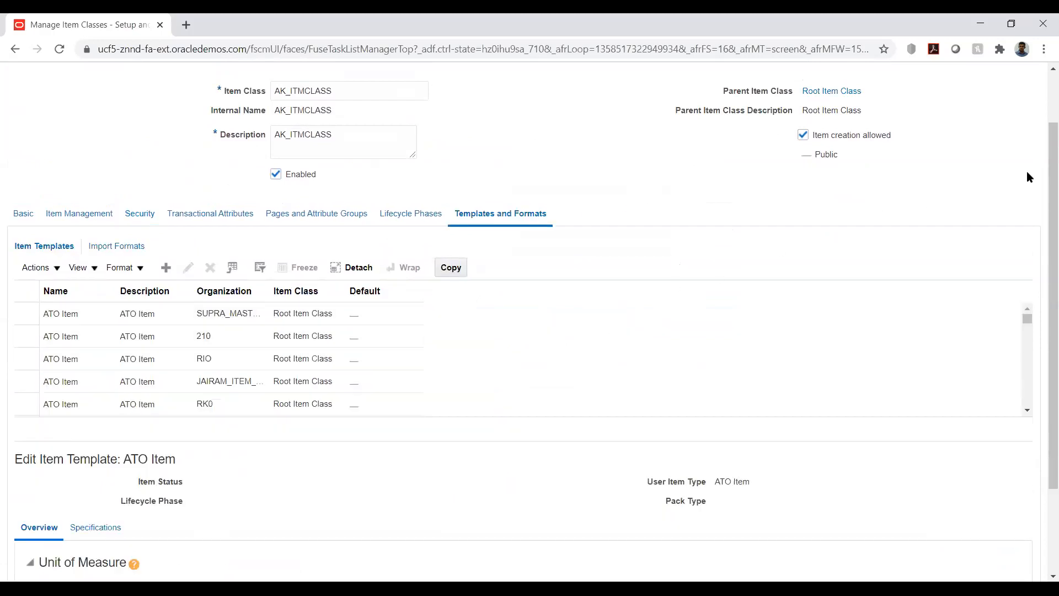
scroll(1032, 167, down, 2)
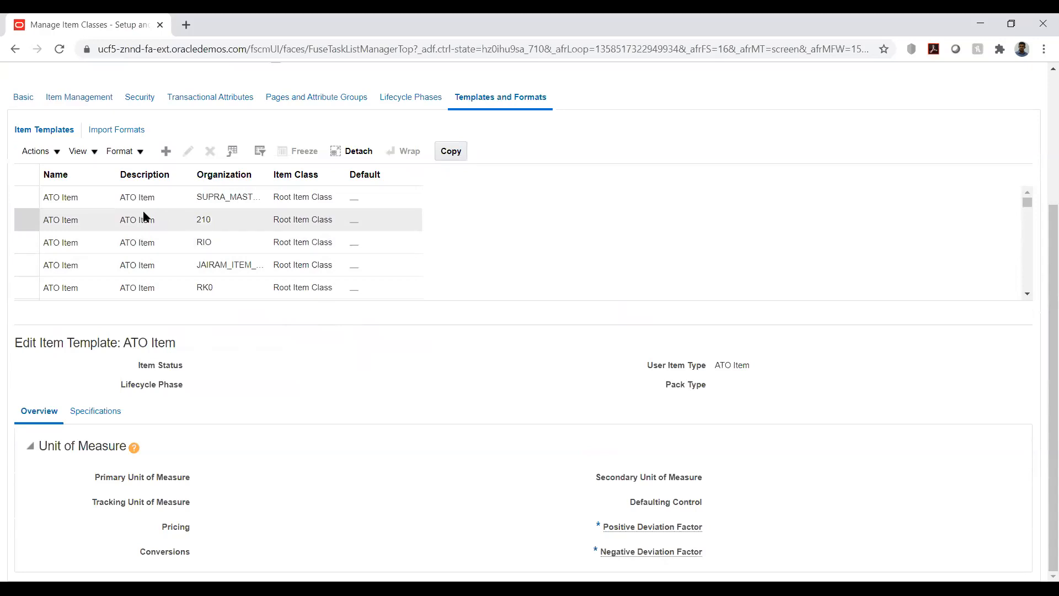
Step: Create an item template named AK_TMP with description AK_TMP for the AKITMORG organization
click(65, 199)
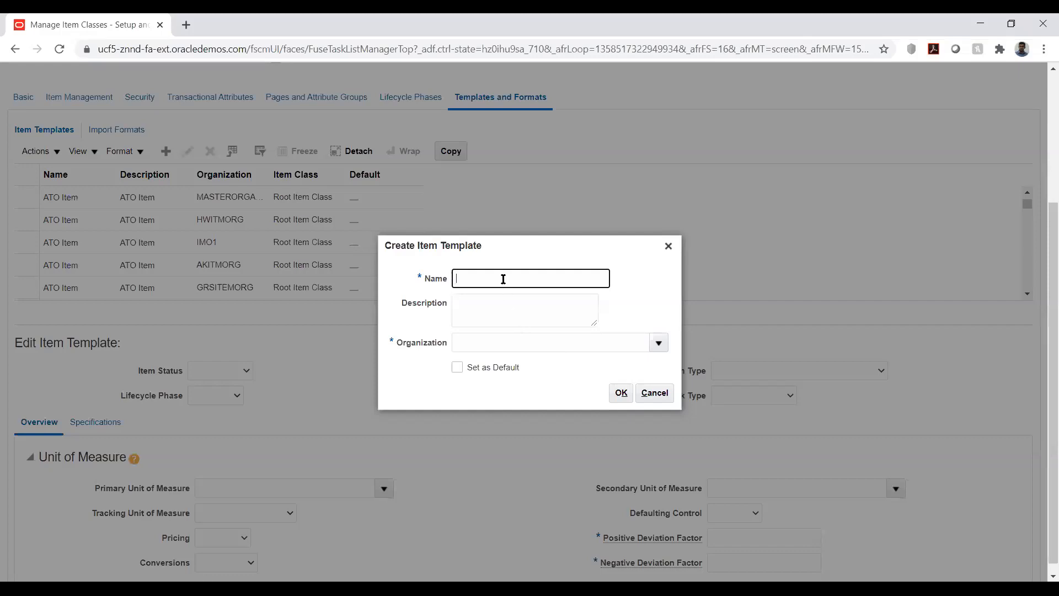
text(AK_TMP)
key(shift+Left)
key(shift+Left)
key(shift+Left)
key(shift+Left)
key(shift+Left)
key(shift+Left)
key(Tab)
key(ctrl+v)
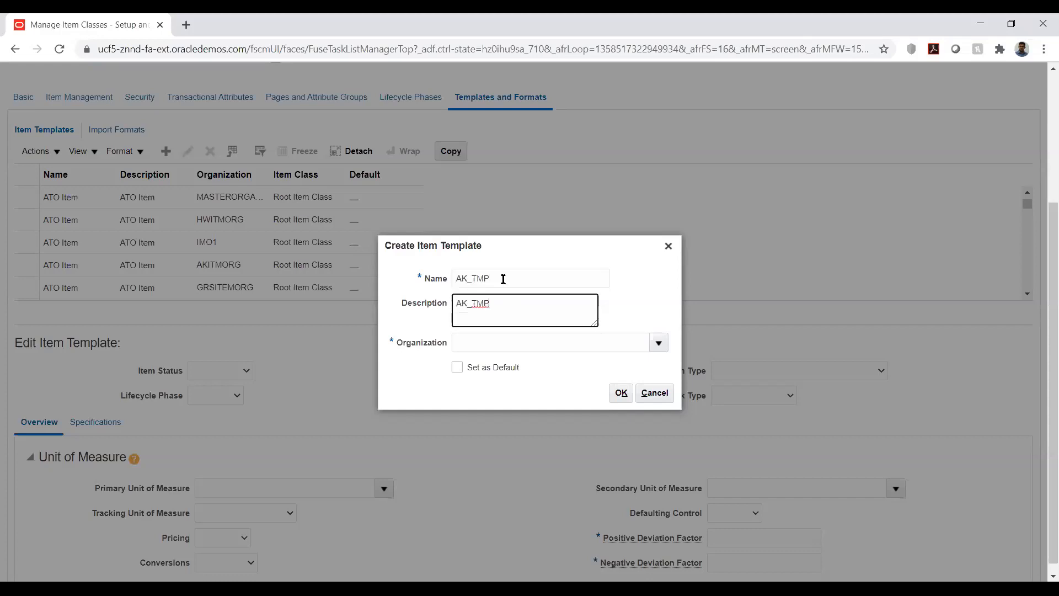
click(632, 343)
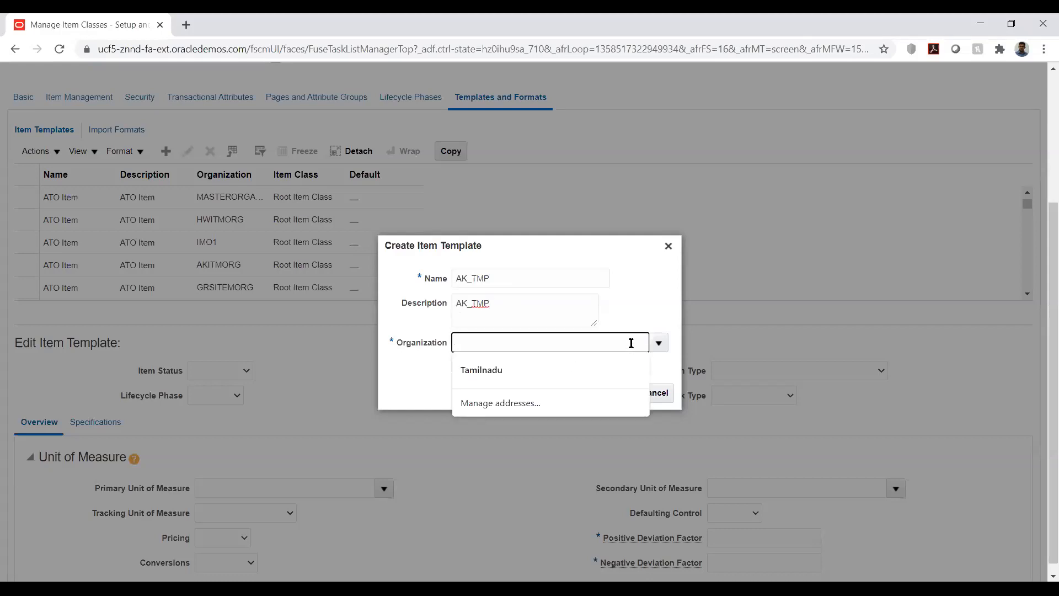
text(ak)
key(Tab)
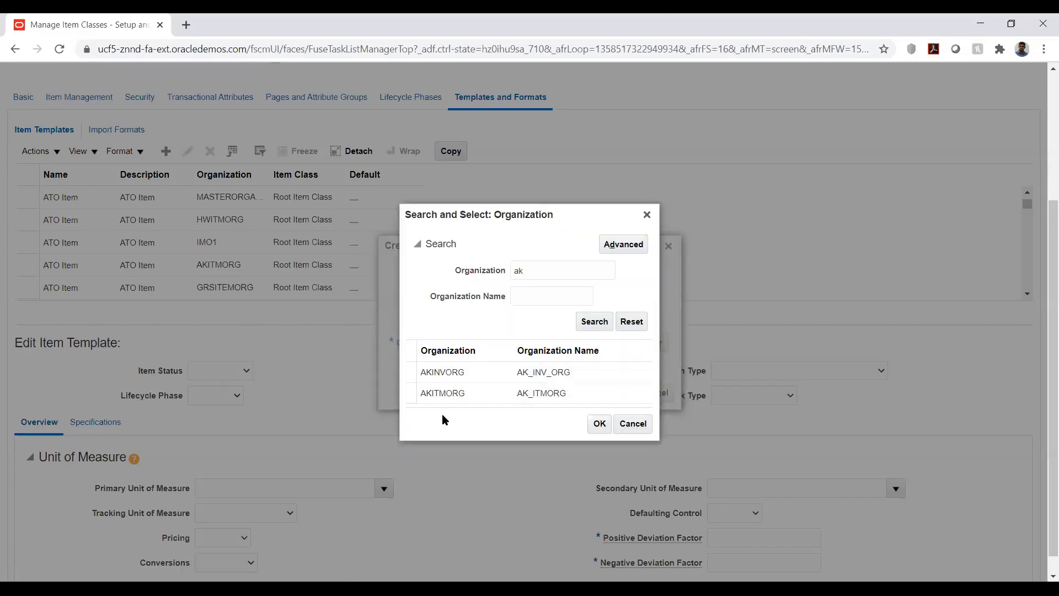
click(451, 393)
click(600, 424)
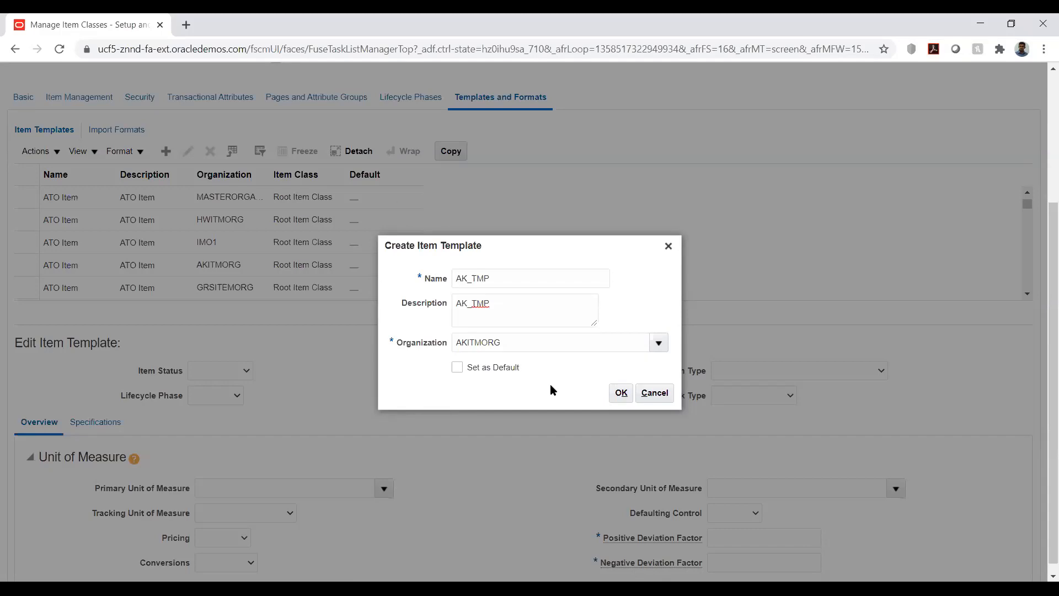
click(618, 392)
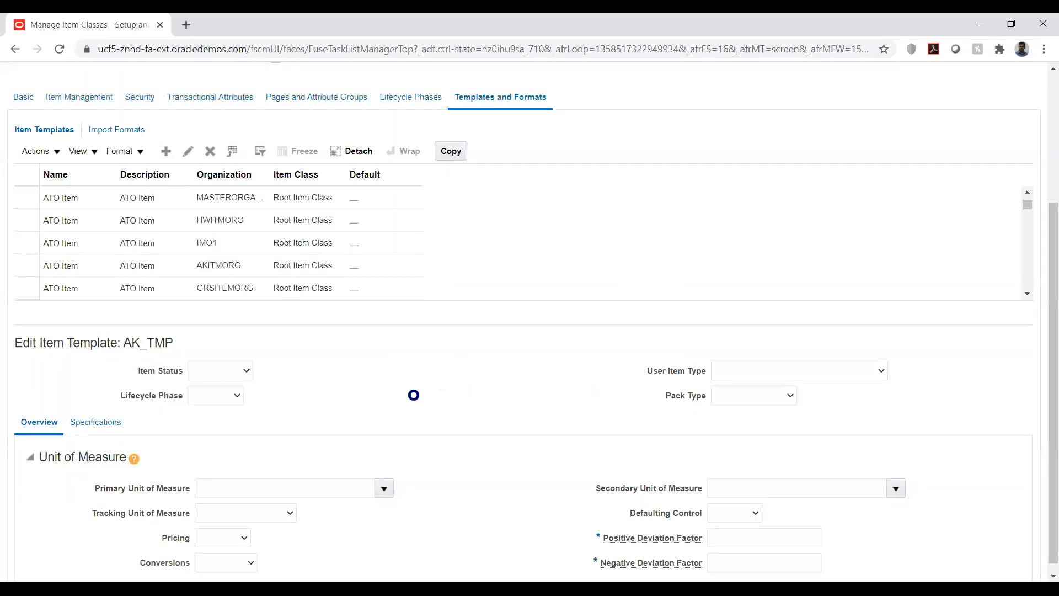
Step: Set the AK_TMP template's item status to Active and its user item type to Finished Good
scroll(922, 215, up, 5)
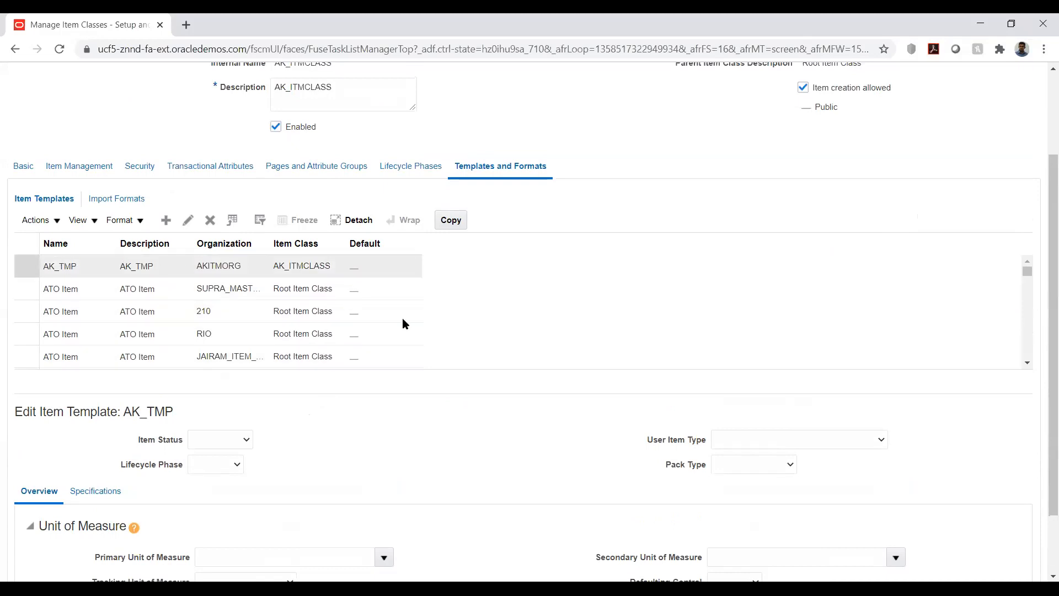
scroll(468, 445, down, 2)
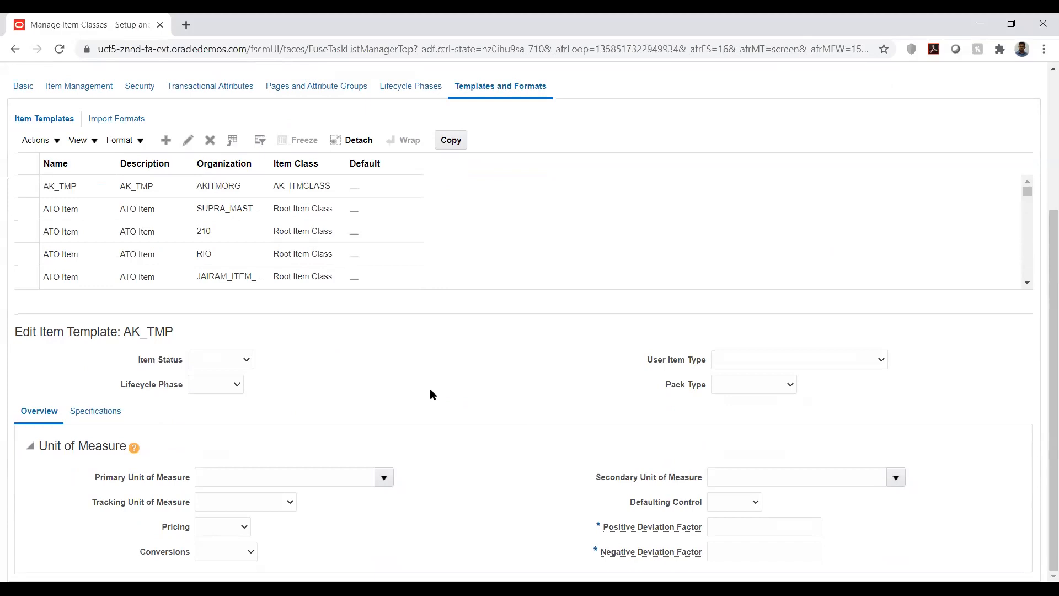
click(242, 361)
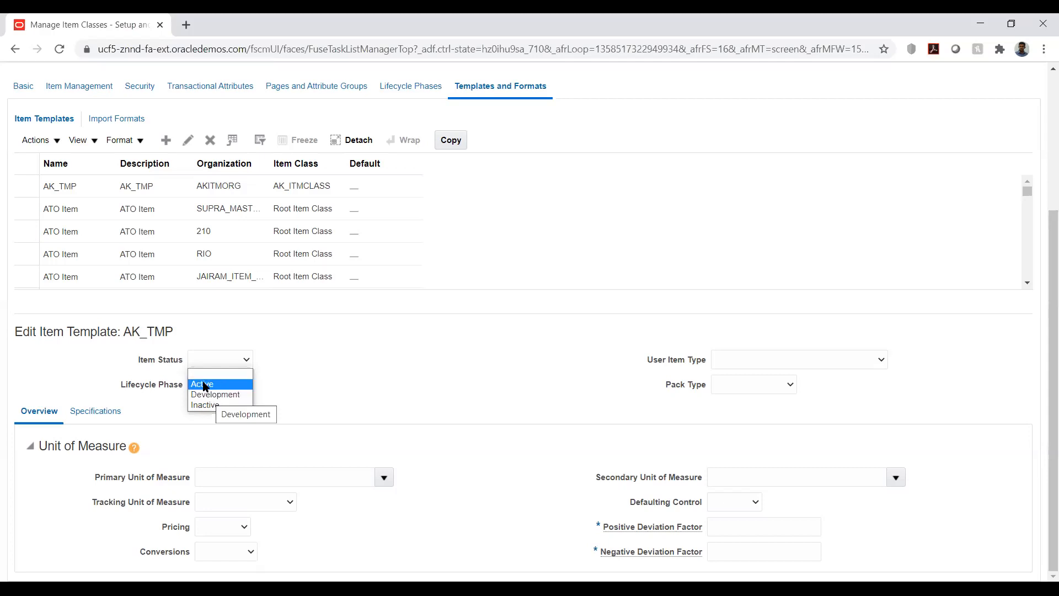
click(203, 384)
click(423, 384)
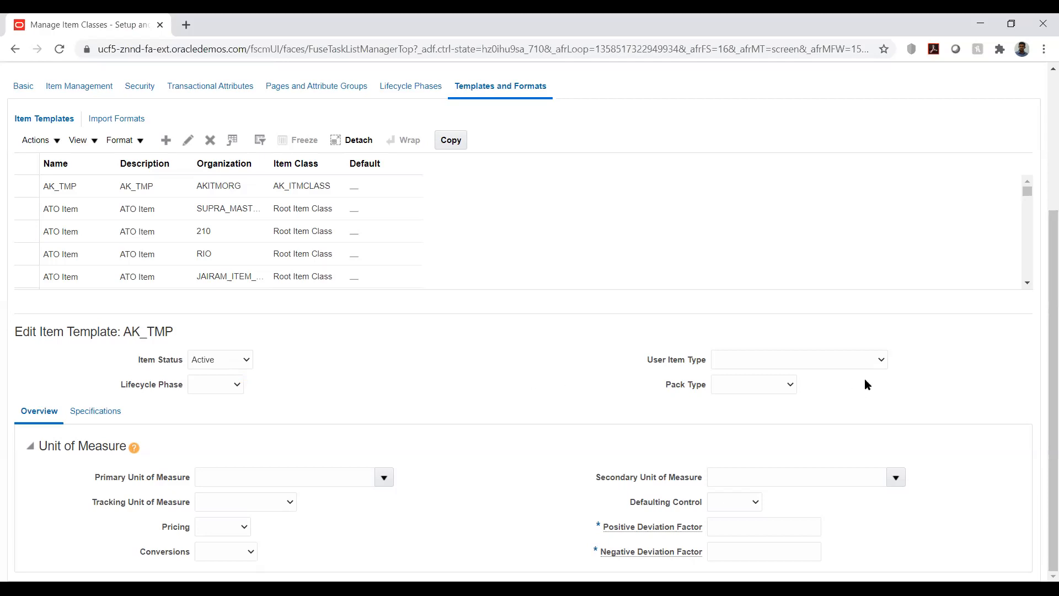
click(880, 360)
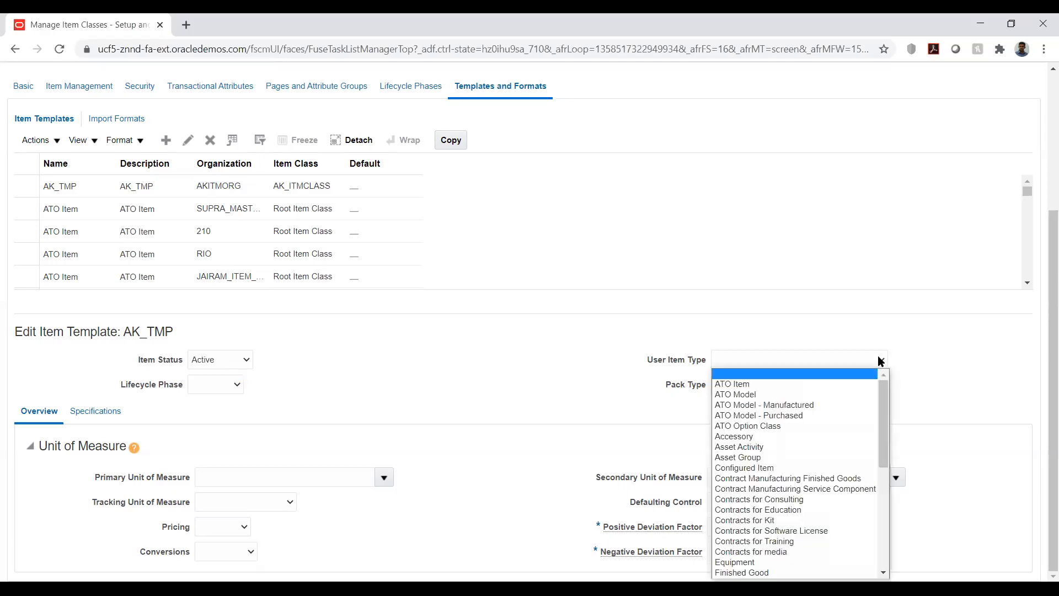
scroll(822, 426, down, 3)
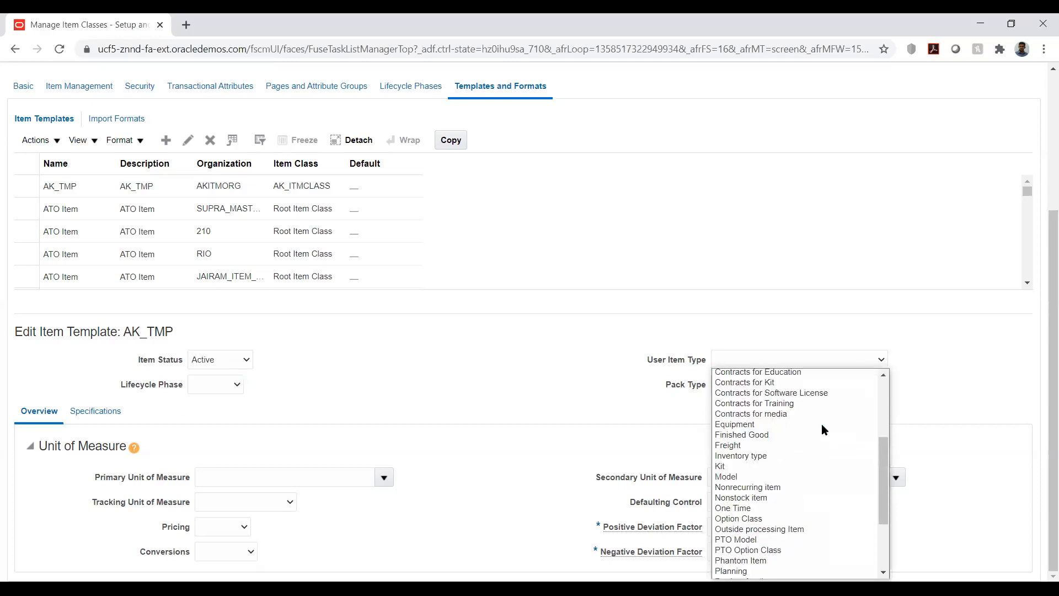
click(742, 434)
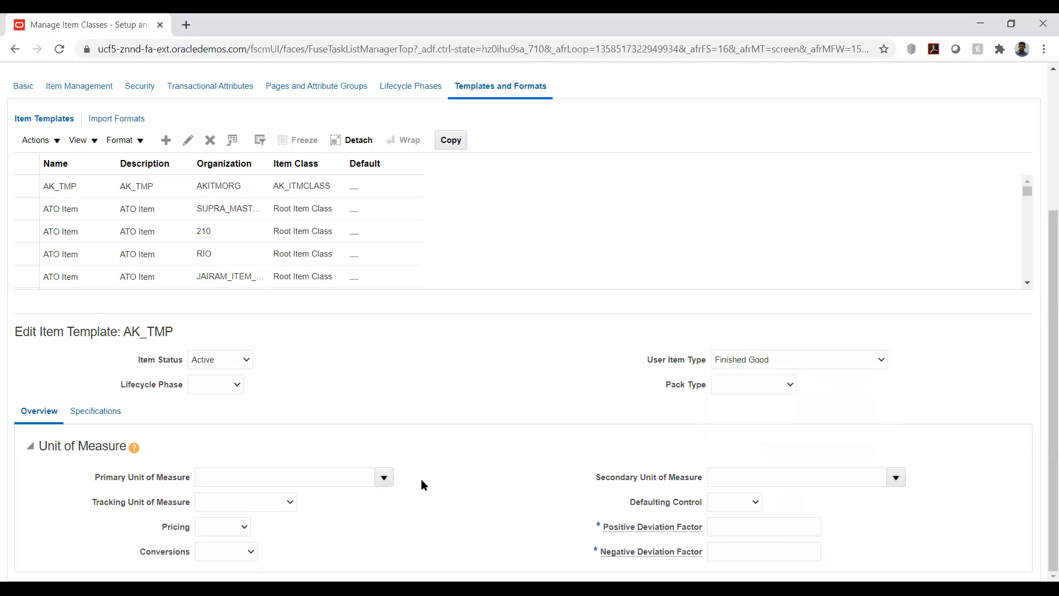
Step: Set the template's primary unit of measure to Ea
click(350, 473)
text(E)
key(Tab)
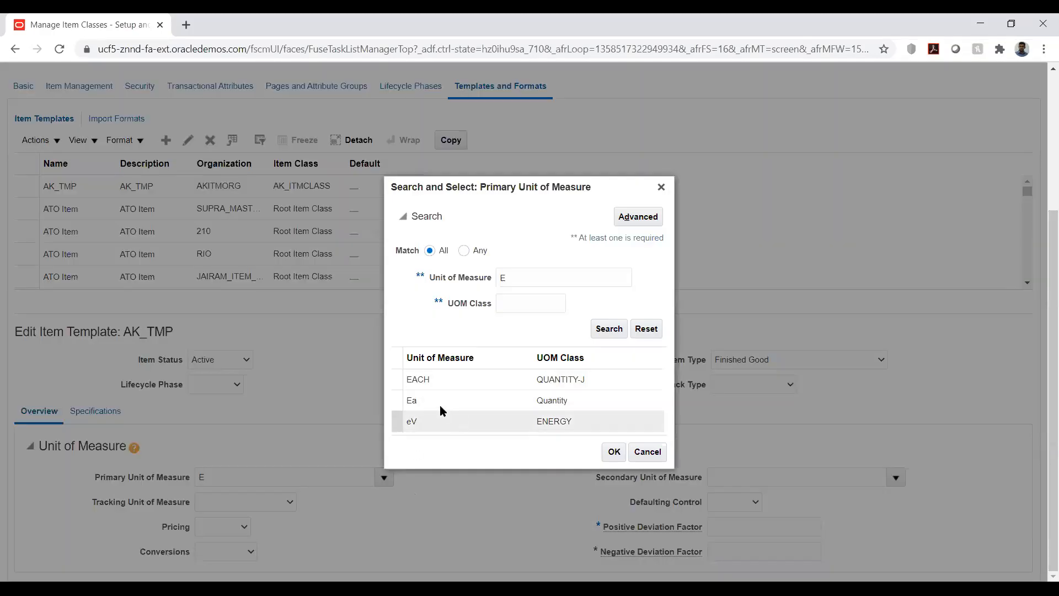
click(429, 400)
click(613, 452)
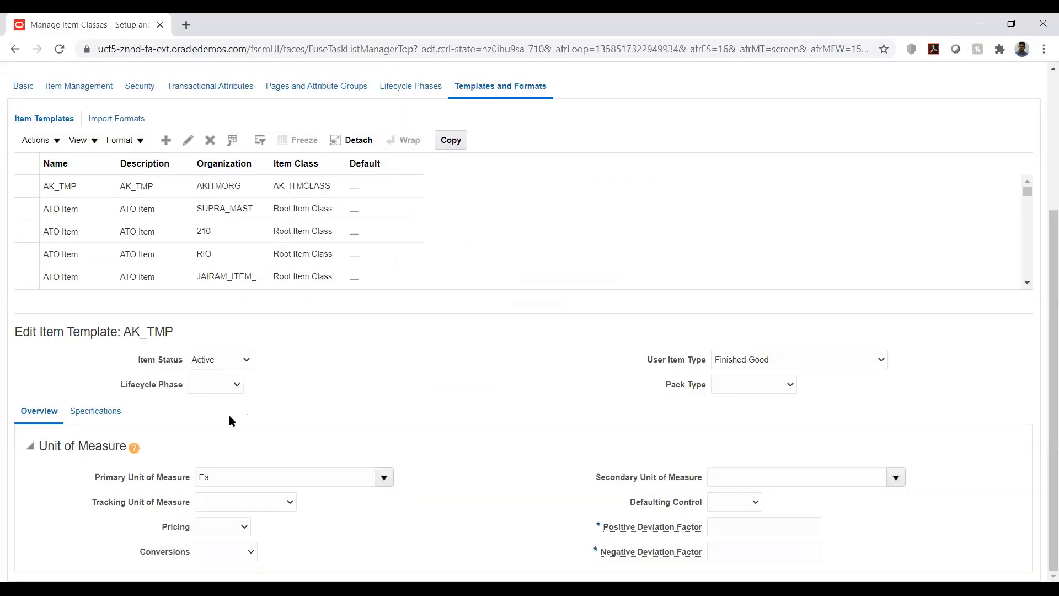
Step: In the template's Inventory specifications, set Inventory Item, Stocked and Transaction Enabled to Yes
click(95, 412)
scroll(505, 368, down, 6)
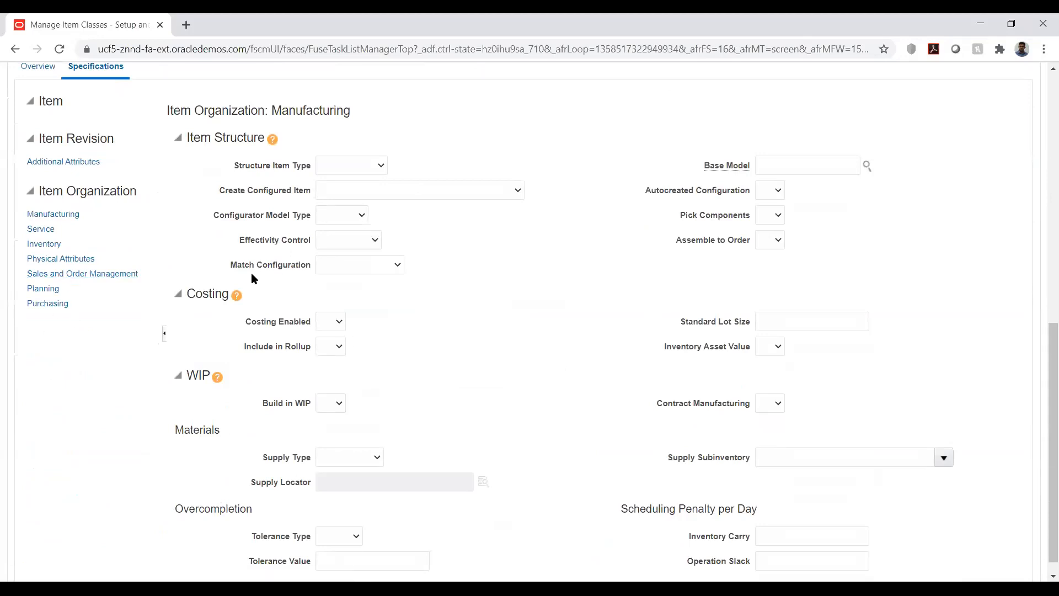
click(44, 243)
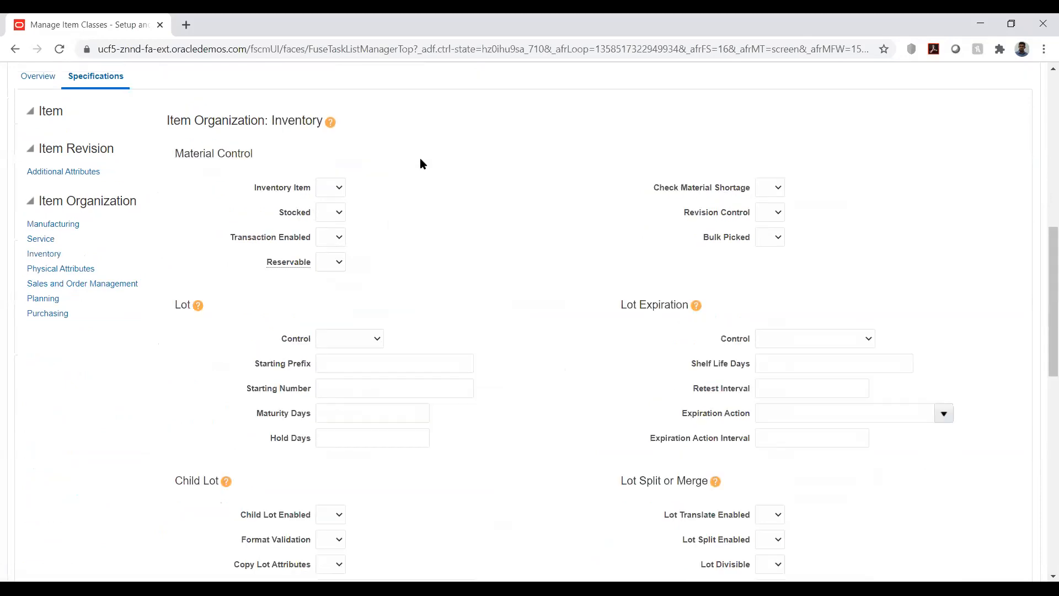
click(331, 189)
click(326, 223)
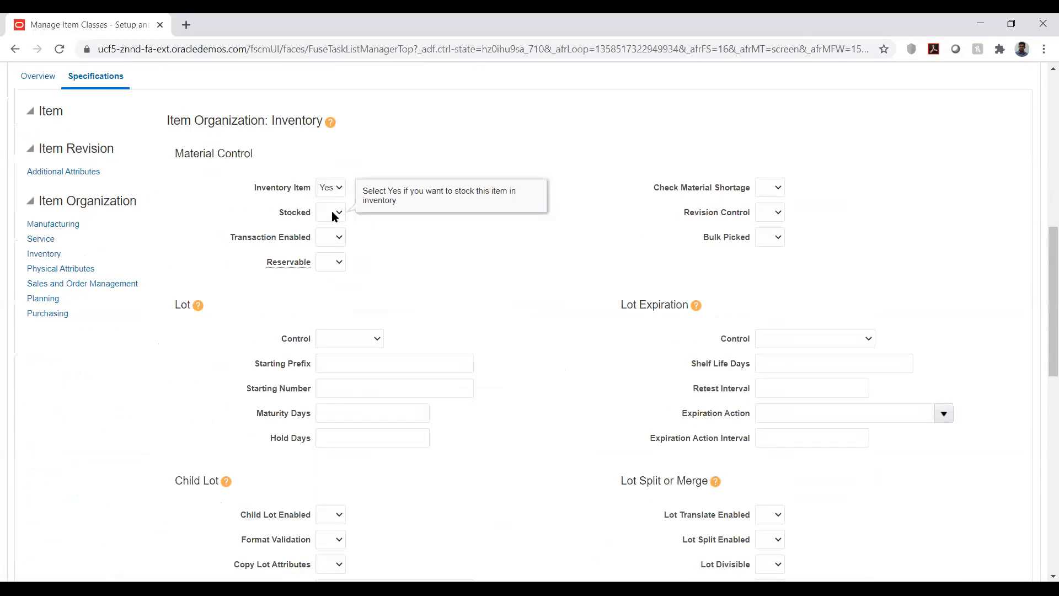
click(334, 214)
click(329, 247)
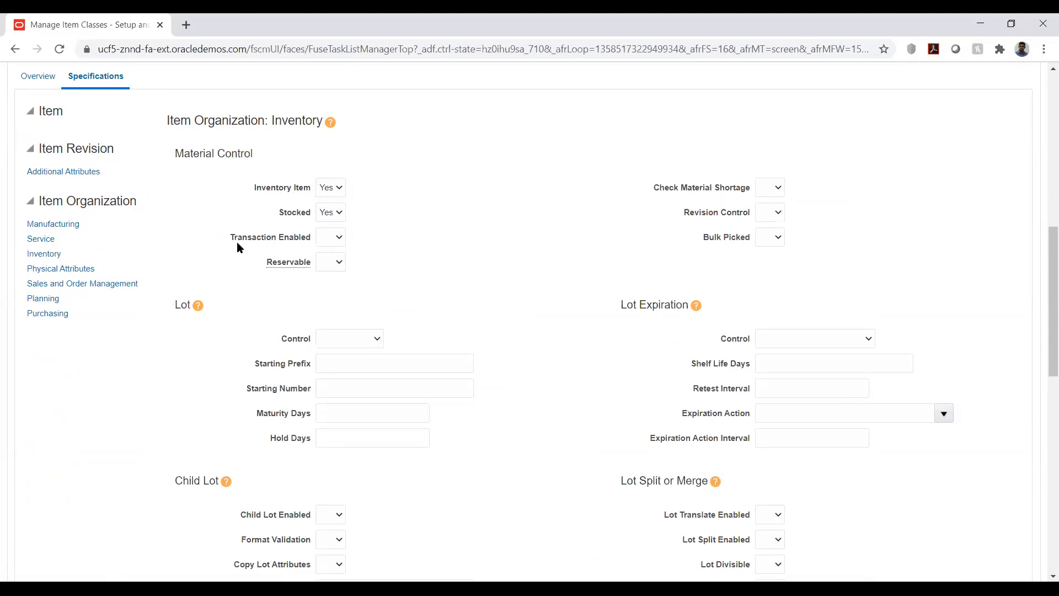
click(329, 237)
click(326, 273)
click(465, 202)
Step: Look through the remaining Inventory specification attributes of the template
scroll(568, 218, down, 4)
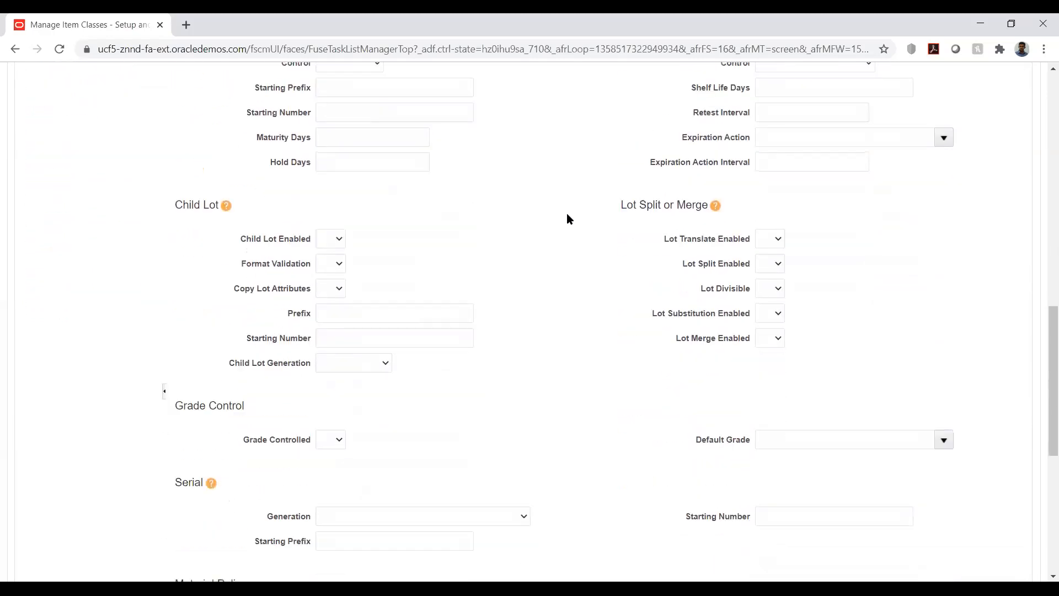
scroll(568, 219, up, 5)
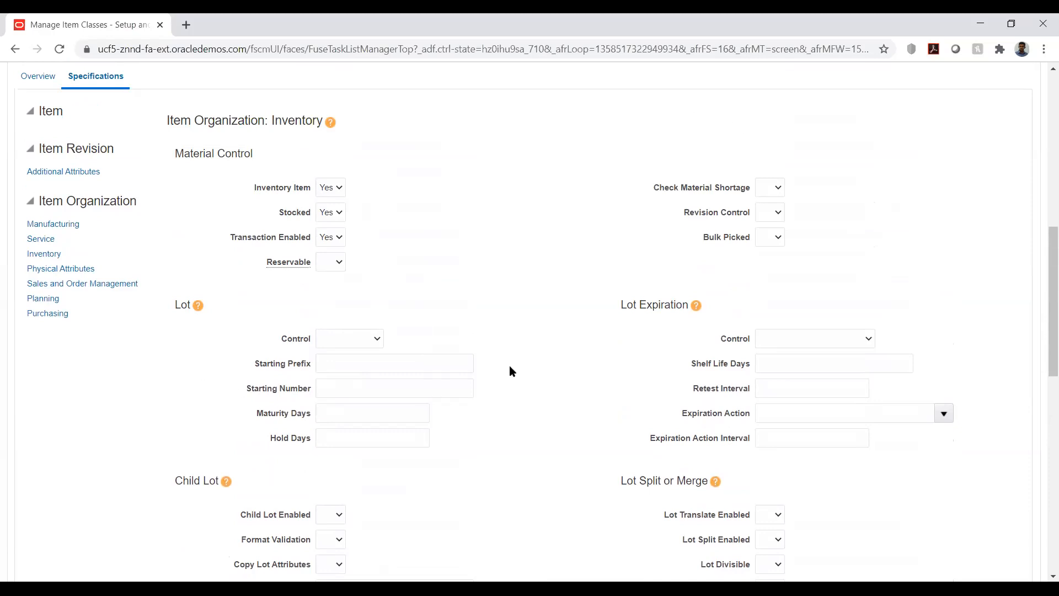
scroll(509, 366, down, 2)
scroll(508, 365, down, 6)
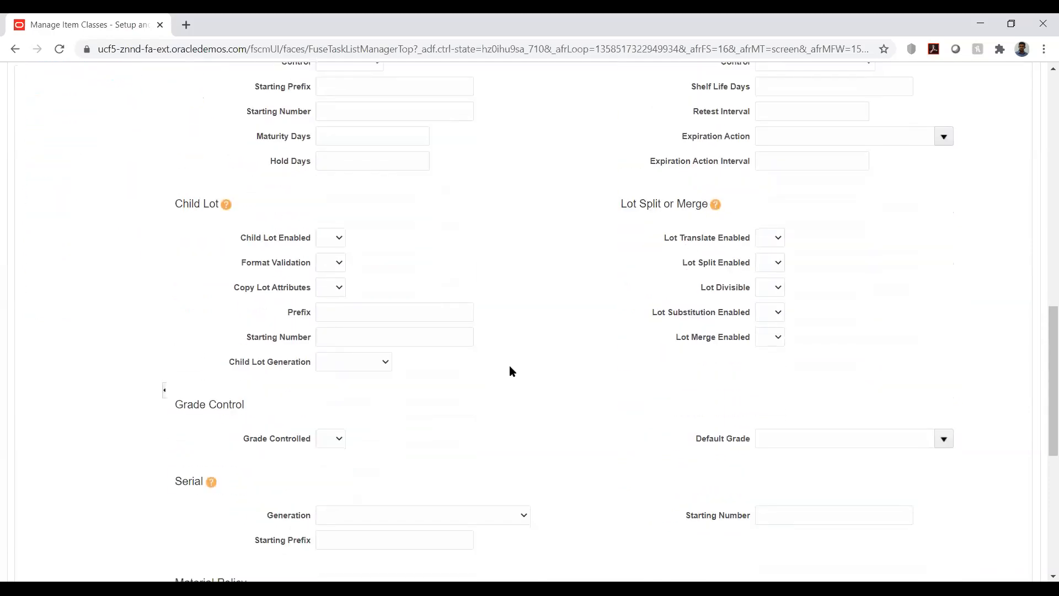
scroll(509, 366, down, 3)
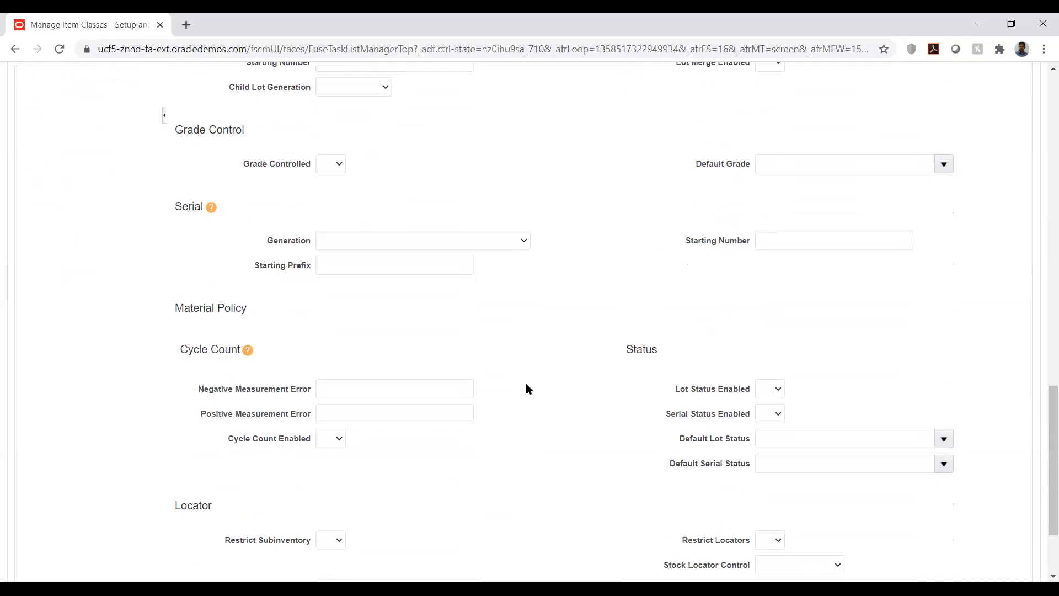
scroll(527, 388, down, 1)
scroll(526, 388, up, 8)
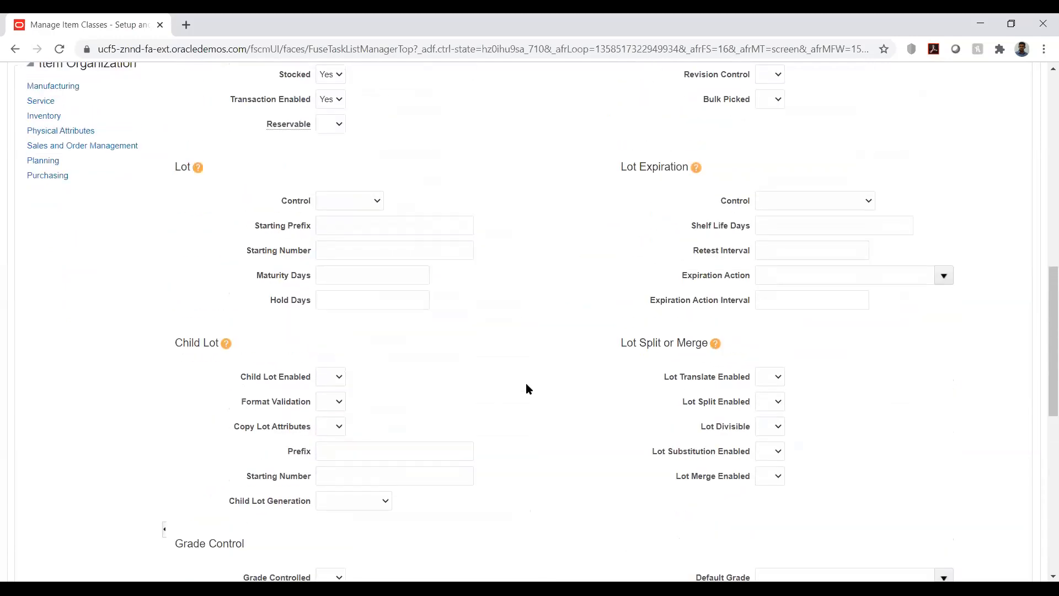
scroll(525, 387, up, 2)
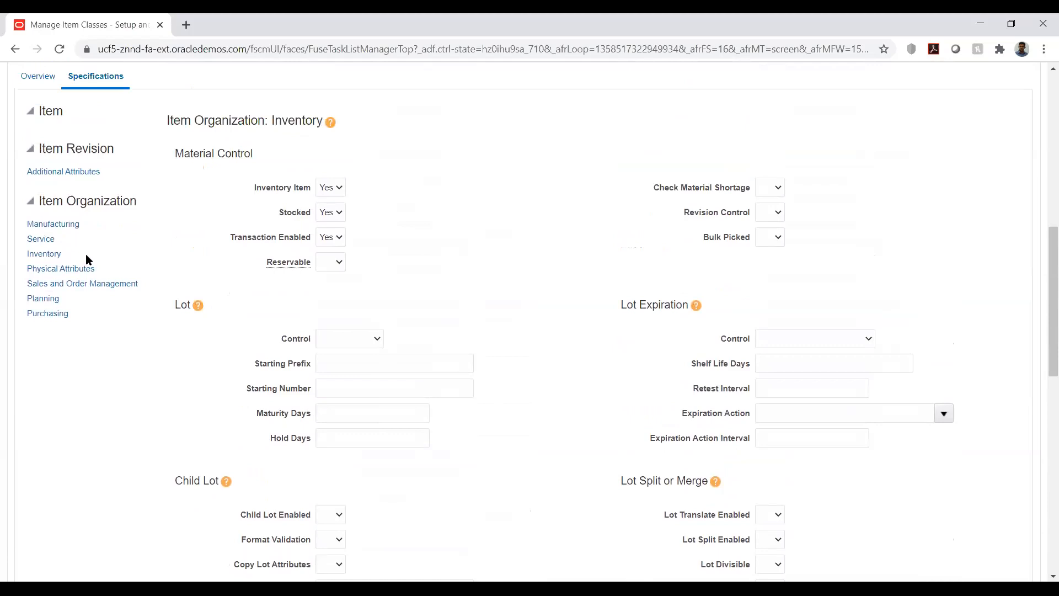
Step: In the template's Sales and Order Management specifications, set Customer Ordered, Customer Orders Enabled, Transfer Orders Enabled and Returnable to Yes
click(65, 285)
click(338, 189)
click(331, 222)
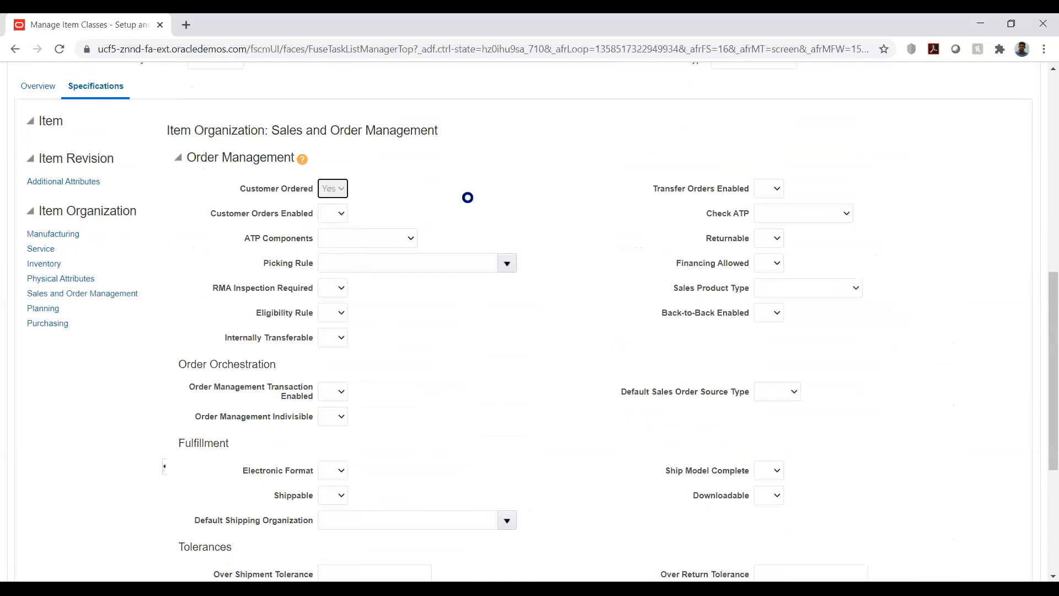
click(334, 213)
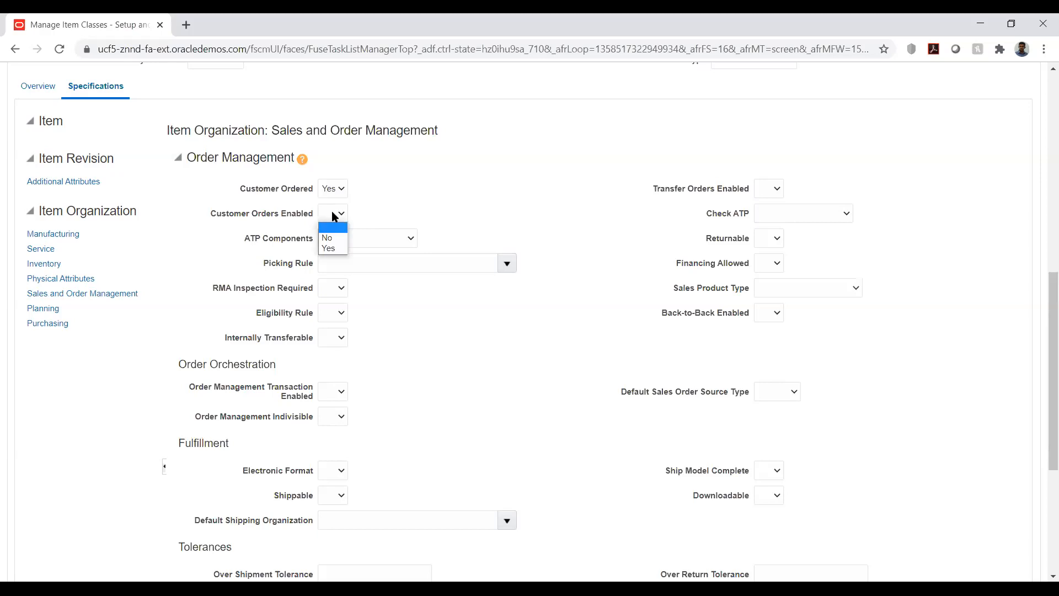
click(331, 249)
click(766, 191)
click(767, 226)
click(775, 238)
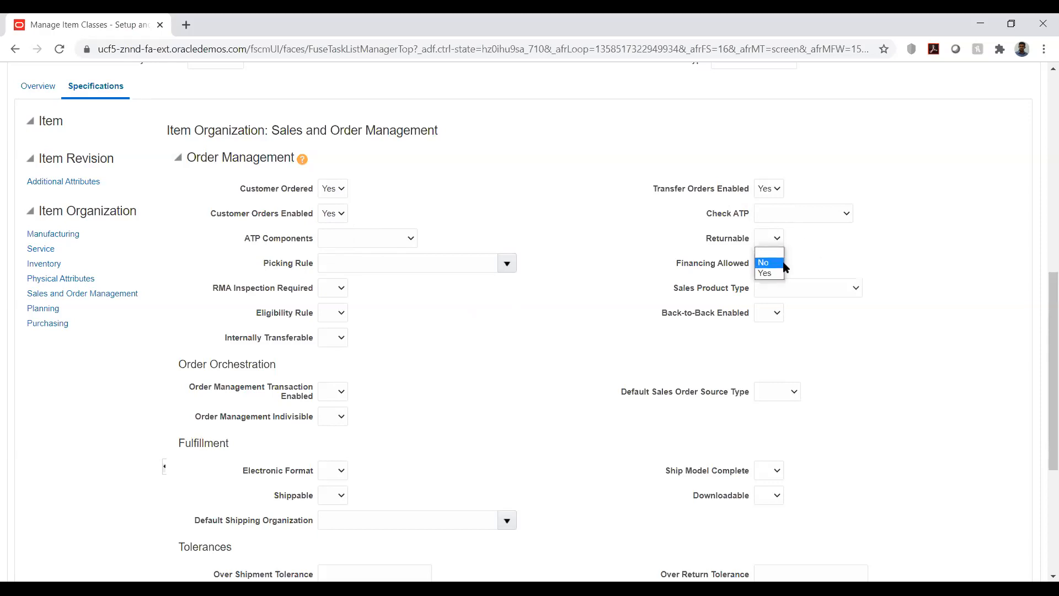
click(767, 272)
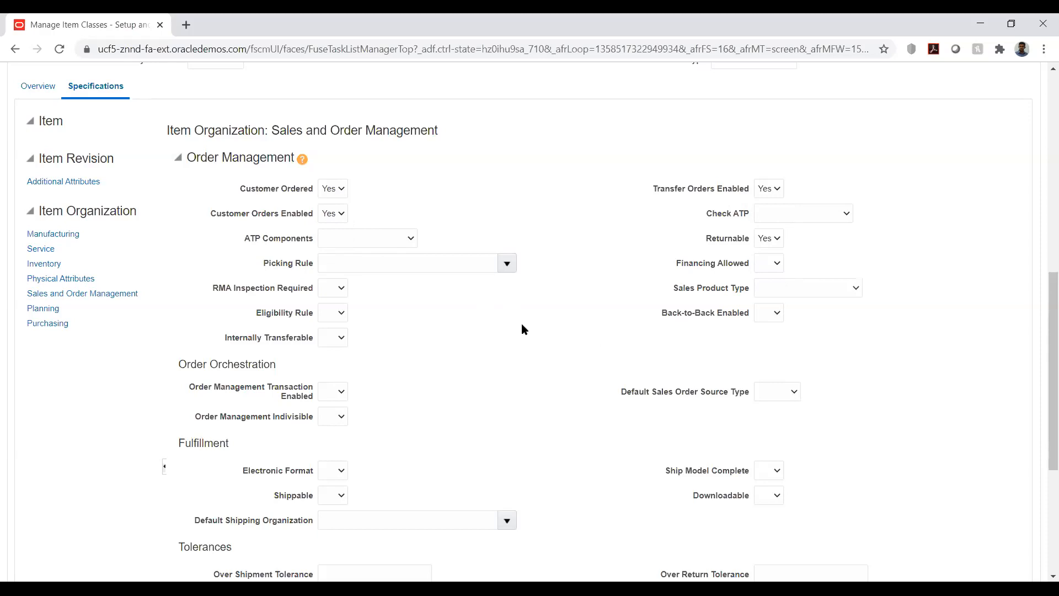
Step: Set the template's Order Management Transaction Enabled option to Yes
scroll(448, 307, down, 3)
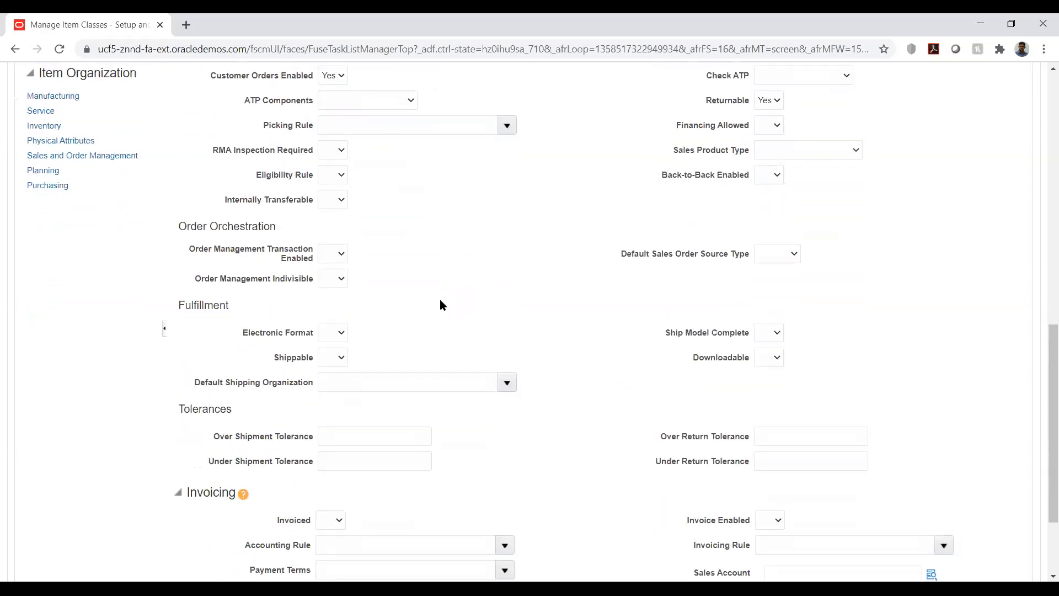
click(337, 253)
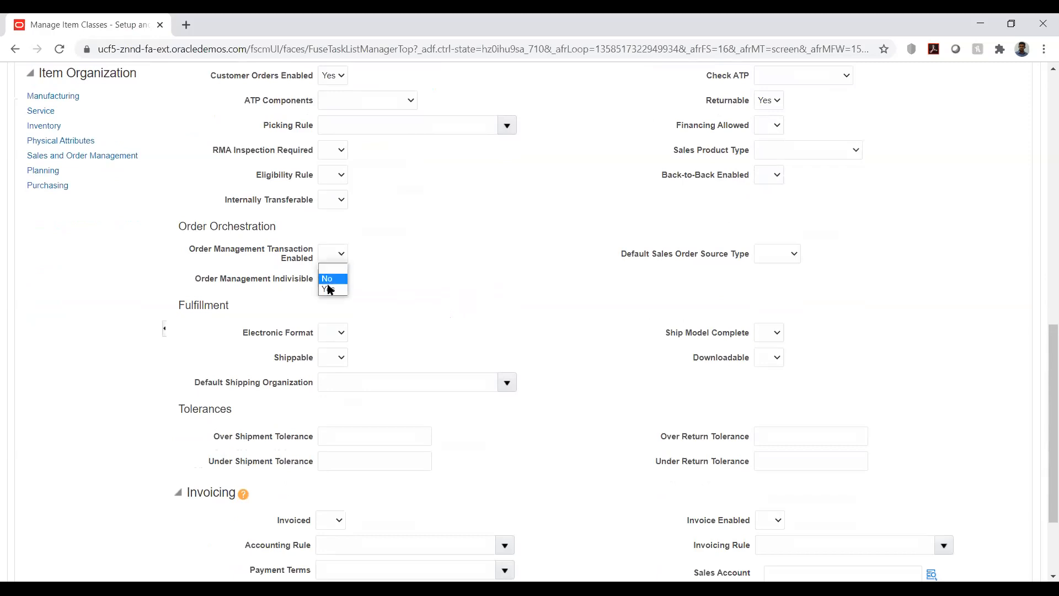
click(328, 290)
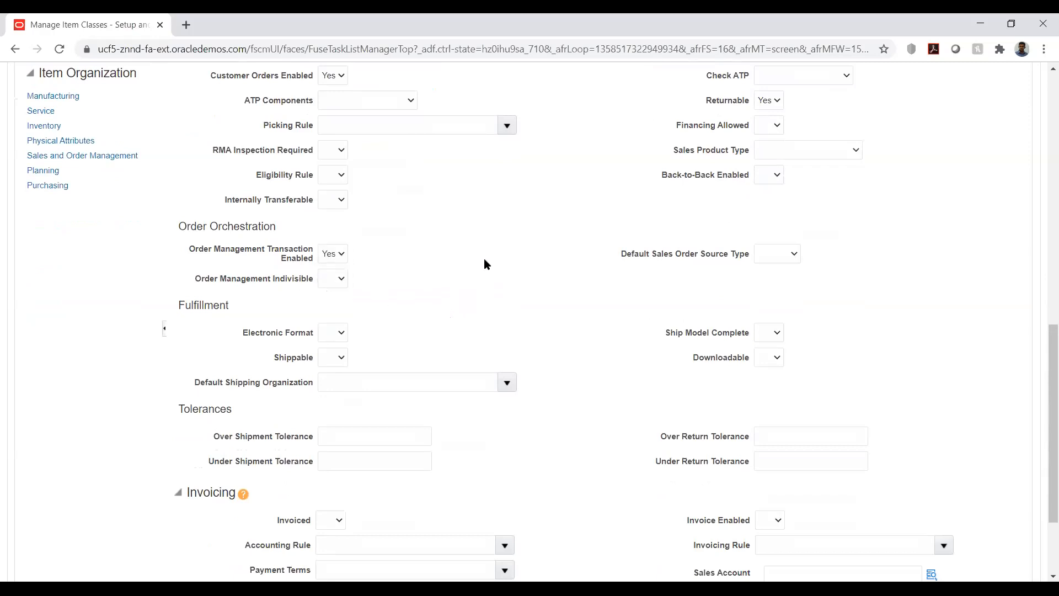
Step: Set the Invoiced and Invoice Enabled options in the template's Invoicing section
scroll(561, 295, down, 3)
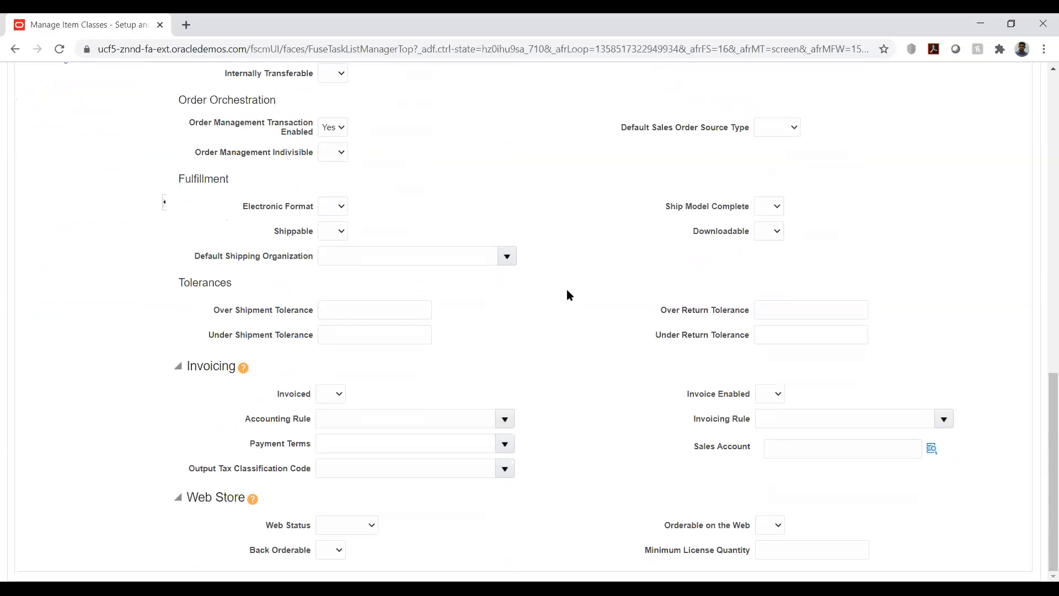
click(340, 395)
click(329, 421)
click(766, 395)
click(765, 424)
Step: In the template's Purchasing specifications, set Purchased and Purchasable to Yes
scroll(545, 312, up, 5)
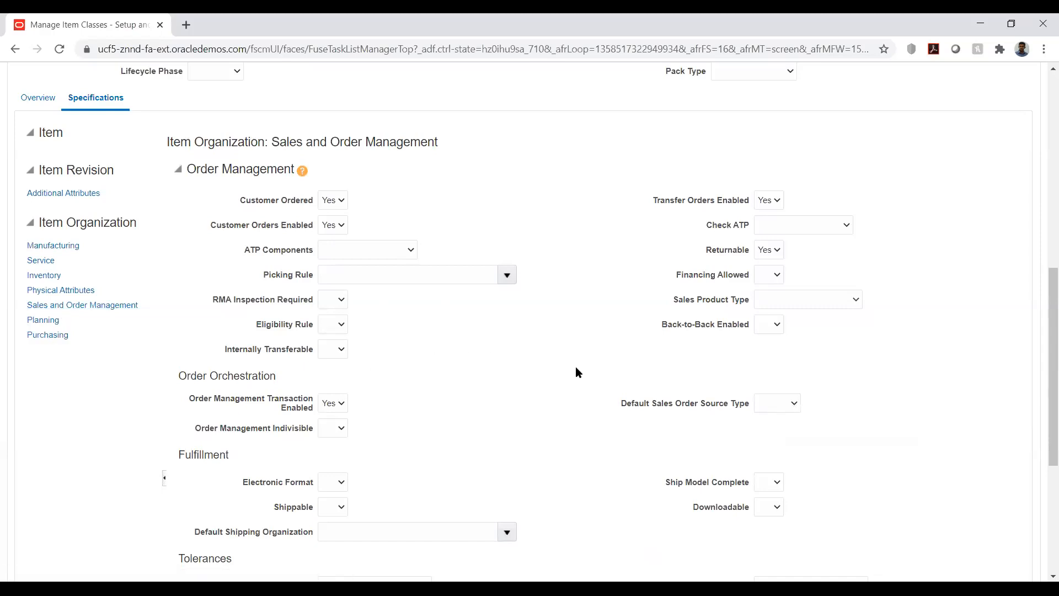
click(48, 335)
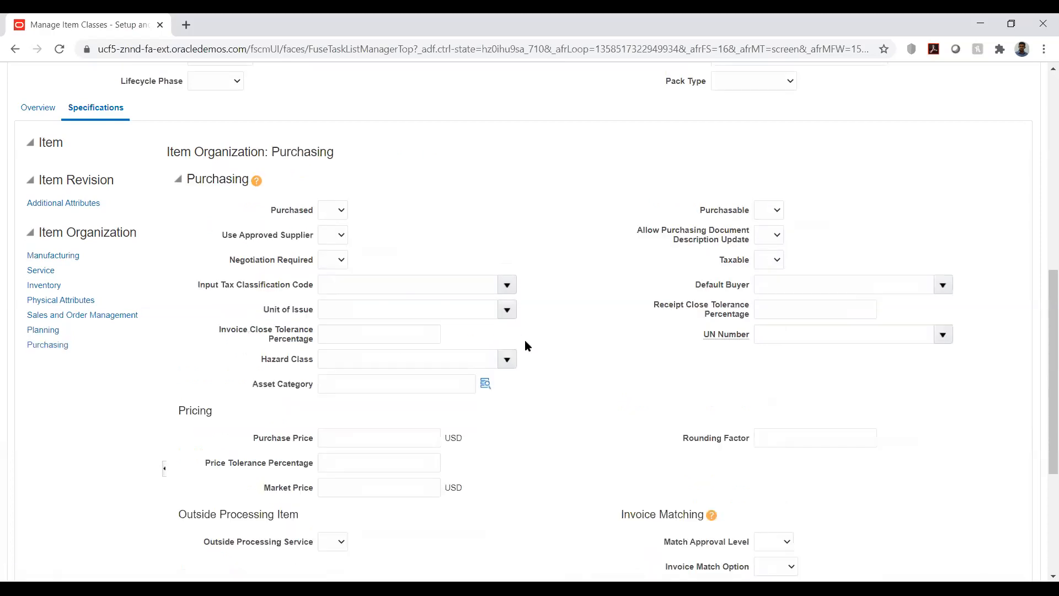
click(338, 210)
click(331, 245)
click(769, 210)
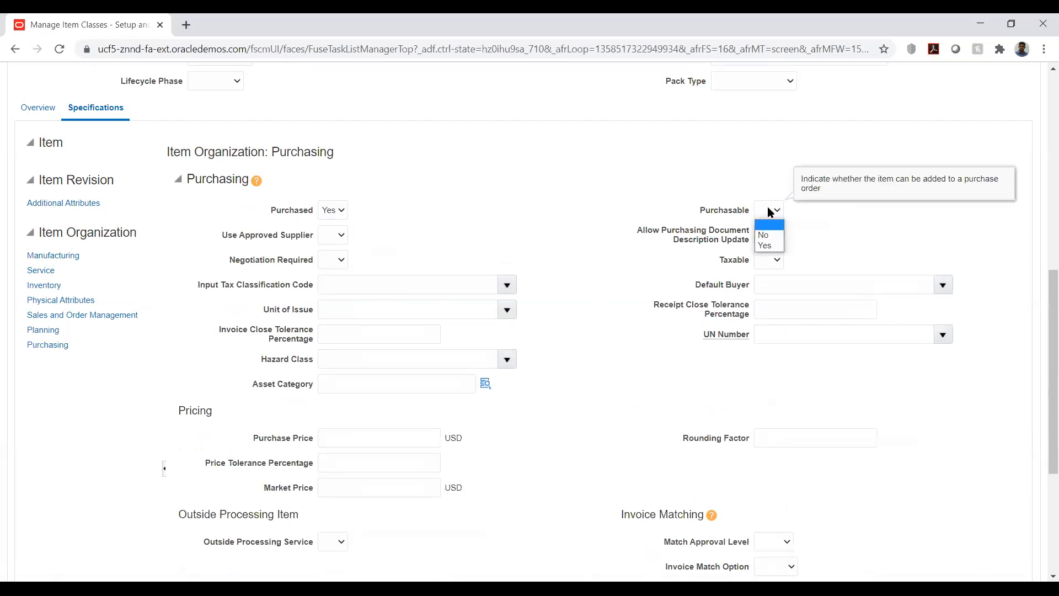
click(767, 245)
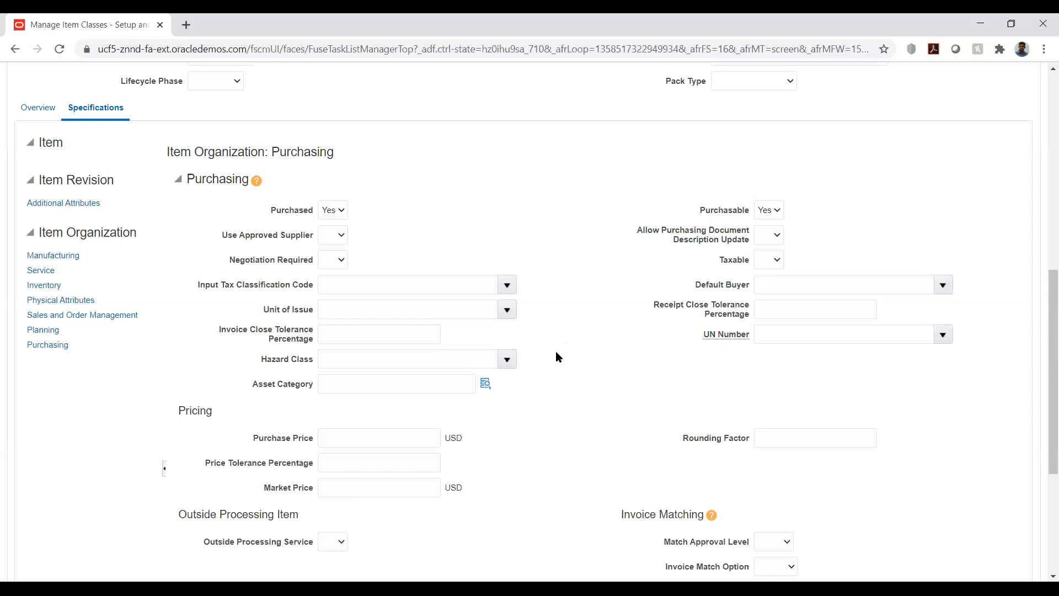
Step: Set the template's Receipt Routing to Direct in the Receiving section
scroll(557, 357, down, 5)
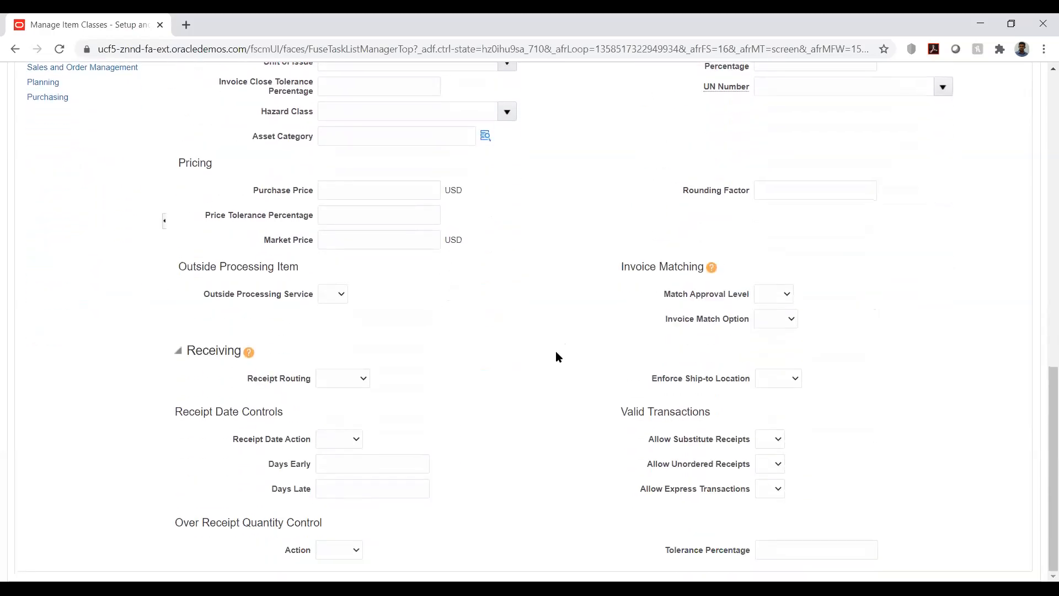
click(355, 382)
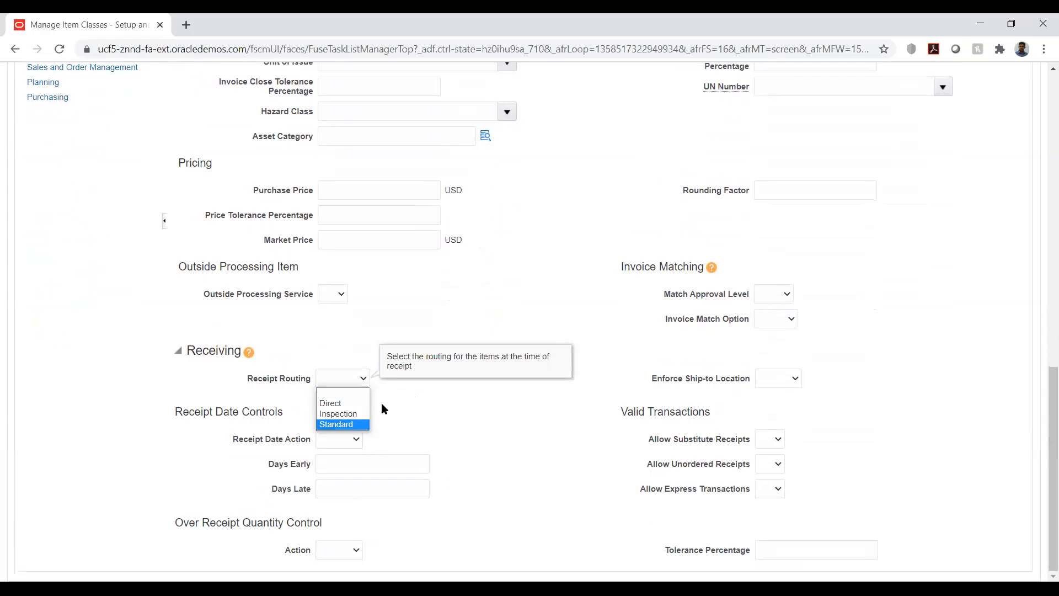
click(335, 400)
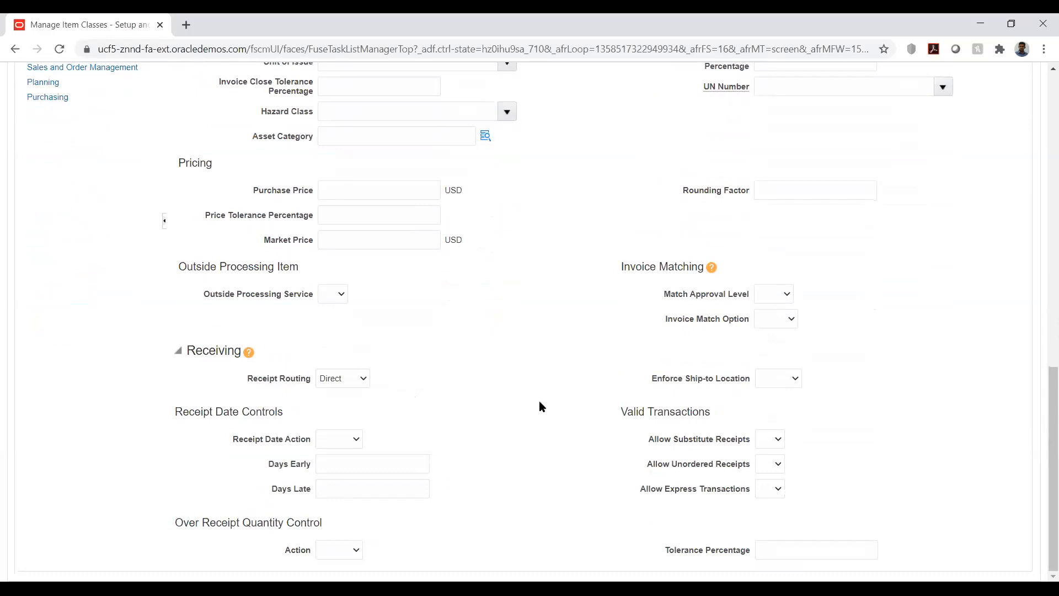
Step: Save the AK_ITMCLASS item class with its updated template
scroll(539, 401, up, 6)
scroll(539, 401, up, 7)
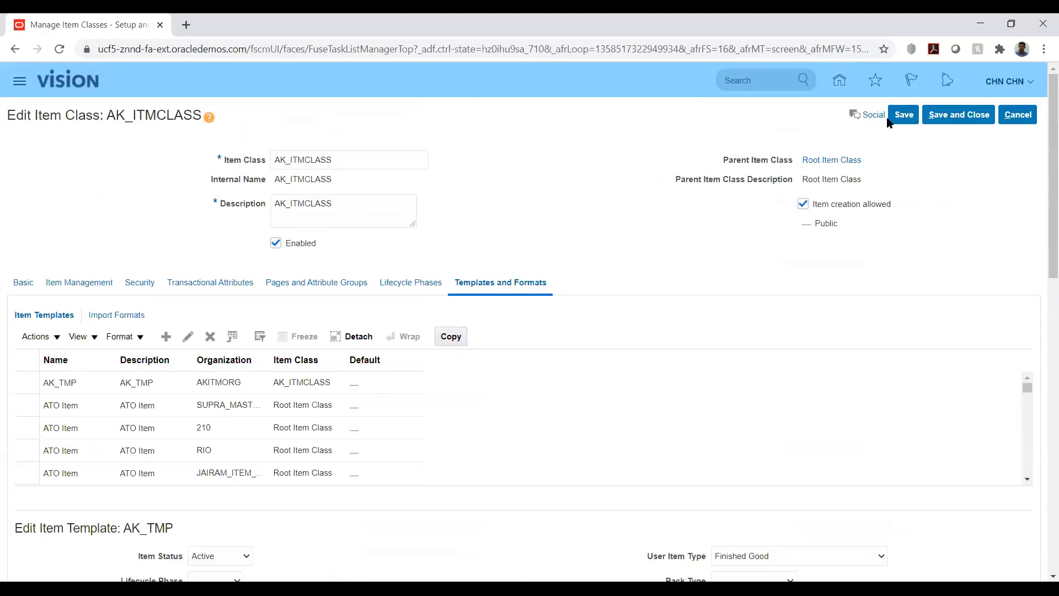
click(904, 115)
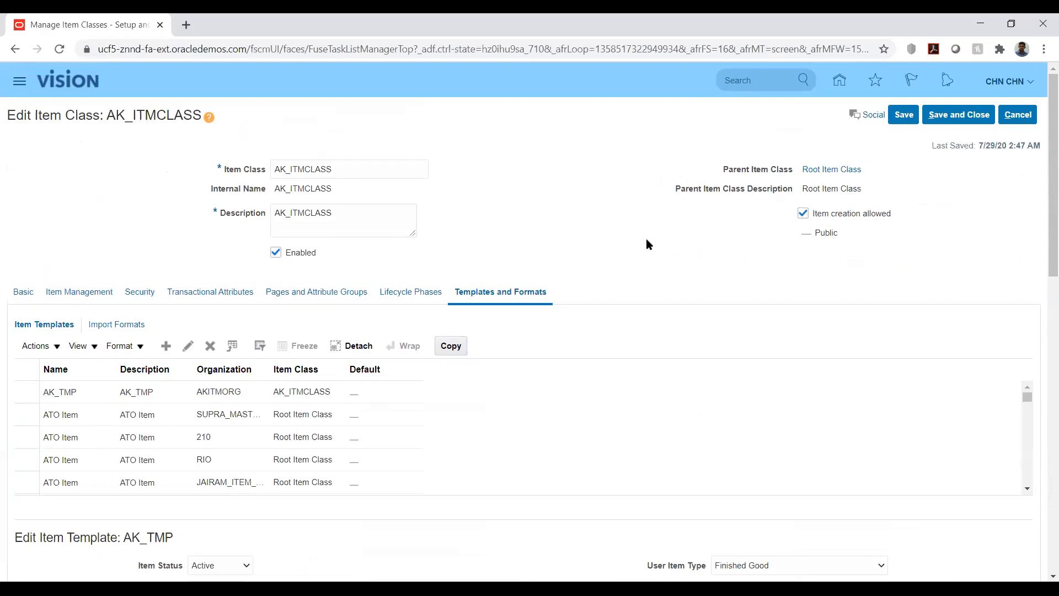
Step: Open the item class's Security settings
scroll(555, 363, down, 5)
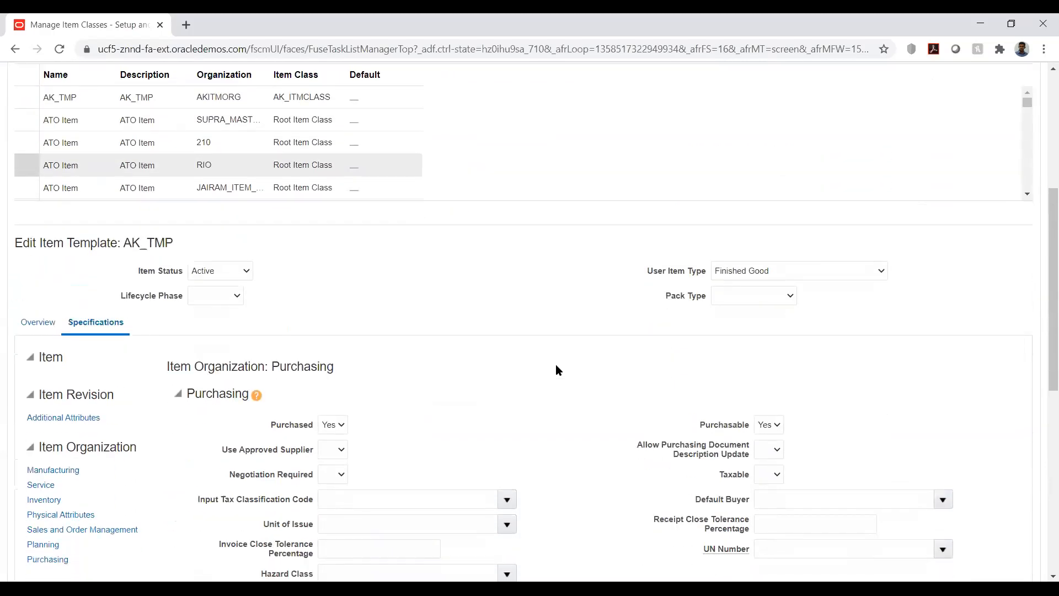
scroll(556, 369, down, 3)
scroll(556, 370, down, 1)
scroll(556, 370, up, 2)
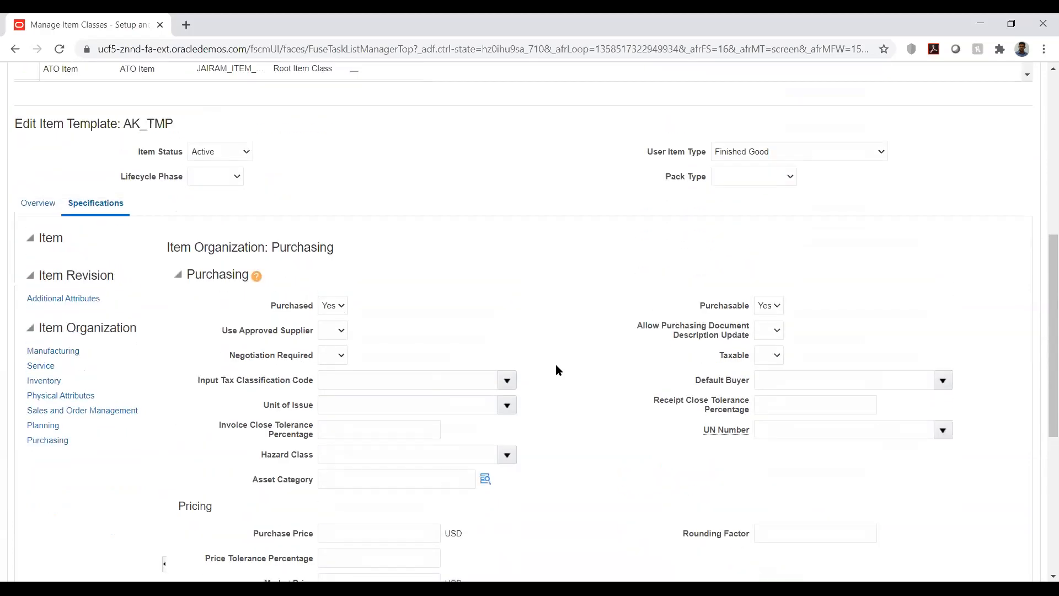
scroll(556, 366, up, 7)
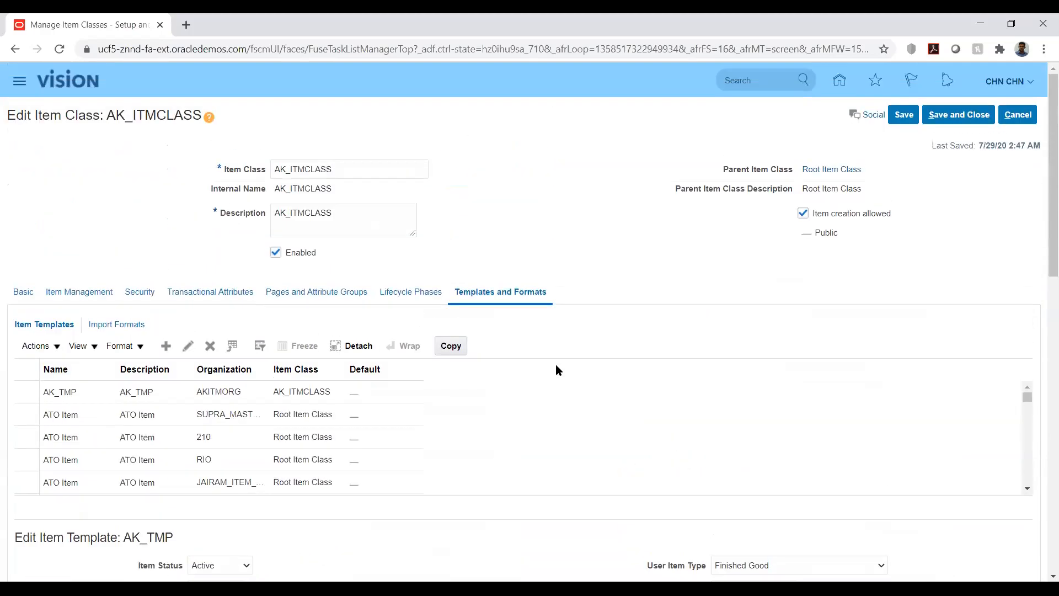
scroll(556, 369, down, 1)
scroll(486, 363, up, 1)
click(24, 289)
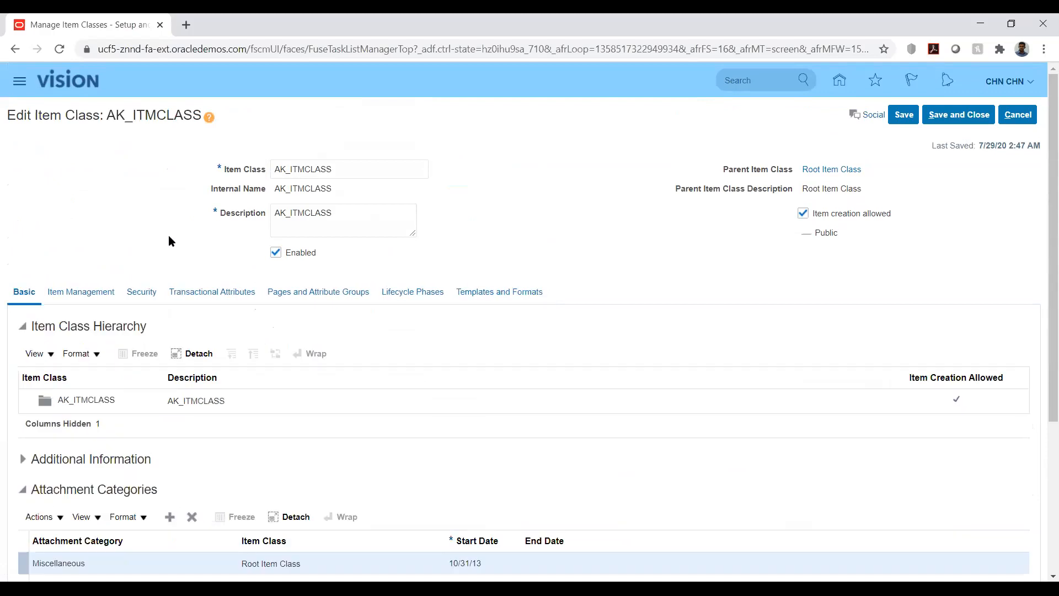
click(145, 291)
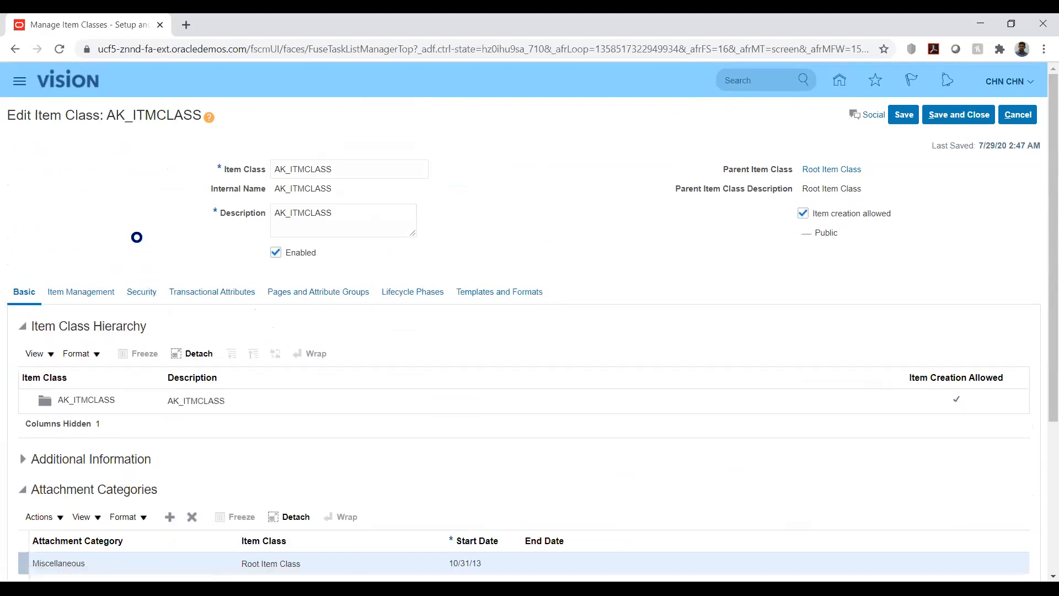
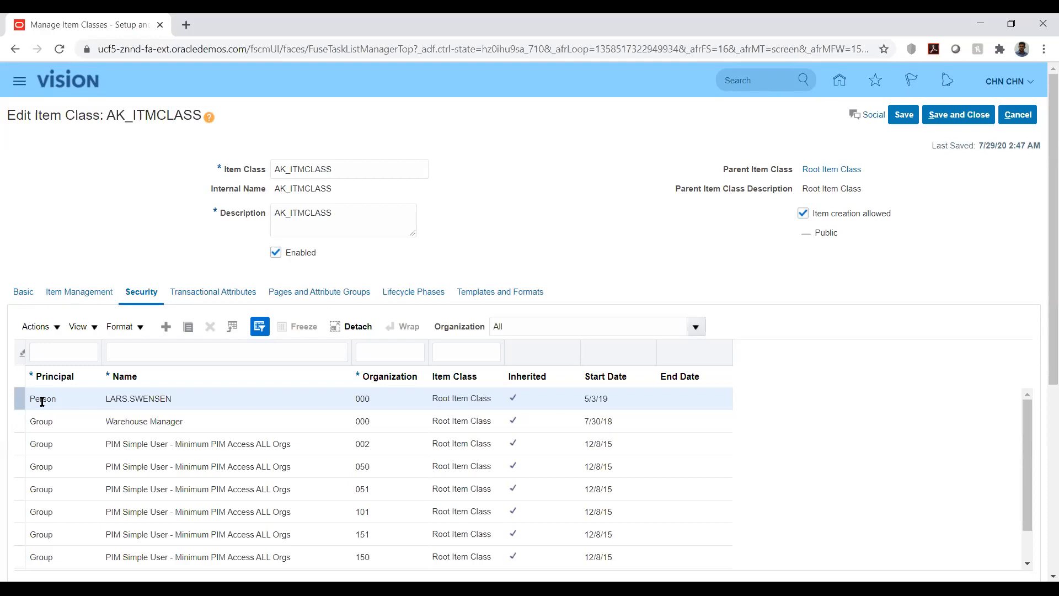
Step: Add a new security row for the item class and set its principal type to Person
click(166, 327)
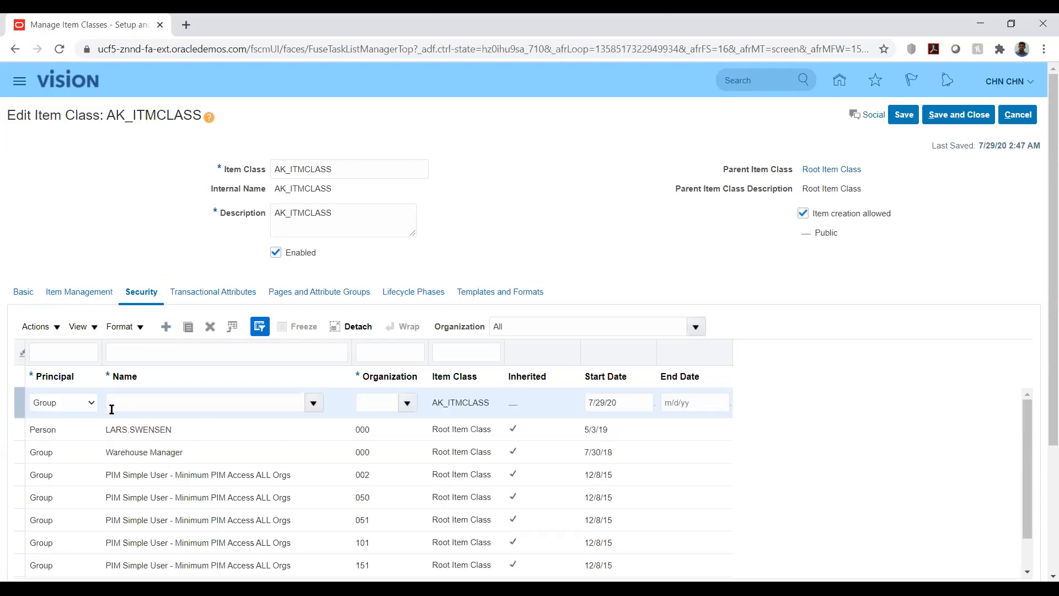
click(83, 403)
click(83, 426)
click(265, 402)
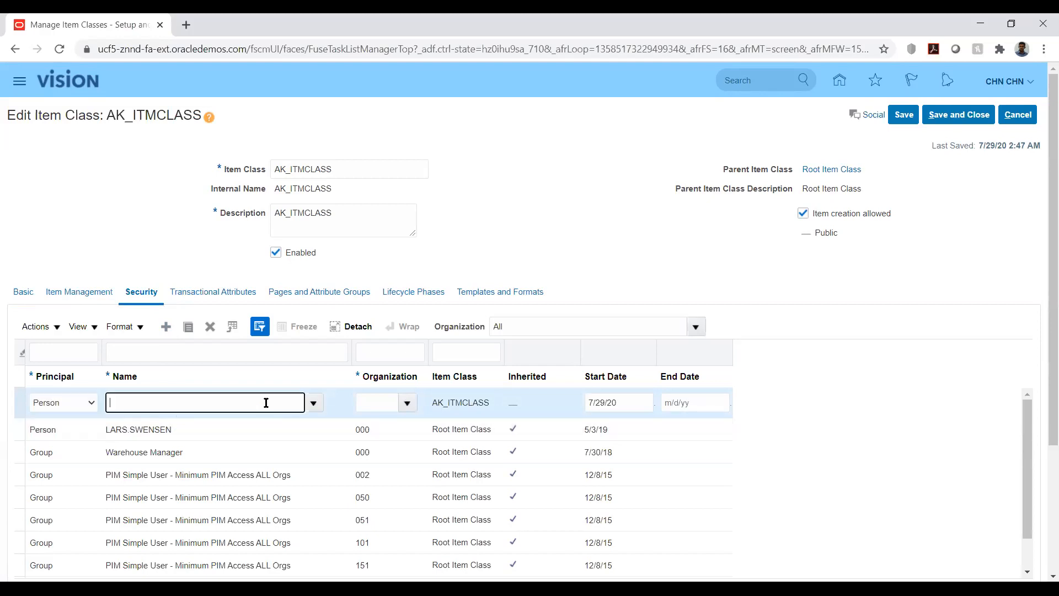
Step: Search for and select the current user's account as the row's principal name
click(314, 404)
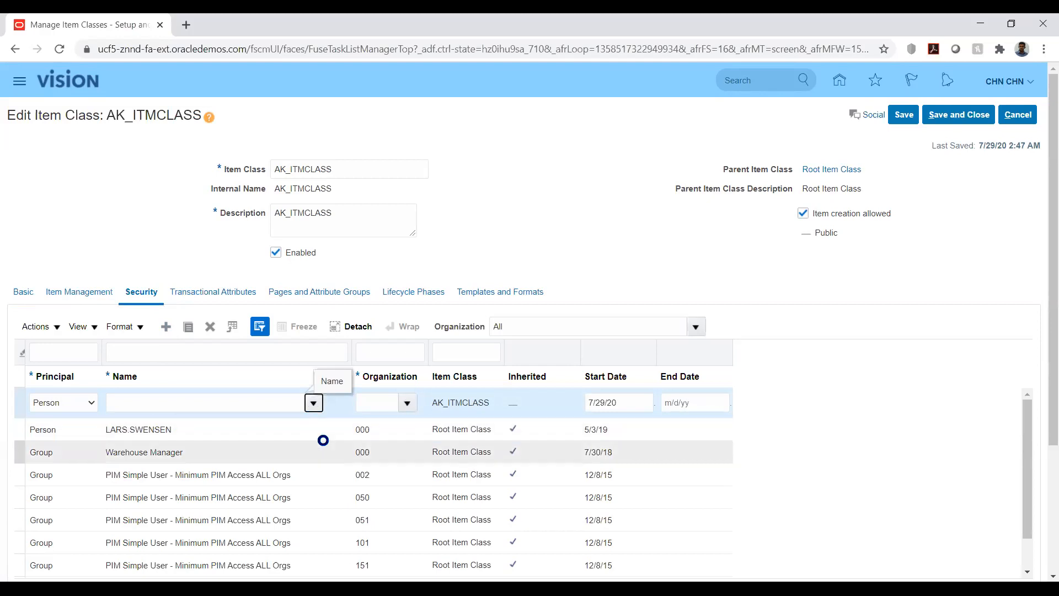
click(138, 380)
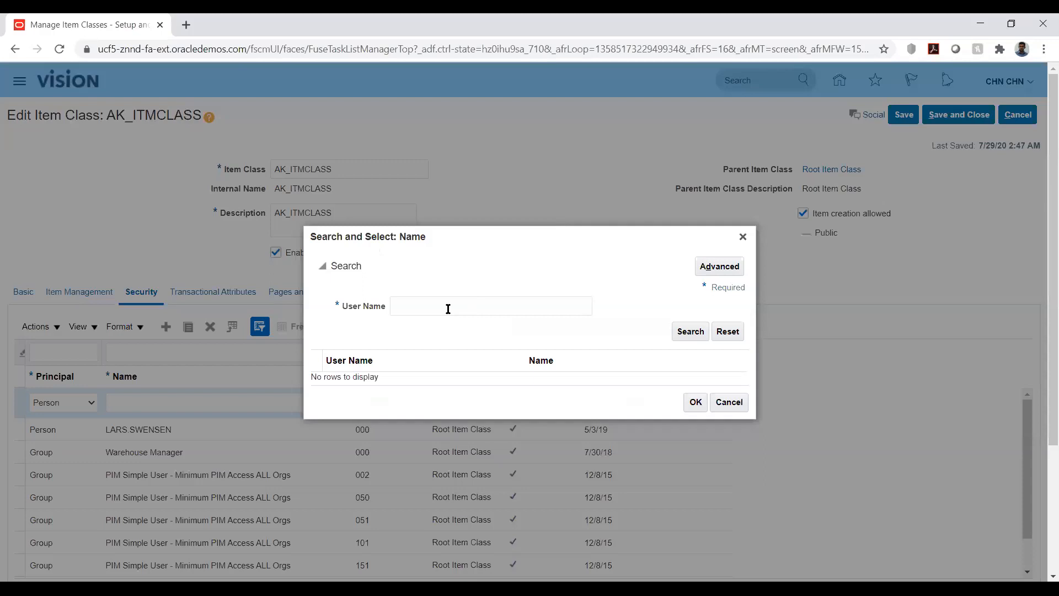
click(448, 307)
text(CH)
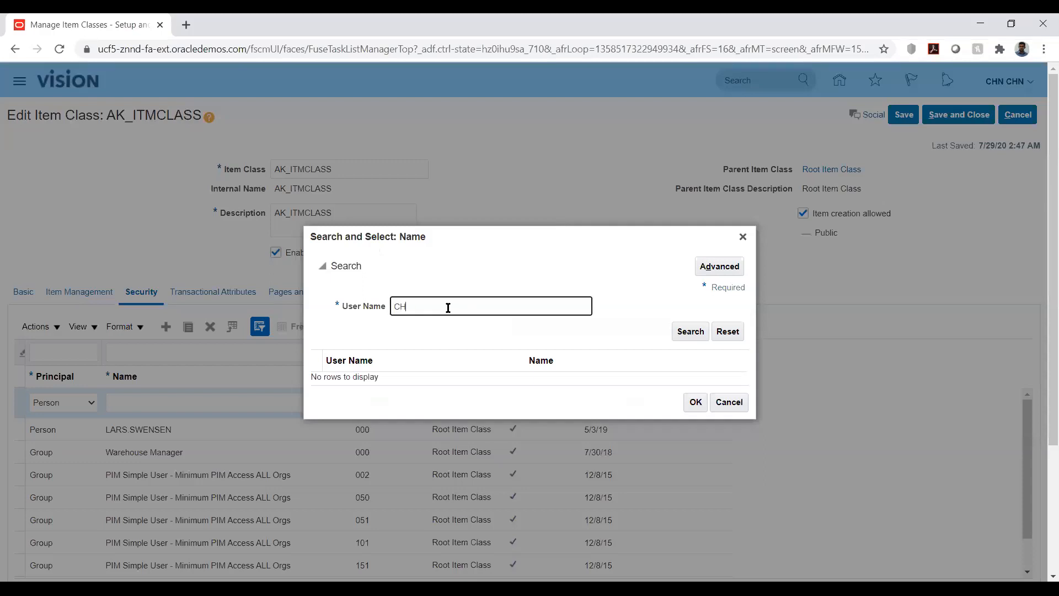
text(N.CHN)
click(682, 338)
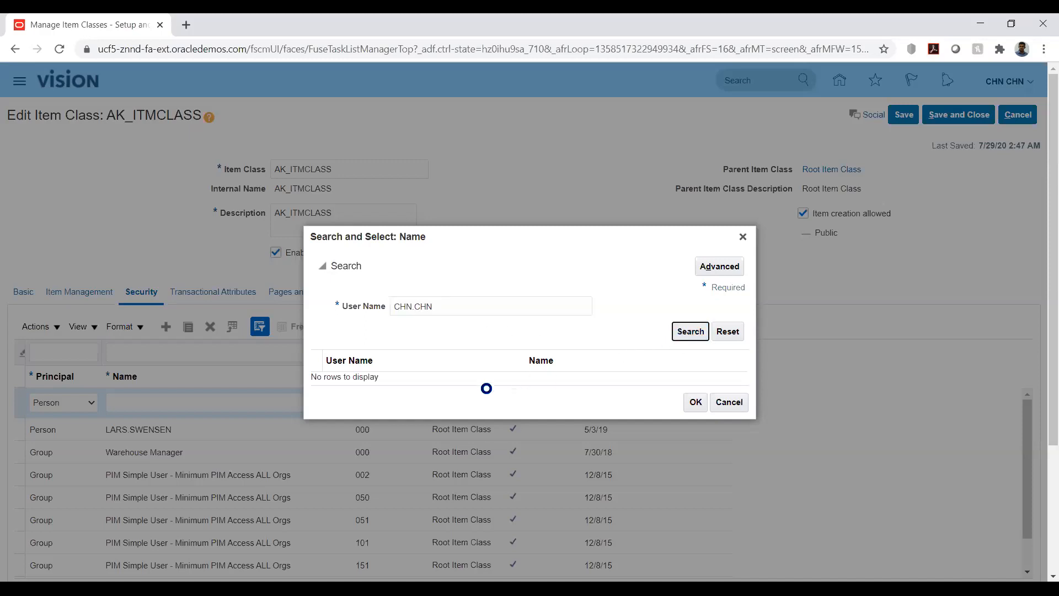
click(390, 376)
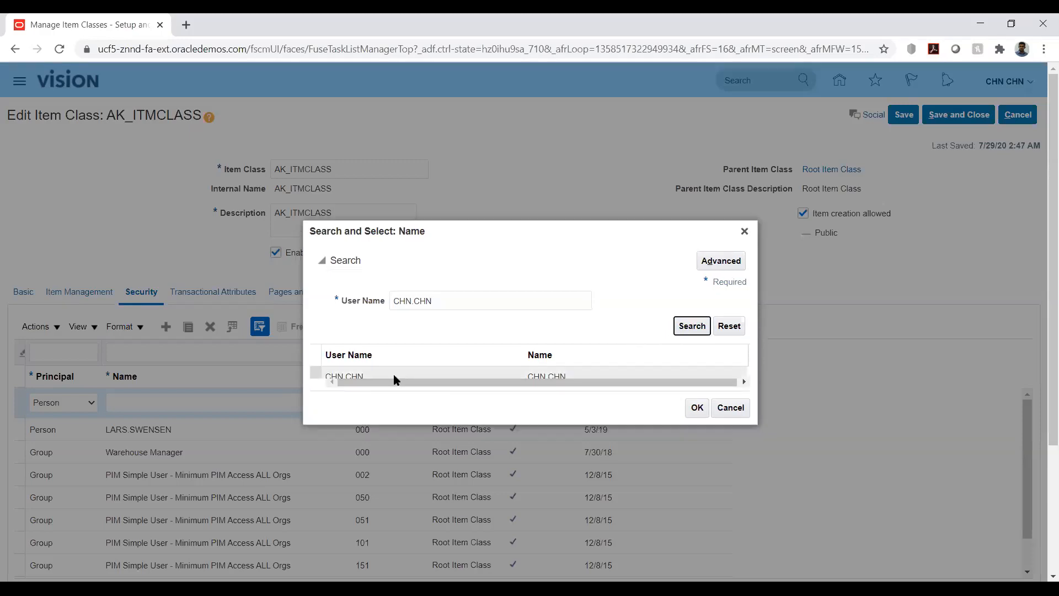
click(697, 407)
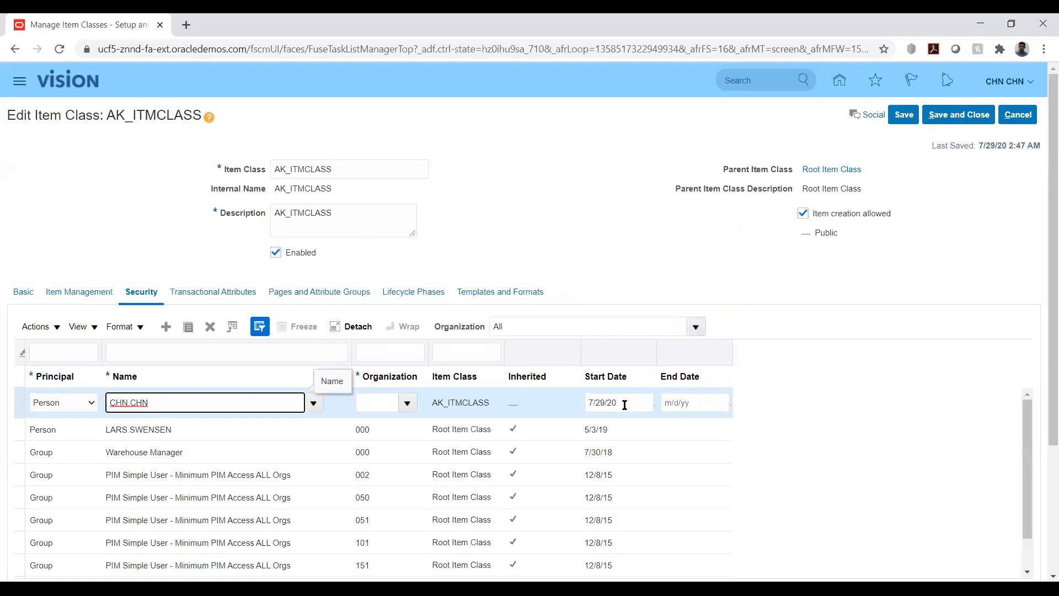
Step: Search organizations matching ak and assign AKITMORG to the new security row
click(374, 402)
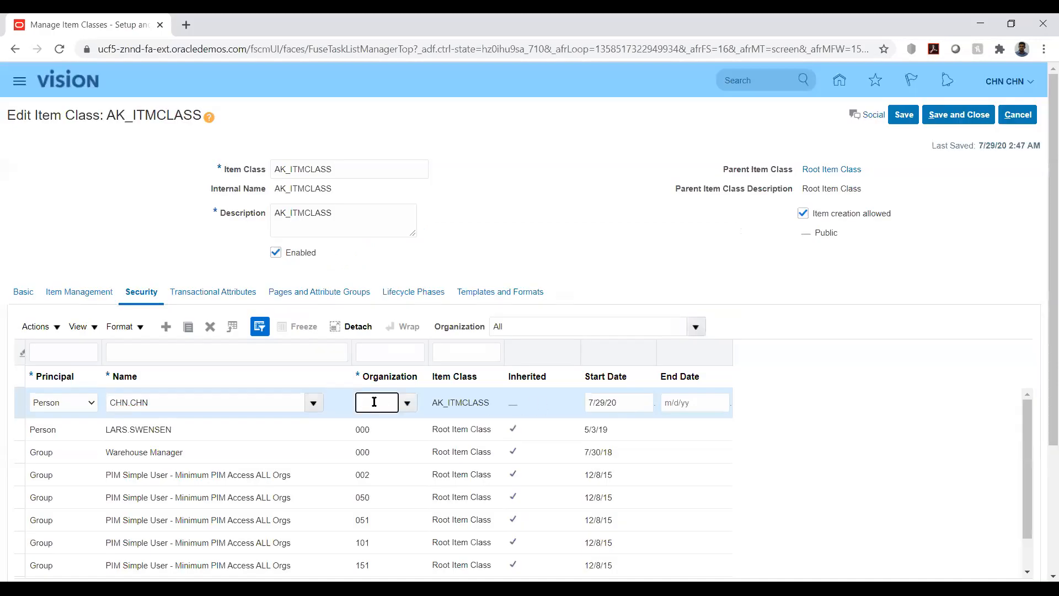
text(hak)
key(Tab)
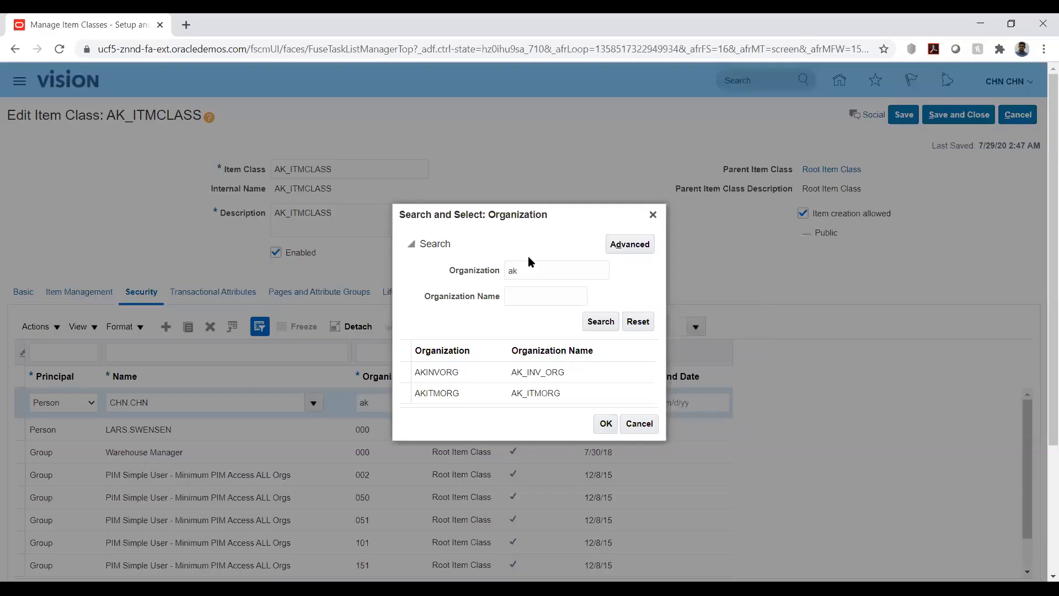
click(459, 394)
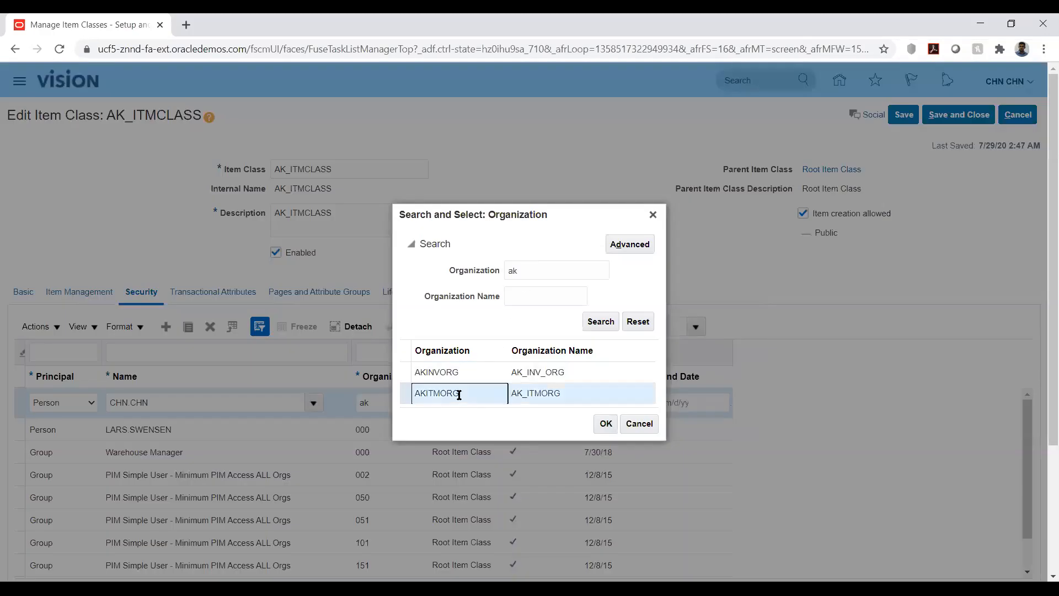
click(605, 424)
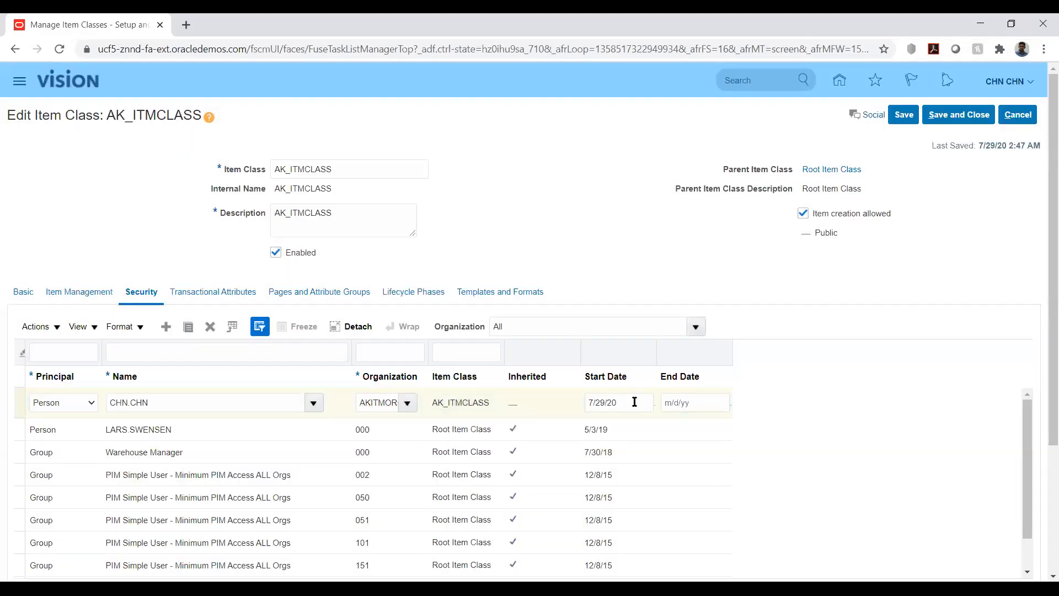
Step: Set the security row's start date to 1/1/20 and save the item class
click(605, 403)
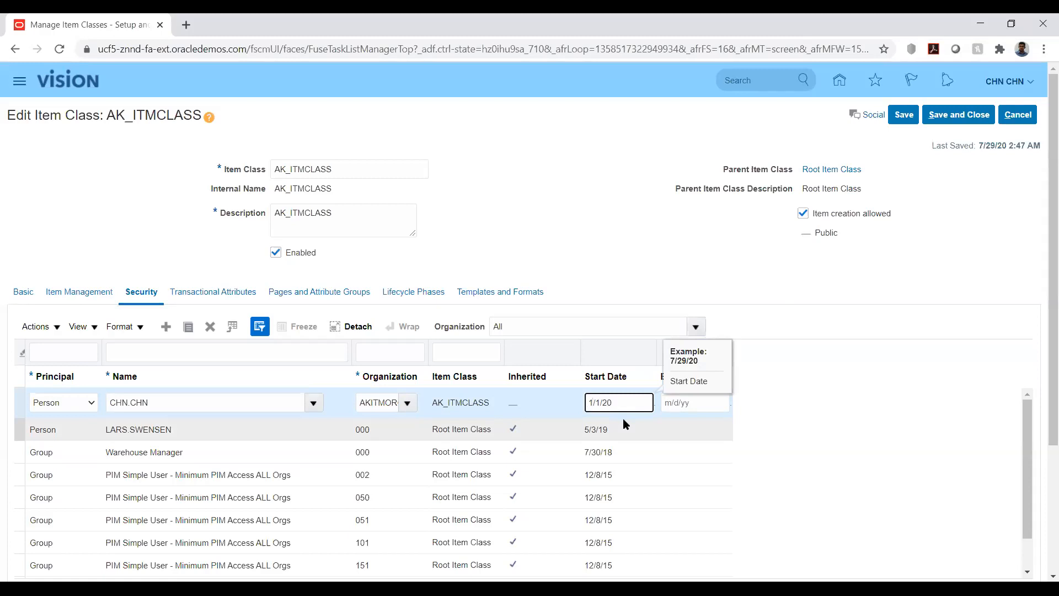
click(647, 228)
click(903, 114)
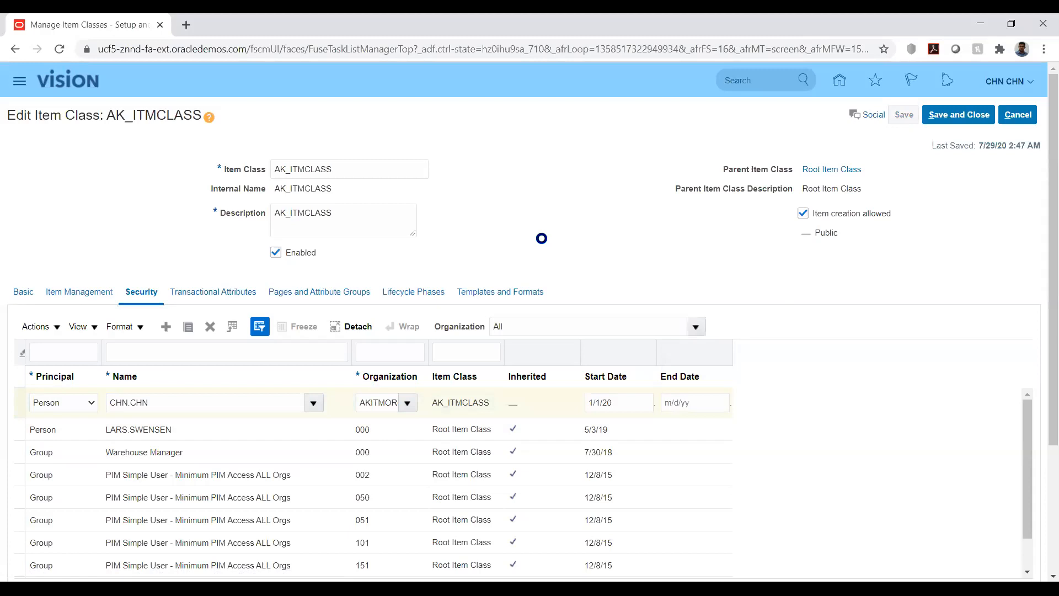
Step: Review the Item Management generation settings and the Security tab's principals and actions lists
click(72, 295)
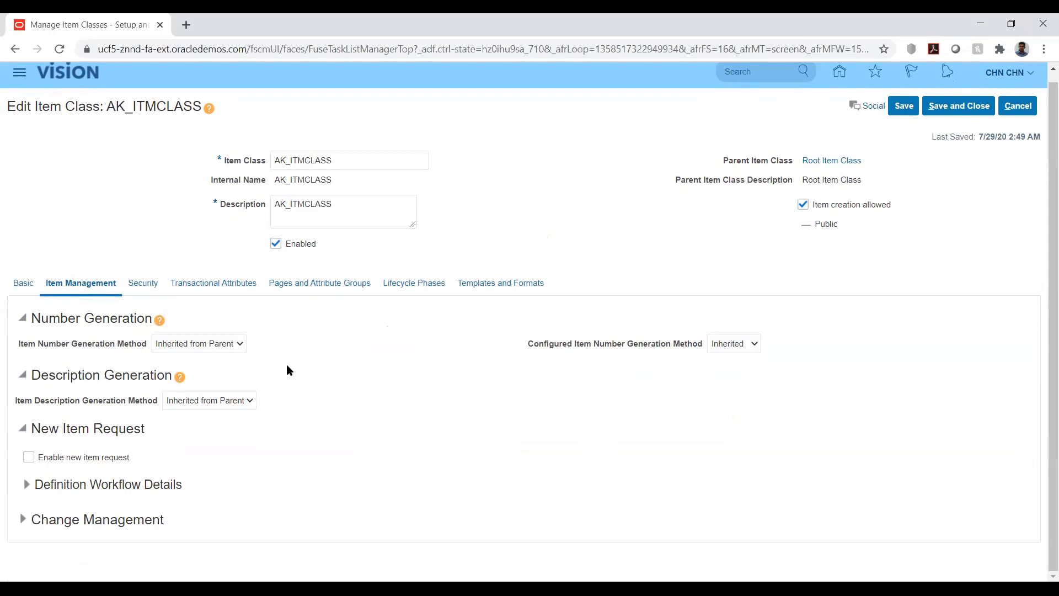
click(239, 345)
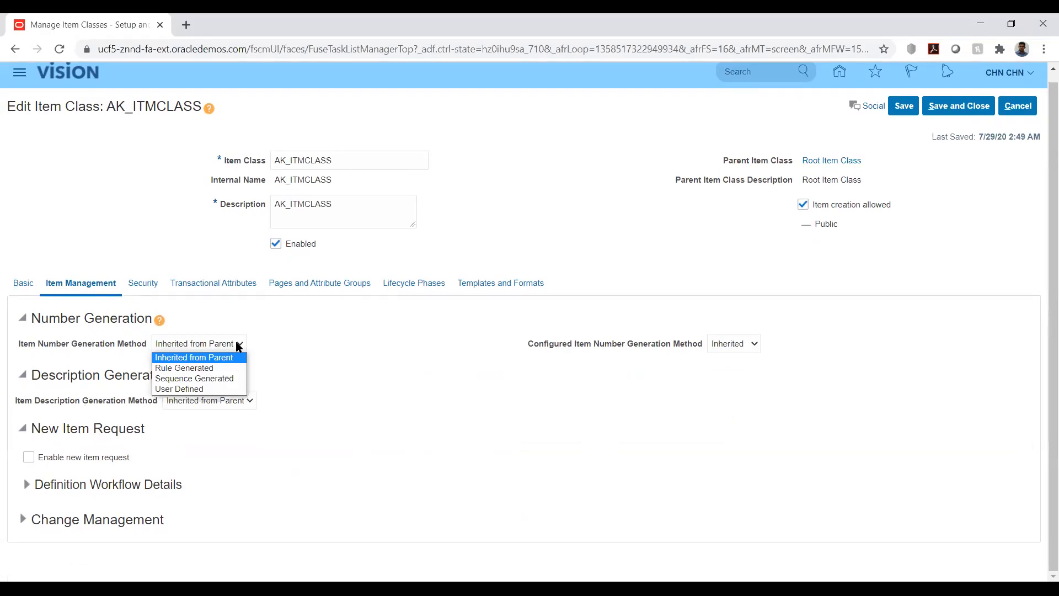
click(339, 348)
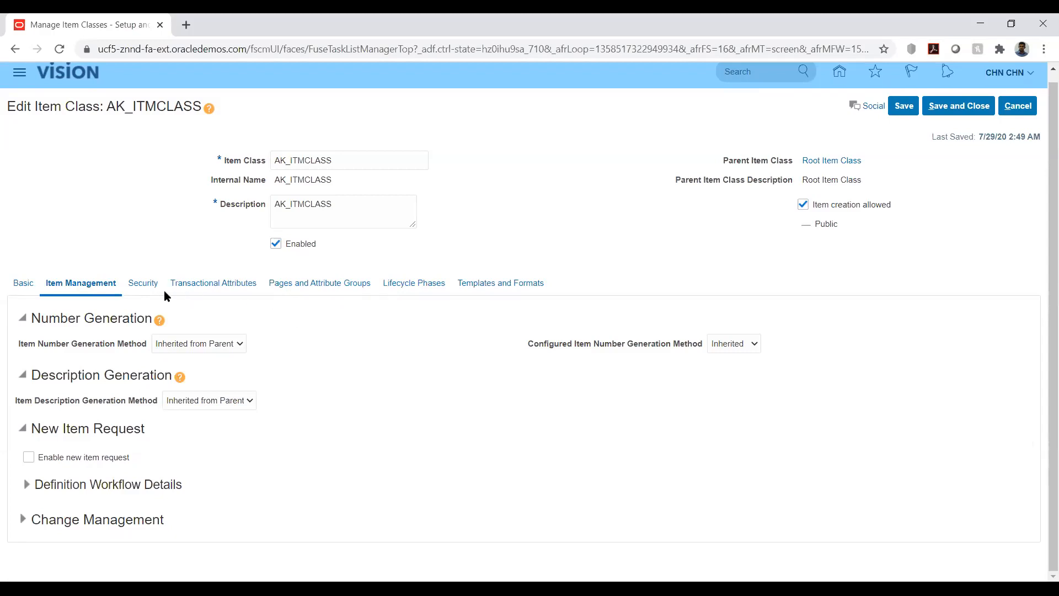
click(145, 285)
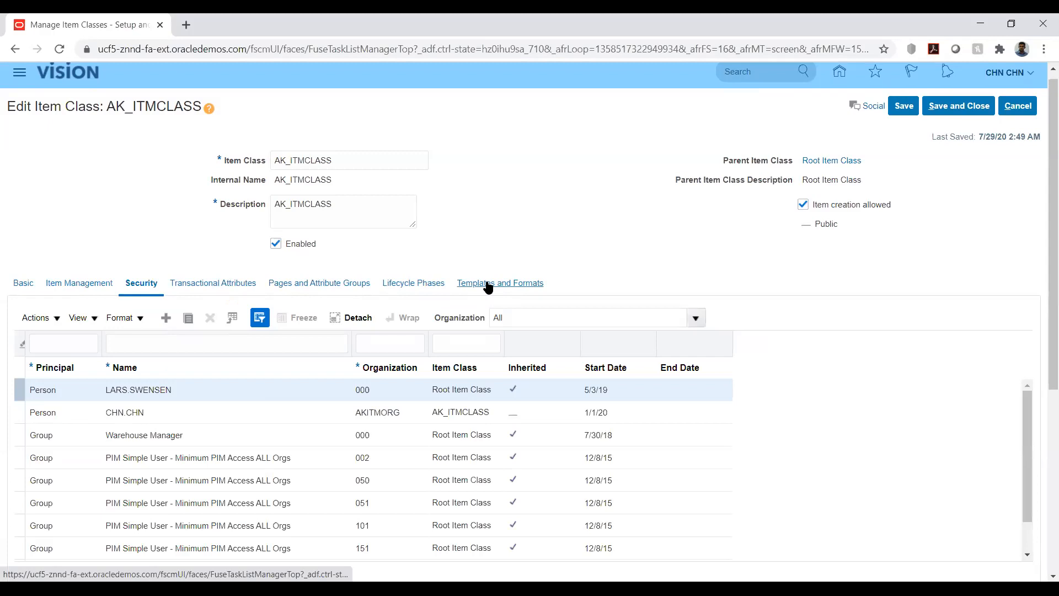
click(70, 284)
click(143, 283)
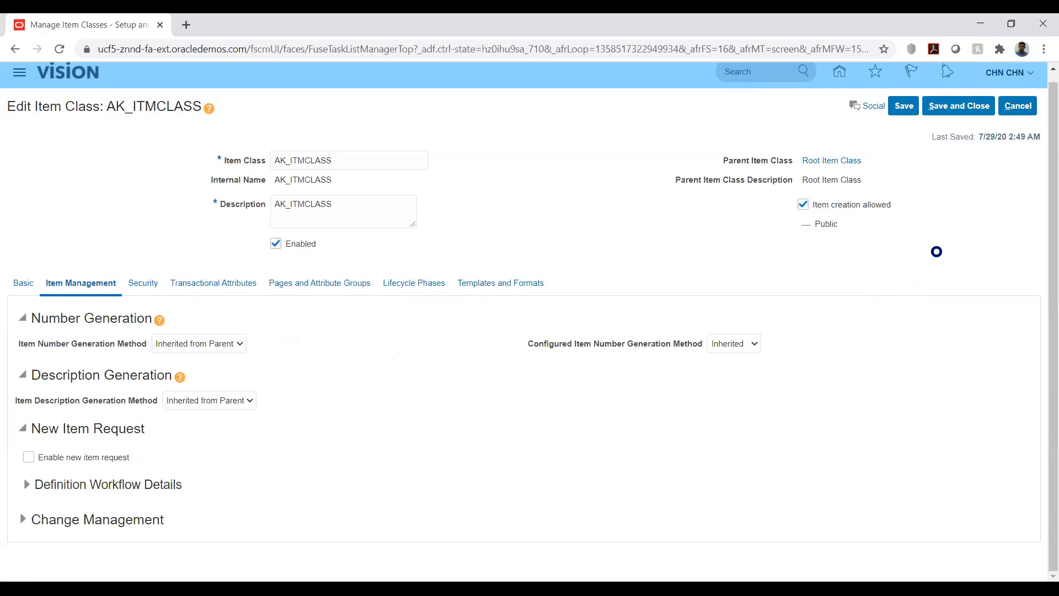
scroll(1016, 216, down, 4)
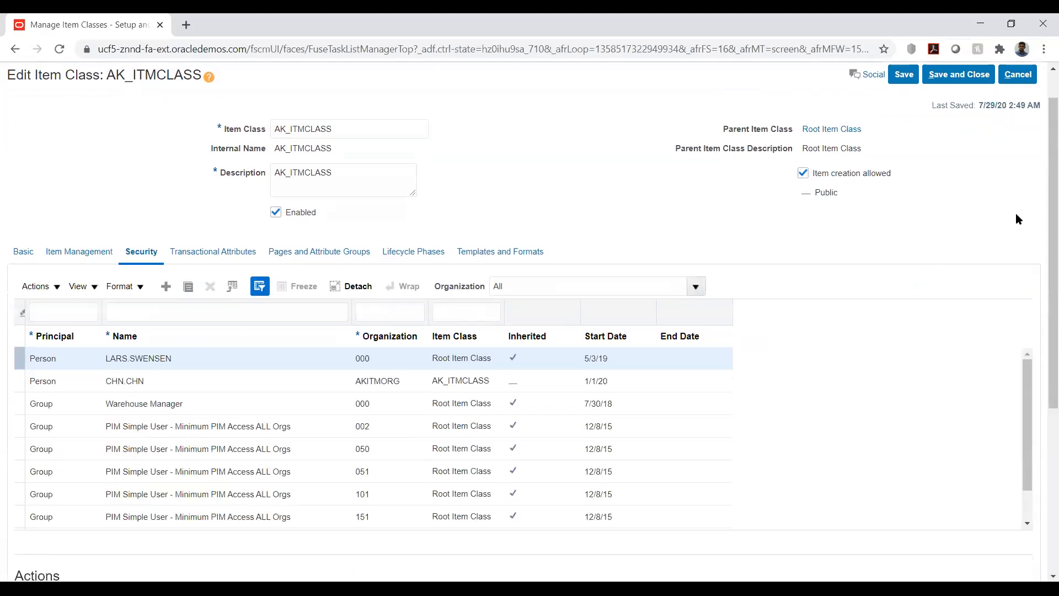
scroll(1017, 214, down, 2)
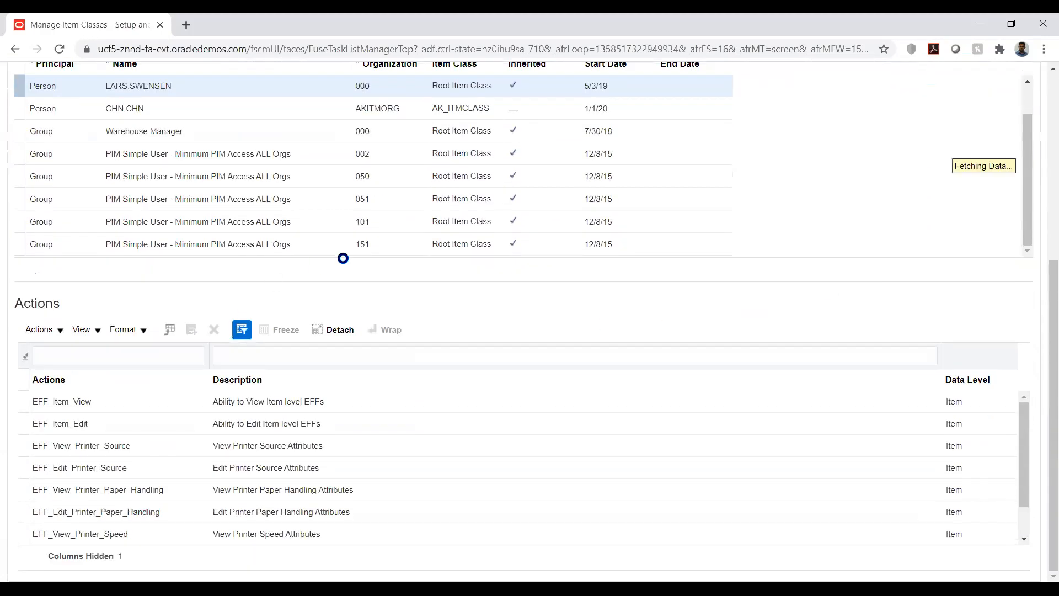
scroll(349, 257, up, 2)
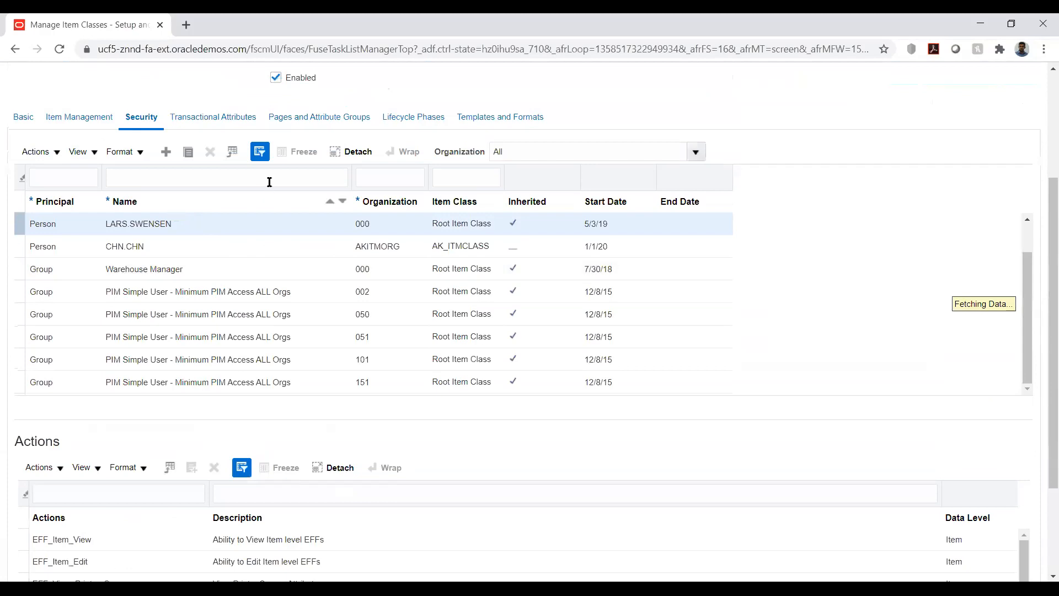
Step: Filter the security principals by the new user's name to isolate its row
click(259, 152)
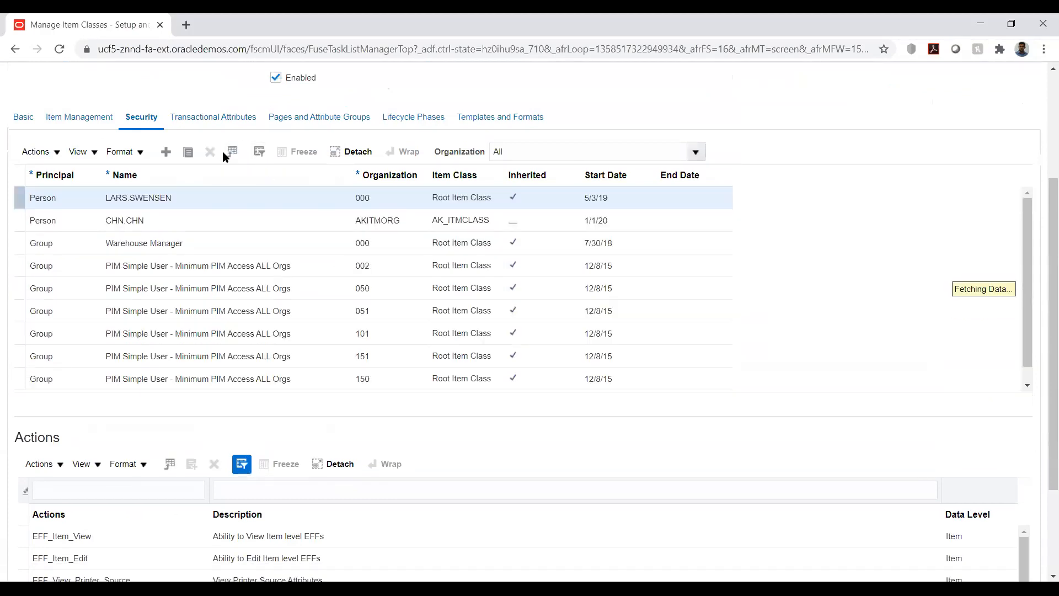
click(258, 152)
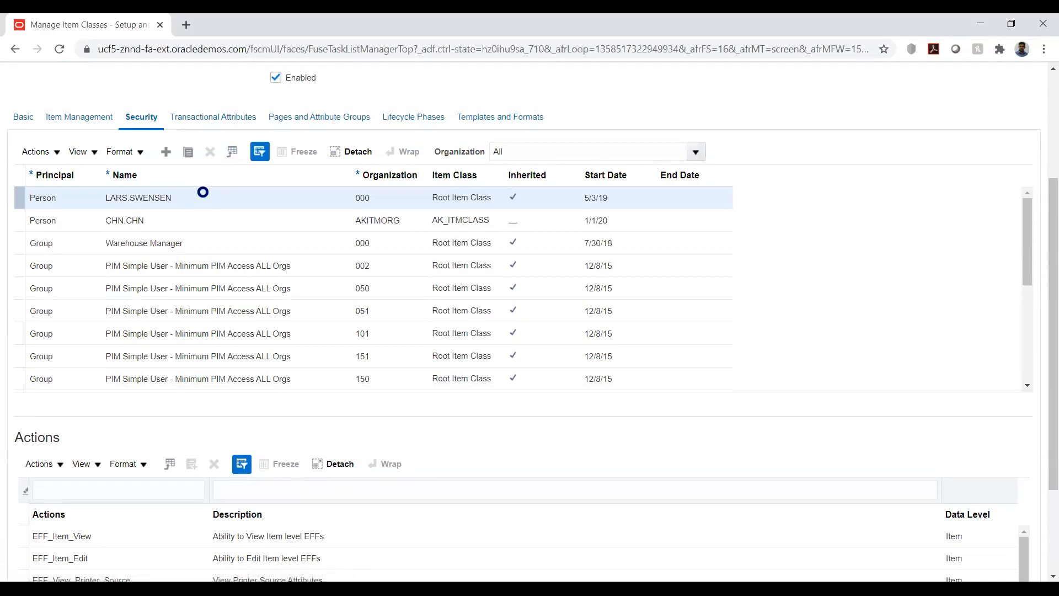
click(157, 175)
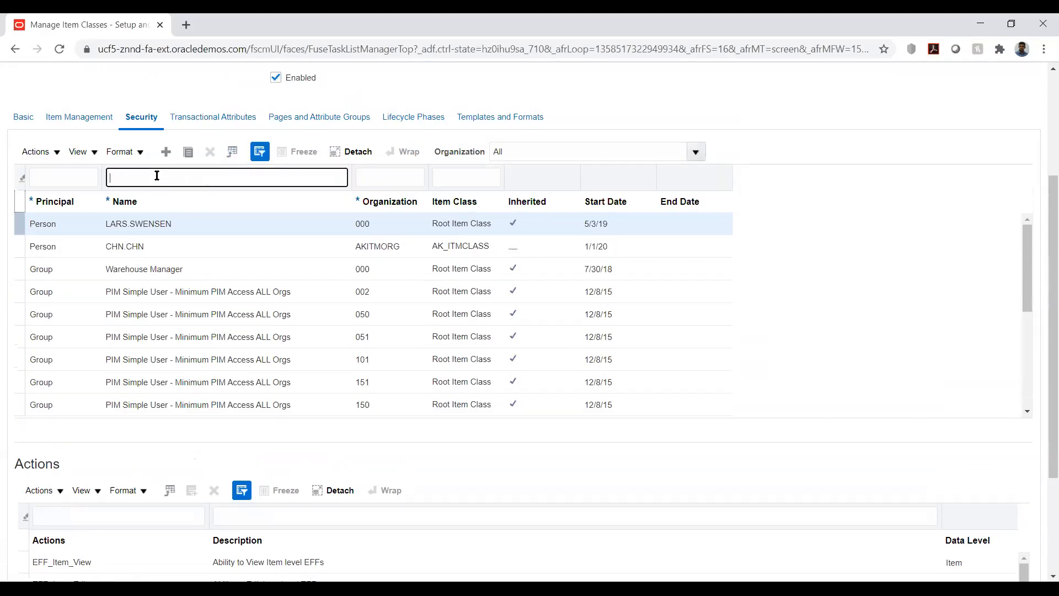
text(CHN.CHN)
key(Return)
click(157, 390)
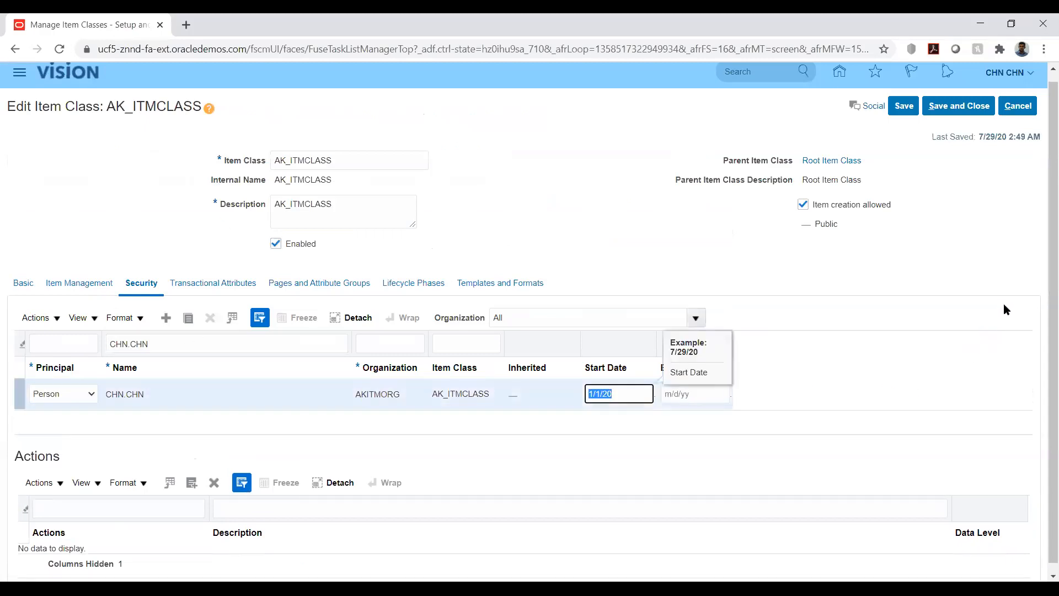
scroll(1004, 303, down, 2)
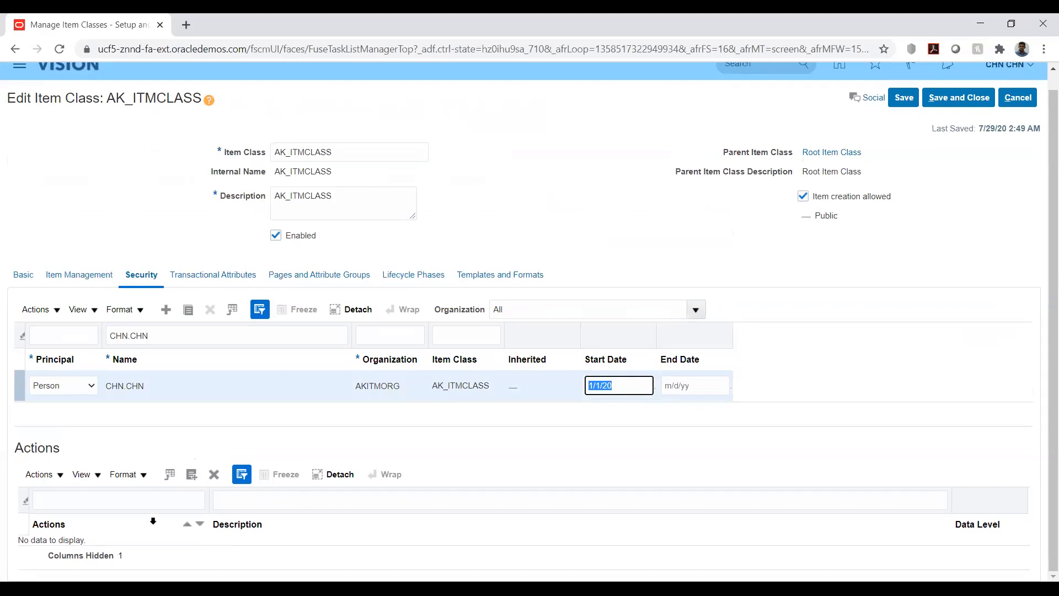
click(192, 475)
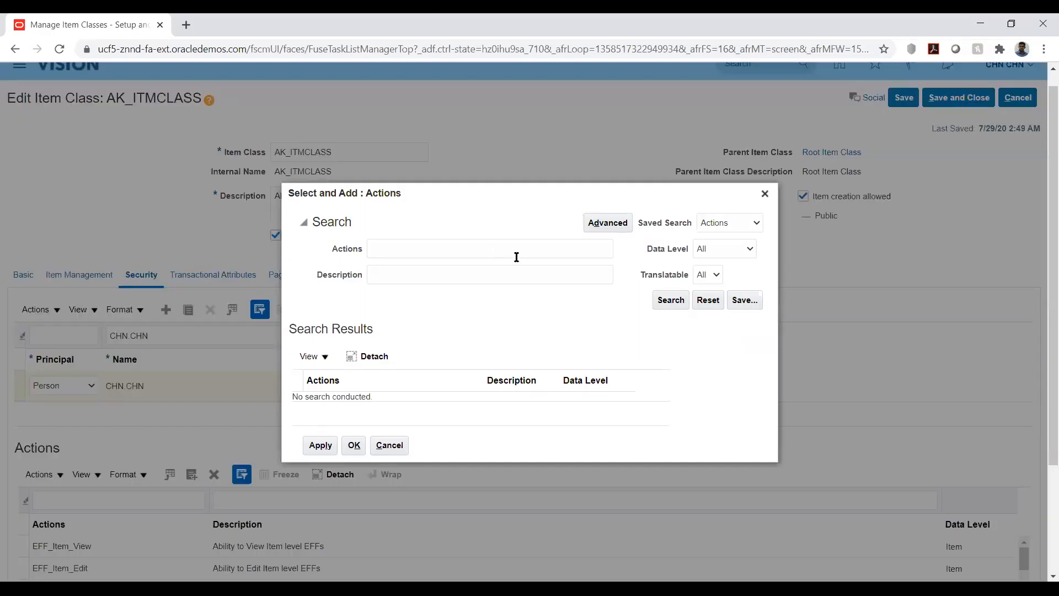
click(665, 302)
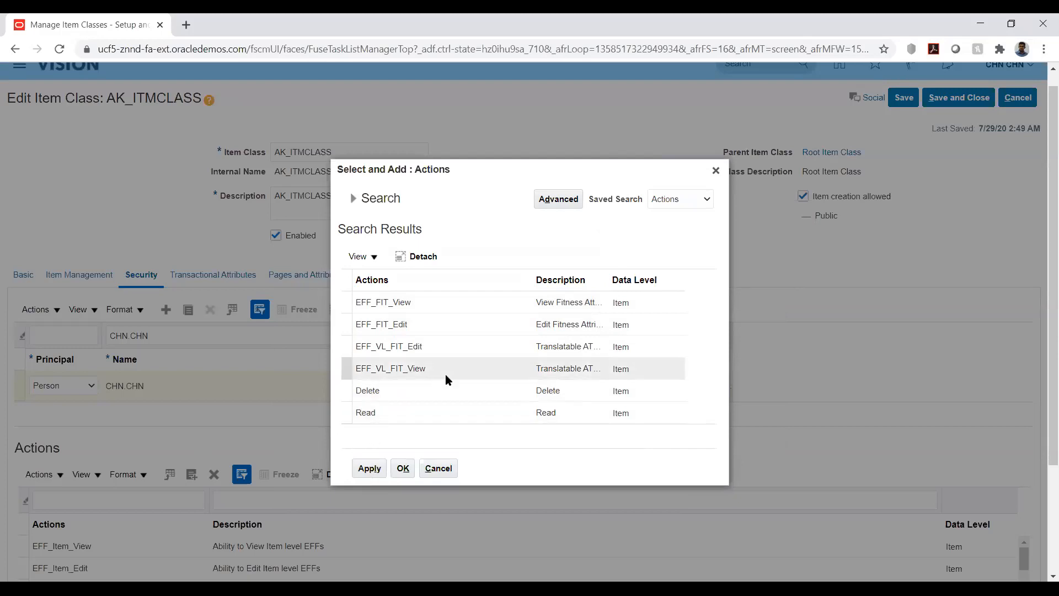
scroll(446, 375, up, 1)
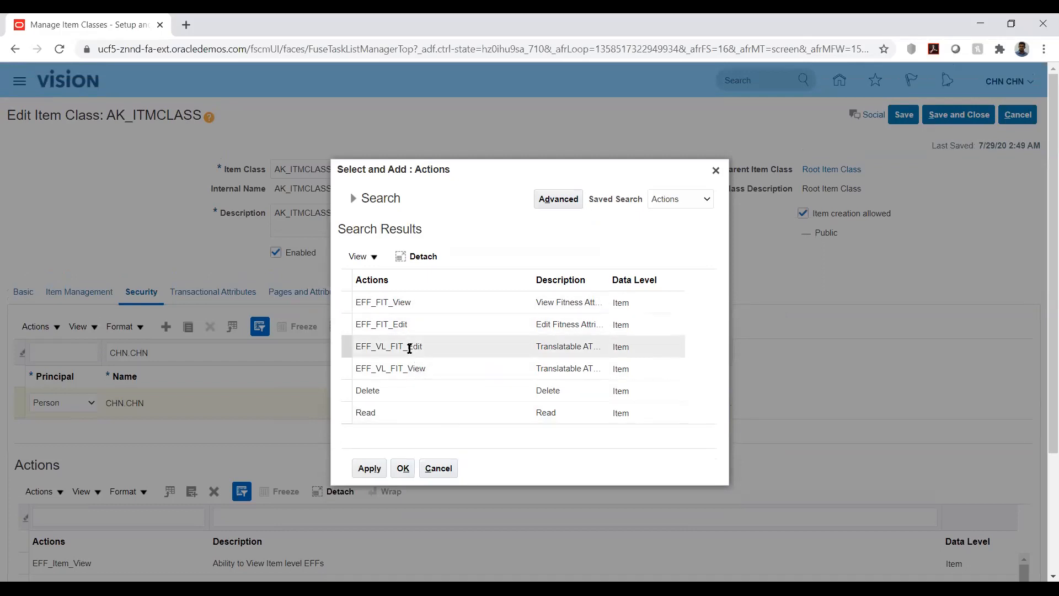
click(400, 303)
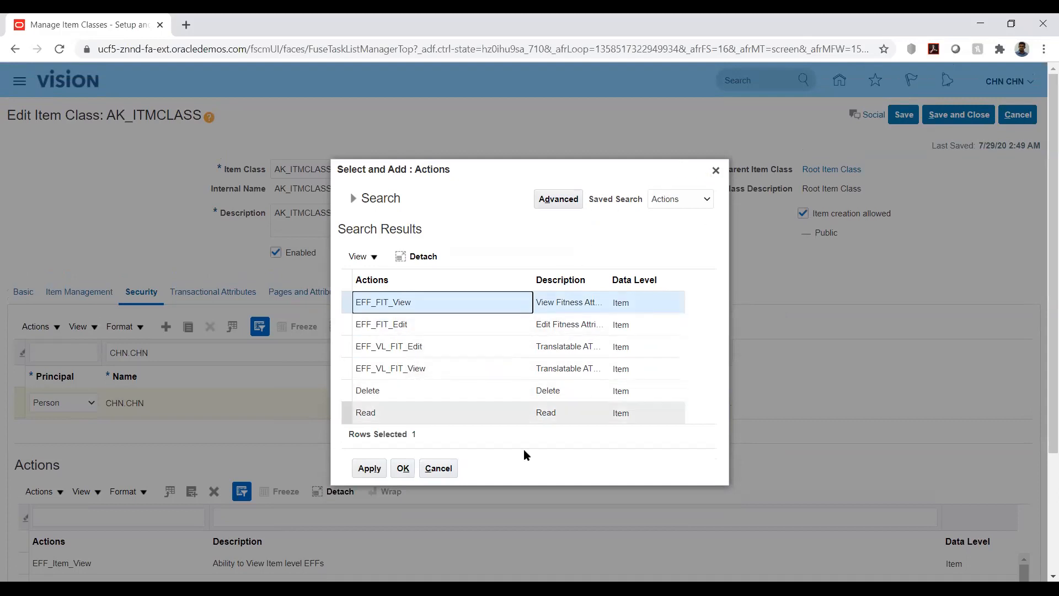
click(439, 468)
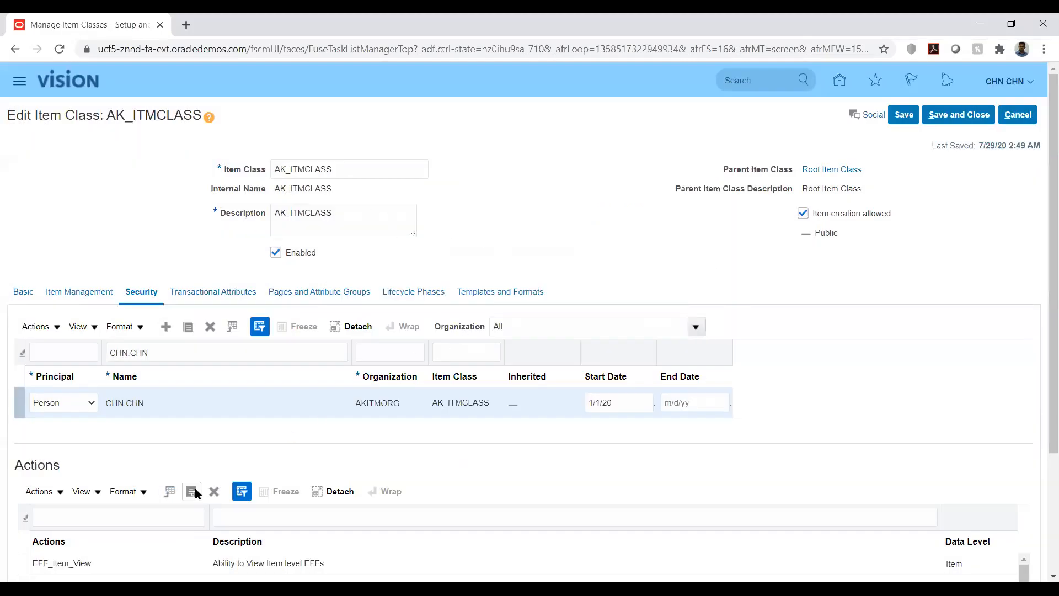
Step: Browse the Actions list granted for the selected principal
scroll(574, 428, down, 3)
scroll(389, 494, down, 3)
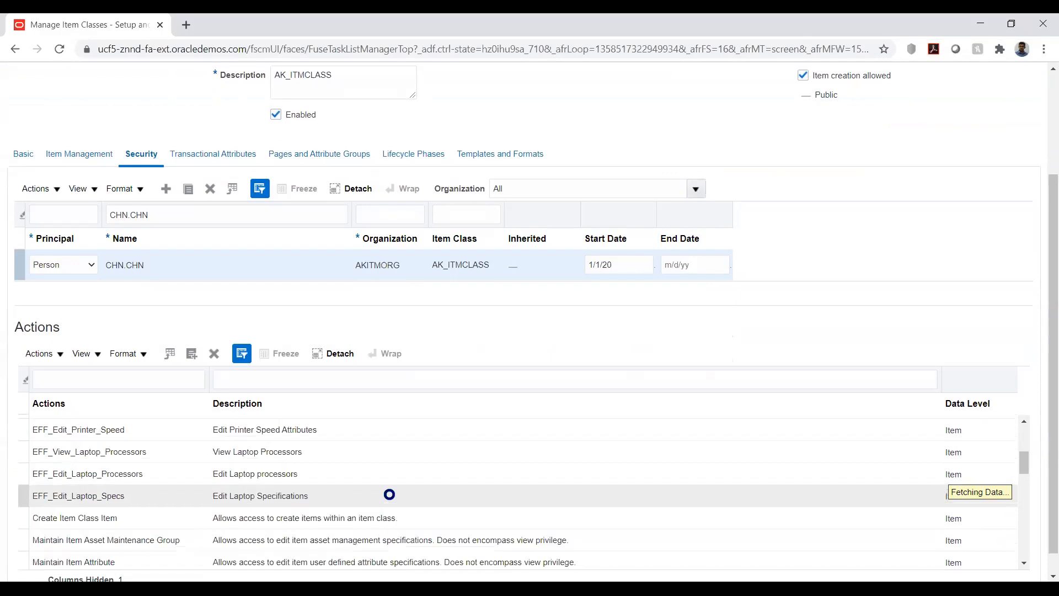
scroll(389, 494, down, 5)
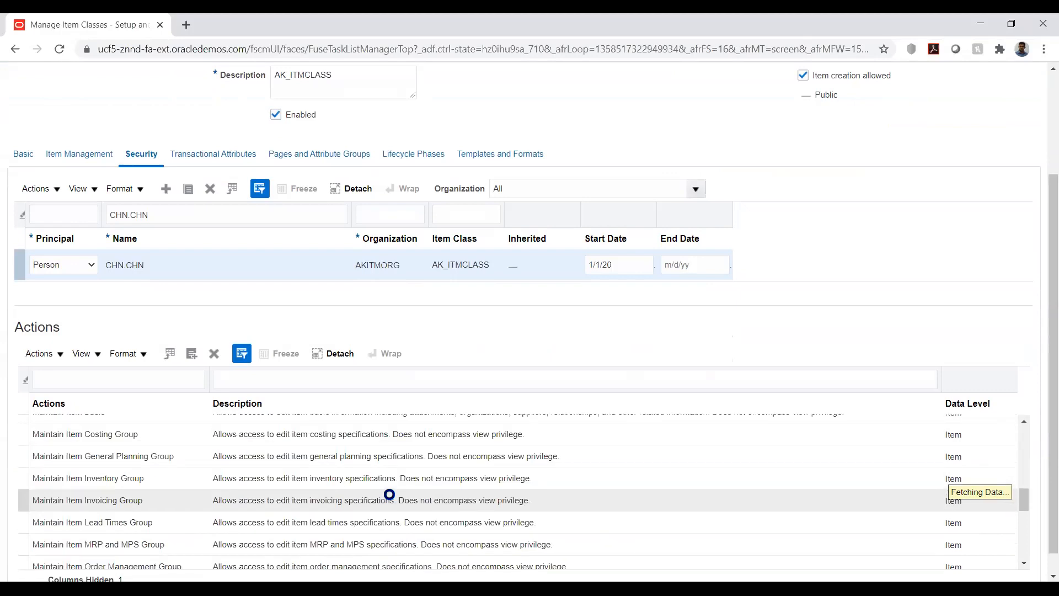
scroll(389, 495, up, 3)
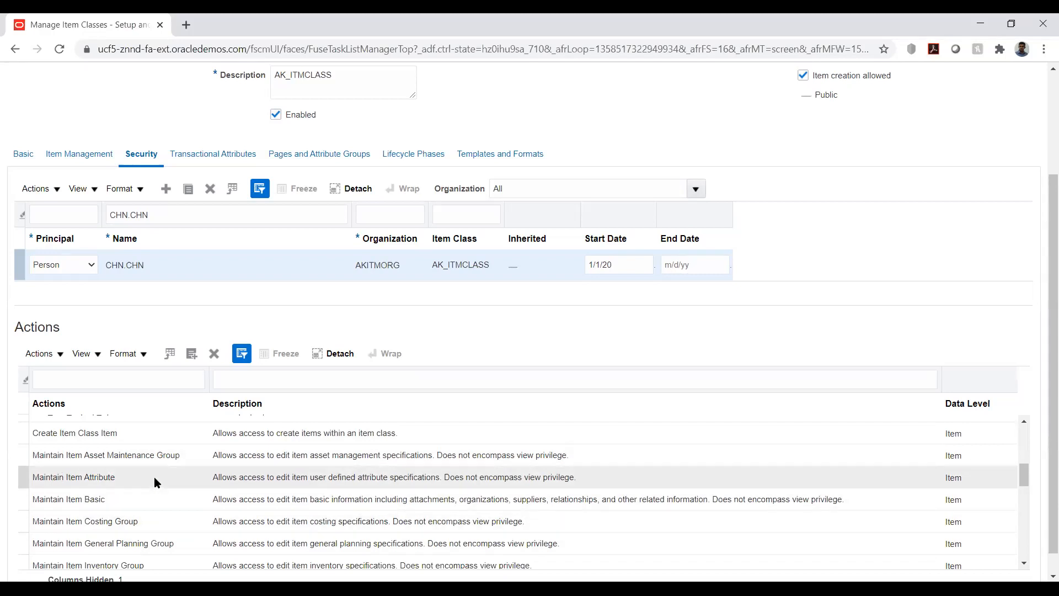
Step: Scroll through the maintain-item and EFF actions listed for the user's security grant on the item class
scroll(154, 477, down, 2)
scroll(155, 478, down, 2)
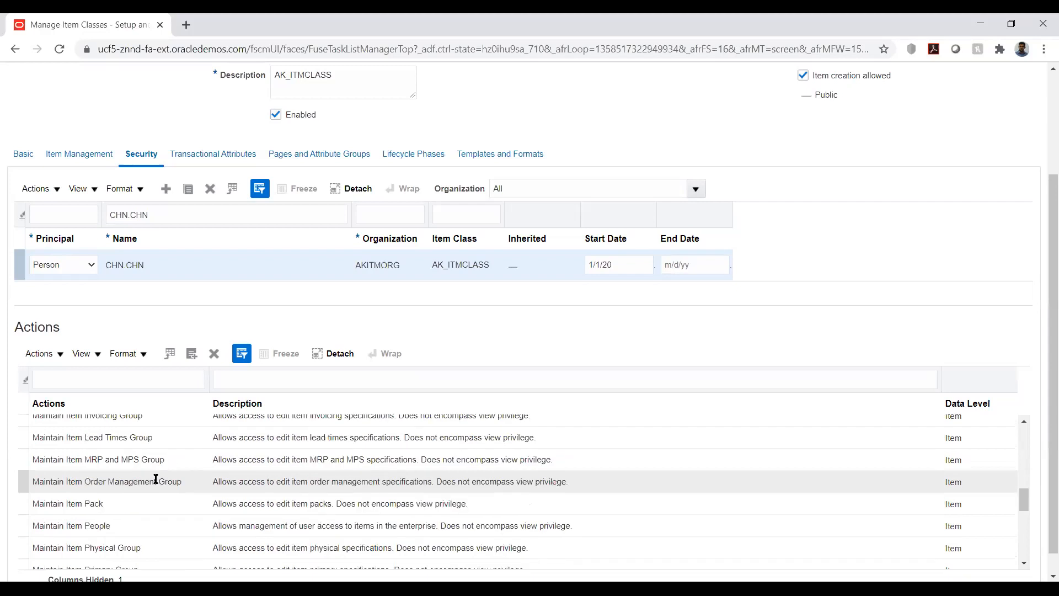
click(76, 437)
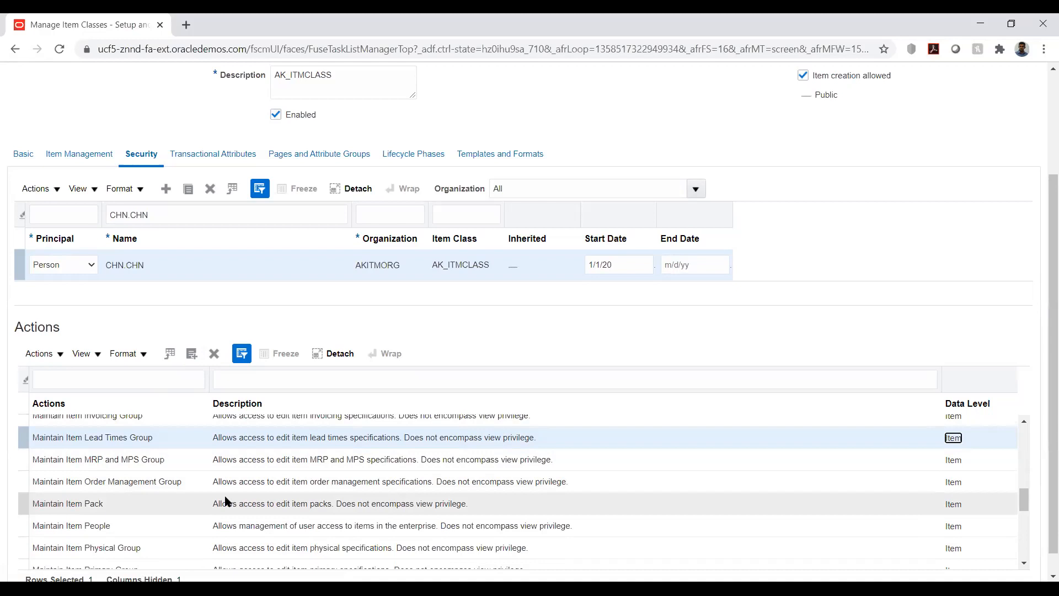
scroll(322, 497, down, 2)
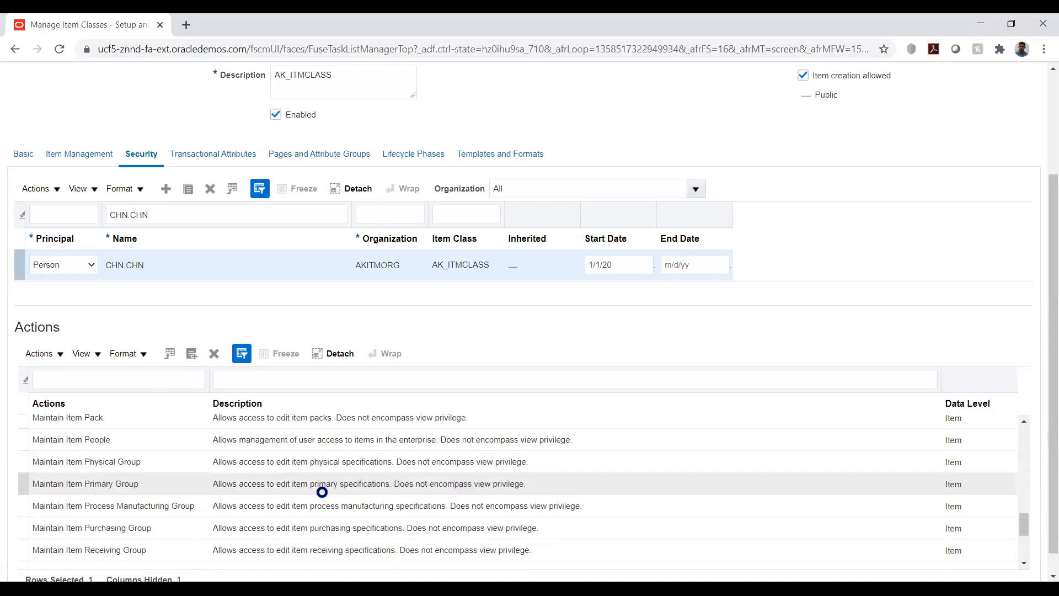
scroll(322, 494, down, 2)
scroll(323, 491, up, 4)
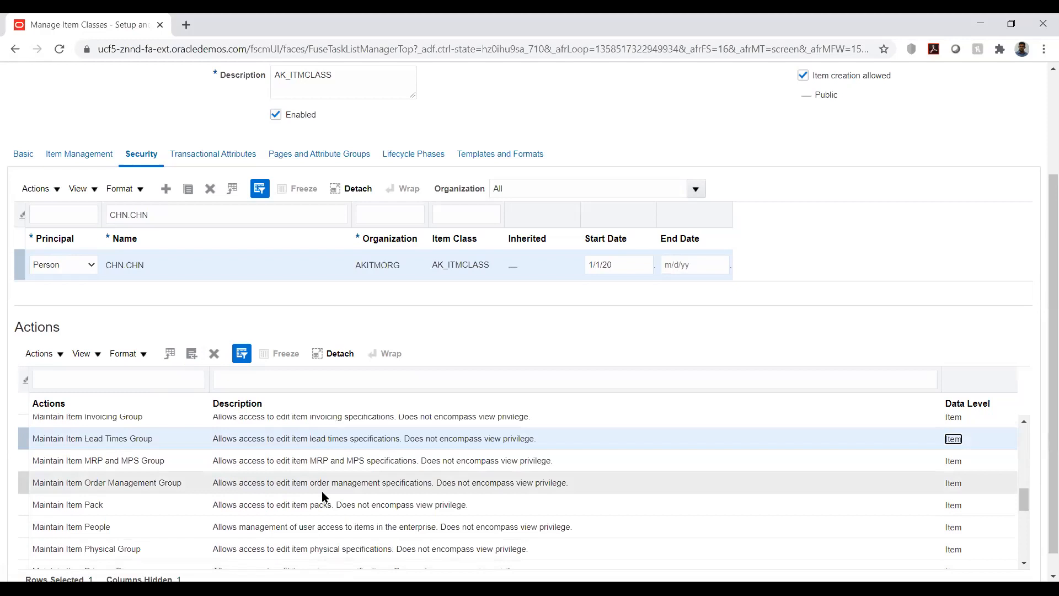
scroll(322, 495, up, 4)
scroll(323, 494, up, 8)
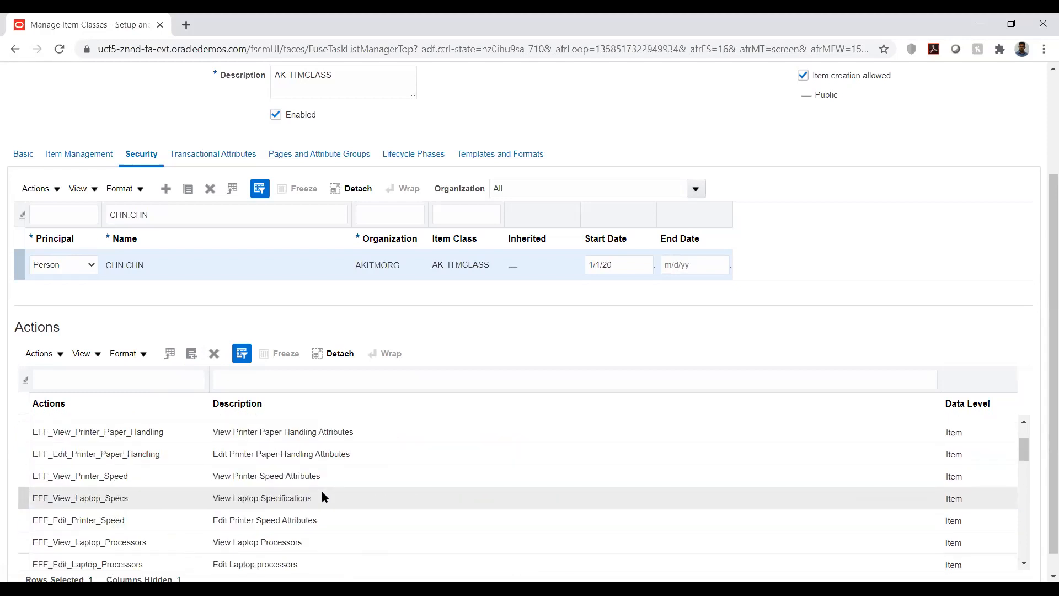
scroll(495, 396, down, 3)
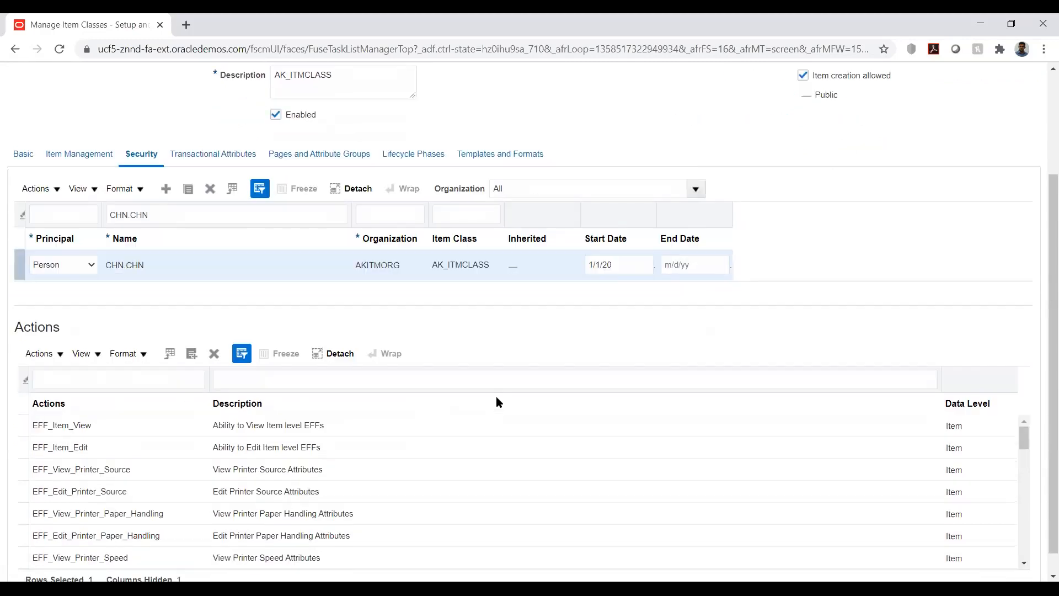
scroll(159, 456, down, 5)
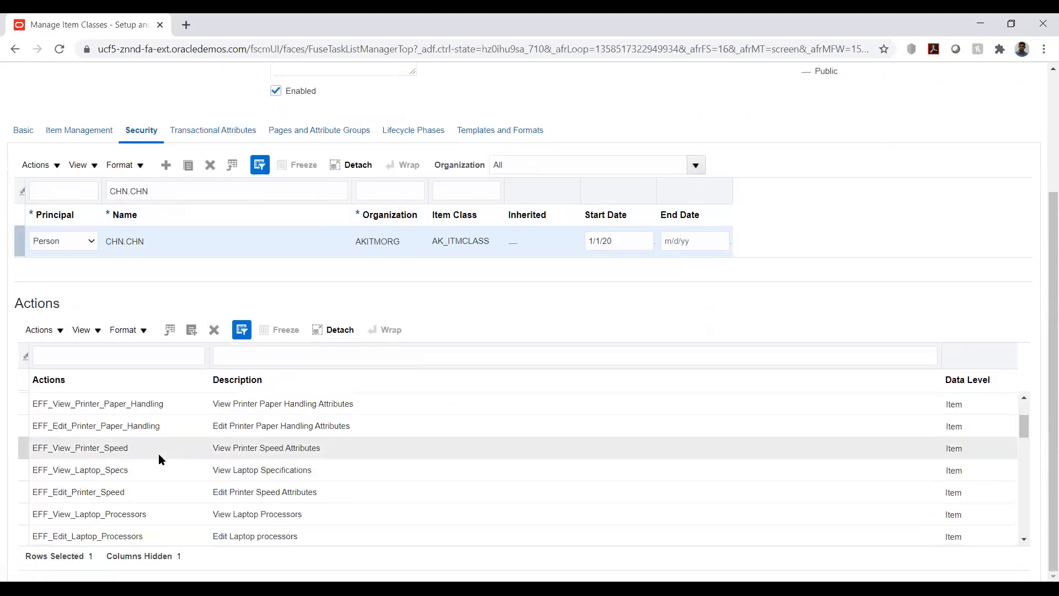
scroll(159, 459, down, 2)
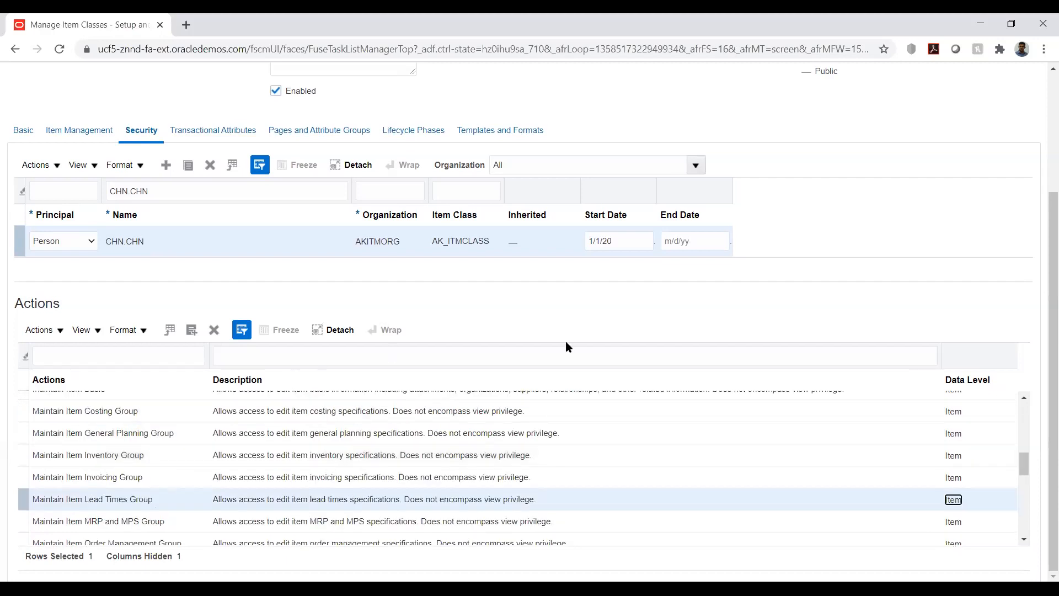
click(750, 319)
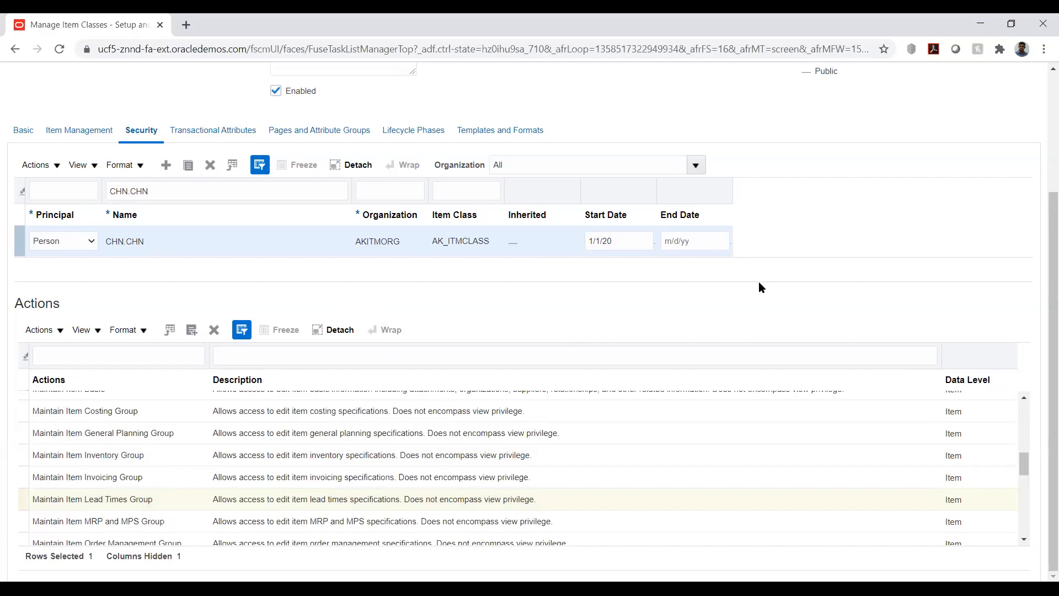
scroll(1043, 276, up, 3)
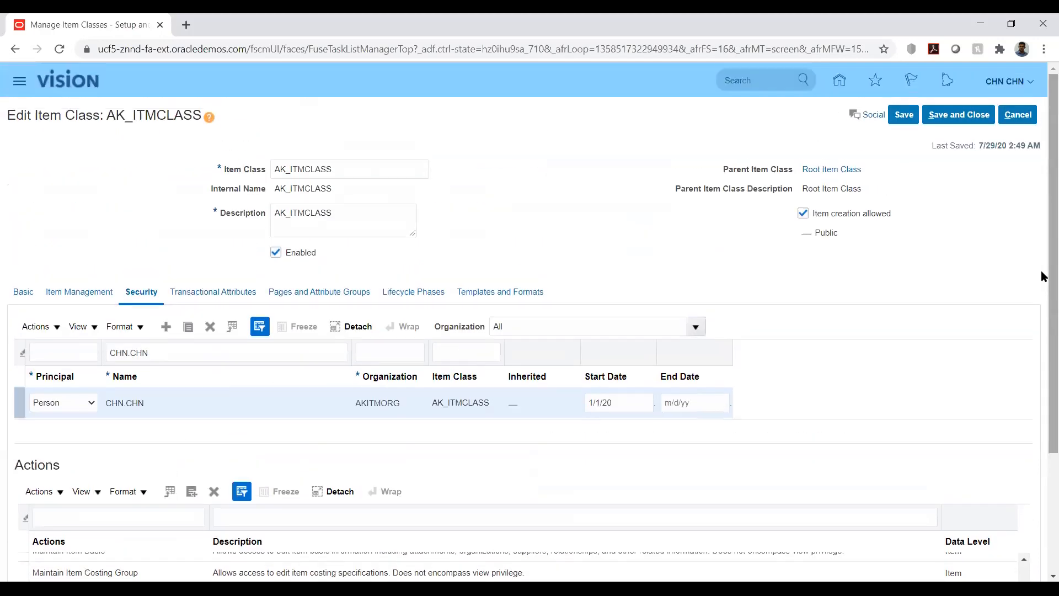
Step: Save and close the AK_ITMCLASS item class and exit the Manage Item Classes page
click(905, 115)
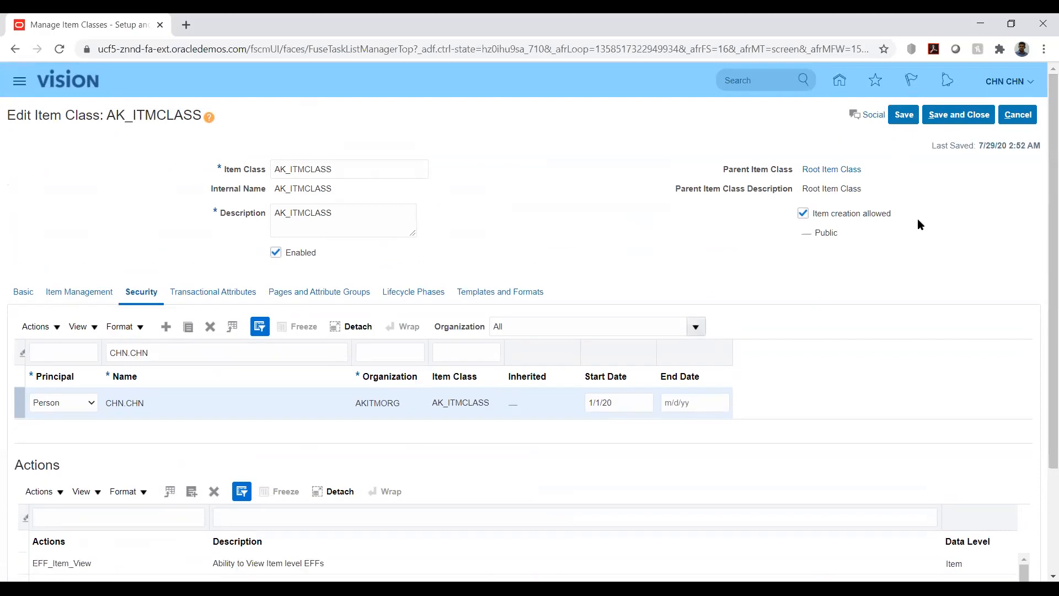
click(940, 116)
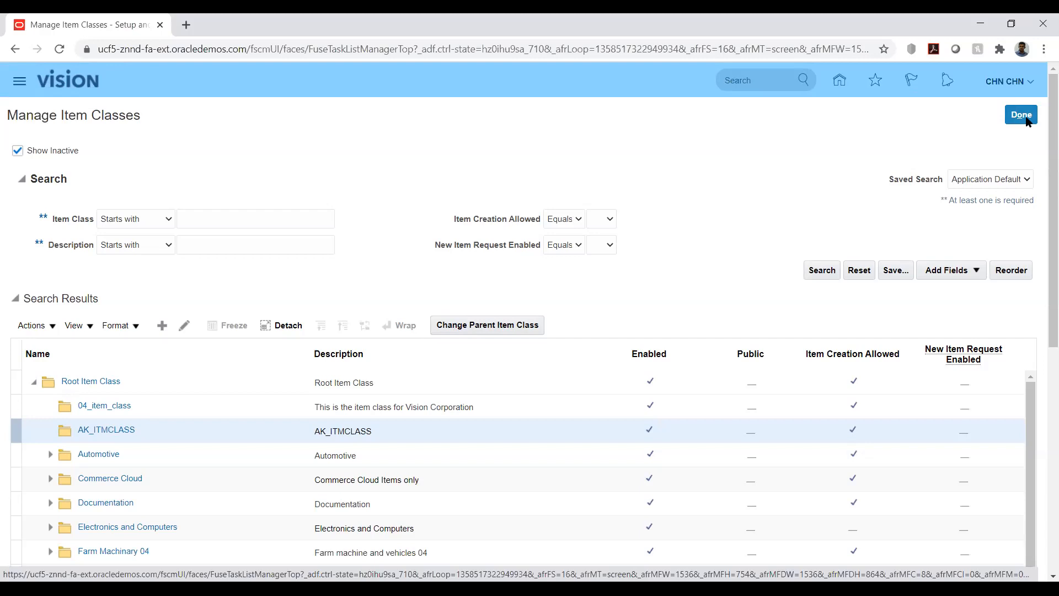
click(1025, 117)
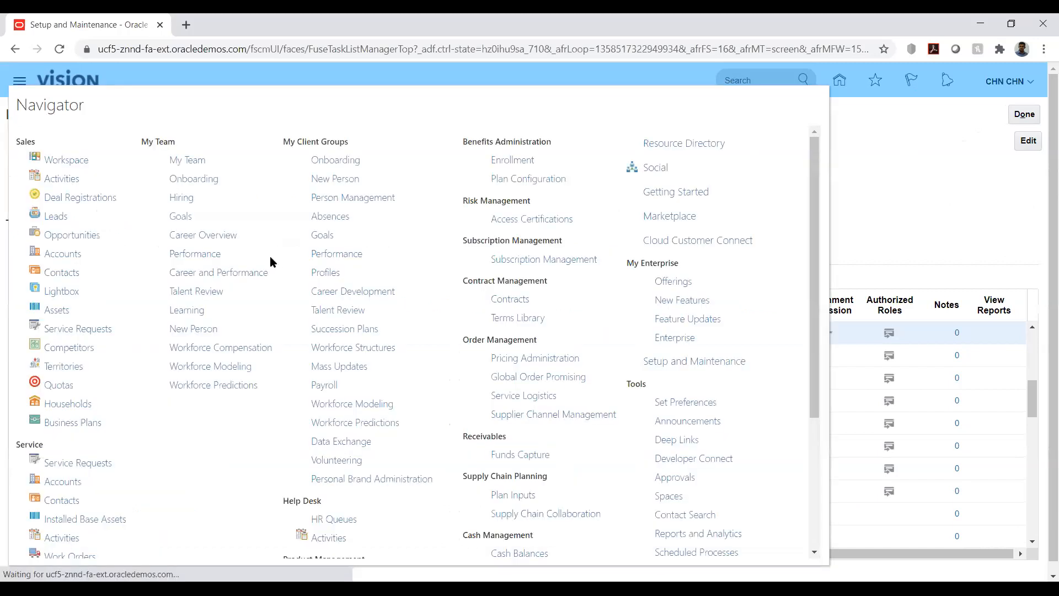
Step: Open the Security Console from the Navigator and go to its user accounts
scroll(727, 335, down, 4)
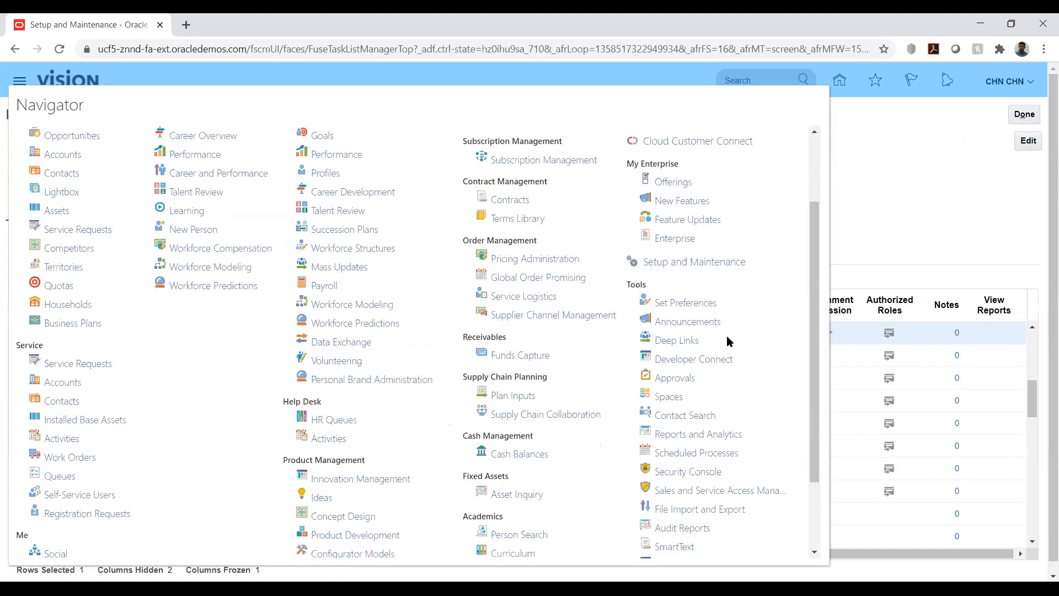
click(691, 376)
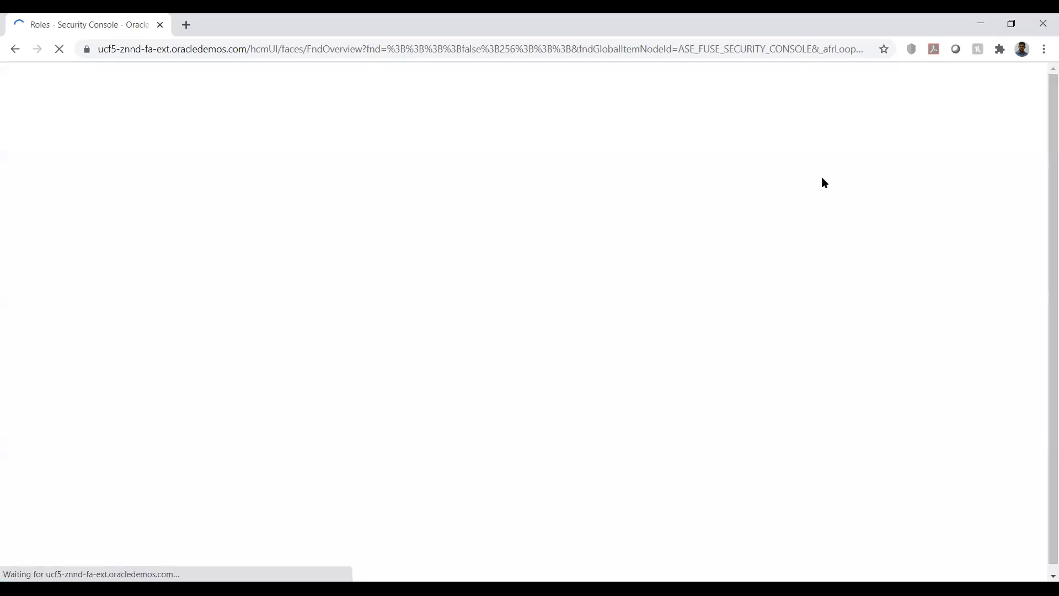
click(777, 216)
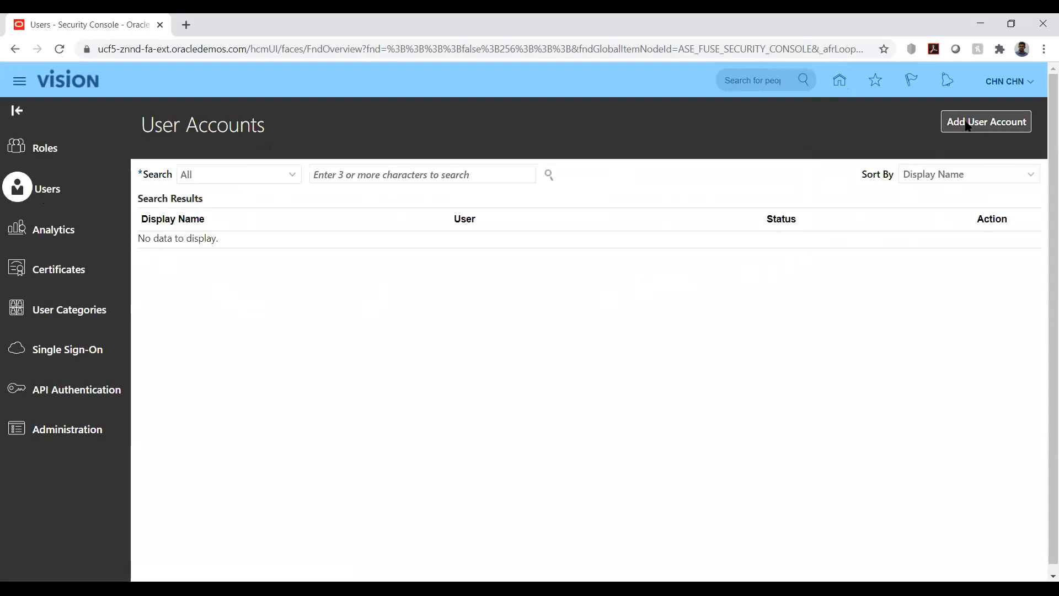
Step: Search the user accounts for the implementation user's user name
click(972, 126)
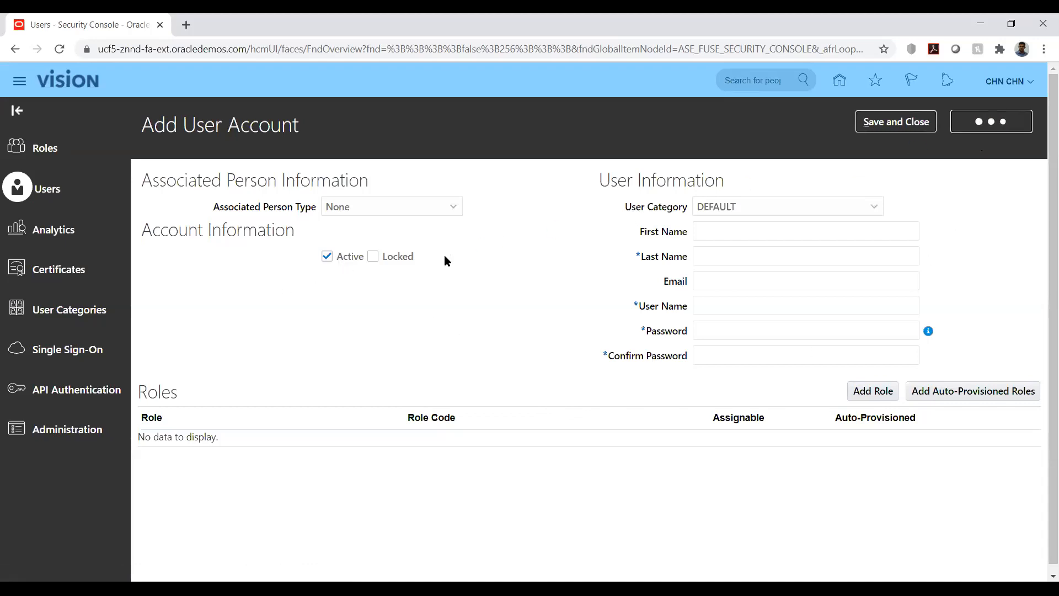
click(392, 172)
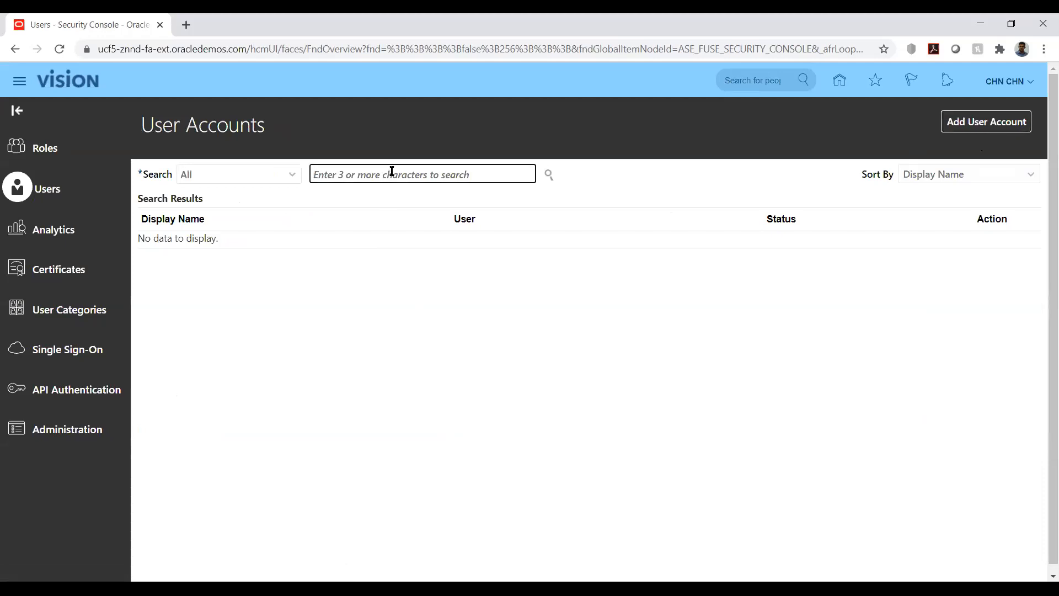
text(CH)
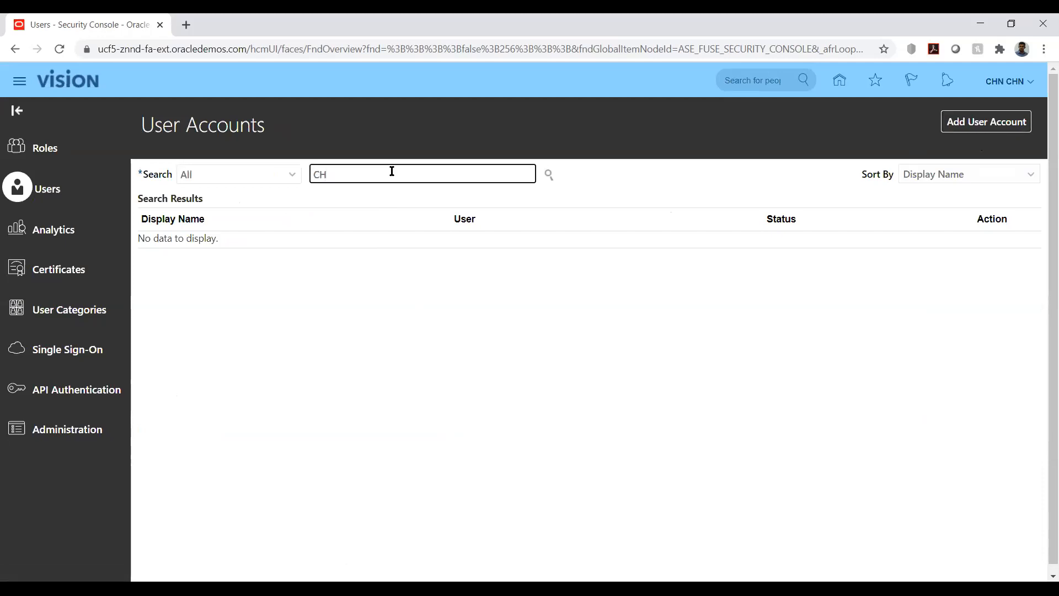
text(N.CHN)
key(Return)
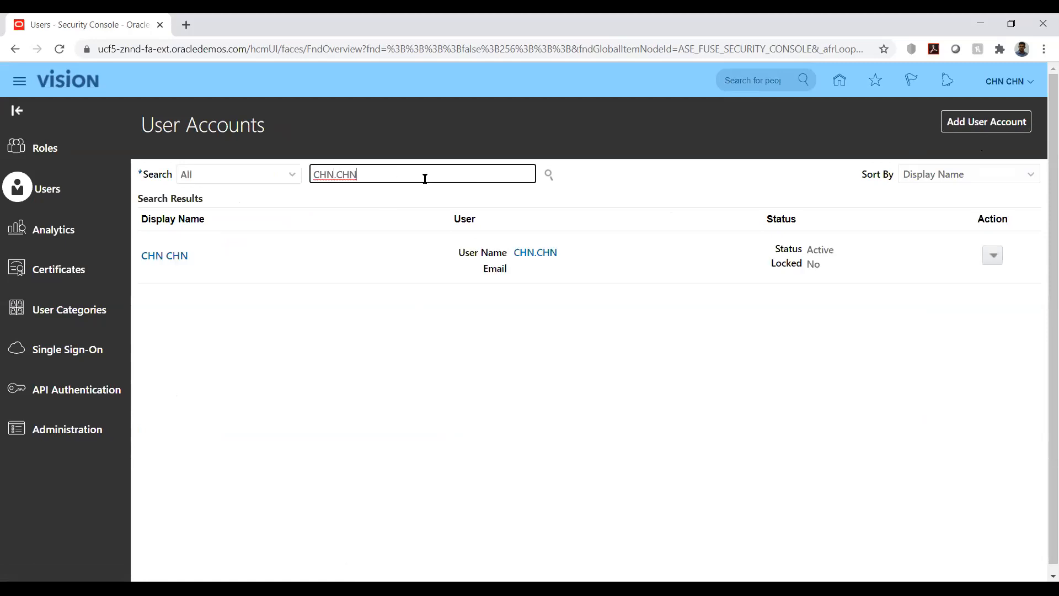
Step: Review the roles assigned in the user's account details, then return to the home page
click(163, 256)
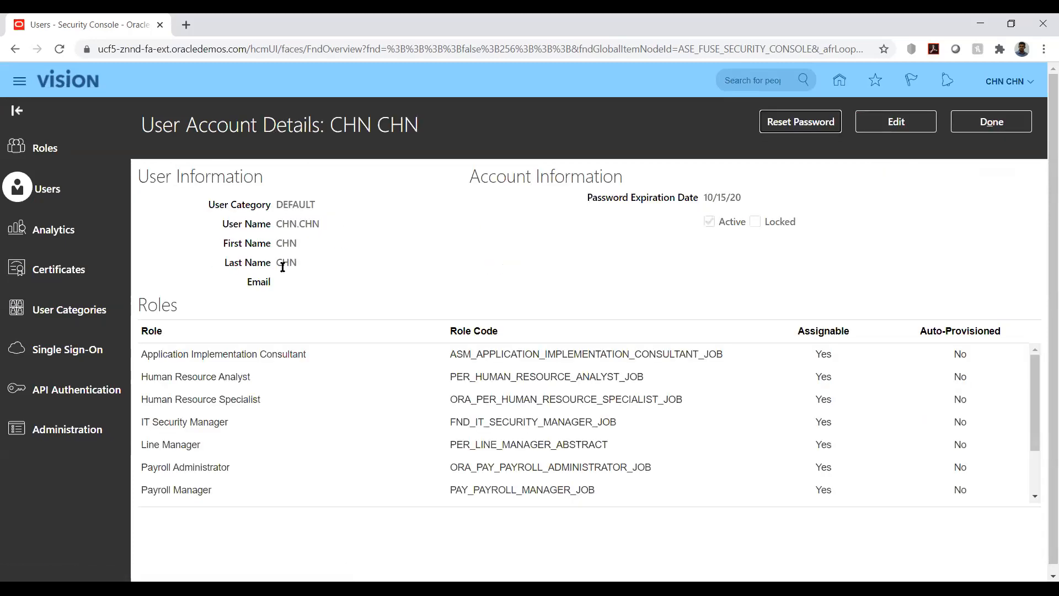
scroll(430, 215, down, 1)
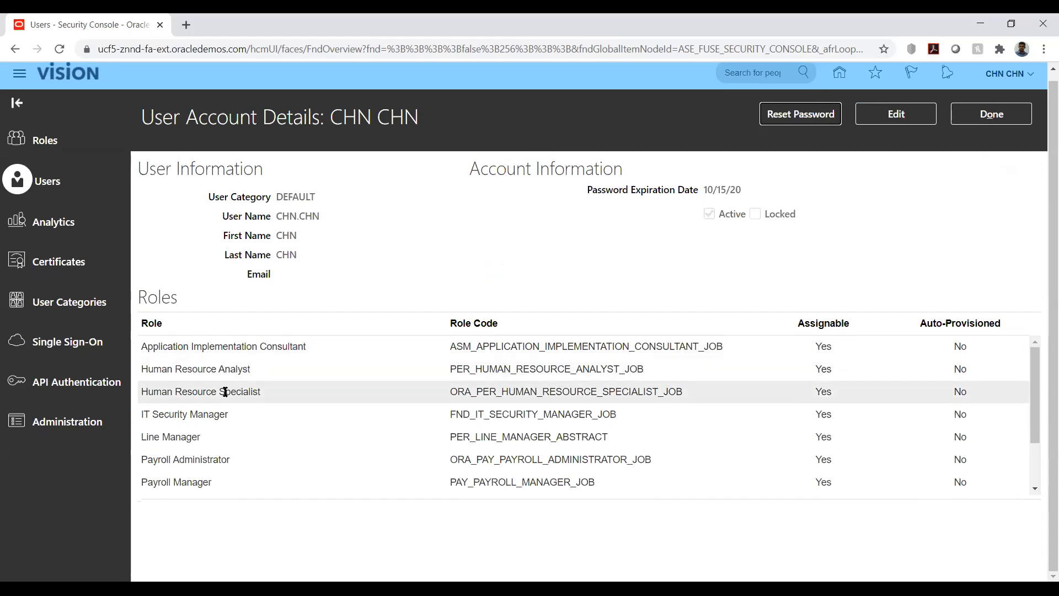
scroll(223, 392, down, 2)
scroll(225, 391, up, 3)
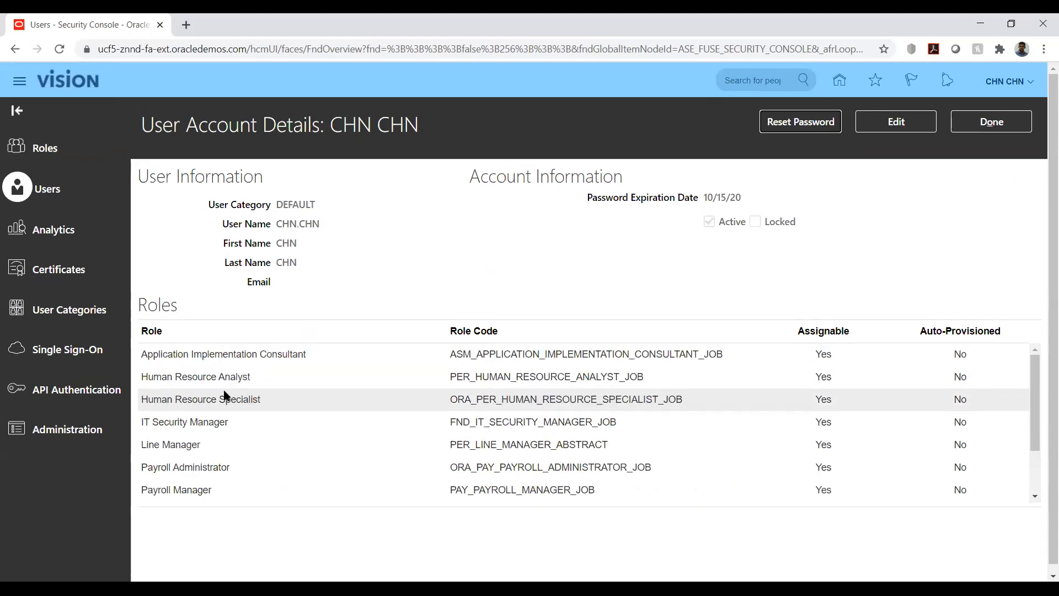
scroll(224, 383, down, 2)
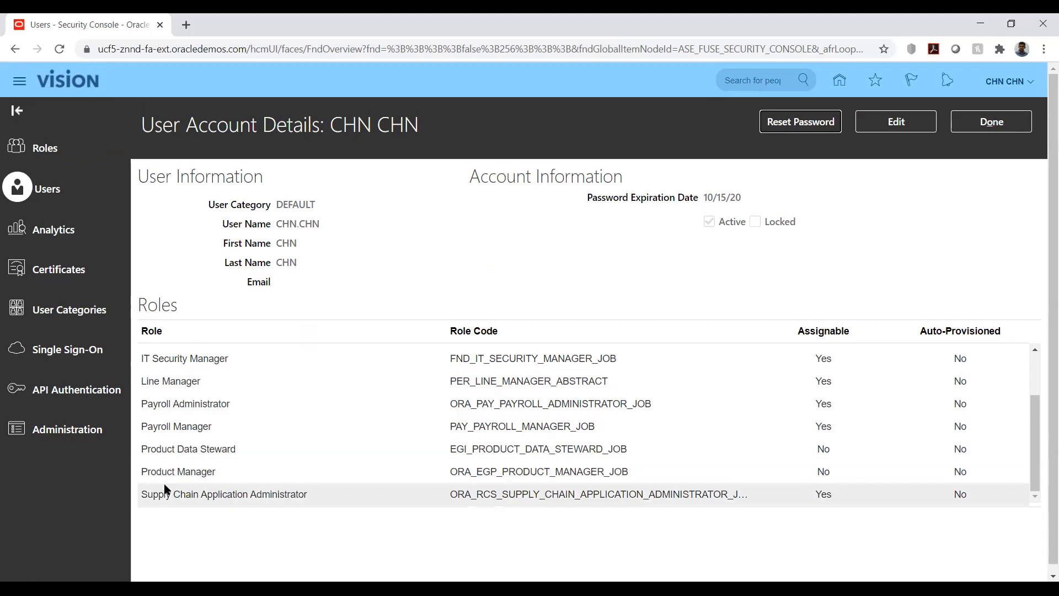
click(172, 471)
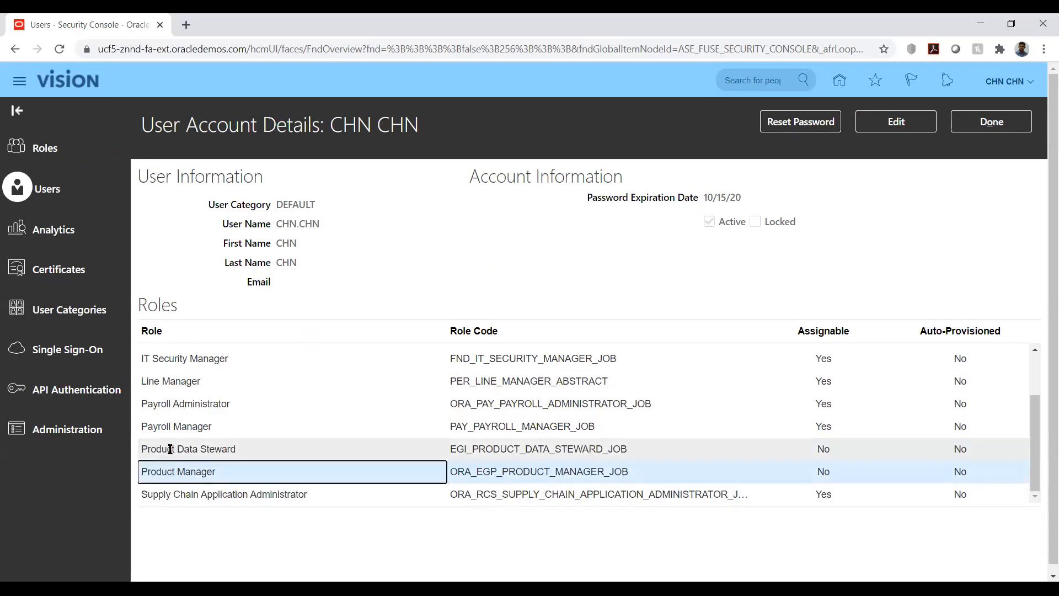
click(170, 449)
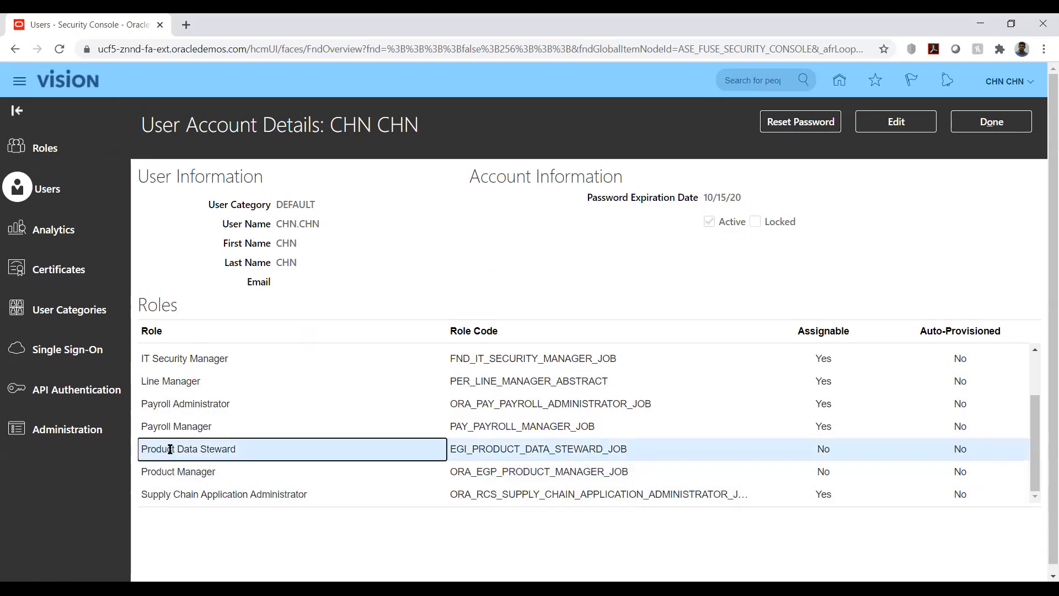
click(159, 496)
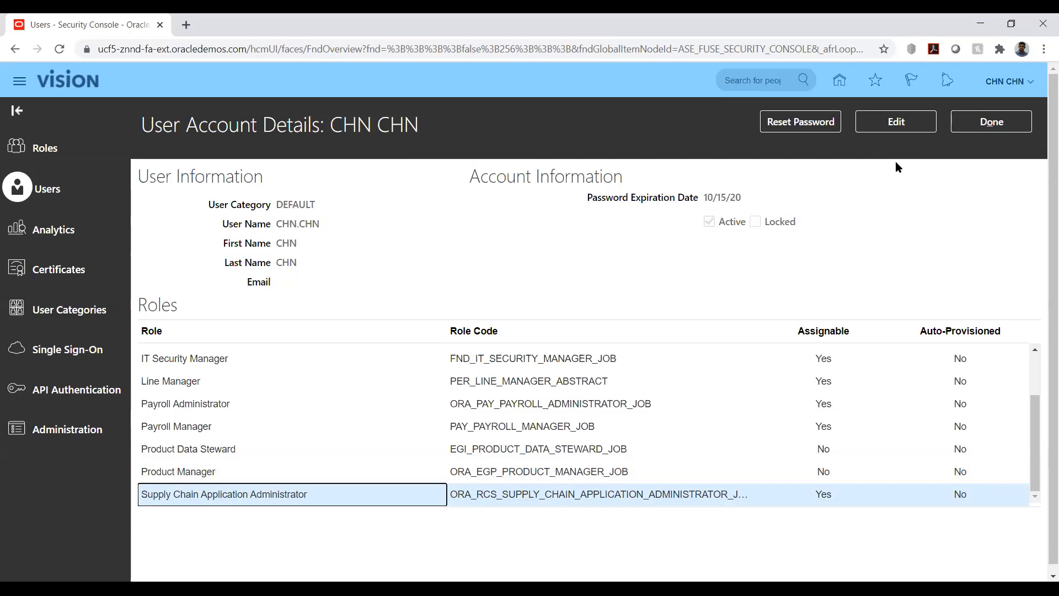
click(979, 127)
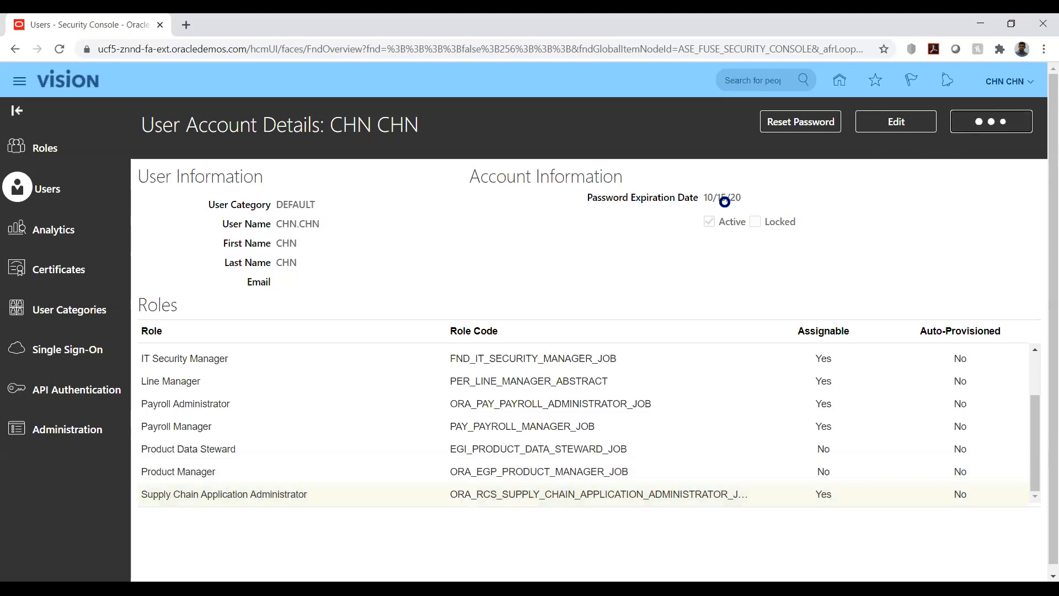
click(839, 83)
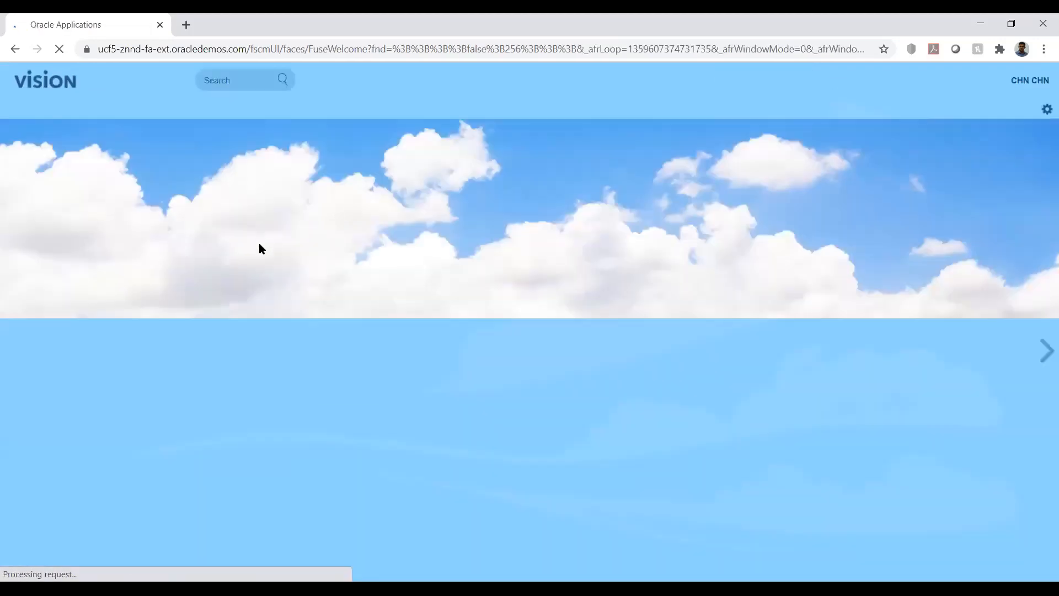
Step: Open Product Information Management from the Product Management group on the home page
scroll(147, 412, down, 3)
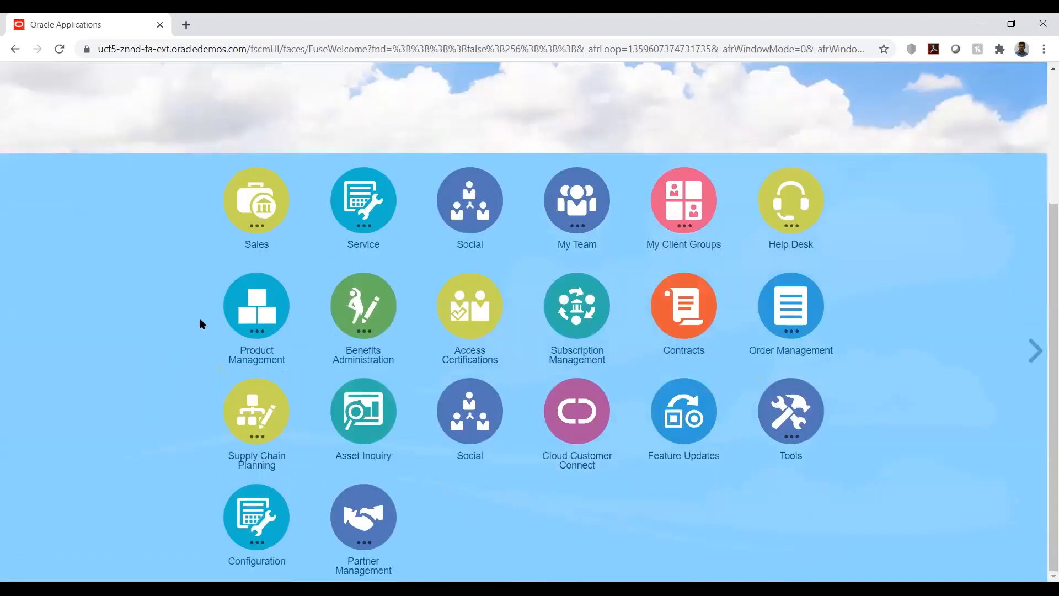
click(256, 304)
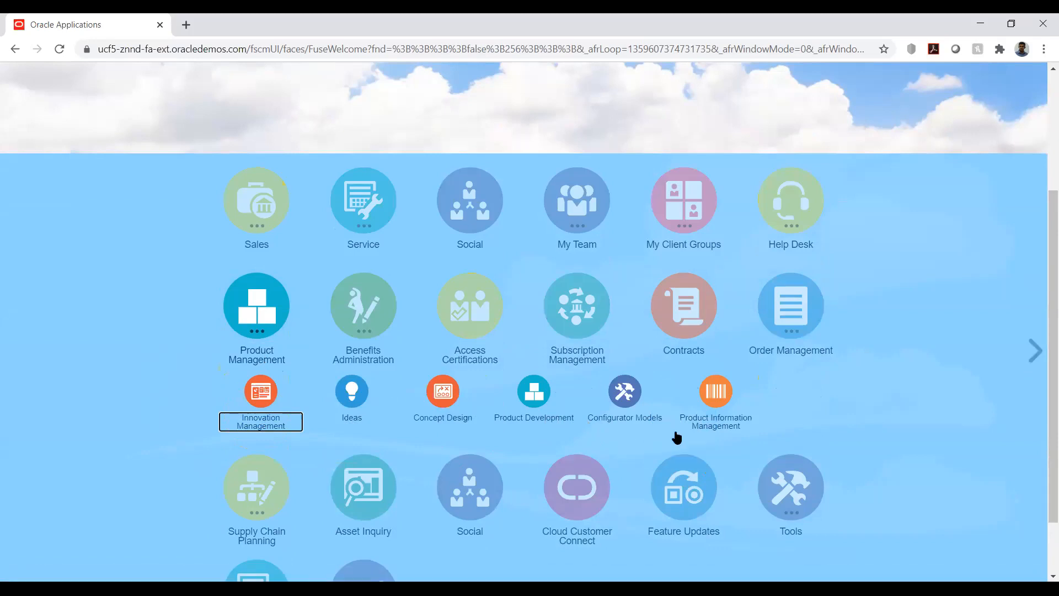
scroll(706, 422, up, 3)
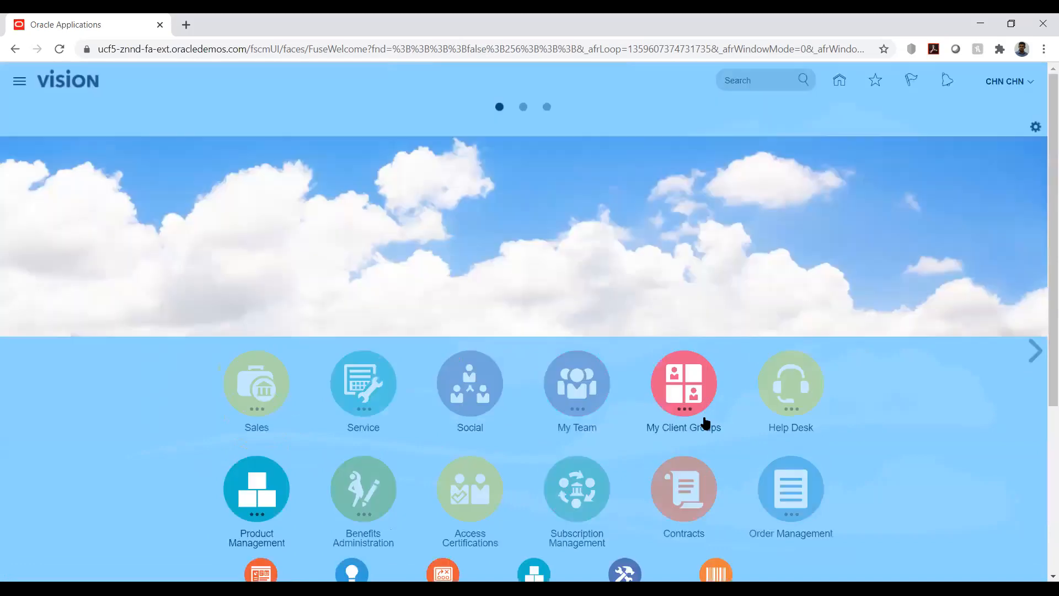
scroll(480, 395, down, 3)
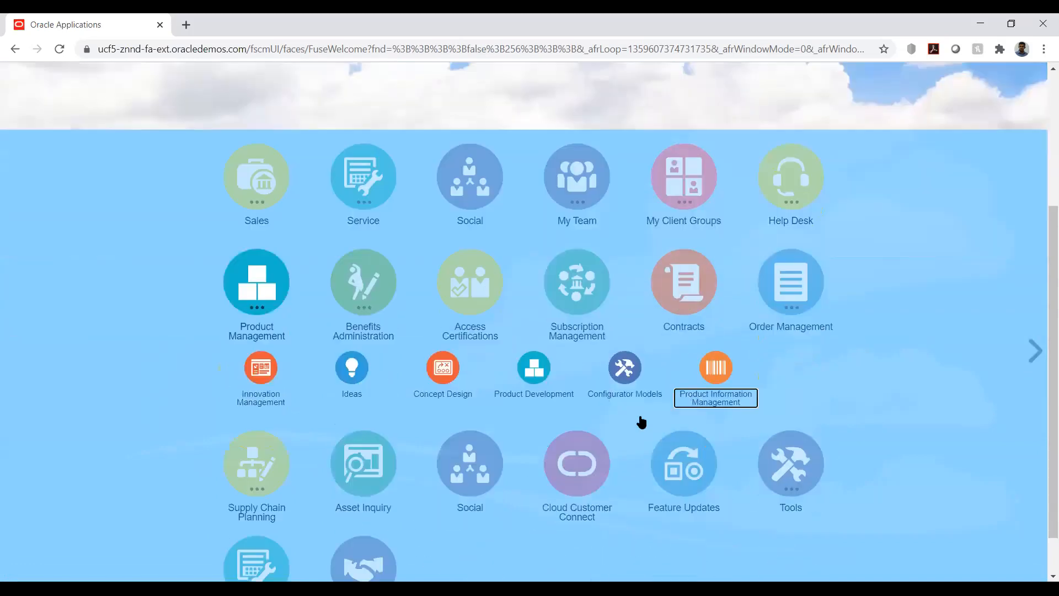
click(715, 369)
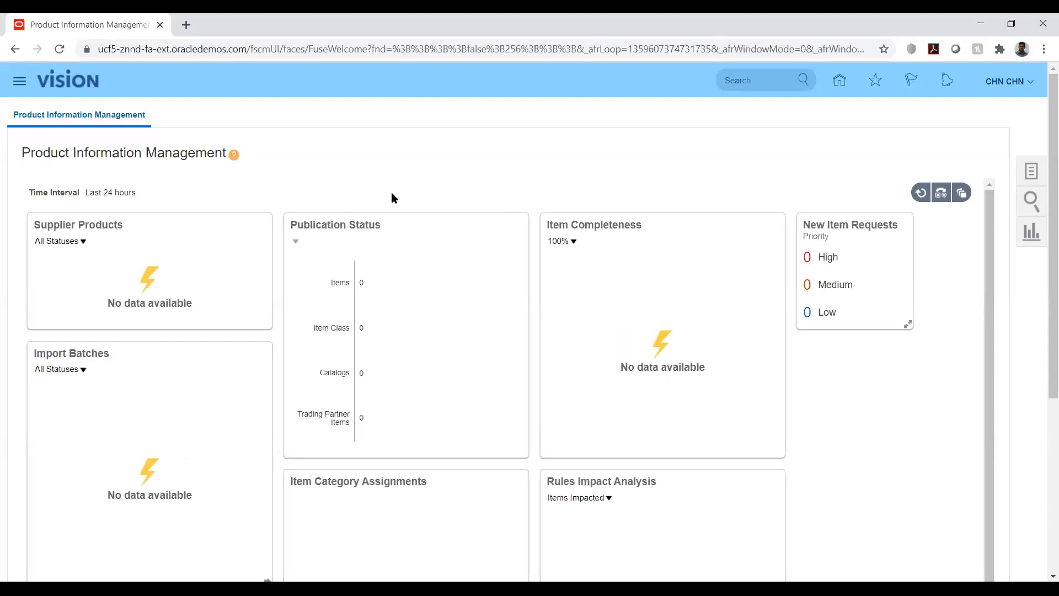
scroll(369, 181, down, 1)
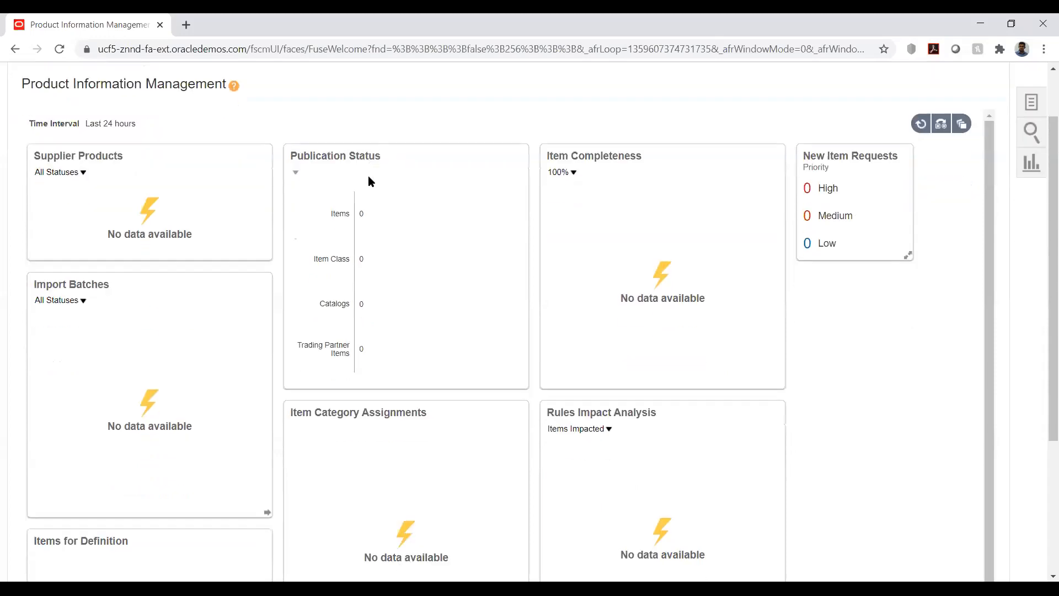
scroll(368, 182, up, 1)
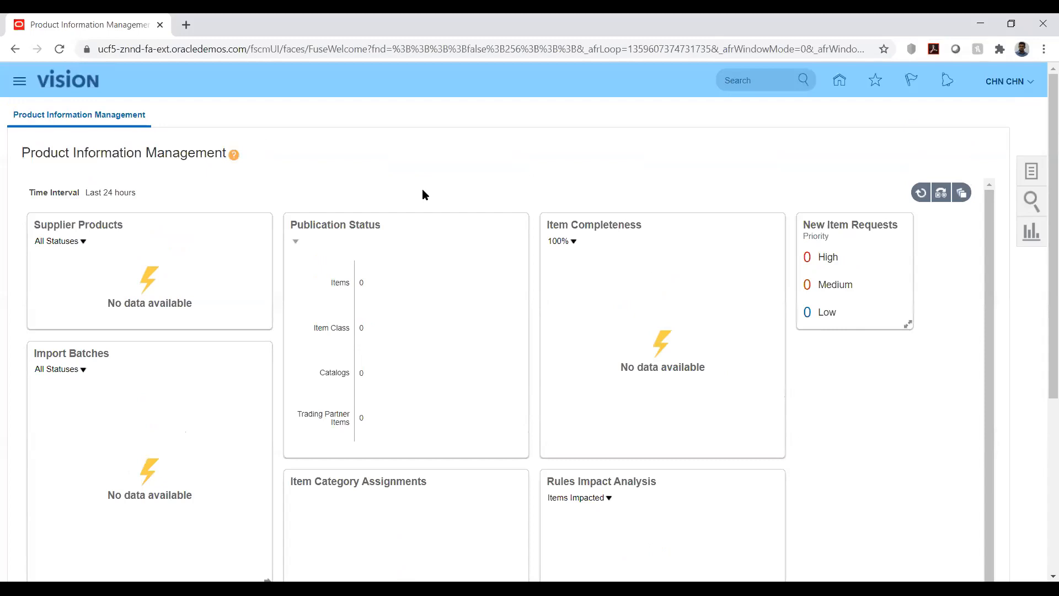
click(572, 241)
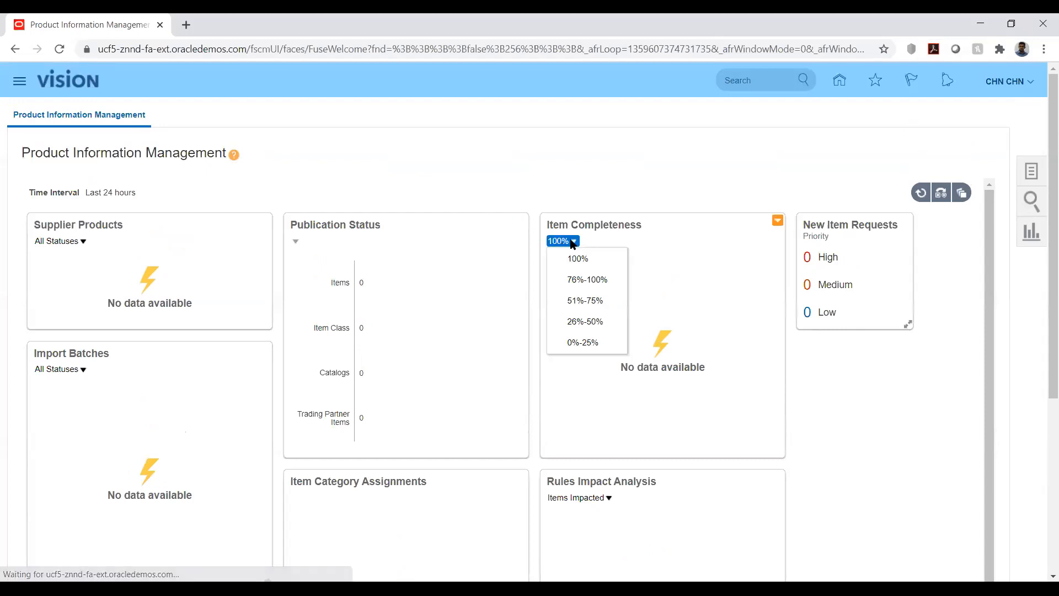
click(621, 181)
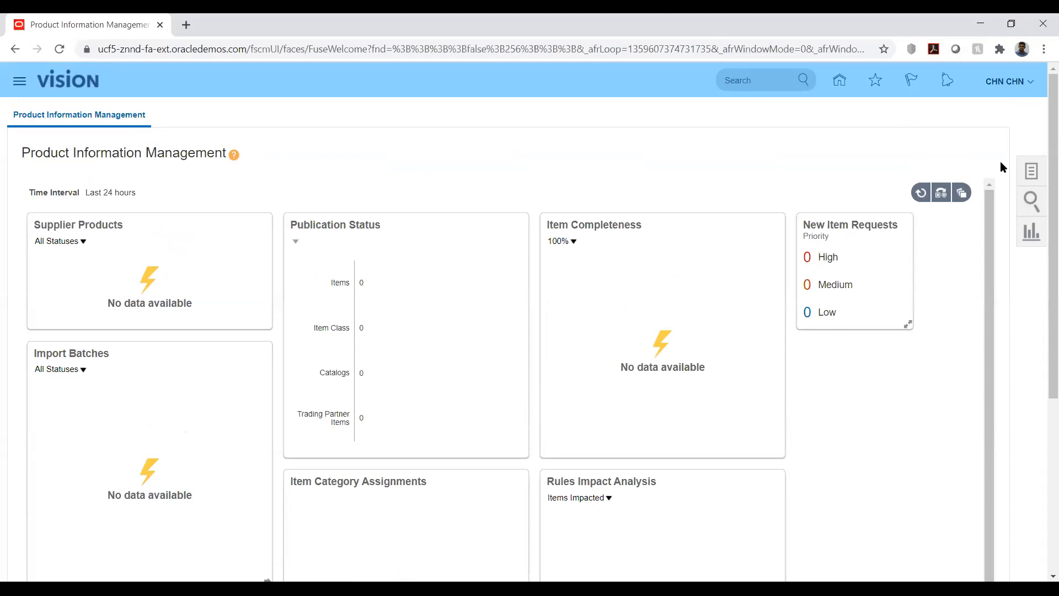
scroll(1001, 162, down, 4)
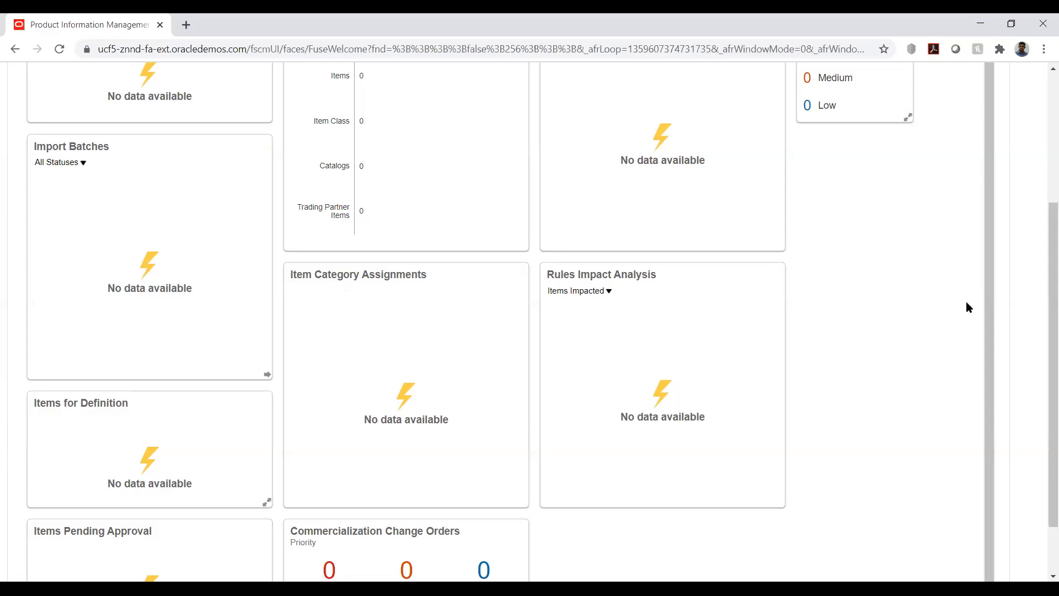
scroll(963, 298, up, 4)
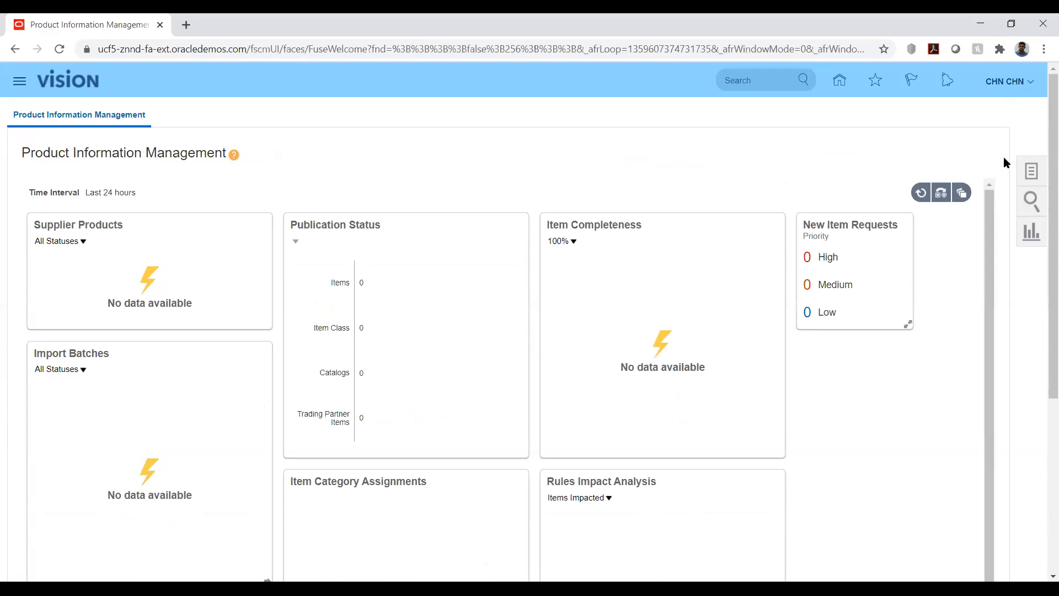
Step: Open the Create Item task and set the organization to AKITMORG
click(1030, 170)
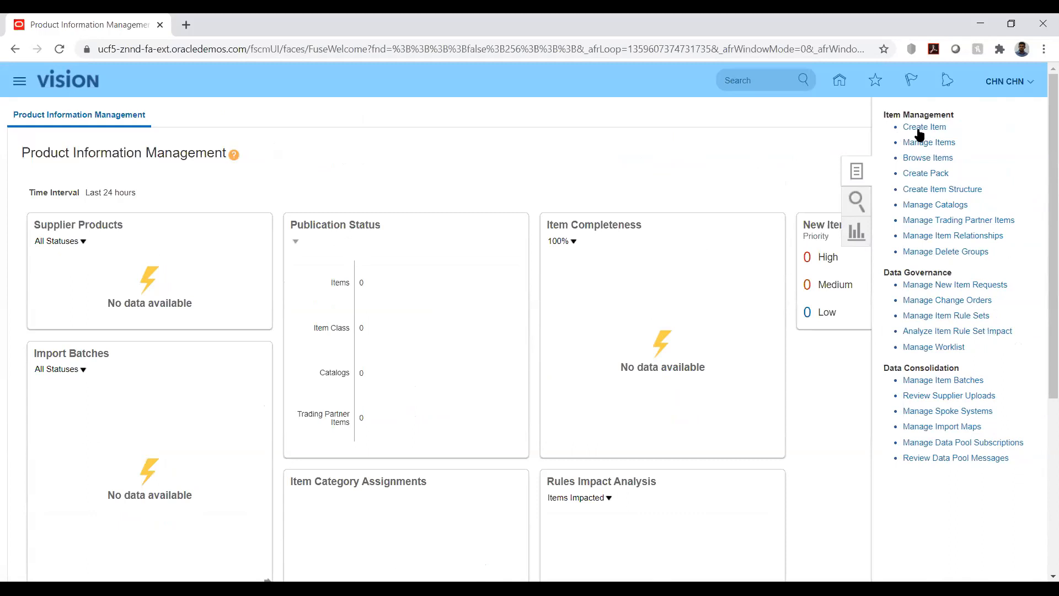
click(921, 128)
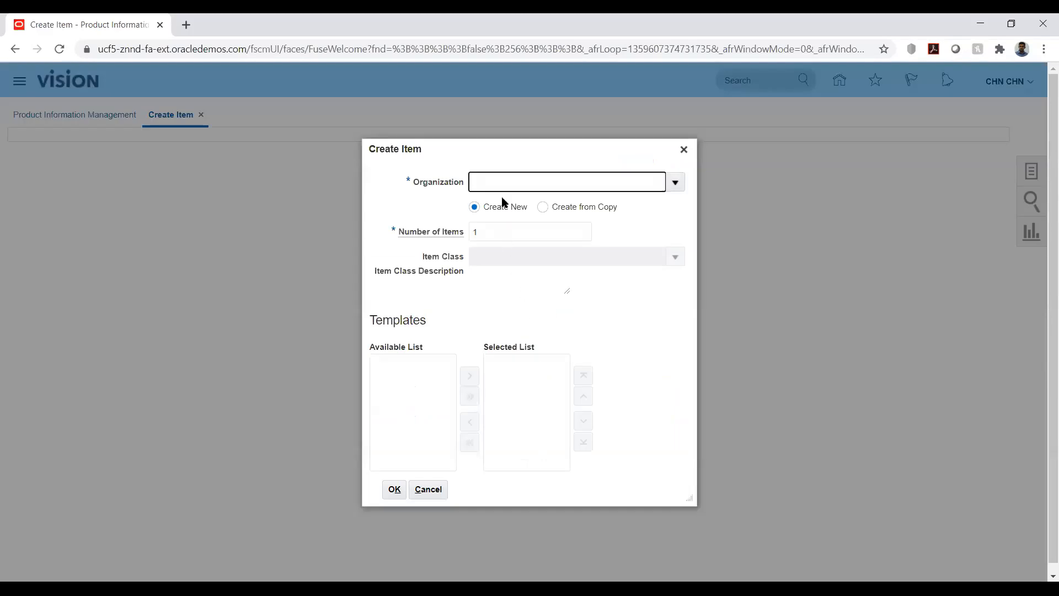
text(ak)
key(Tab)
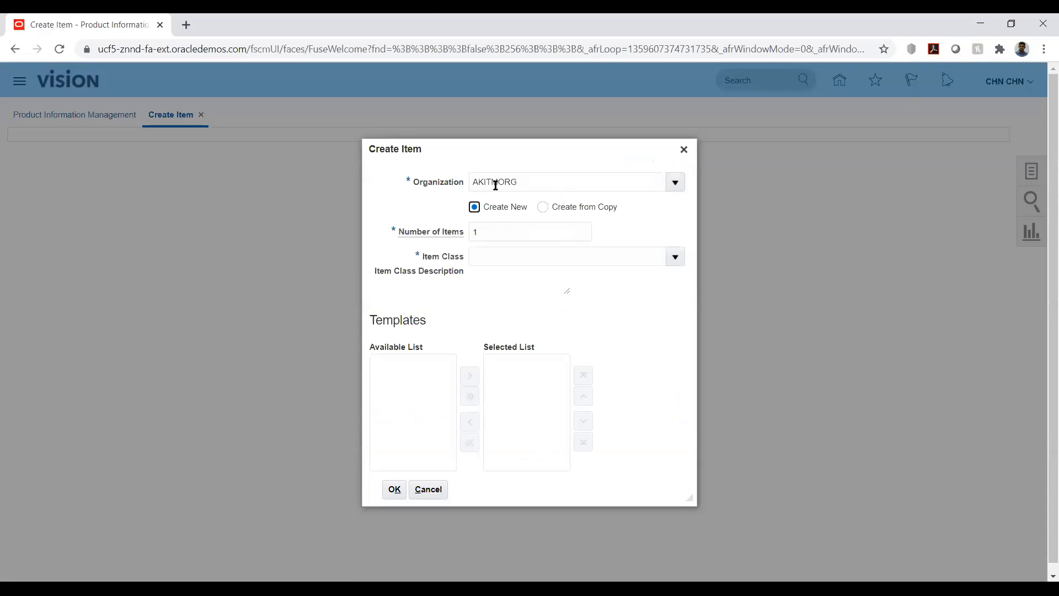
Step: Try to find the AK item class through the item class field and its search dialog
click(627, 257)
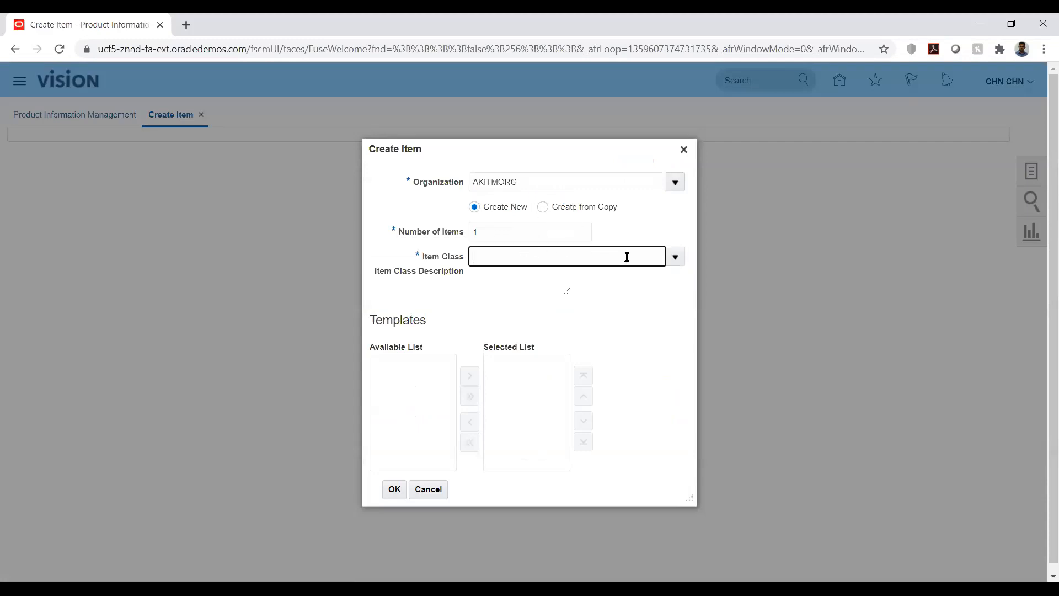
text(ak)
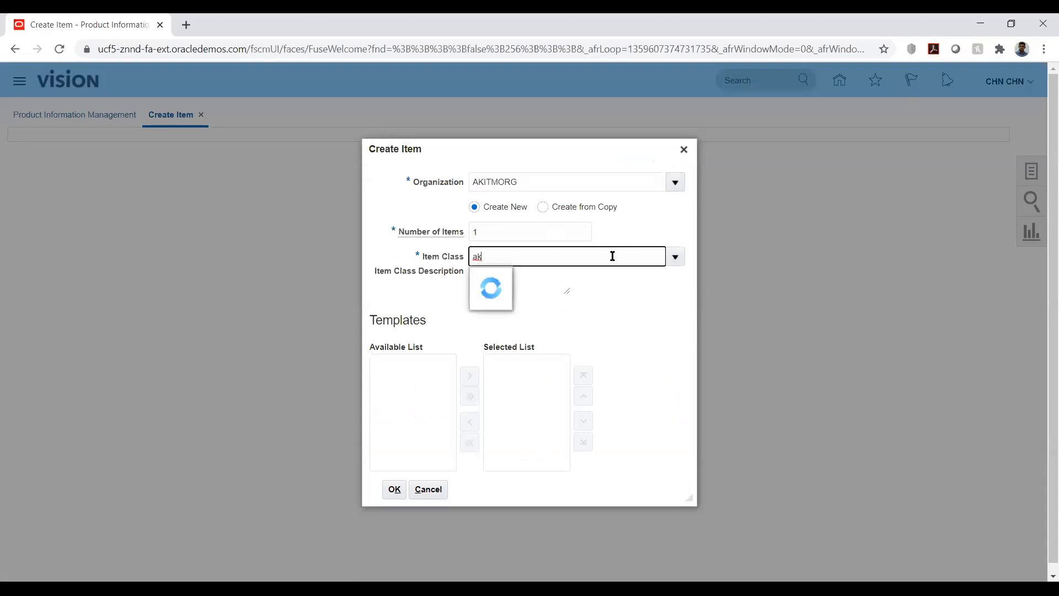
double_click(639, 261)
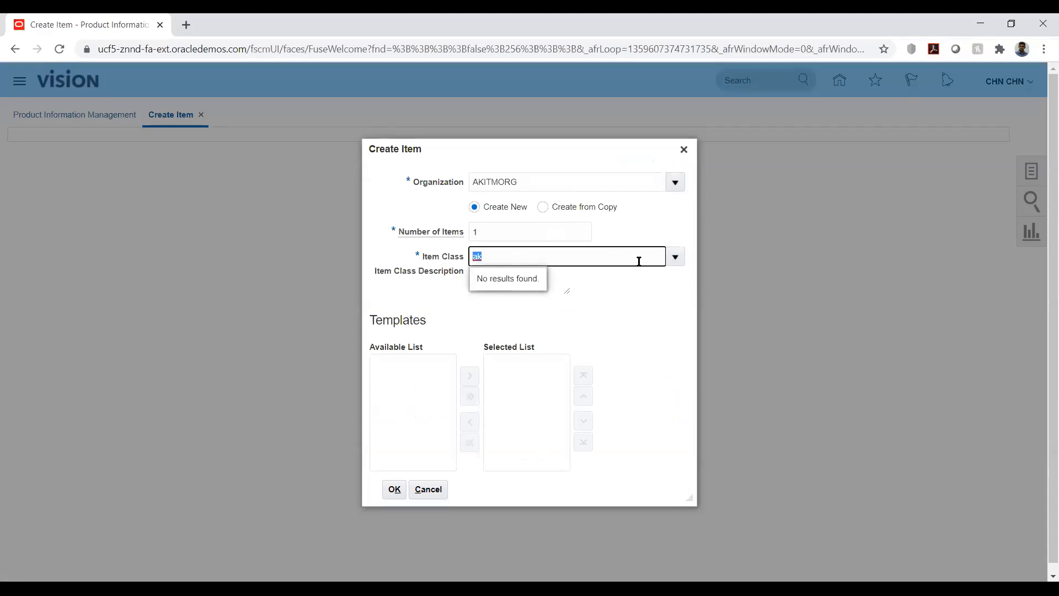
key(BackSpace)
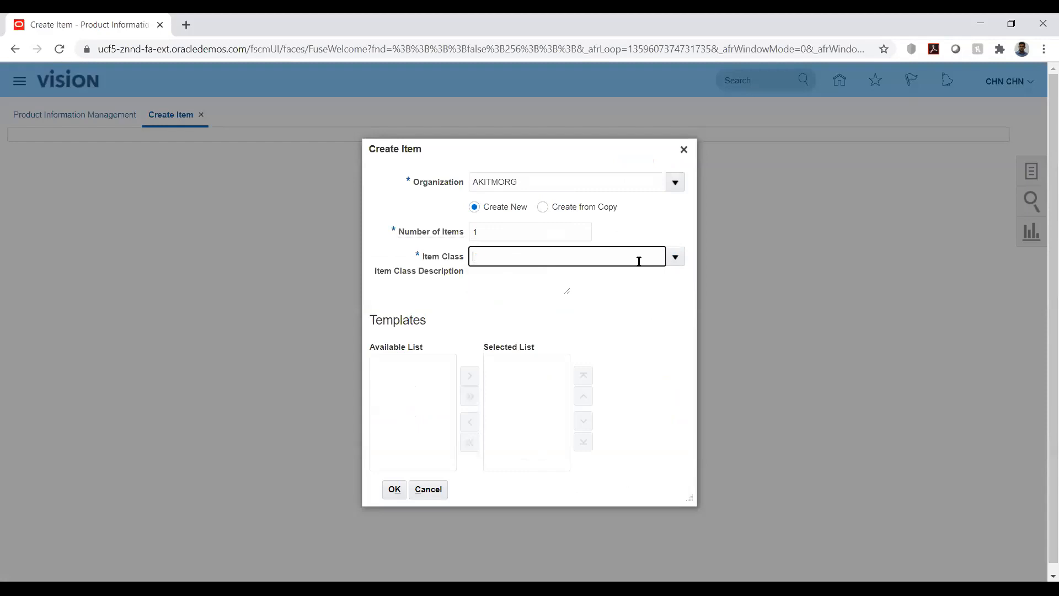
click(675, 257)
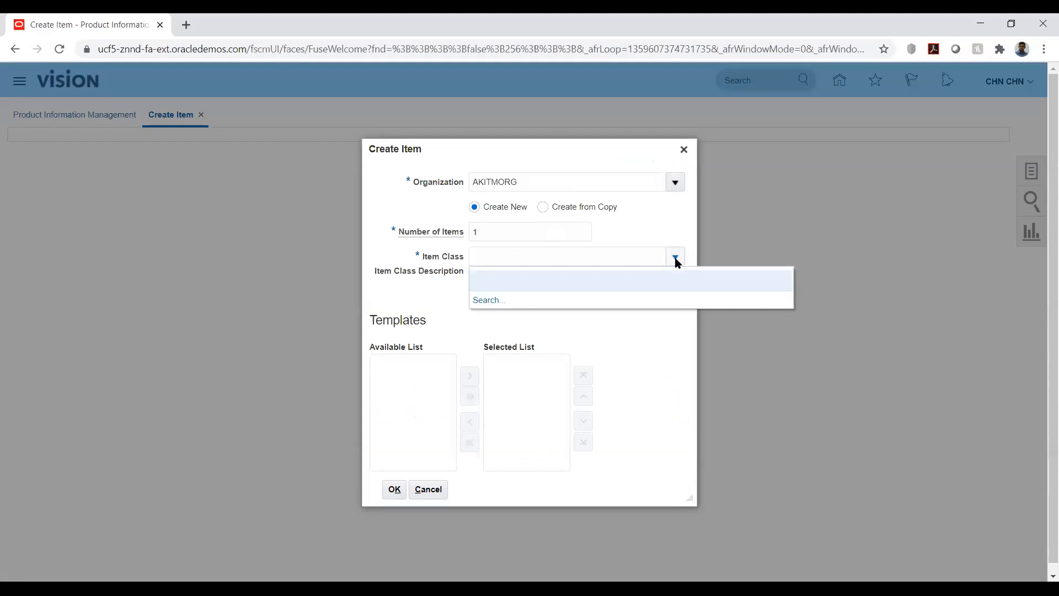
click(486, 300)
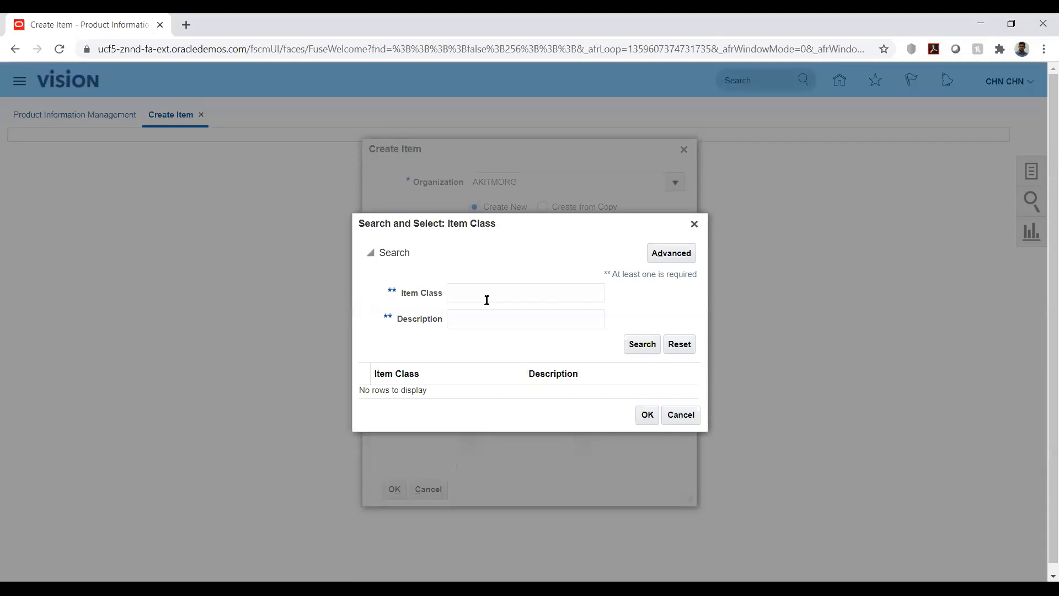
click(483, 287)
text(AK)
click(640, 348)
click(679, 415)
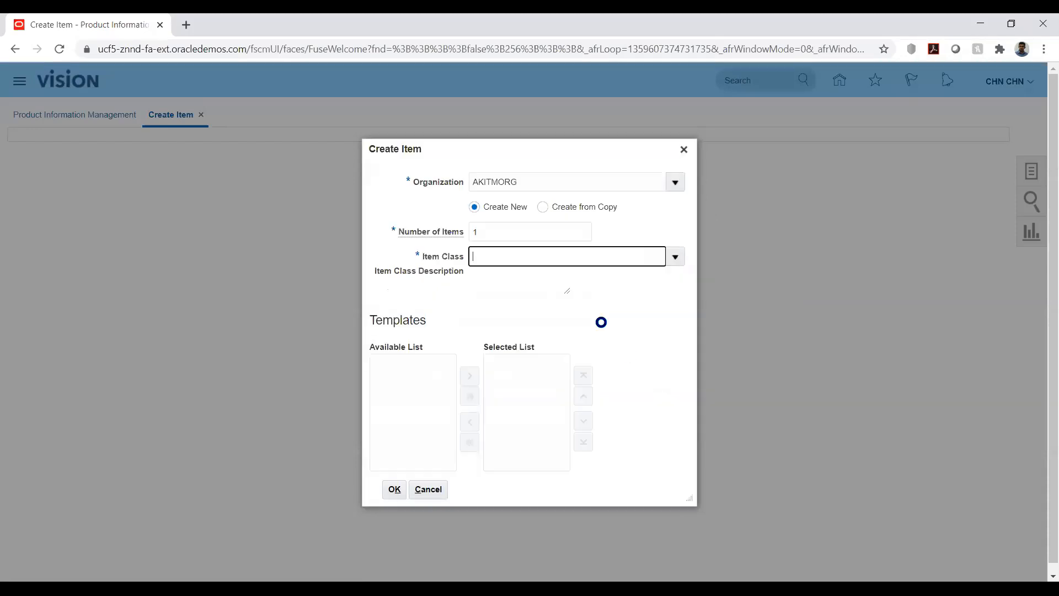
Step: Reselect organization AKITMORG, then close the Create Item dialog
click(676, 178)
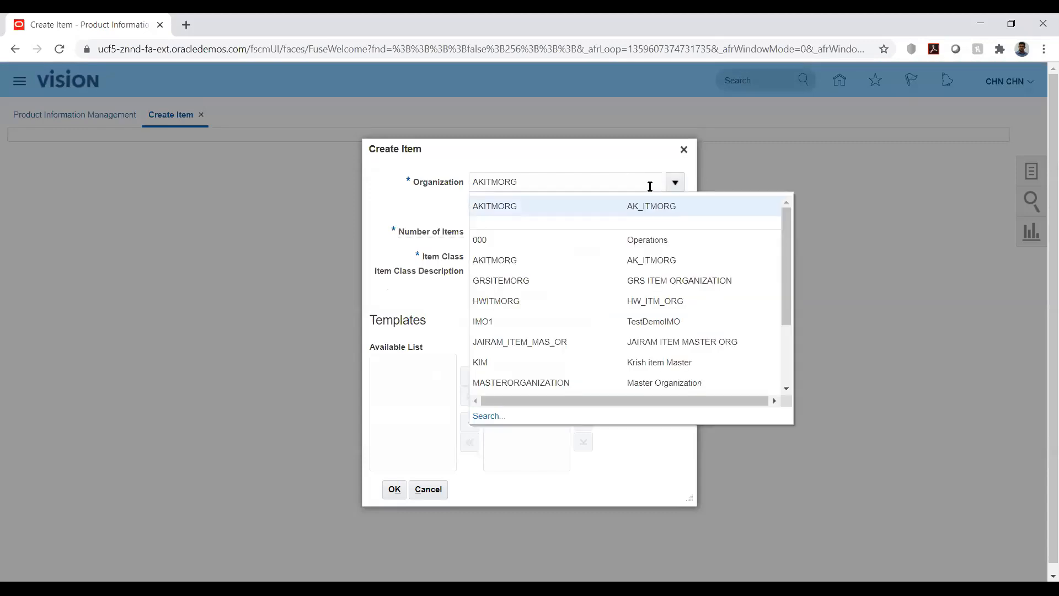
click(600, 181)
click(581, 147)
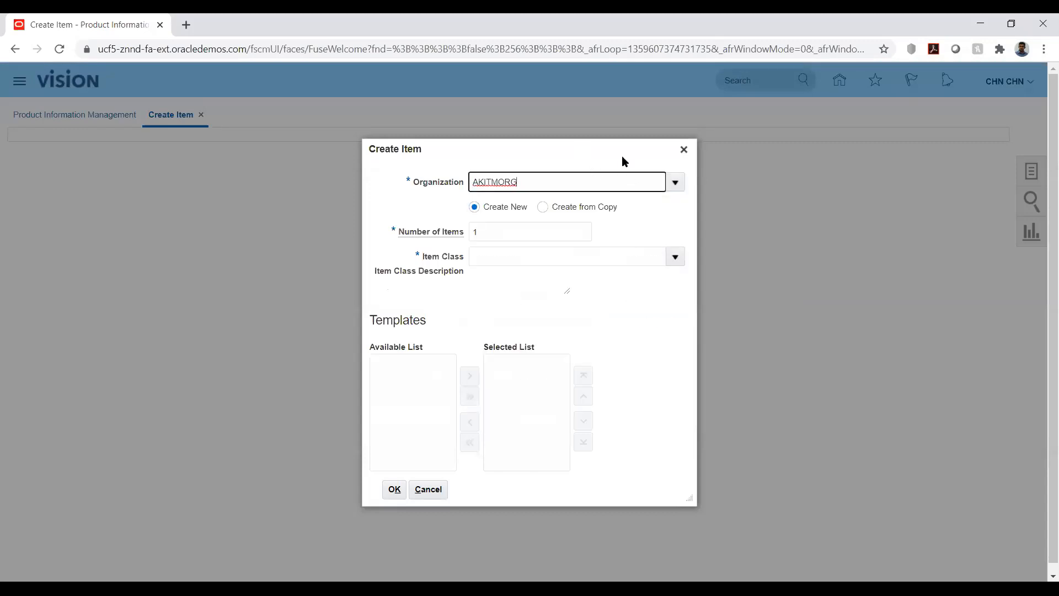
click(683, 149)
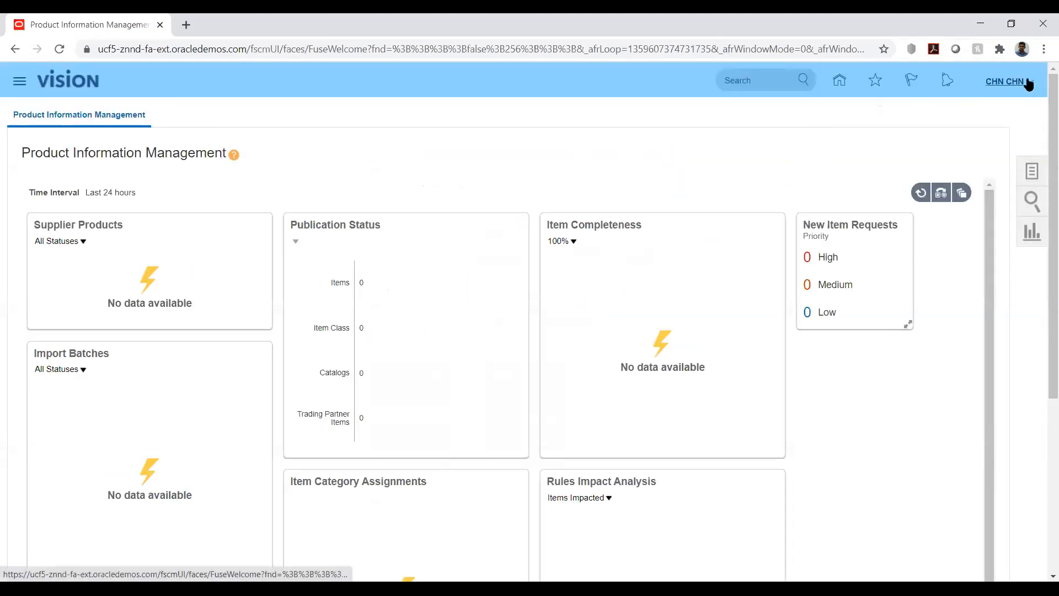
Step: Open Setup and Maintenance and go to Manage Implementation Projects
click(1020, 101)
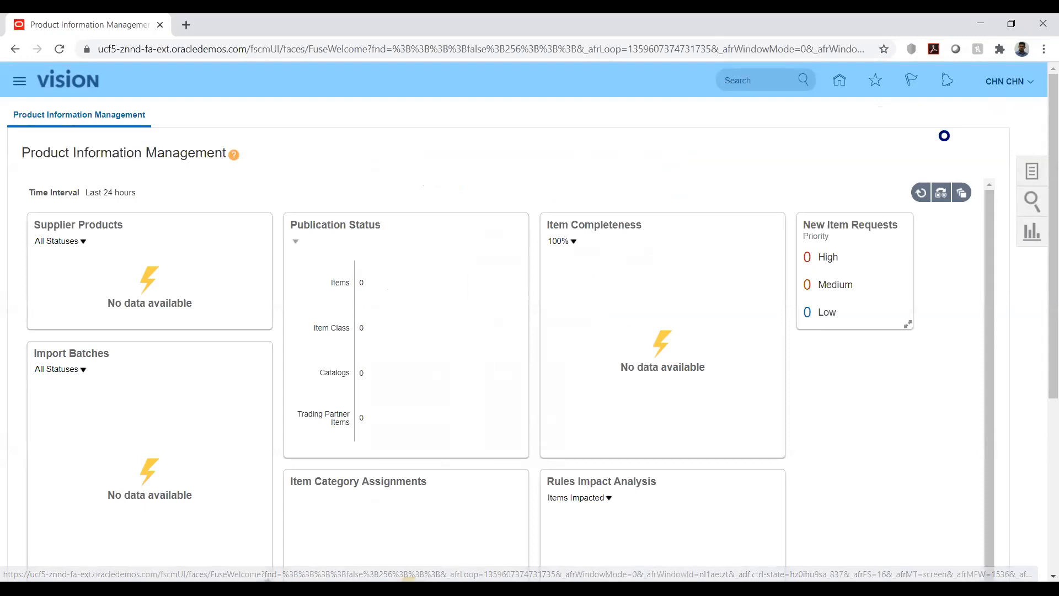
click(789, 283)
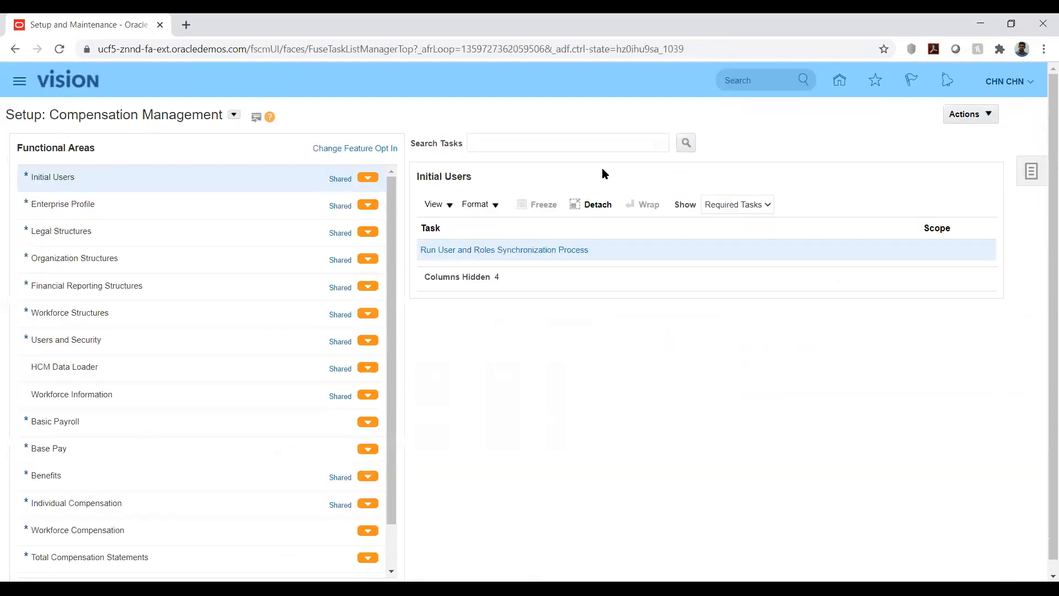
click(1021, 172)
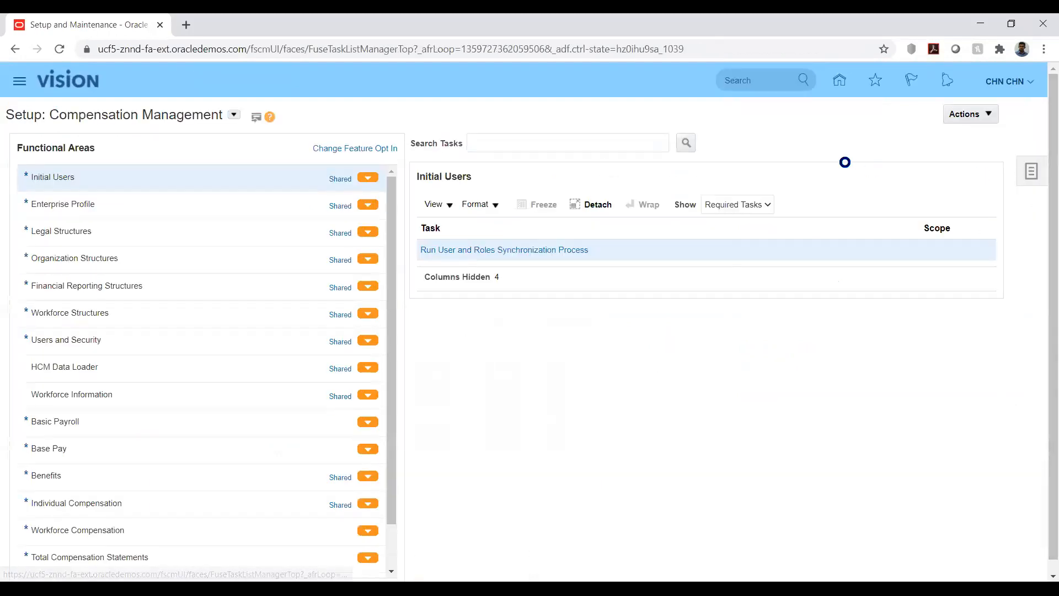
click(920, 114)
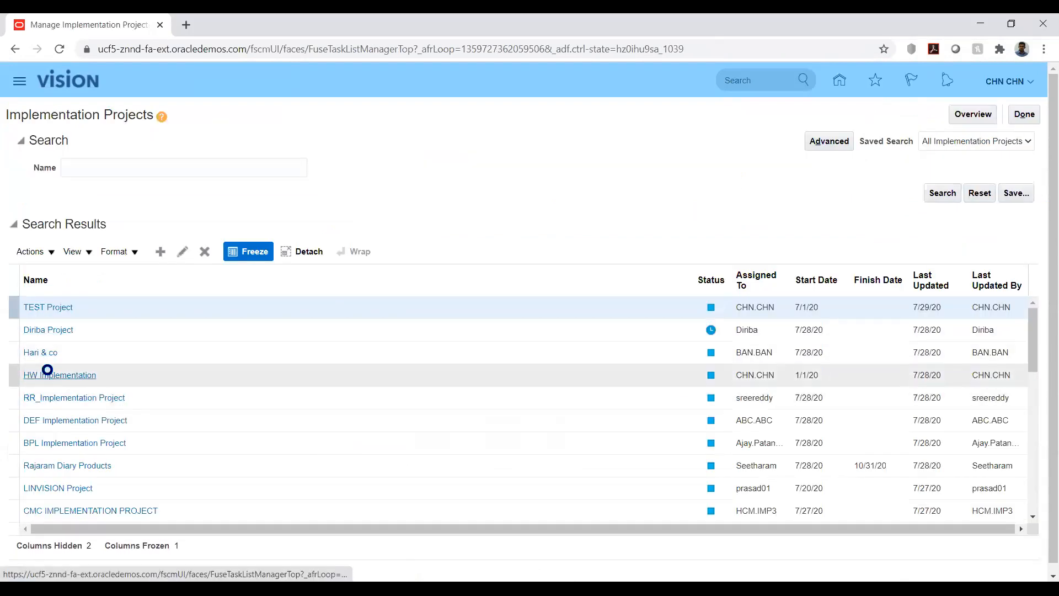
Step: Open the HW Implementation project and launch Manage Item Classes under Define Items in Product Management
click(48, 374)
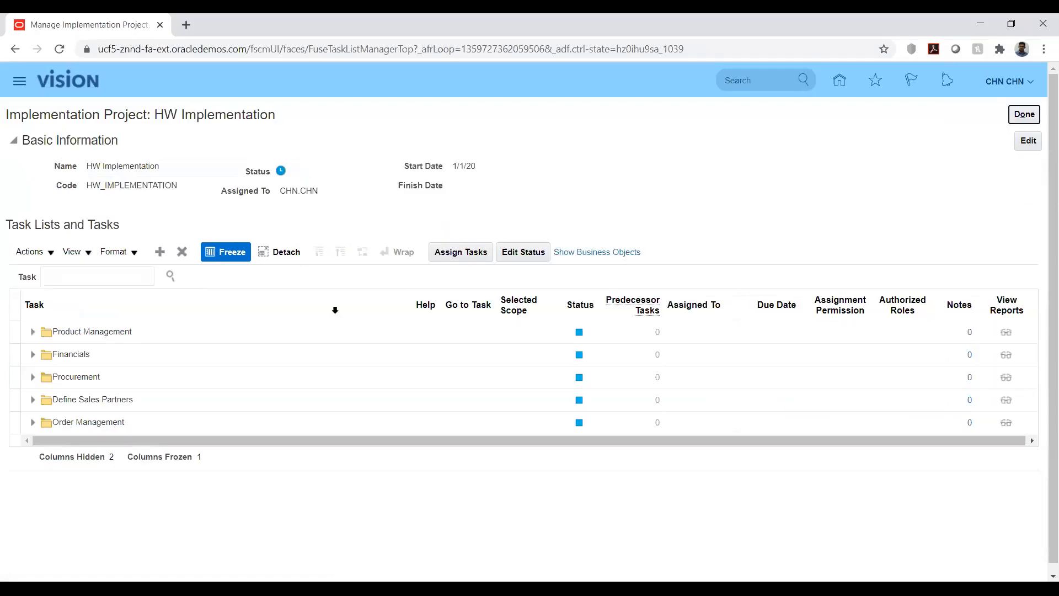
click(32, 332)
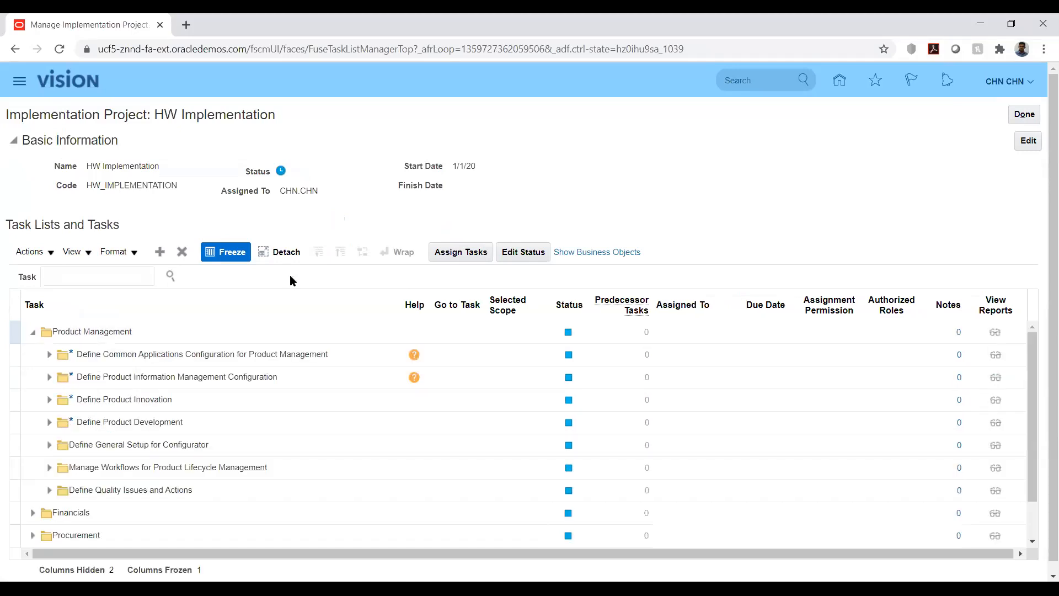
click(49, 377)
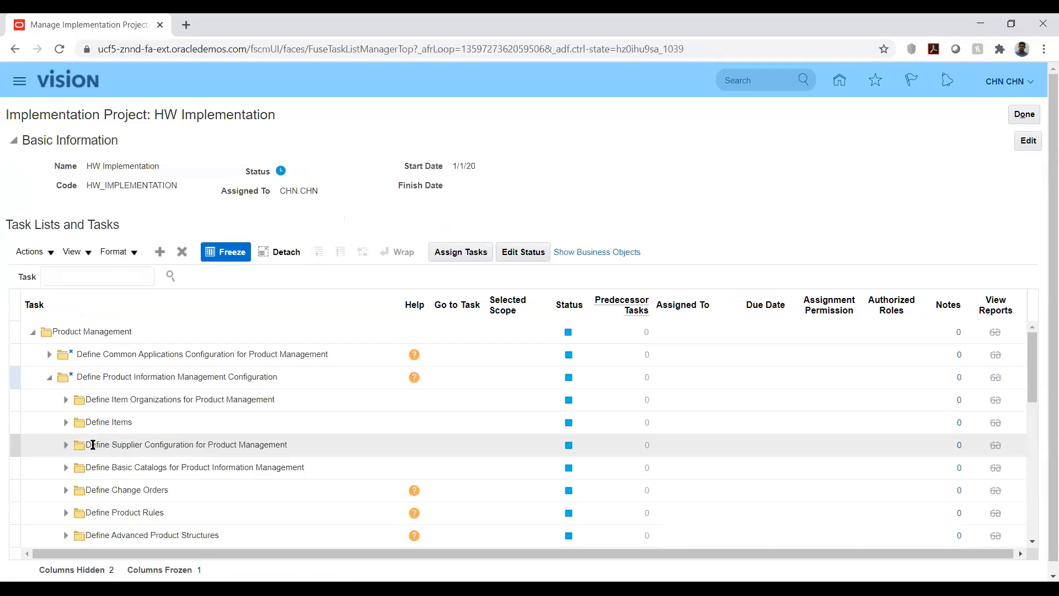
click(65, 422)
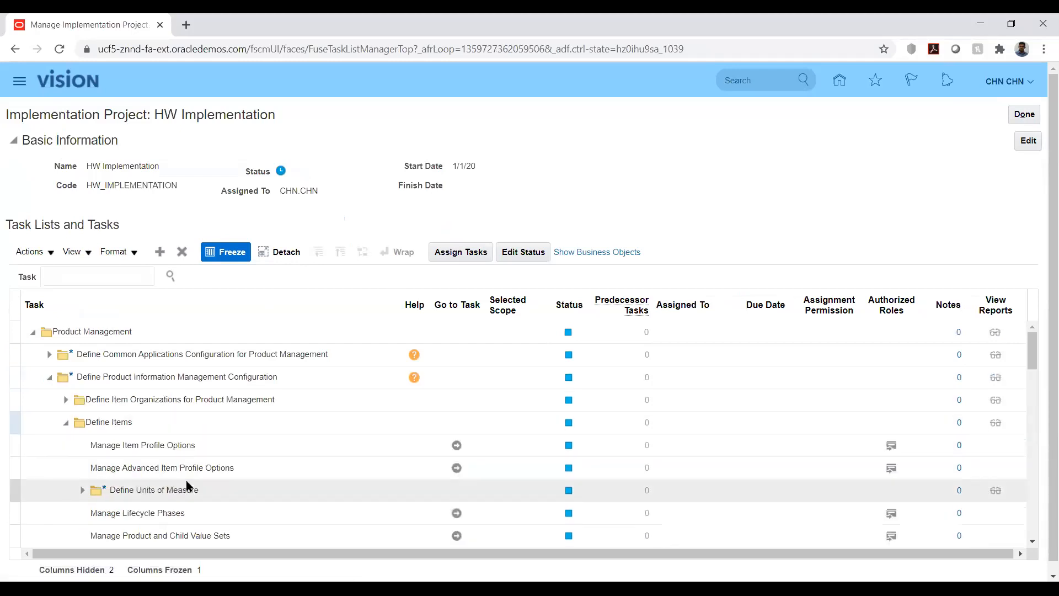
scroll(180, 479, down, 2)
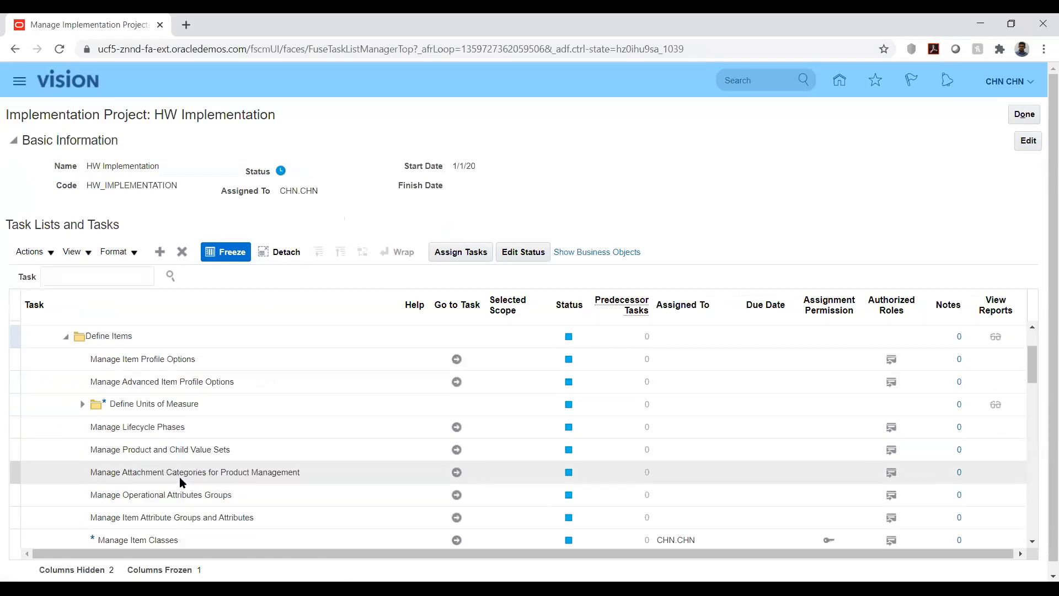
scroll(180, 478, down, 2)
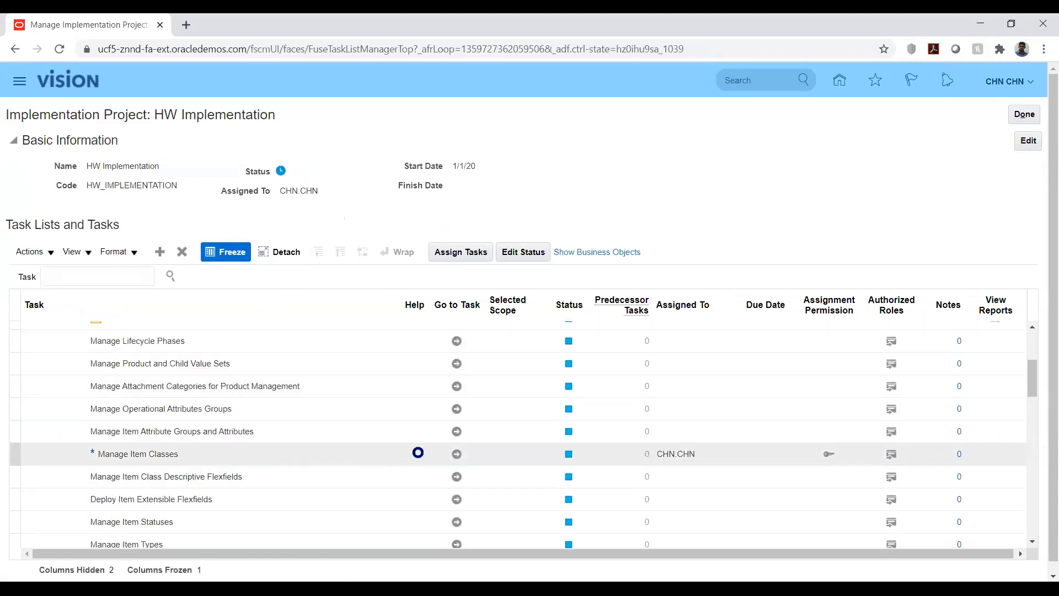
click(456, 455)
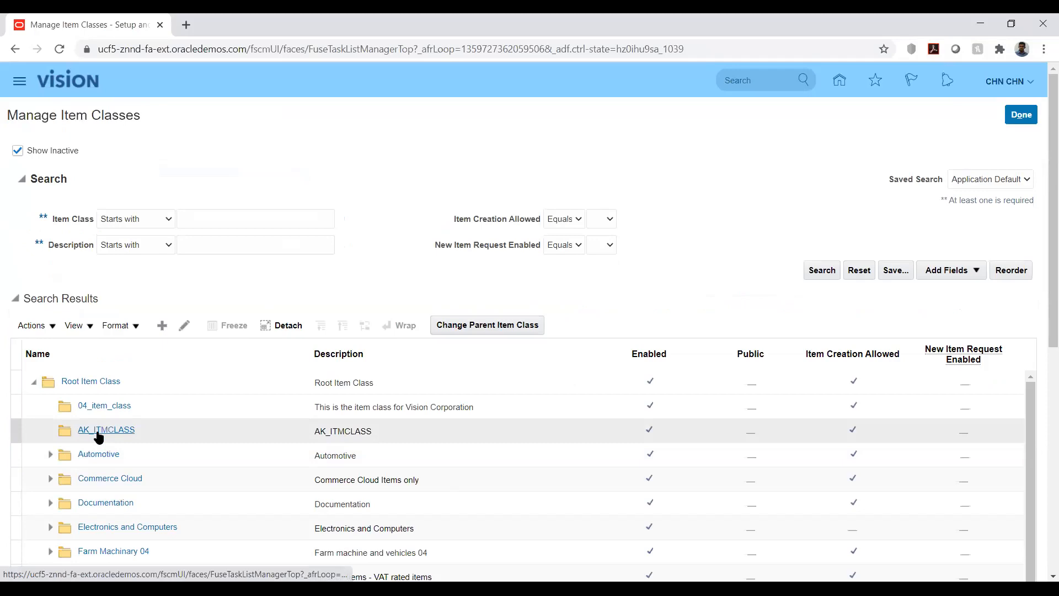
Step: Open item class AK_ITMCLASS and review the user entries on its Security tab
click(97, 434)
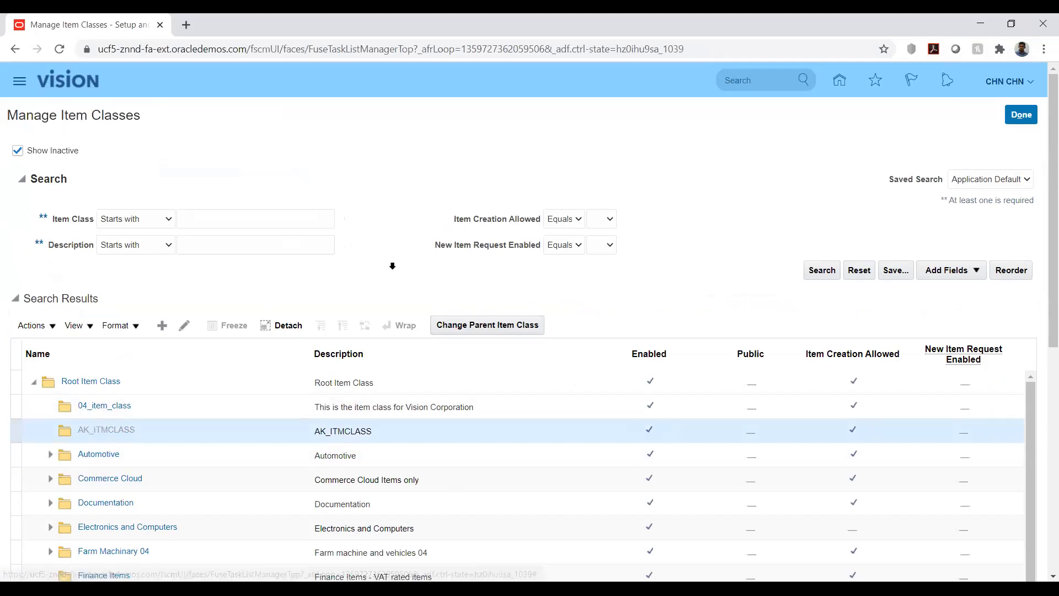
scroll(281, 308, down, 5)
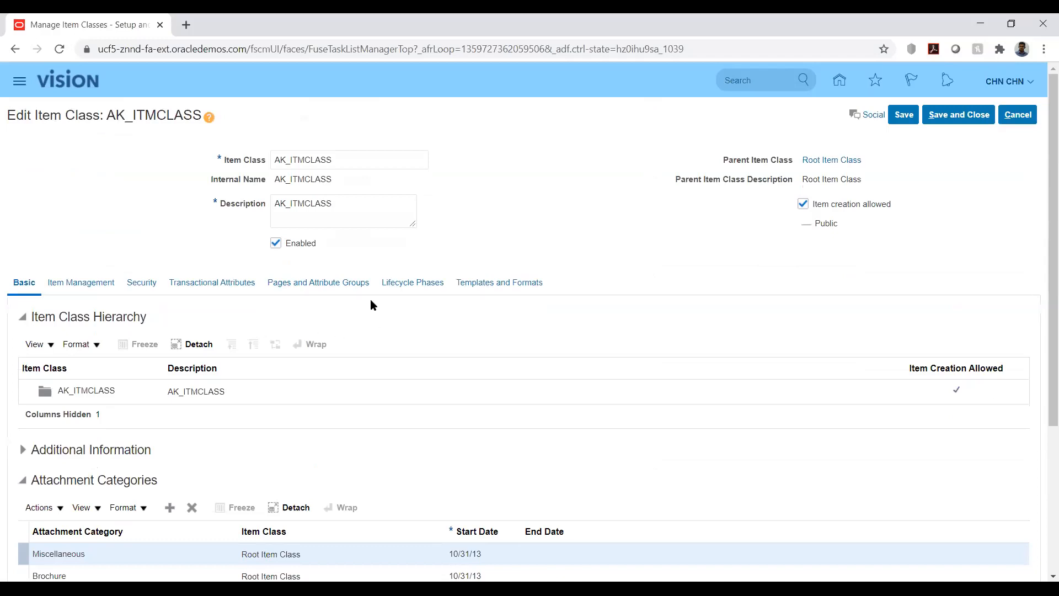
scroll(72, 207, down, 3)
scroll(74, 205, down, 2)
scroll(75, 205, up, 5)
click(153, 279)
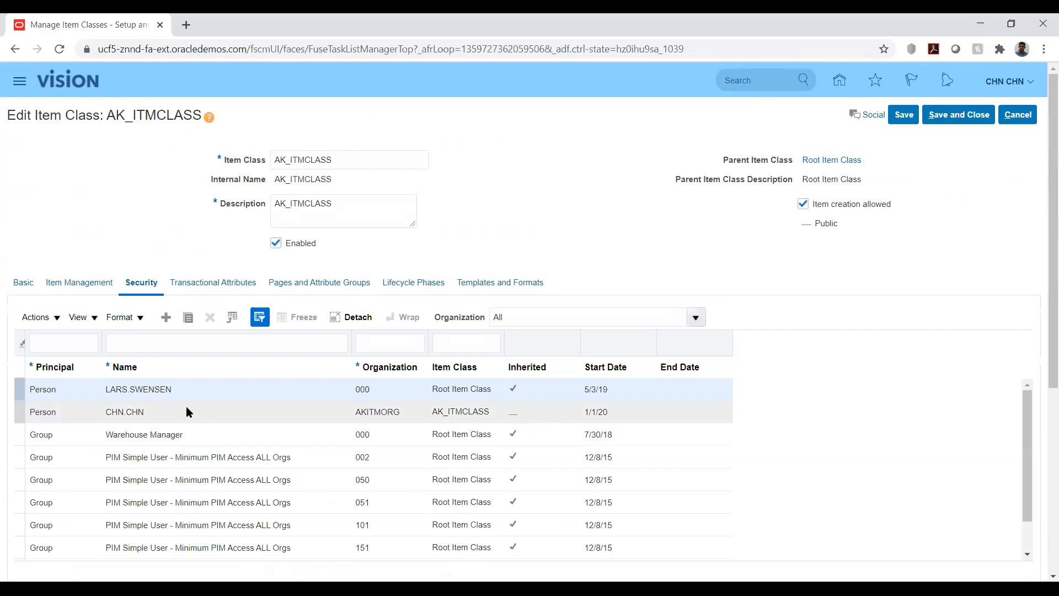
click(166, 411)
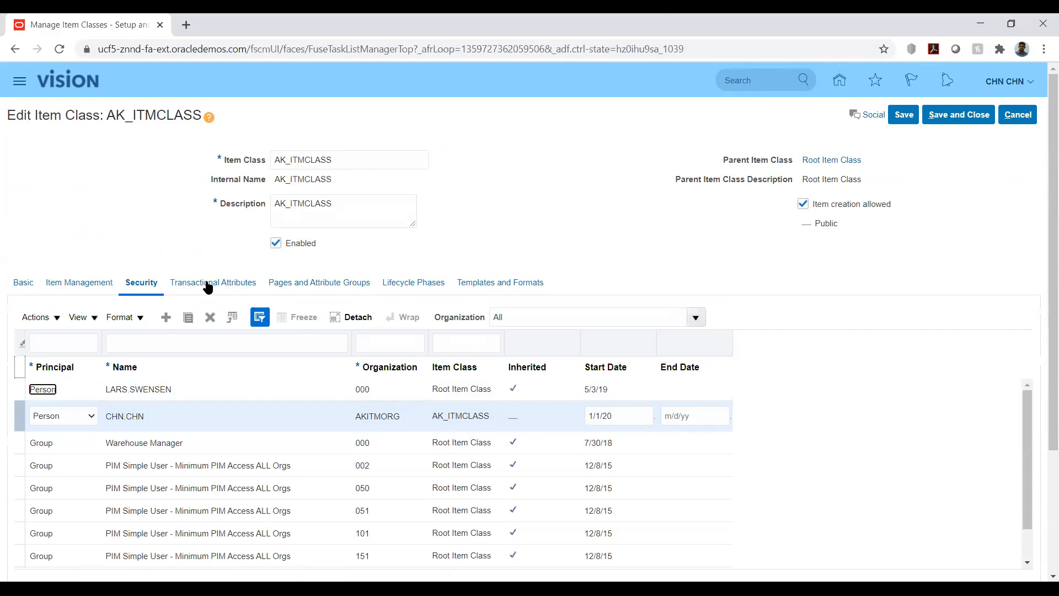
Step: Review the AK_TMP item template on the class's Templates and Formats tab
click(294, 284)
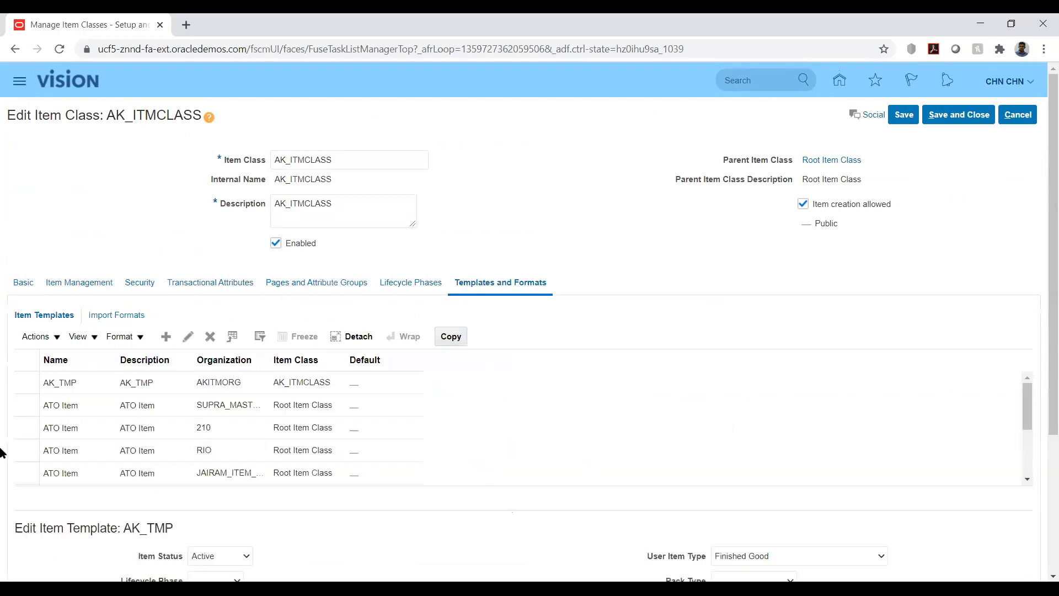
scroll(3, 447, down, 4)
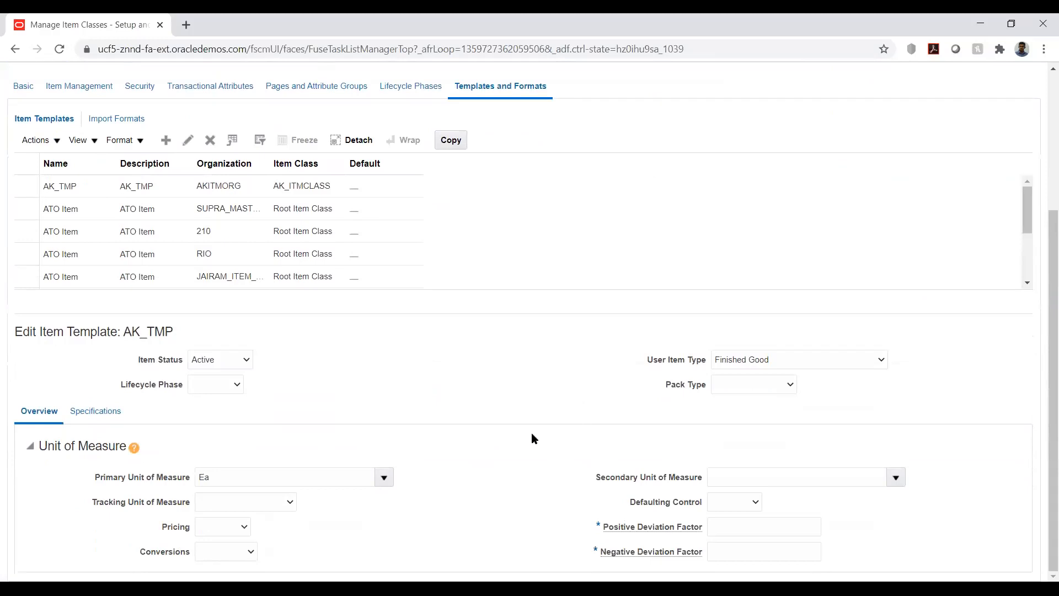
Step: Review the AK_TMP template's Specifications settings, then close the item class
click(103, 413)
scroll(482, 360, down, 5)
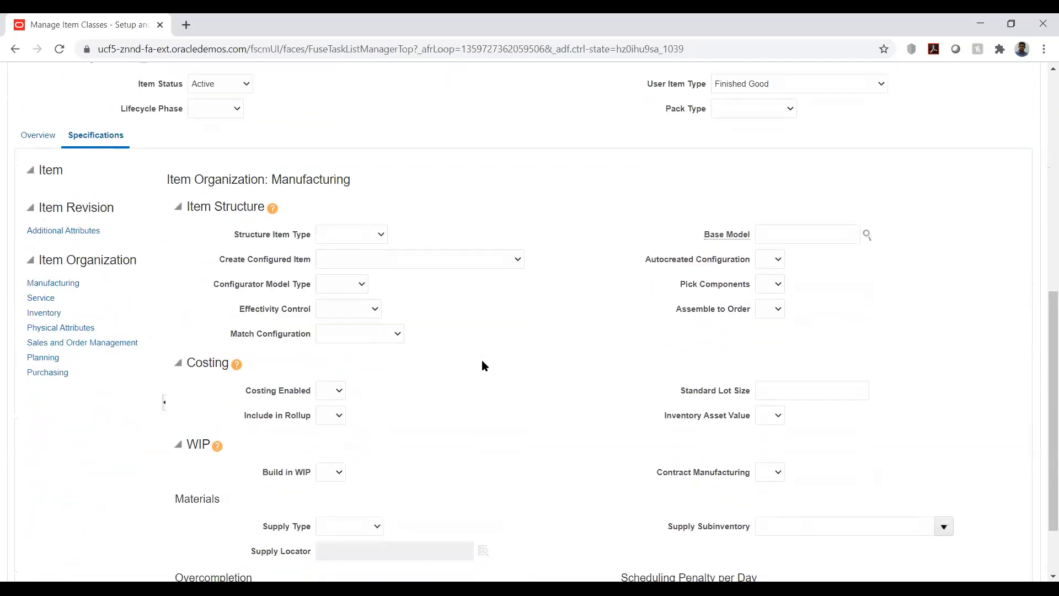
scroll(481, 366, down, 2)
scroll(483, 365, up, 10)
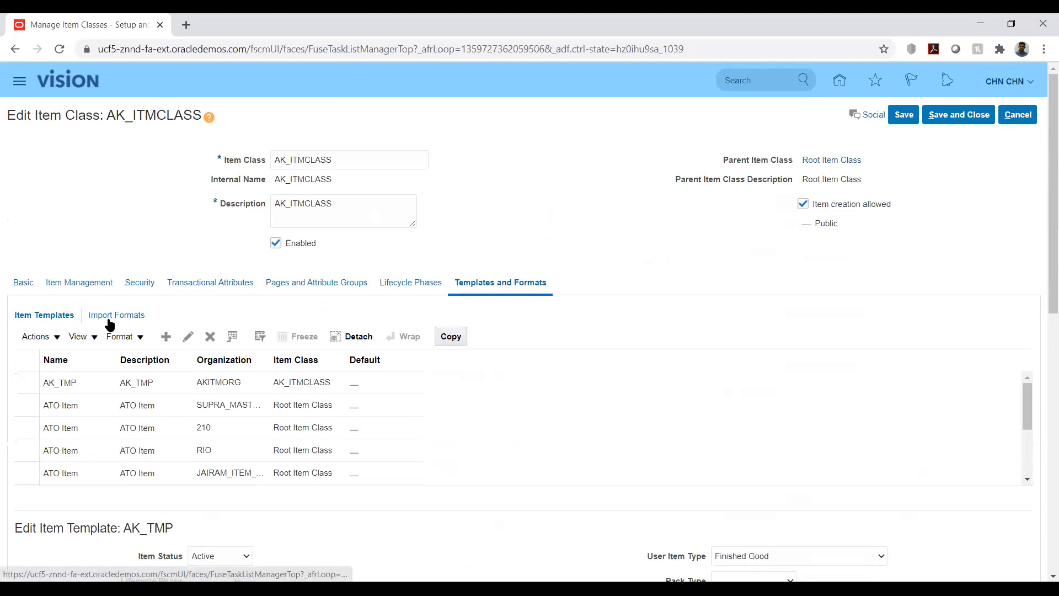
click(1011, 119)
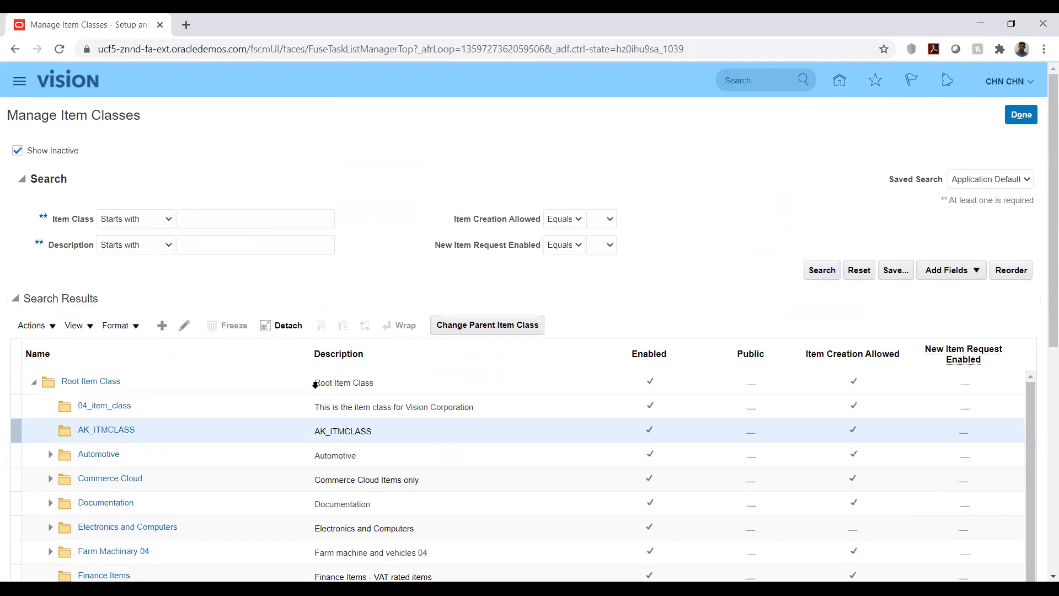
Step: Search the item classes for names starting with hw
click(91, 430)
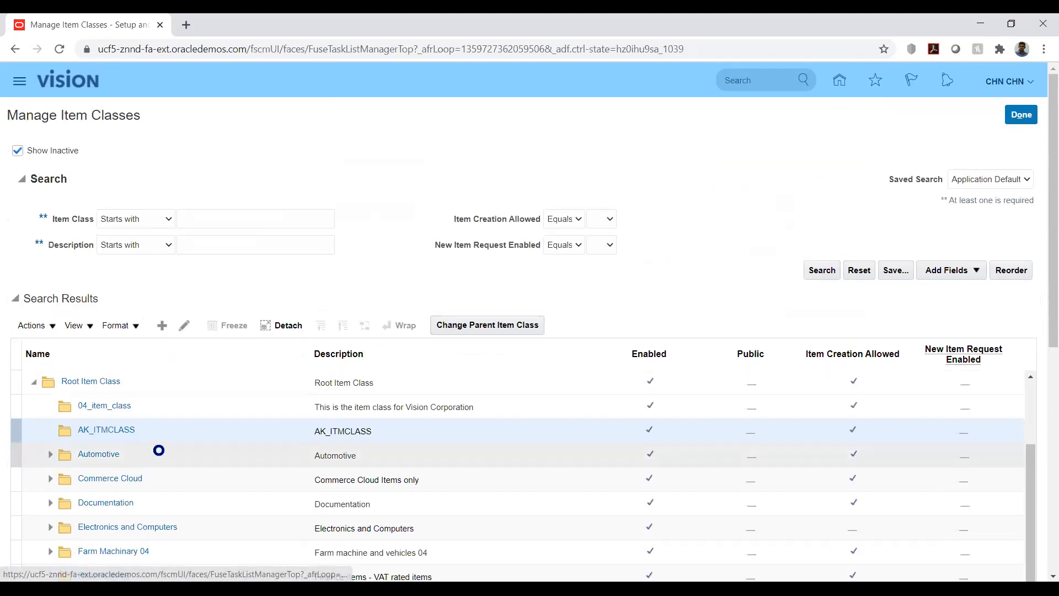
click(238, 215)
text(hw)
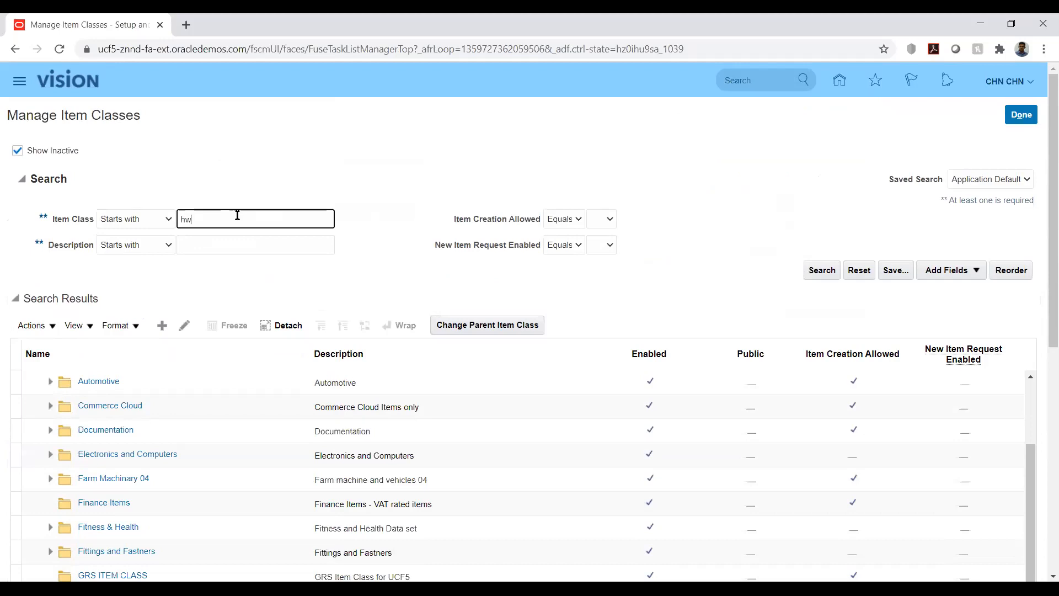
click(823, 270)
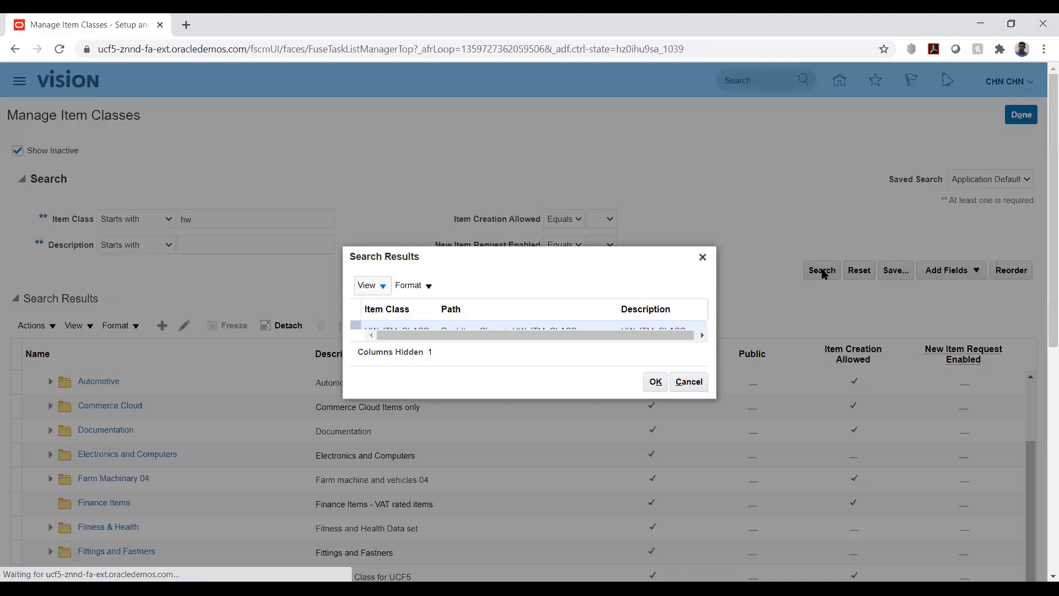
click(654, 381)
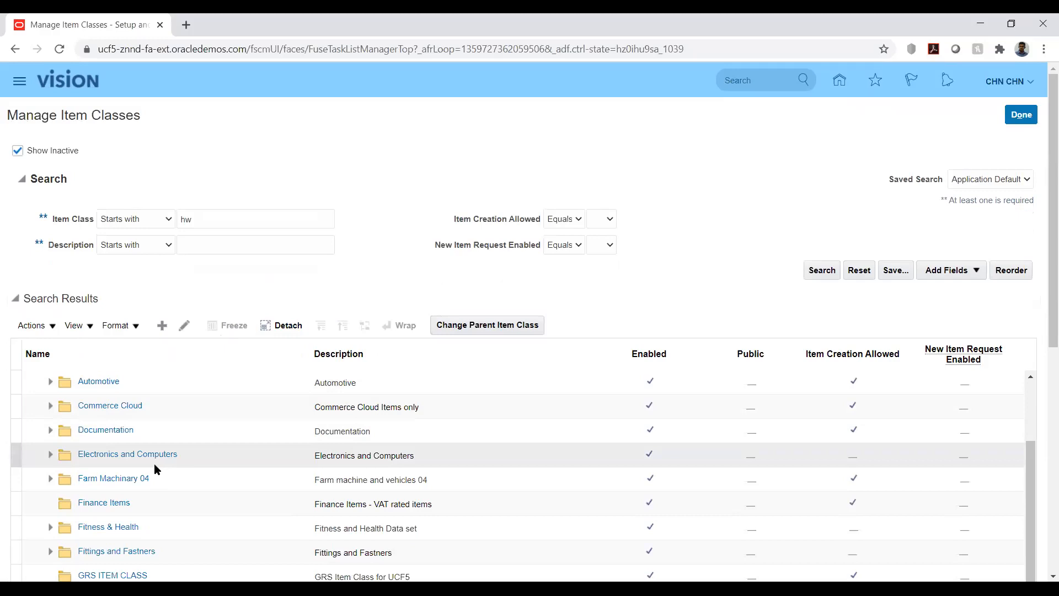
scroll(221, 457, down, 1)
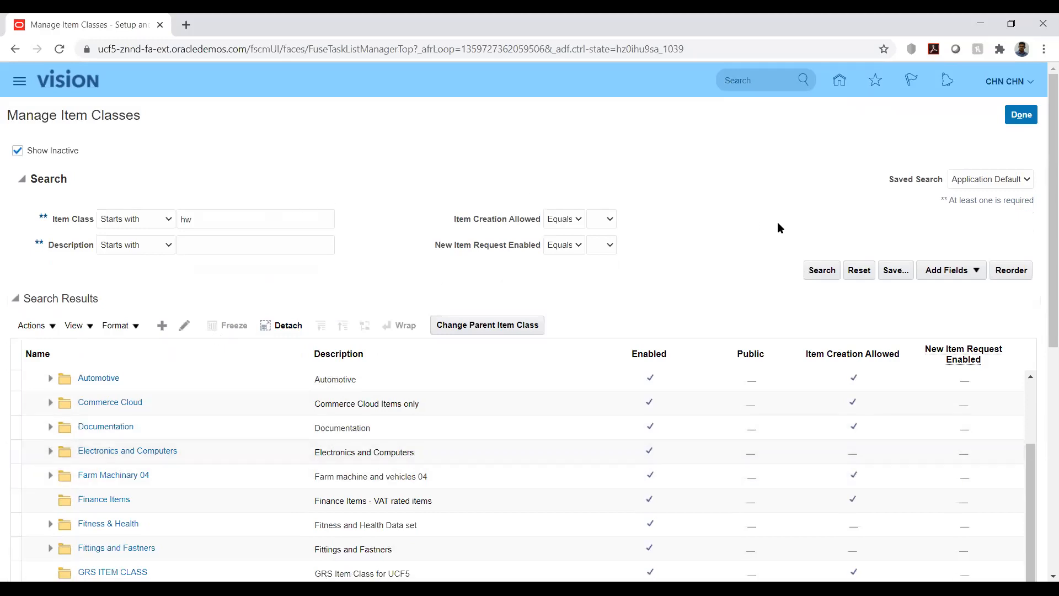
click(818, 272)
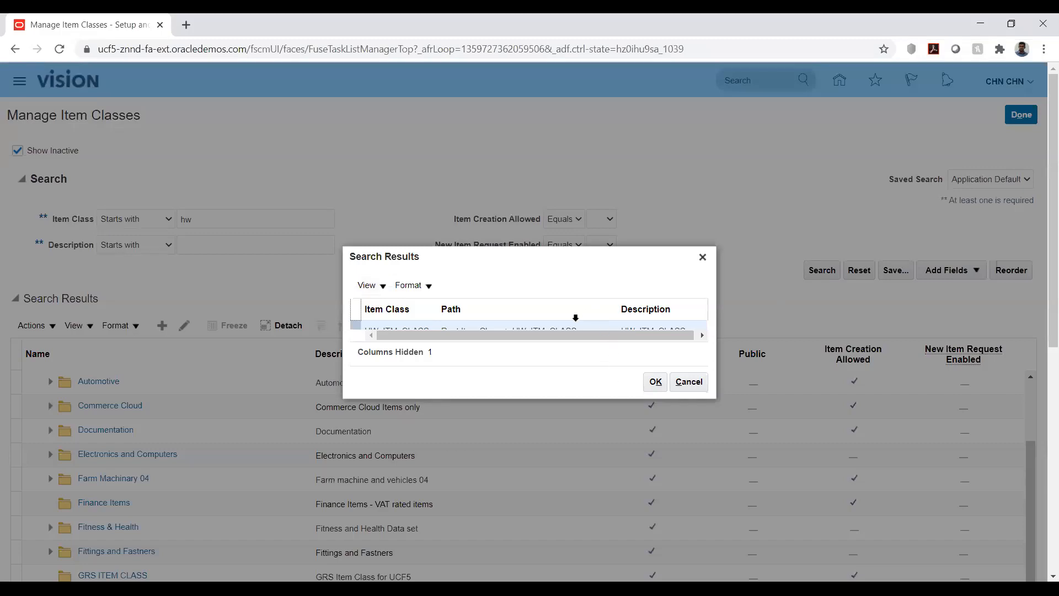
click(538, 334)
click(524, 326)
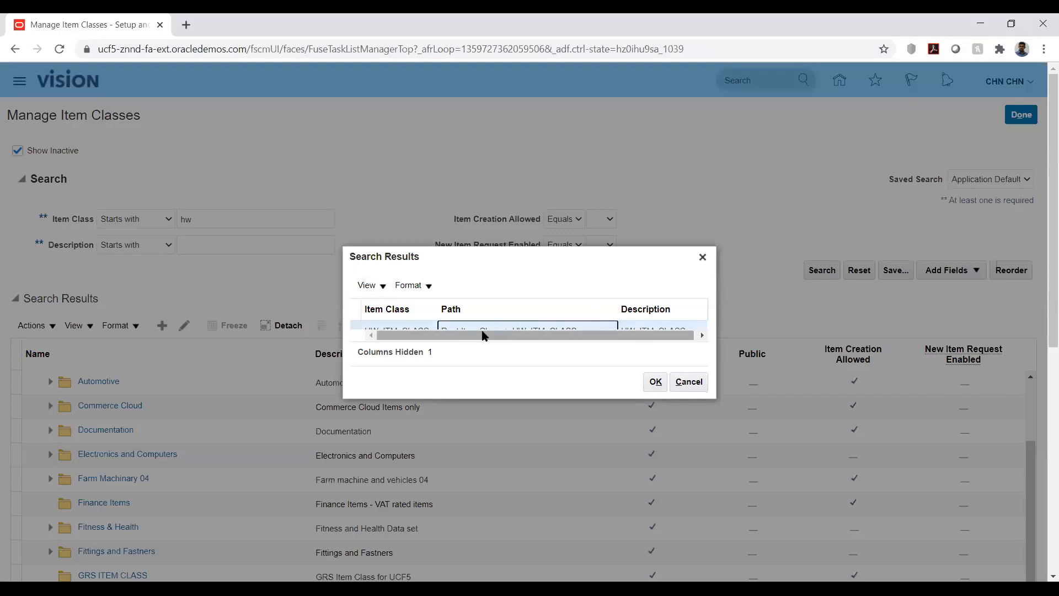
double_click(407, 327)
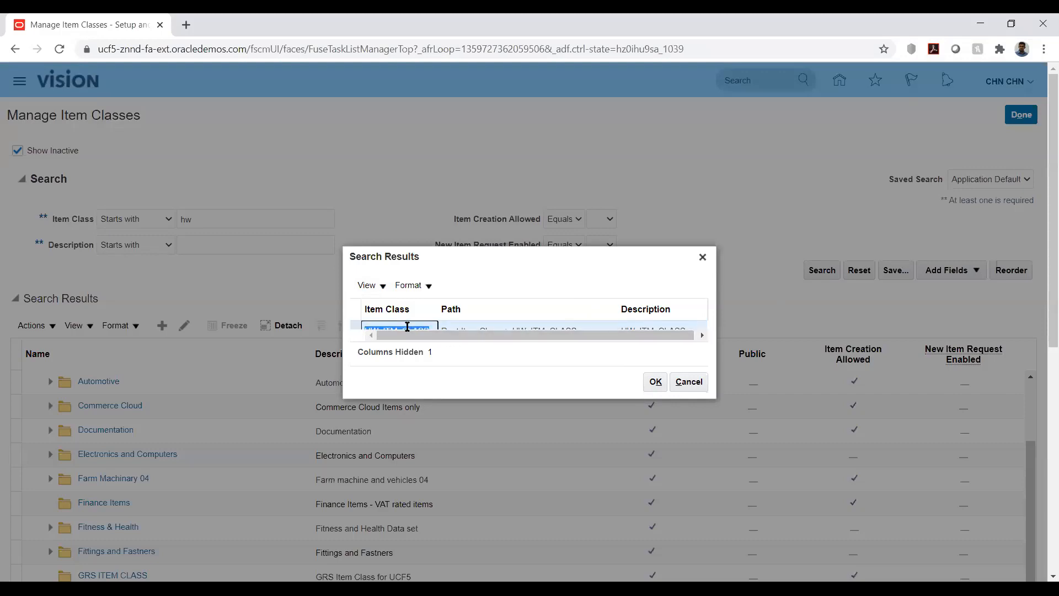
click(655, 381)
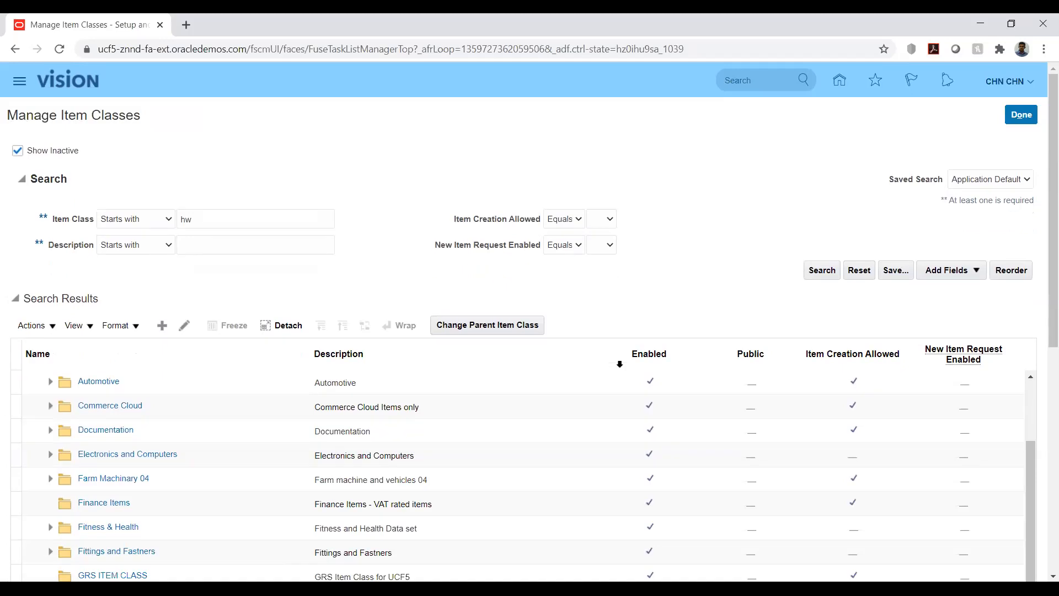
Step: Open item class HW_ITM_CLASS, review the users on its Security tab, and close the item class task
scroll(756, 270, down, 6)
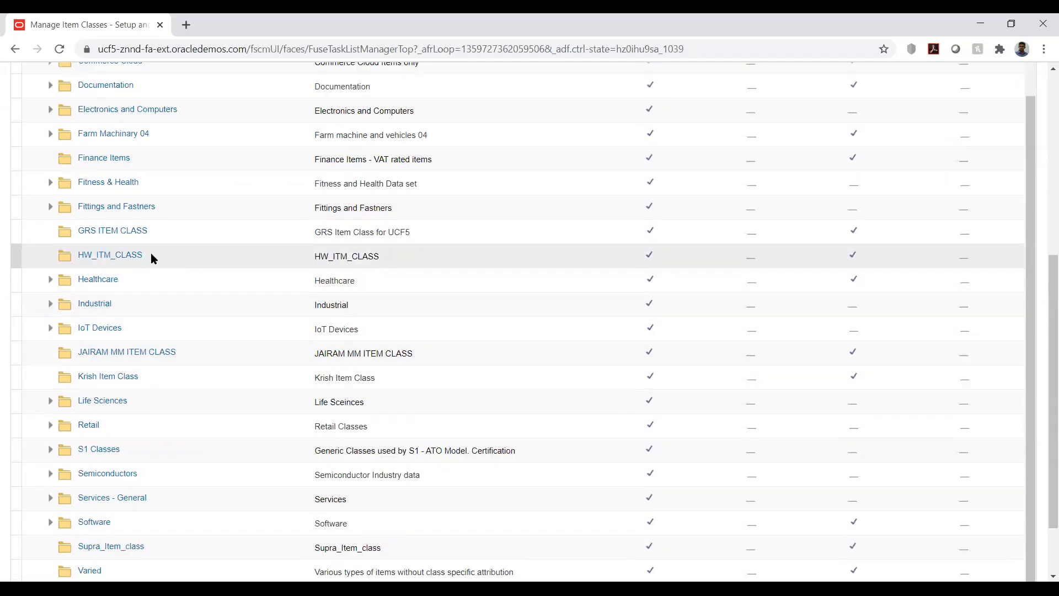
click(116, 255)
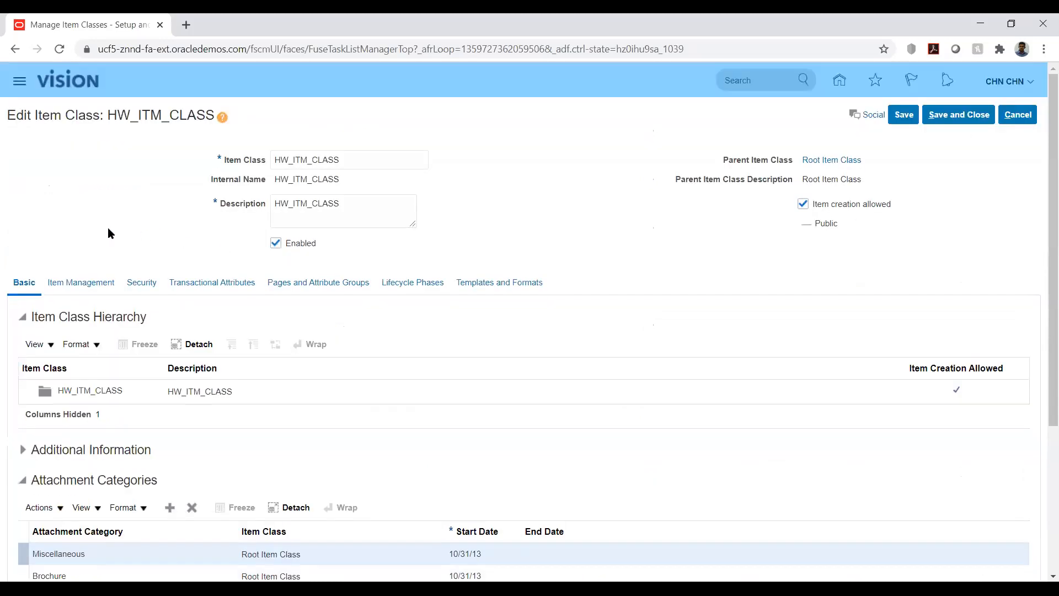
click(143, 282)
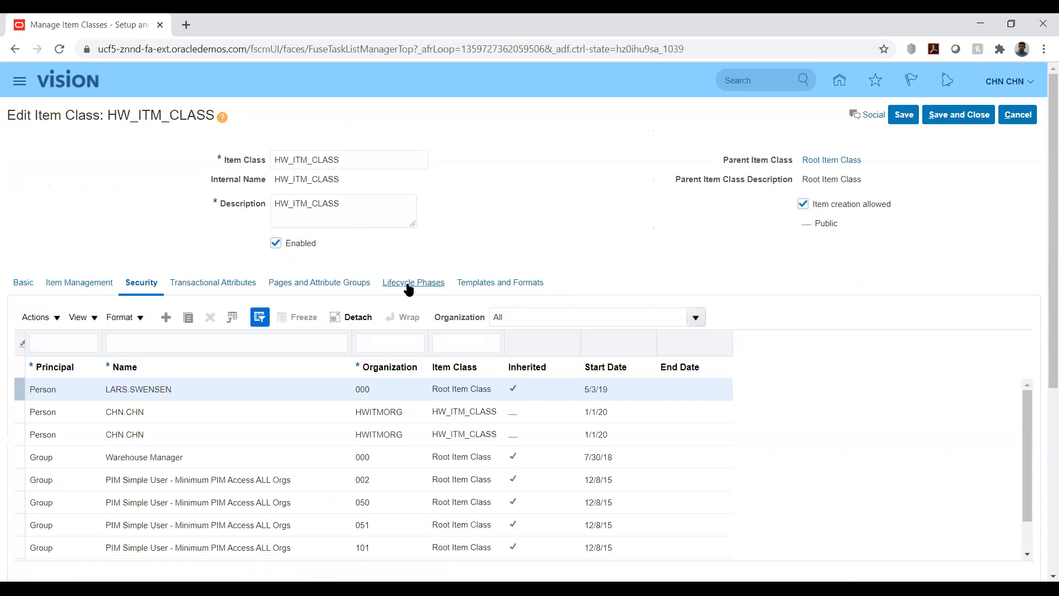
scroll(673, 220, down, 5)
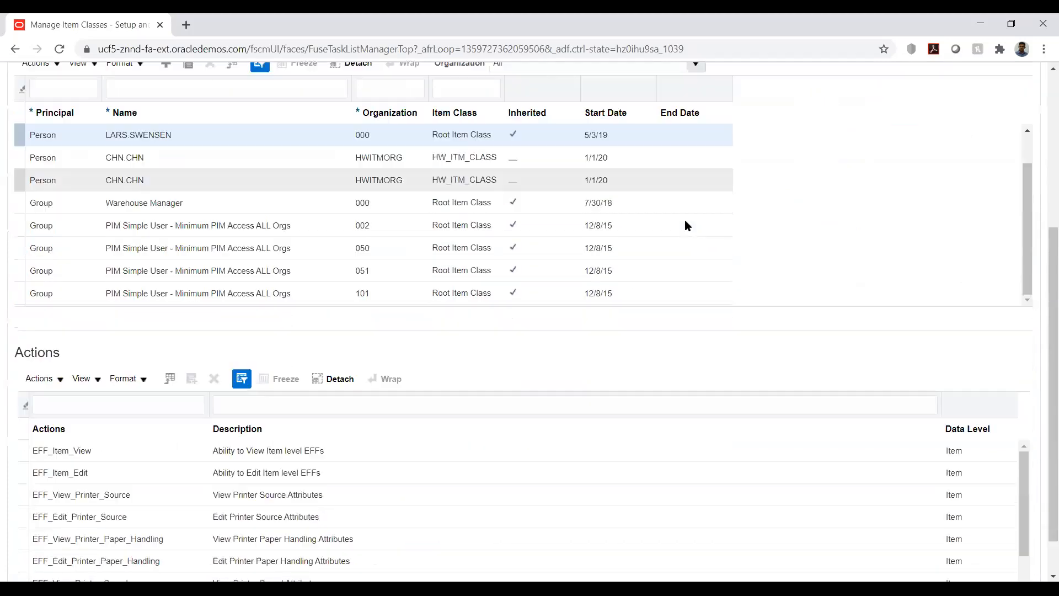
scroll(859, 230, up, 5)
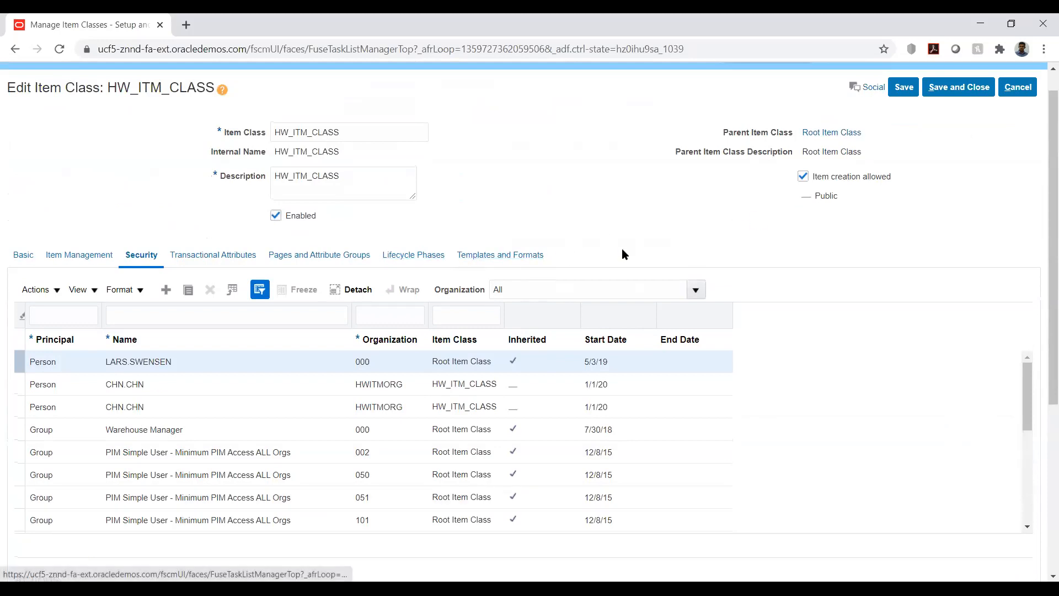
click(949, 88)
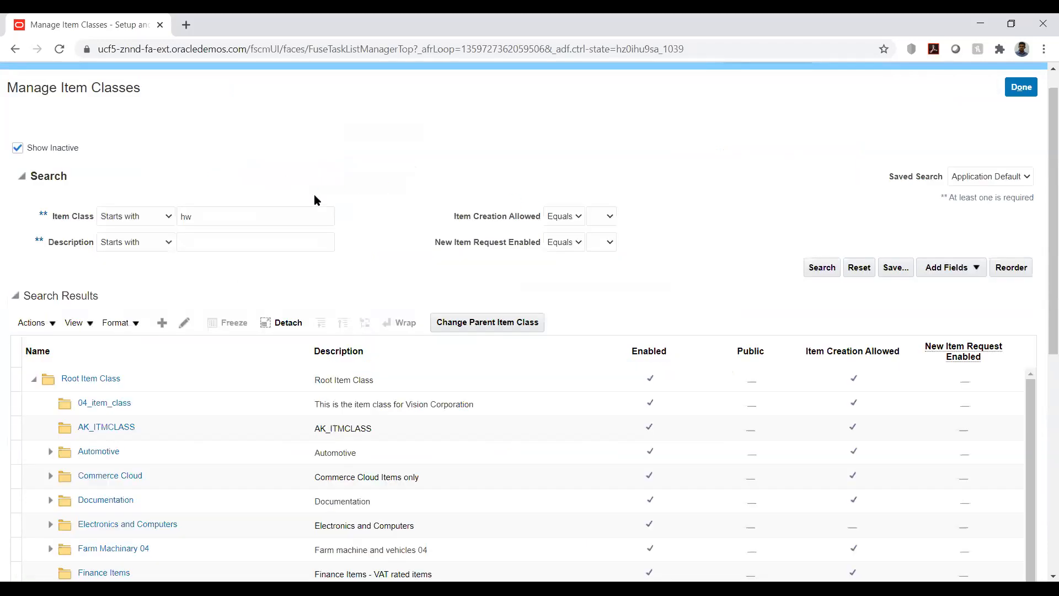
click(1018, 88)
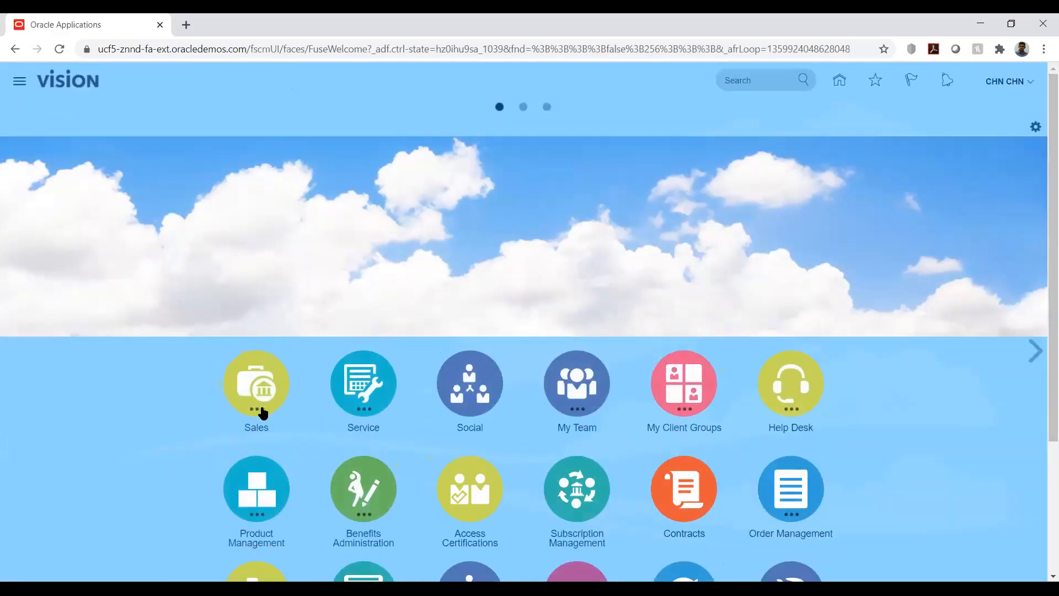
Step: Start creating an item in Product Information Management for organization HWITMORG with item class HW_ITM_CLASS
click(255, 489)
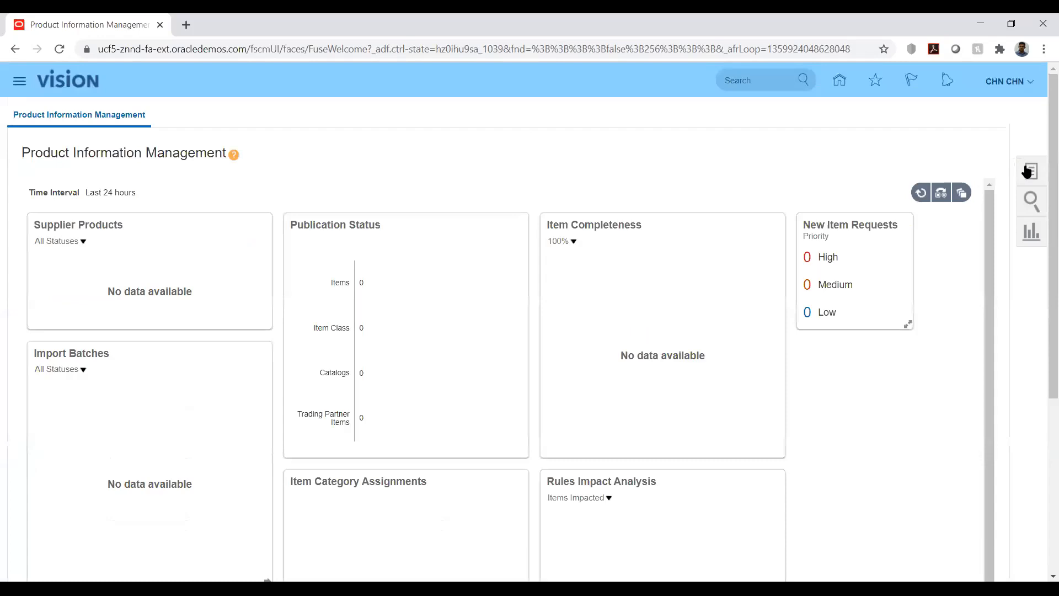
click(1028, 172)
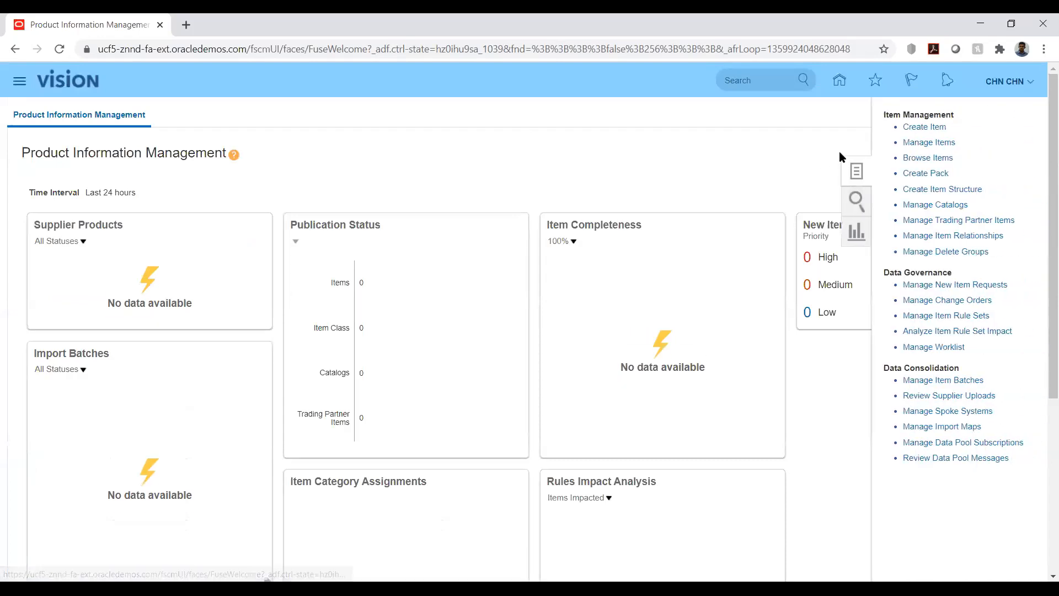
click(913, 127)
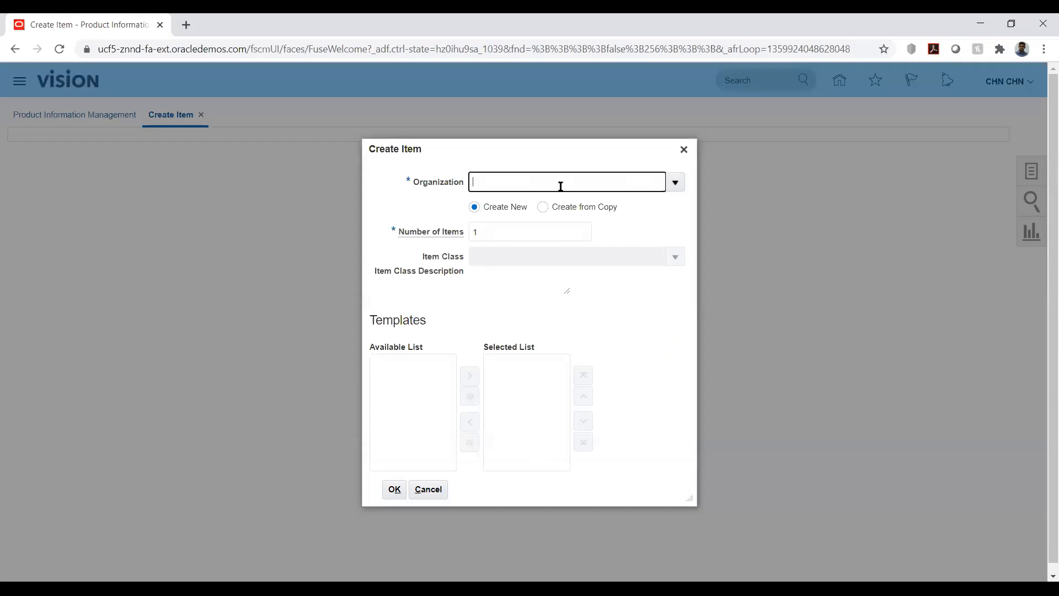
text(hw)
key(Tab)
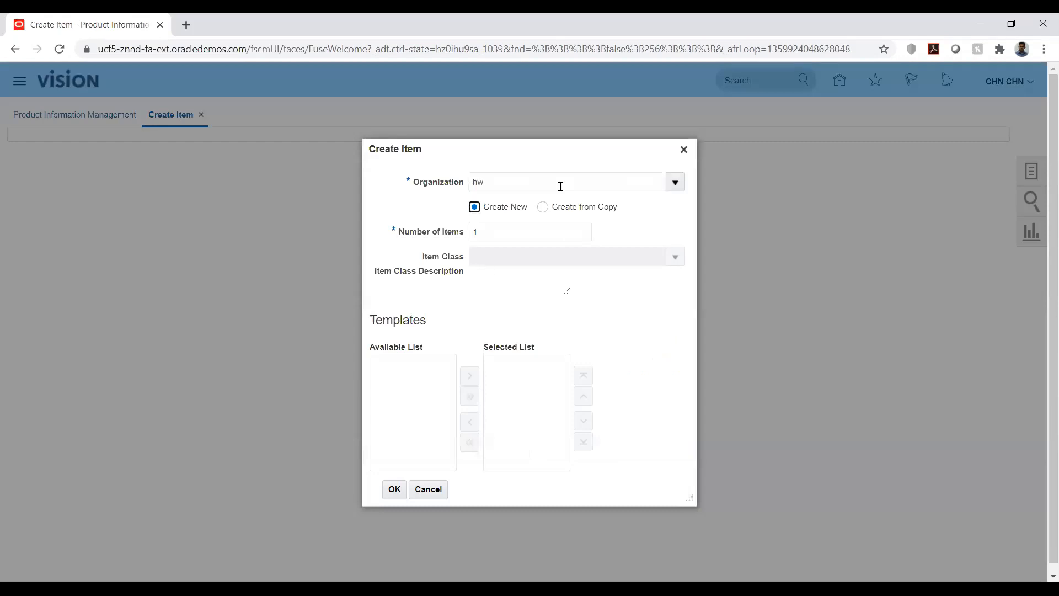
click(586, 258)
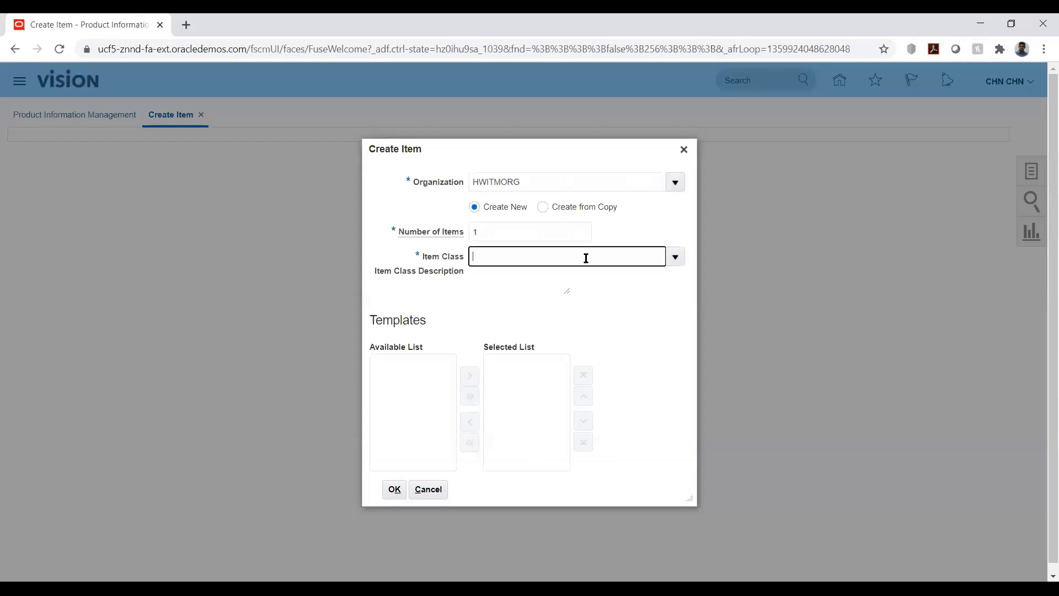
text(hw)
key(Tab)
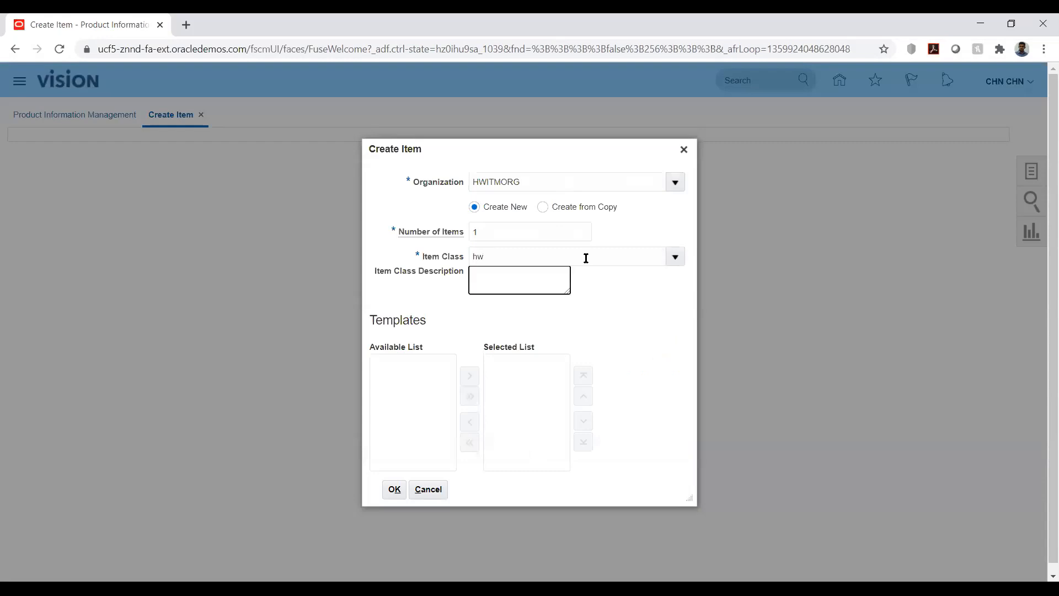
Step: Add the HW_ITEM template to the selected templates and confirm the item creation setup
click(470, 315)
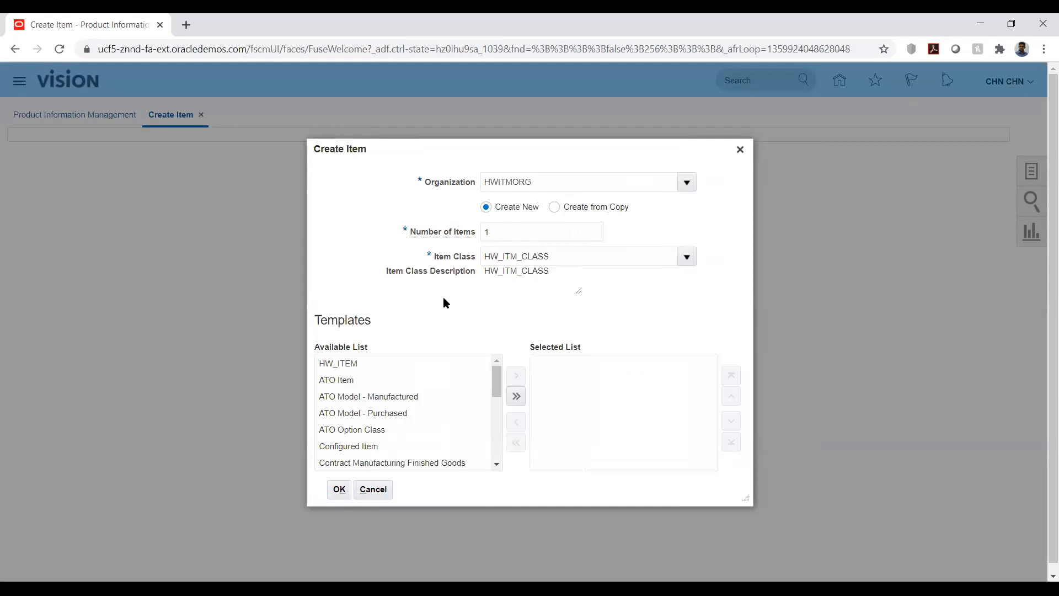
click(354, 364)
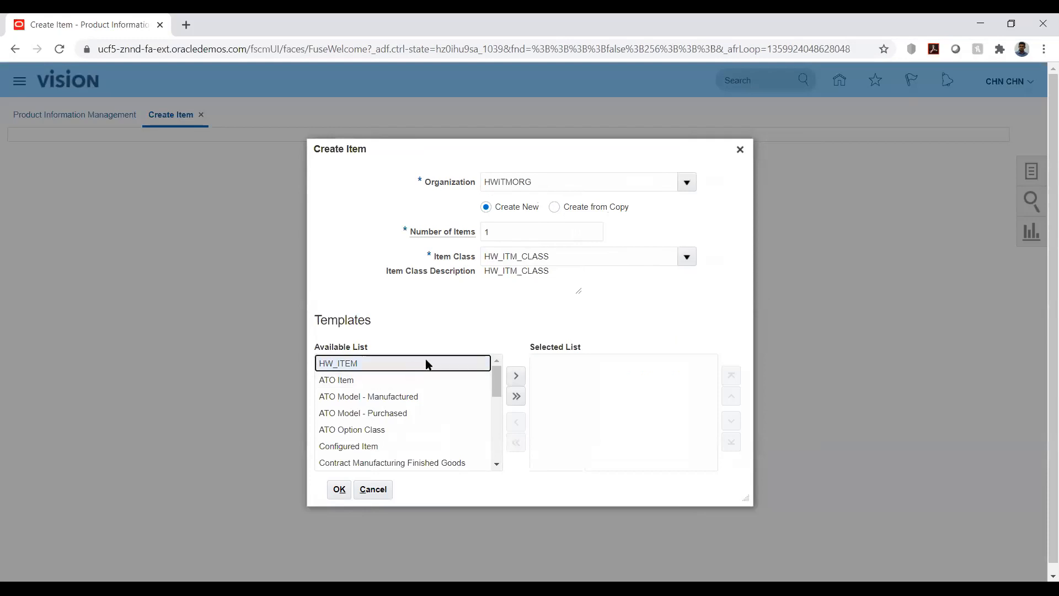
click(517, 376)
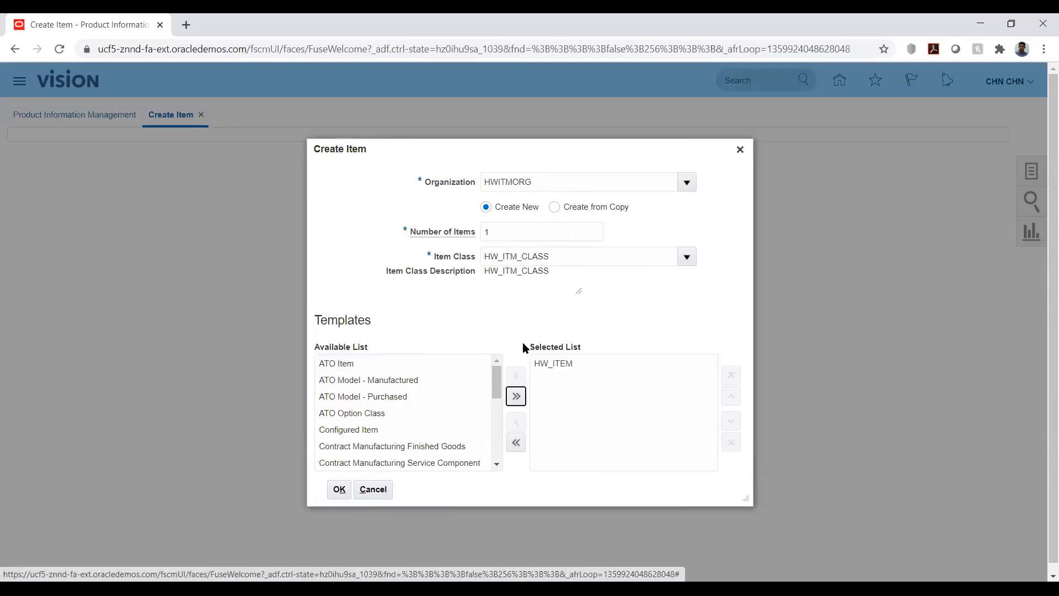
click(339, 491)
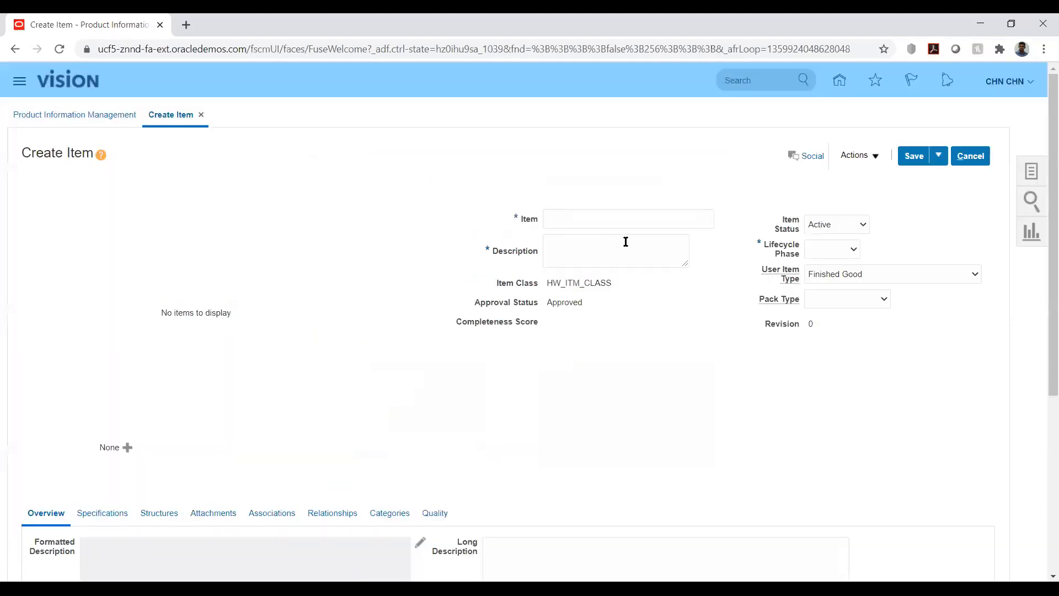
Step: Enter 001ITM as both the item number and its description
click(636, 217)
text(001ITM)
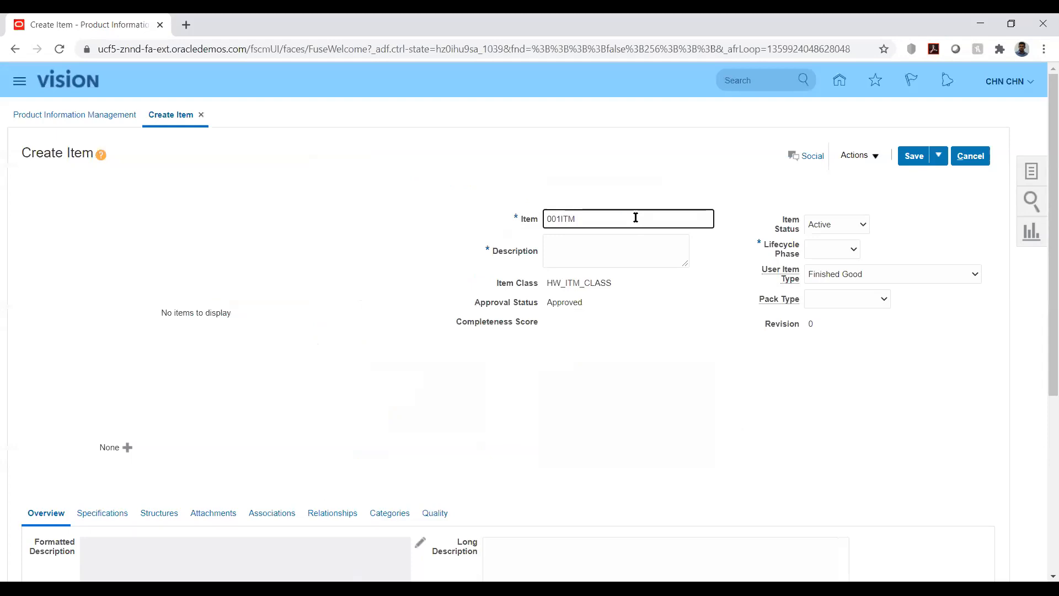
key(Tab)
text(0)
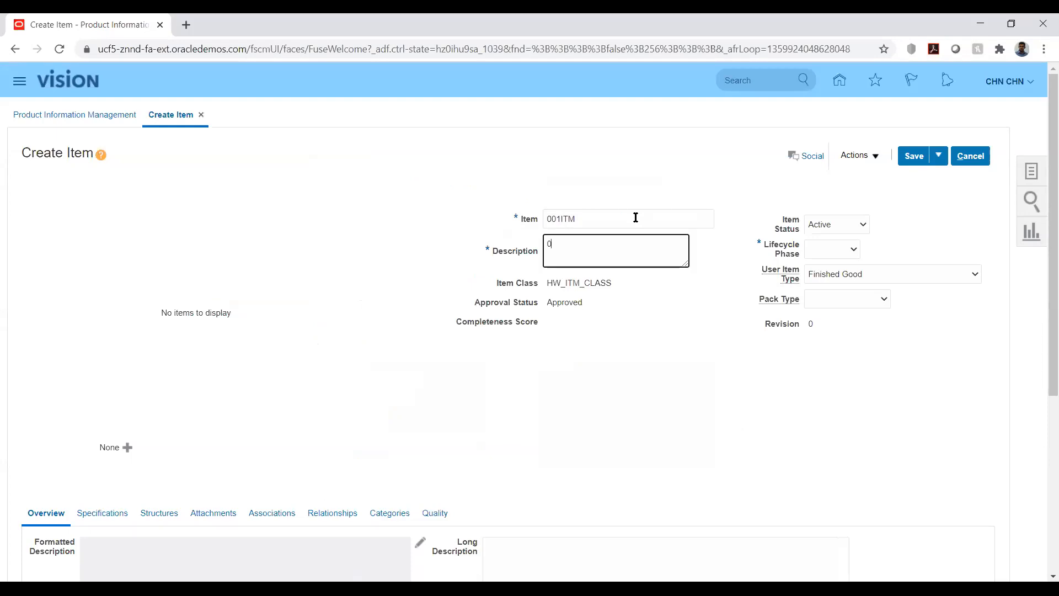
text(01ITM)
click(641, 357)
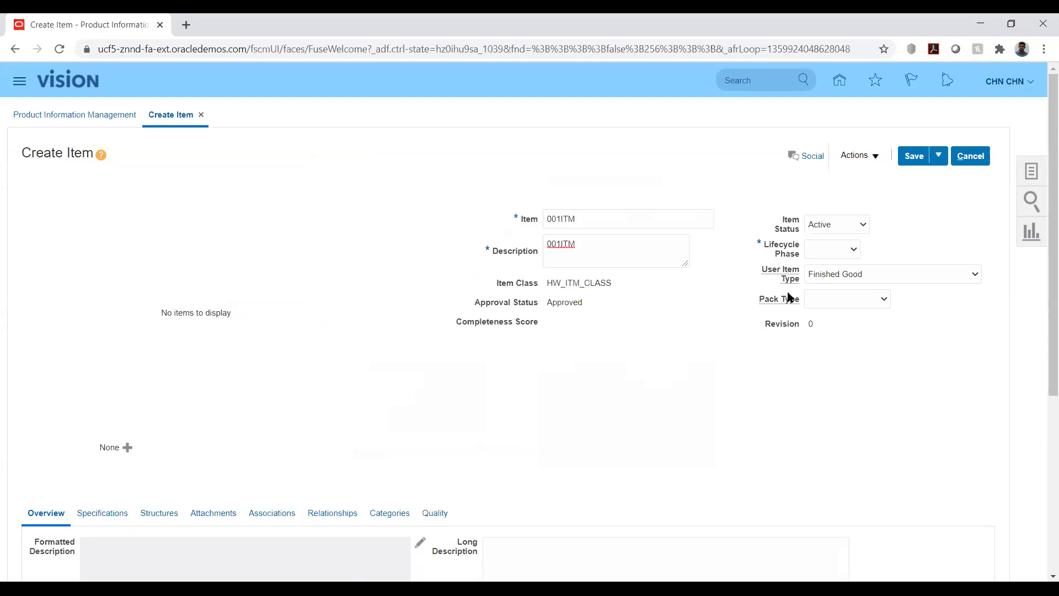
Step: Set the item's Lifecycle Phase to Active
click(843, 250)
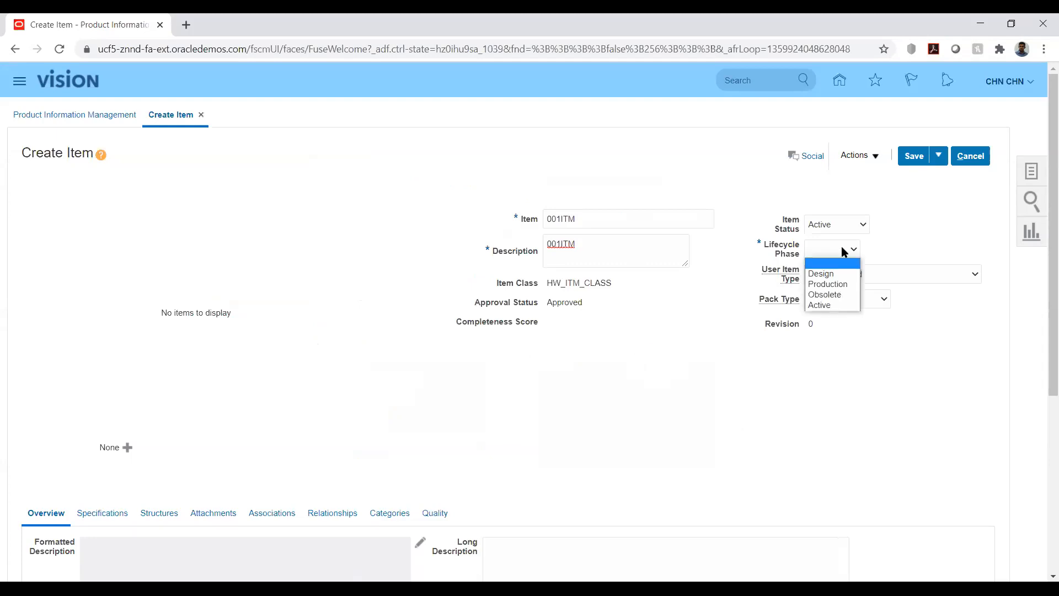
click(828, 306)
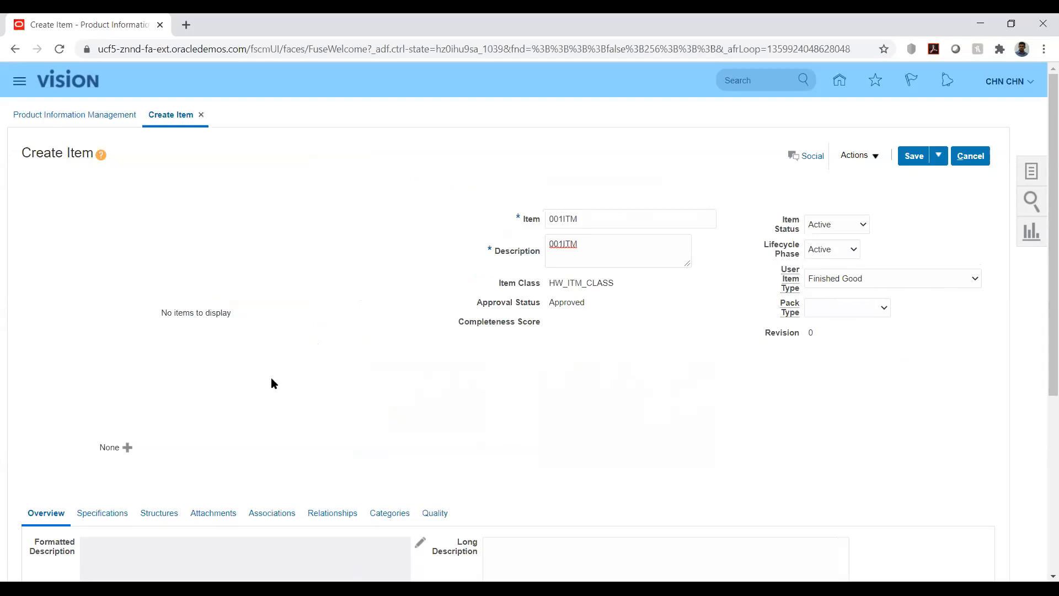
scroll(91, 369, down, 5)
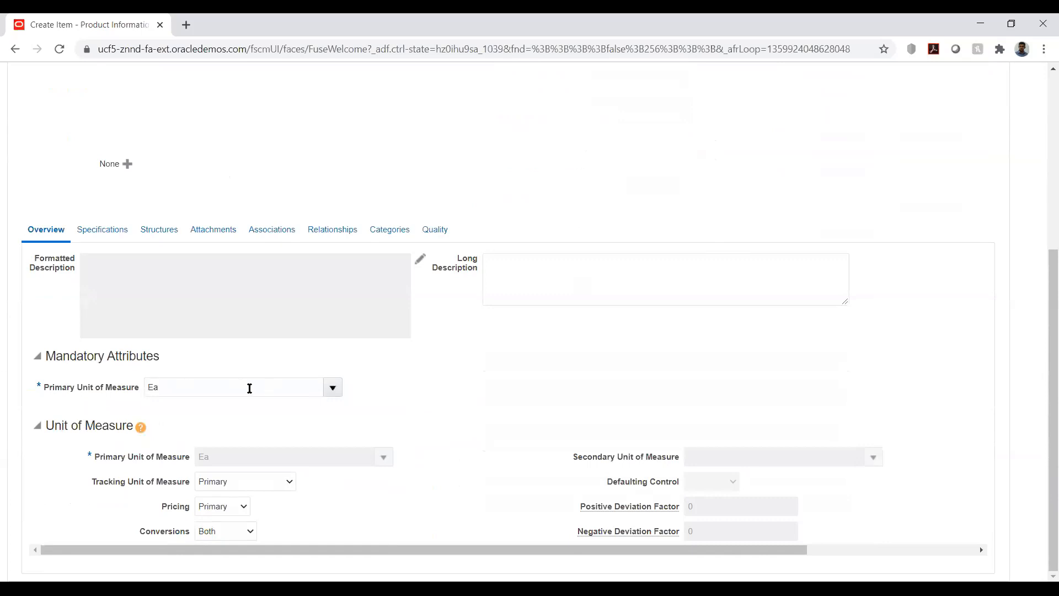
Step: Review the new item's Specifications inventory attributes, then its Structures and Categories tabs
click(100, 231)
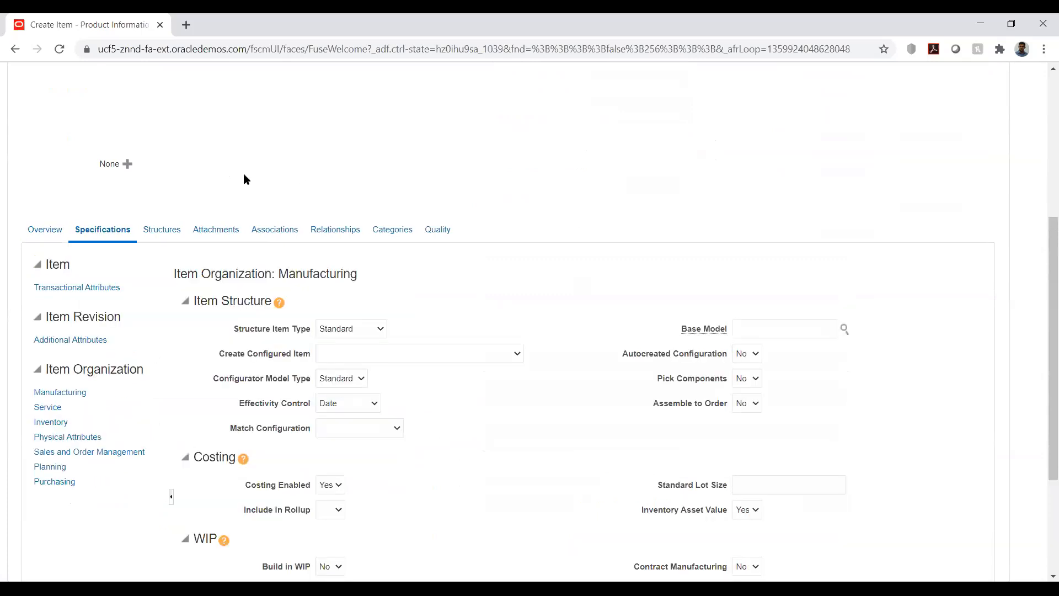
scroll(2, 338, down, 3)
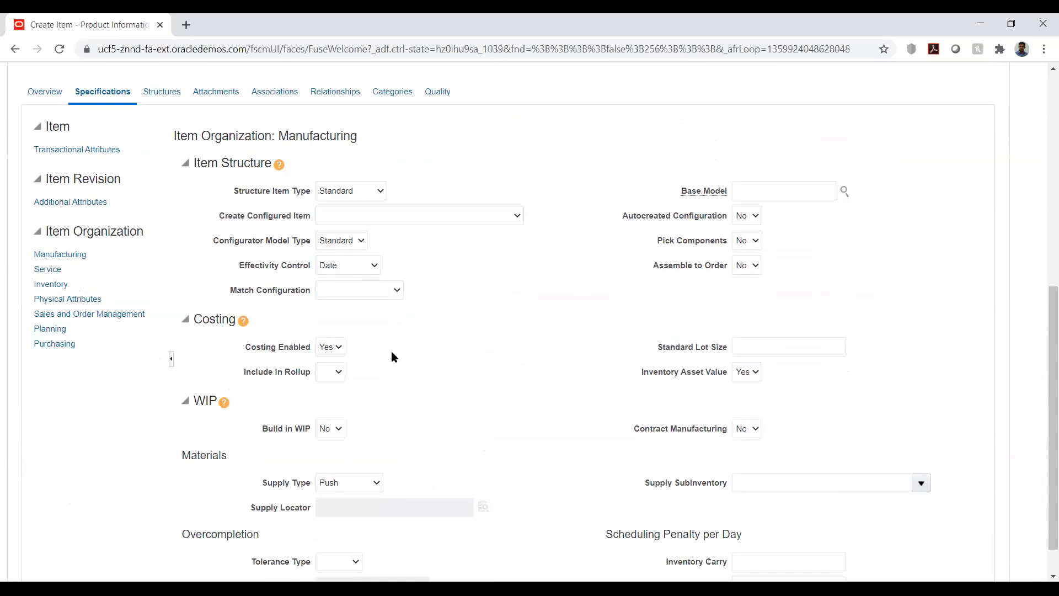
click(59, 284)
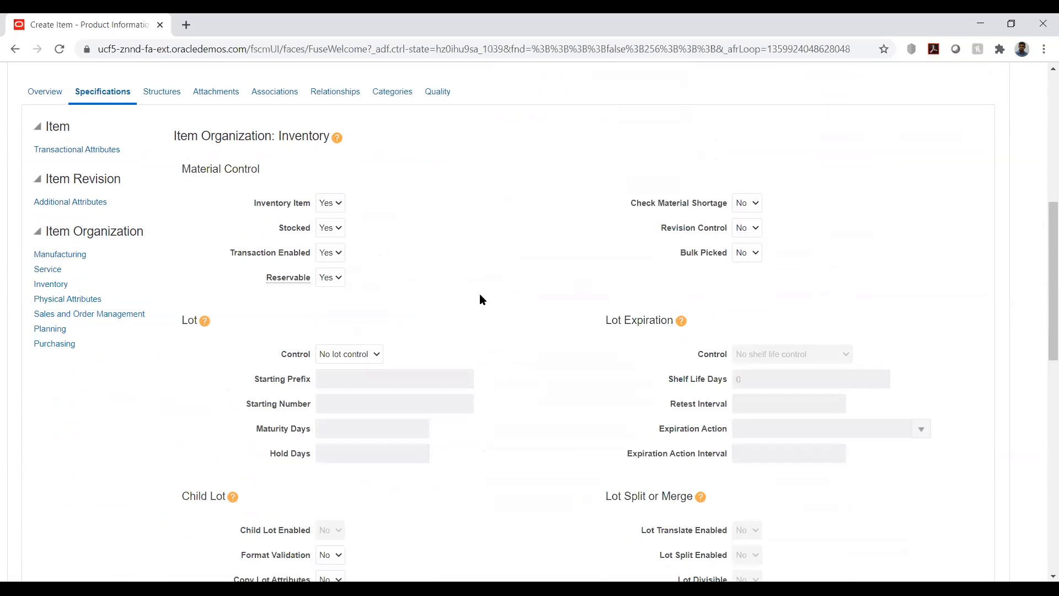
scroll(480, 300, down, 5)
scroll(480, 299, down, 7)
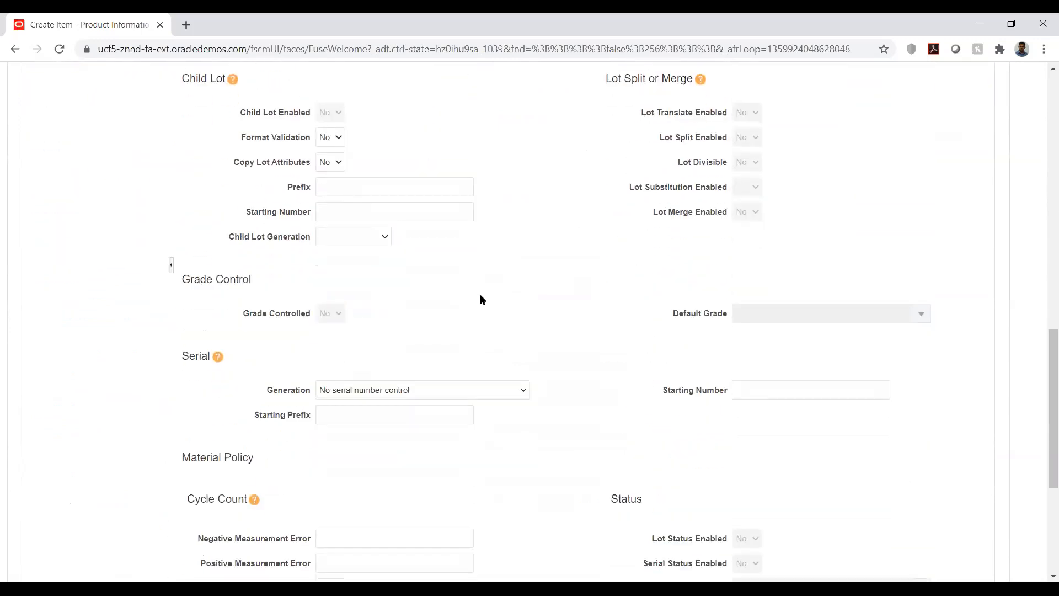
scroll(480, 299, up, 11)
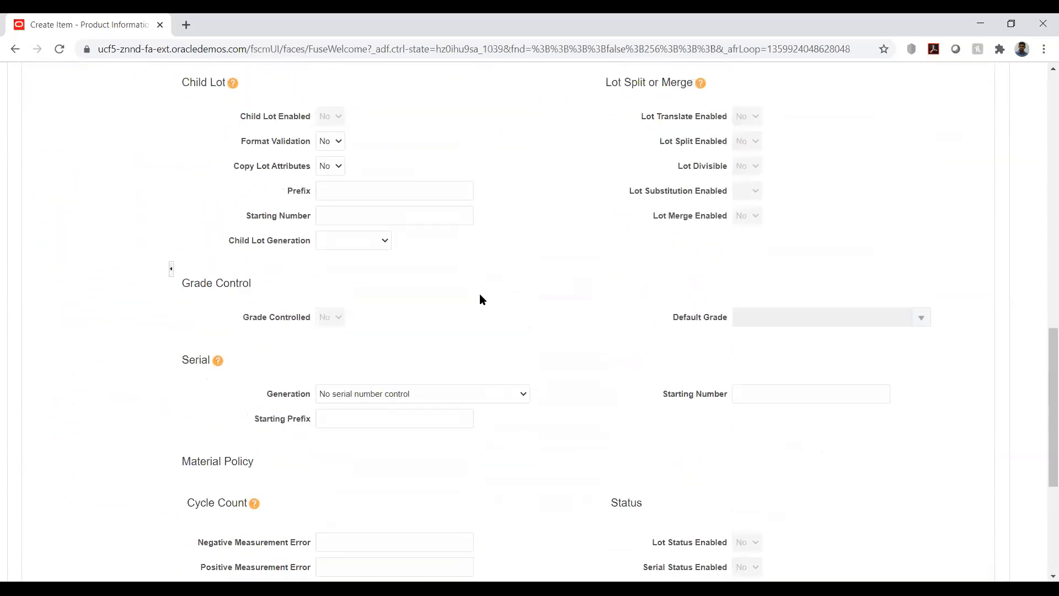
scroll(480, 299, up, 3)
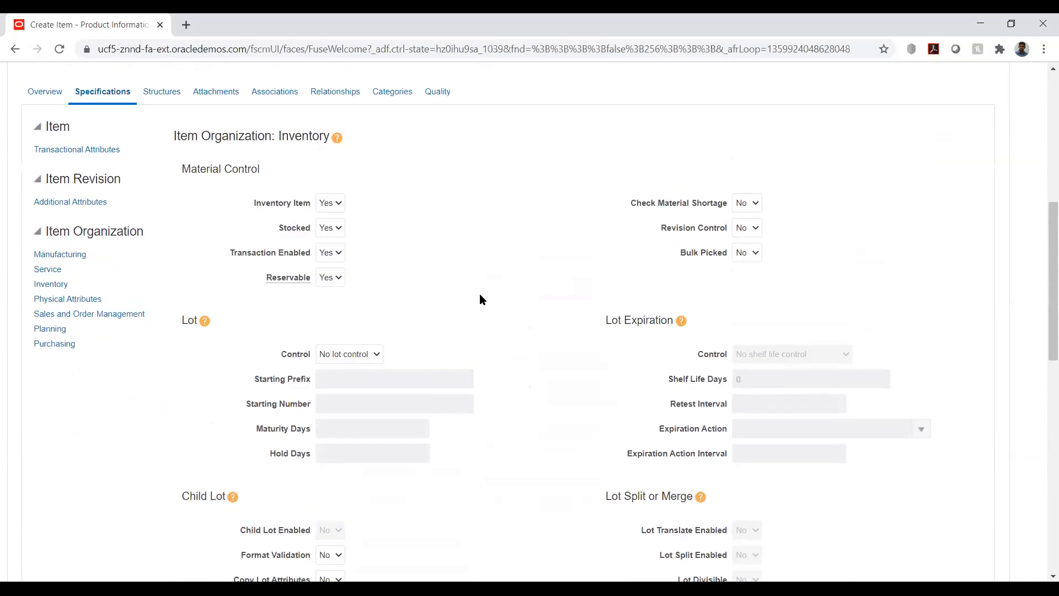
scroll(479, 294, up, 3)
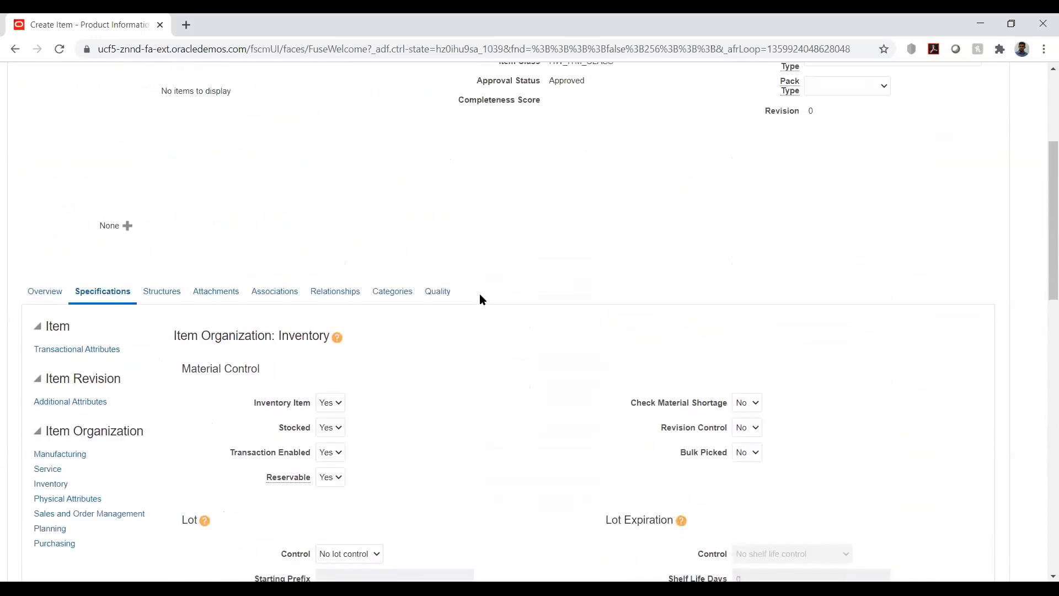
click(160, 298)
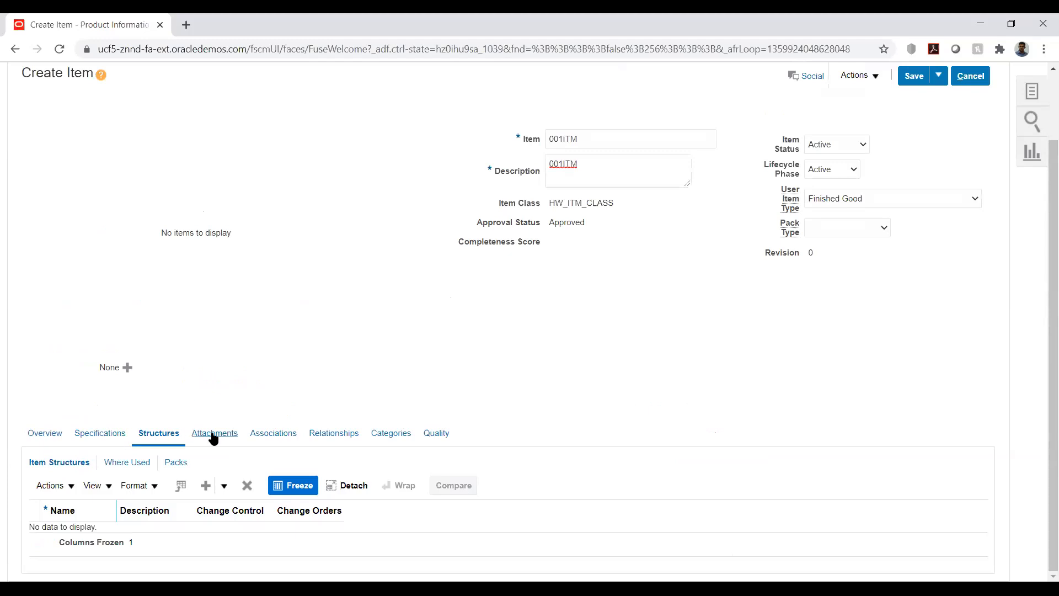
click(386, 437)
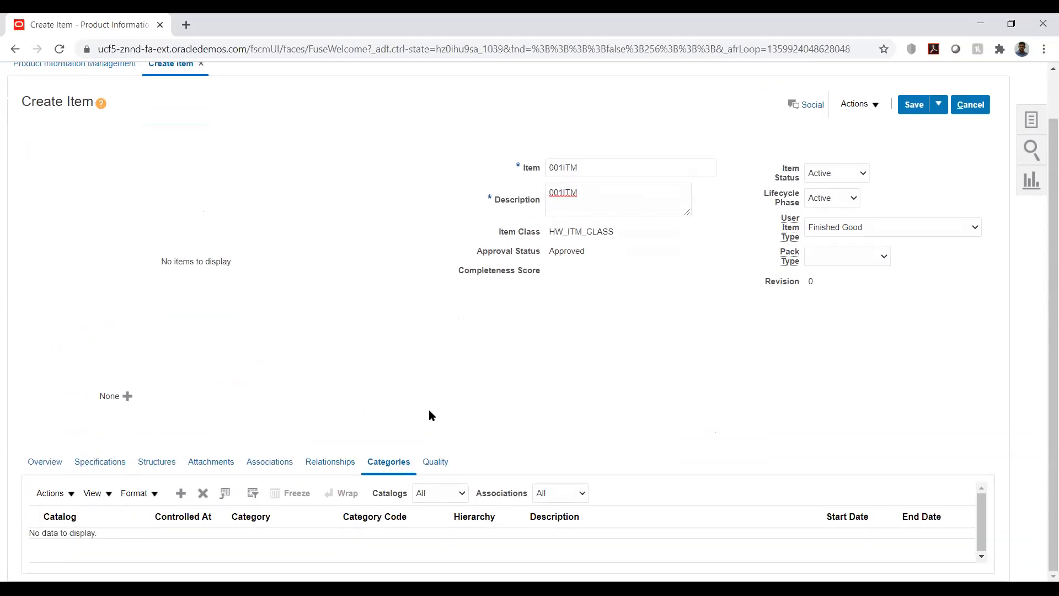
scroll(878, 351, up, 1)
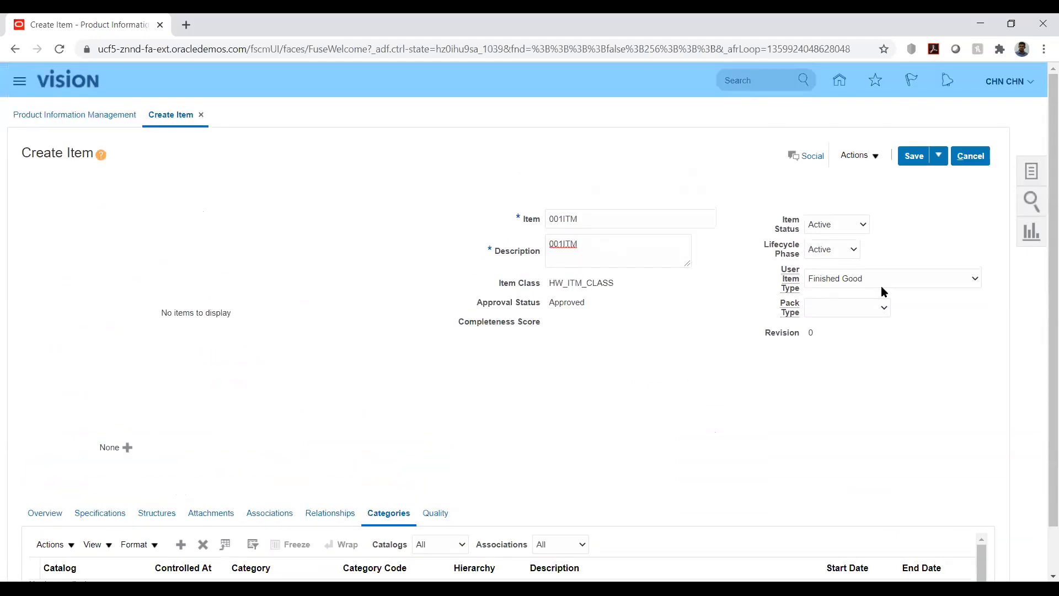
Step: Save the new item 001ITM, then save and close it
click(911, 157)
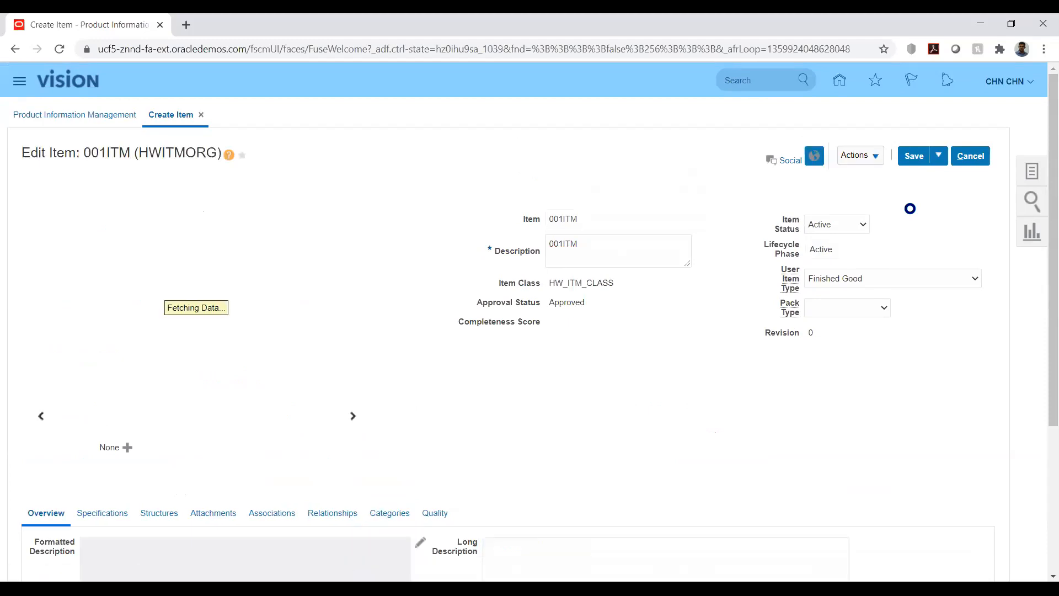
click(875, 158)
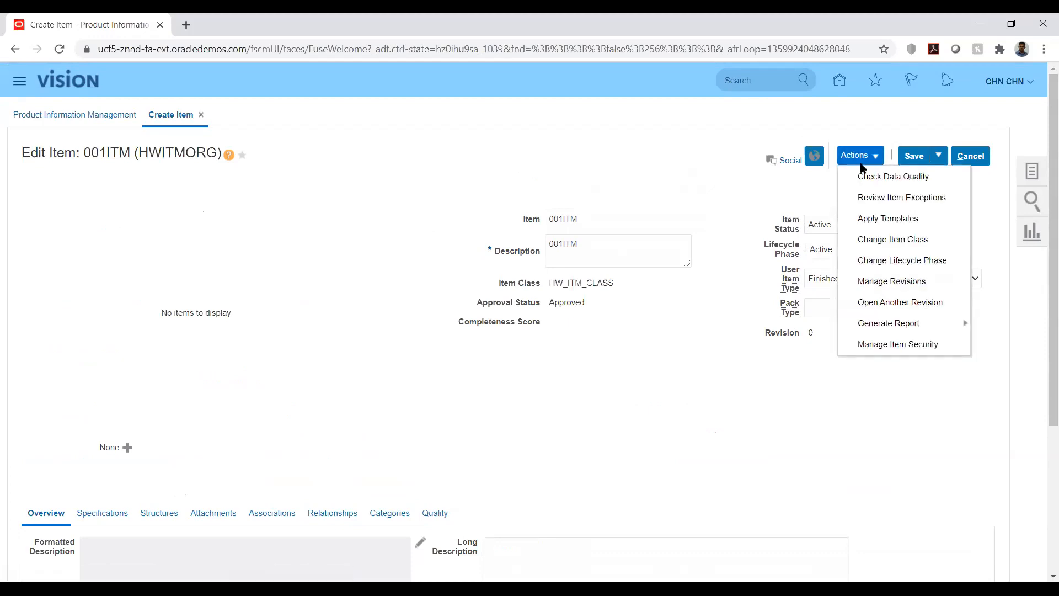
click(756, 185)
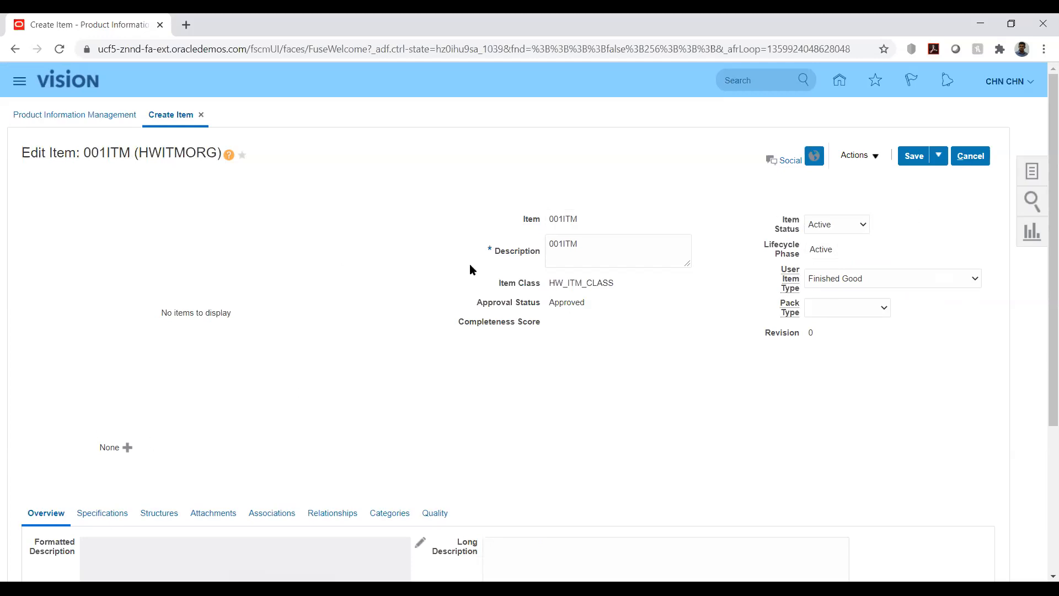
click(939, 155)
click(926, 177)
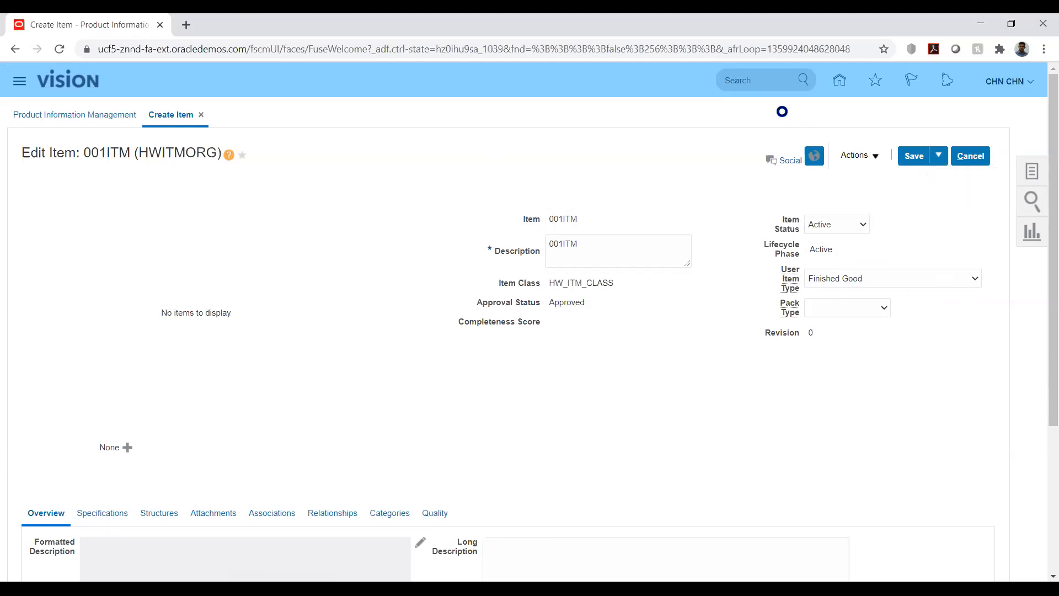